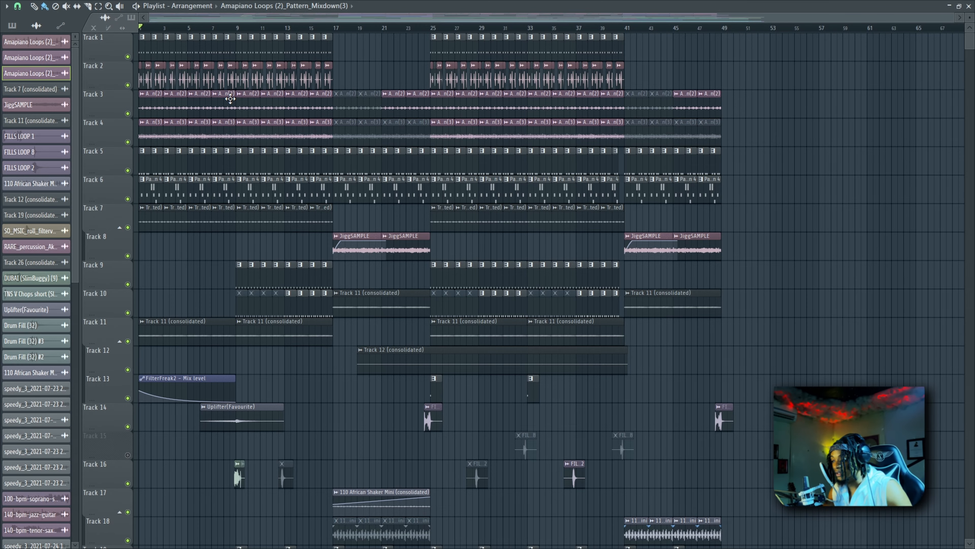
Look through the whole arrangement during playback, from Track 1 down to the volume and filter automation clips on Tracks 53 to 57.
{"action": "scroll", "coordinate": [230, 99], "scroll_direction": "down", "scroll_amount": 12}
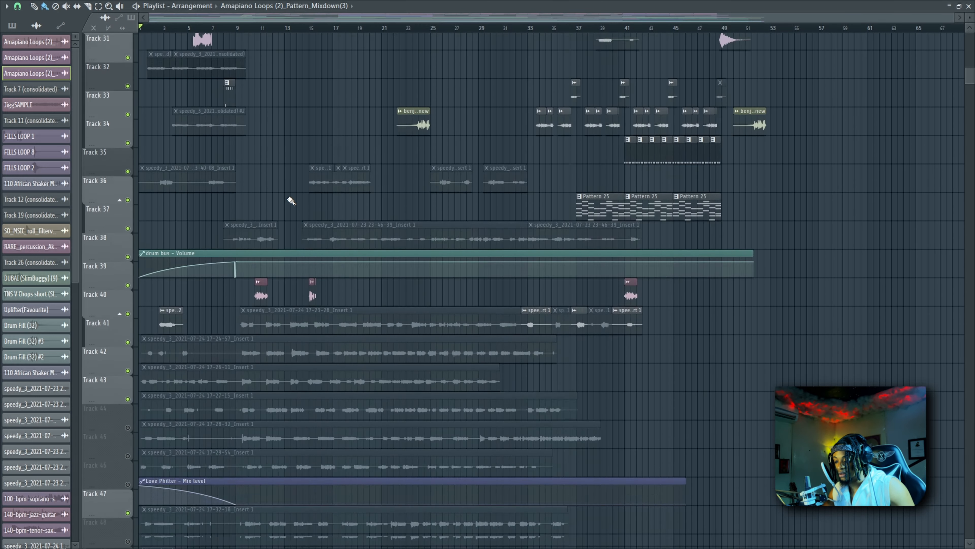
{"action": "scroll", "coordinate": [287, 198], "scroll_direction": "up", "scroll_amount": 12}
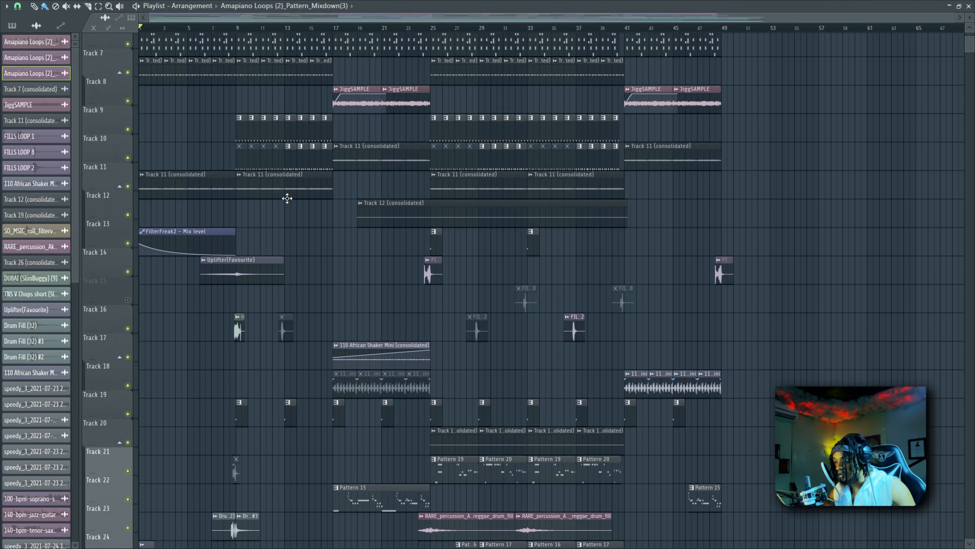
{"action": "scroll", "coordinate": [288, 198], "scroll_direction": "down", "scroll_amount": 12}
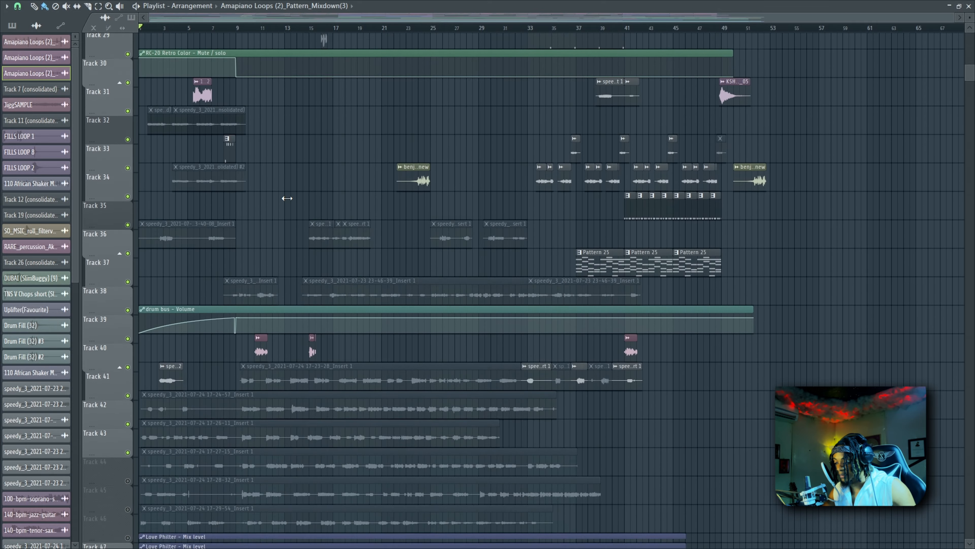
{"action": "scroll", "coordinate": [288, 199], "scroll_direction": "down", "scroll_amount": 5}
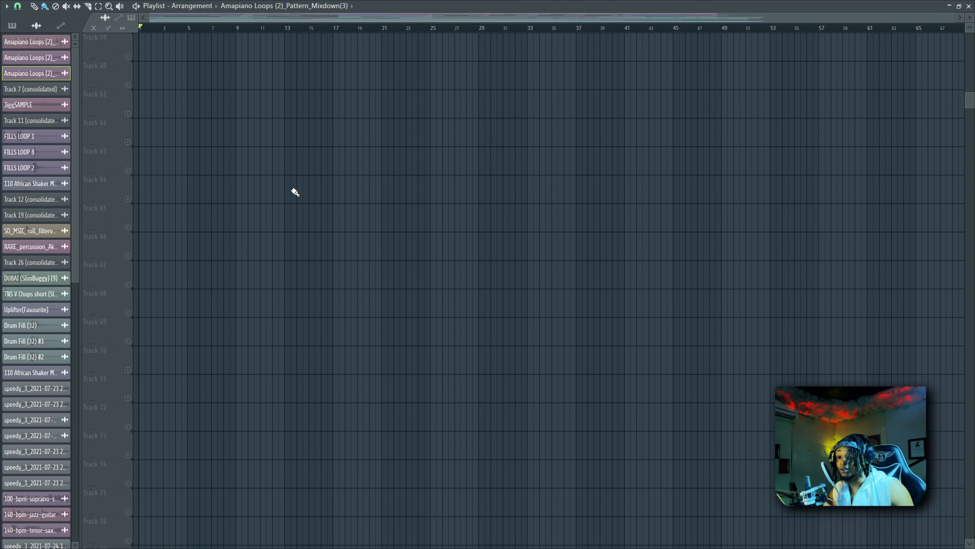
{"action": "scroll", "coordinate": [295, 192], "scroll_direction": "up", "scroll_amount": 4}
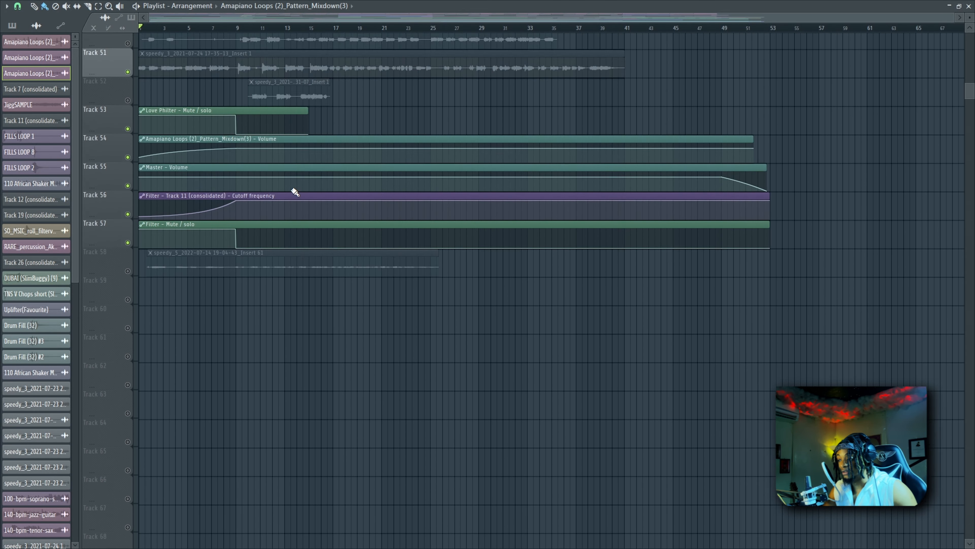
{"action": "scroll", "coordinate": [292, 192], "scroll_direction": "up", "scroll_amount": 3}
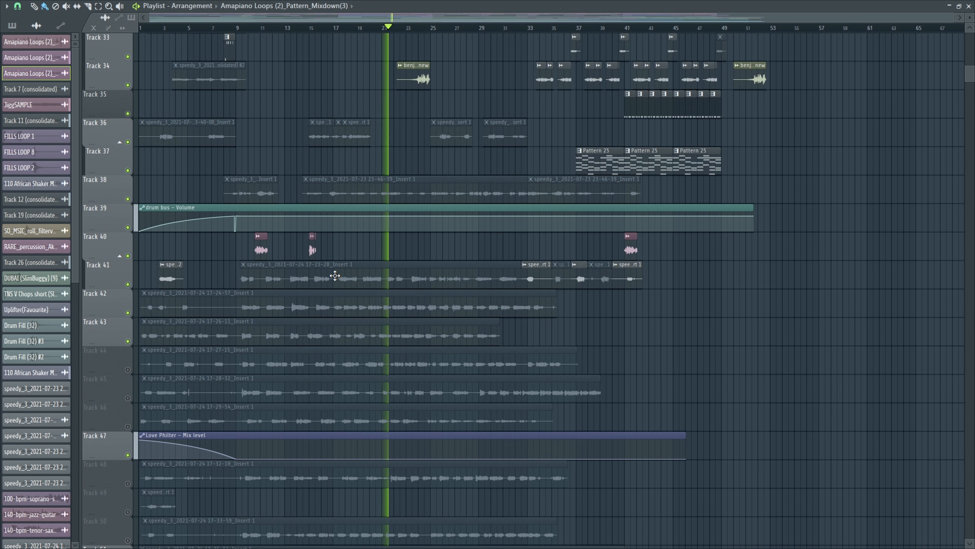
{"action": "scroll", "coordinate": [351, 219], "scroll_direction": "up", "scroll_amount": 10}
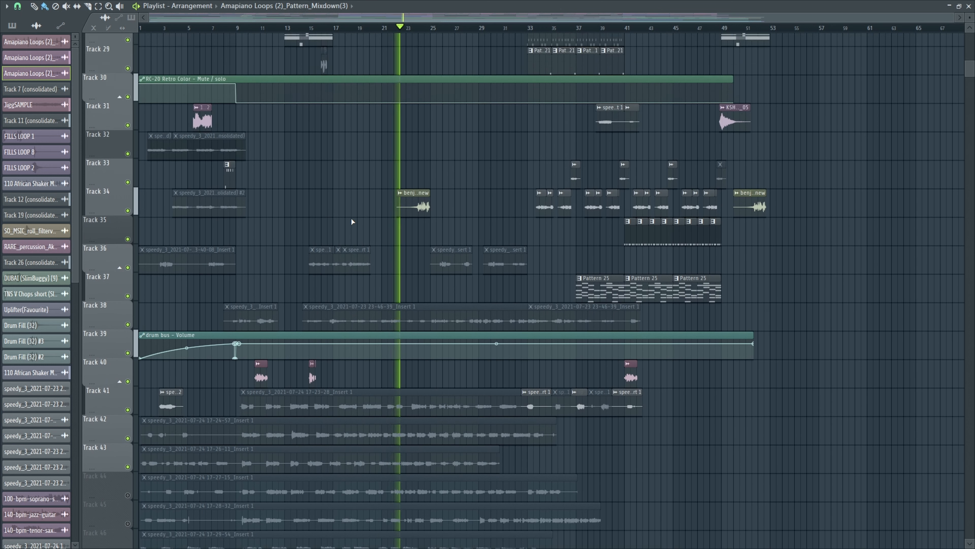
{"action": "scroll", "coordinate": [354, 220], "scroll_direction": "down", "scroll_amount": 7}
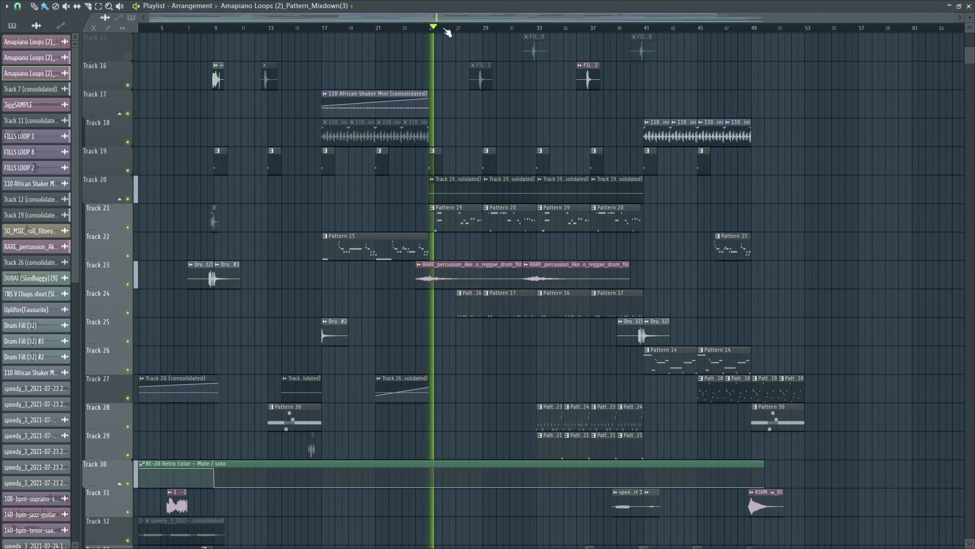
{"action": "scroll", "coordinate": [468, 88], "scroll_direction": "up", "scroll_amount": 7}
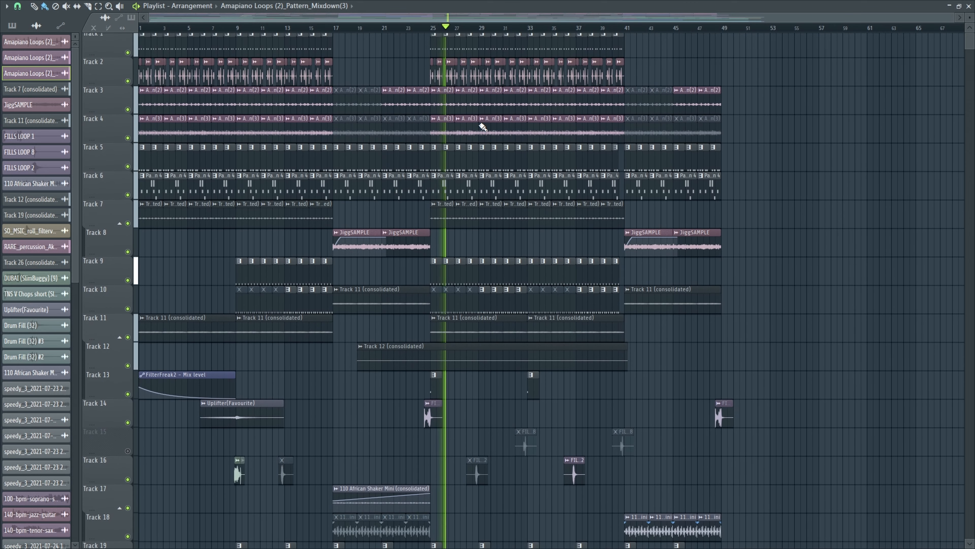
{"action": "scroll", "coordinate": [479, 124], "scroll_direction": "down", "scroll_amount": 4}
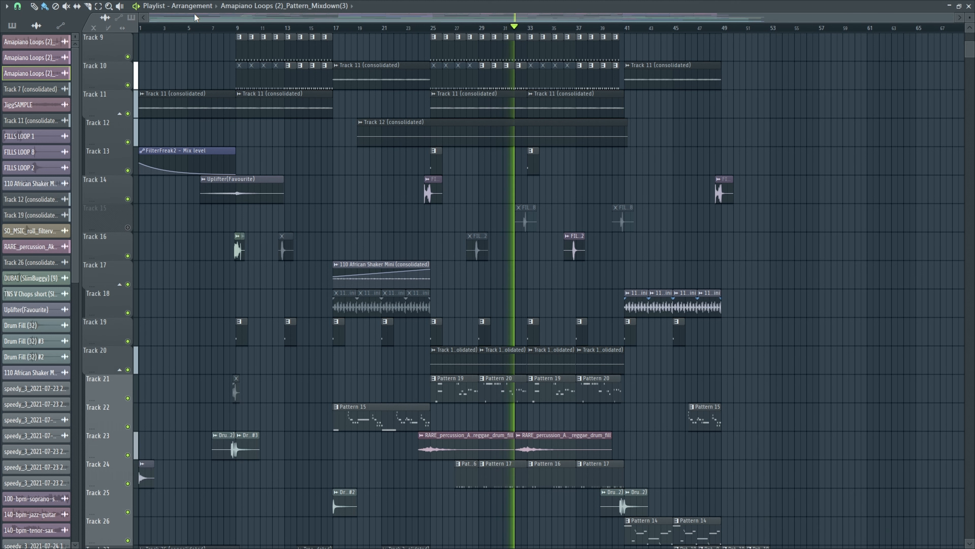
{"action": "scroll", "coordinate": [354, 179], "scroll_direction": "up", "scroll_amount": 6}
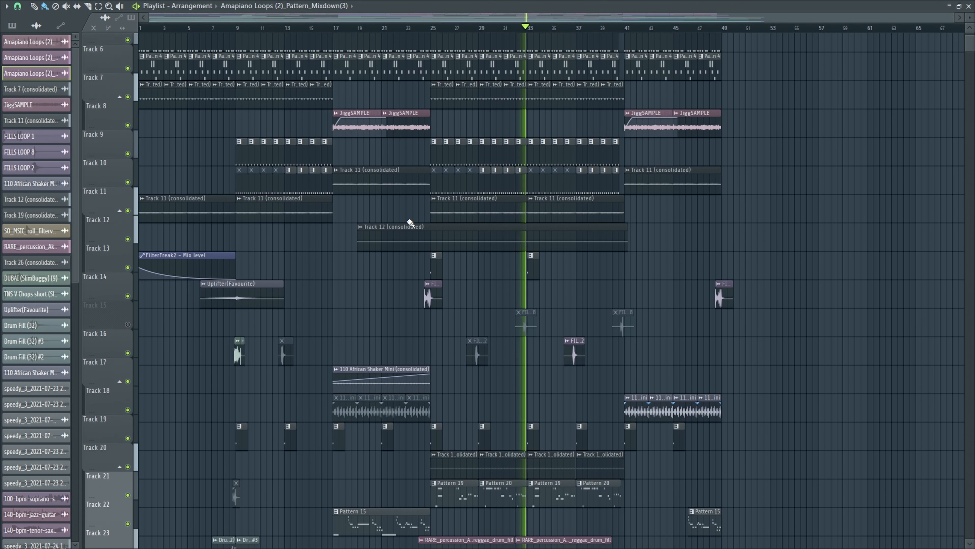
{"action": "scroll", "coordinate": [390, 236], "scroll_direction": "down", "scroll_amount": 20}
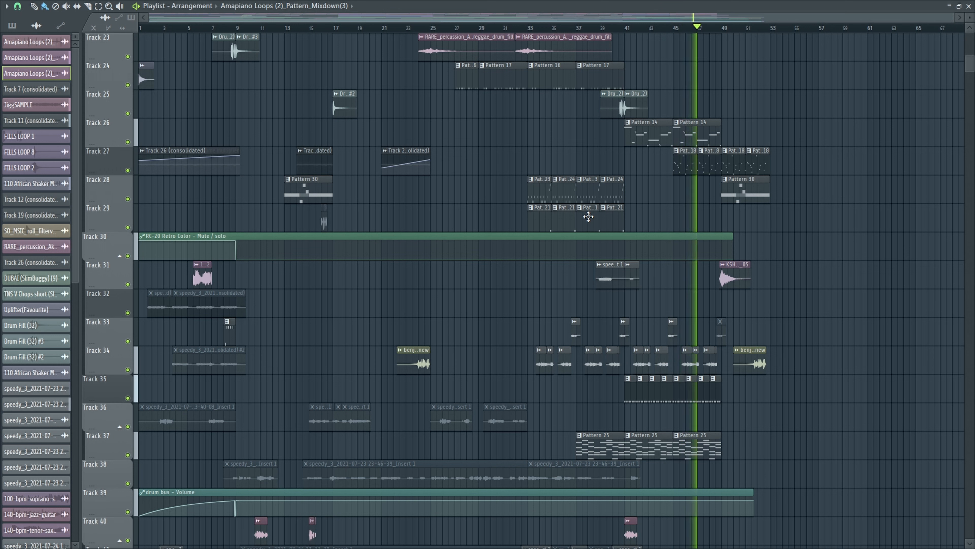
{"action": "key", "text": "Return"}
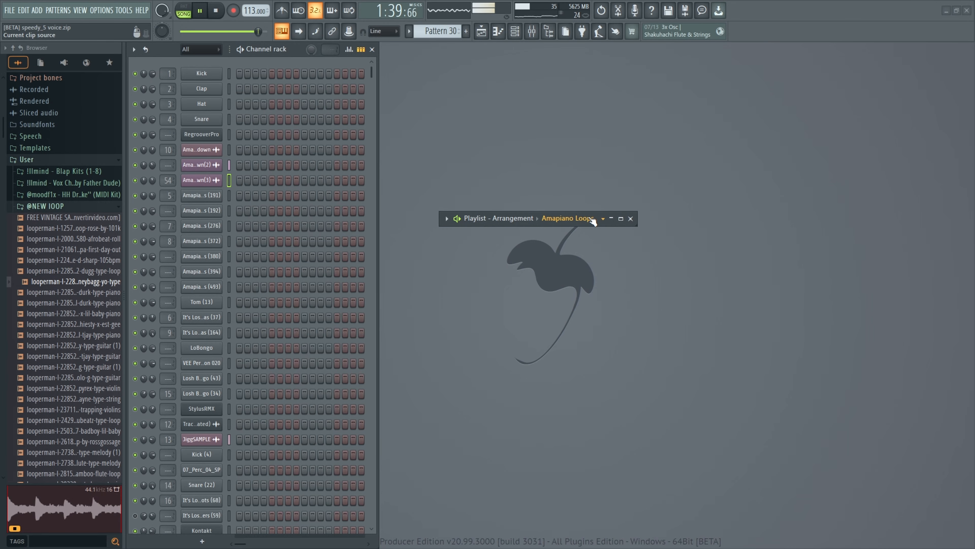
{"action": "key", "text": "Return"}
Clear the clip selection and delete the muted recordings on Tracks 42 to 46 and 48 to 52, plus the long muted clip on Track 41.
{"action": "scroll", "coordinate": [410, 177], "scroll_direction": "up", "scroll_amount": 3}
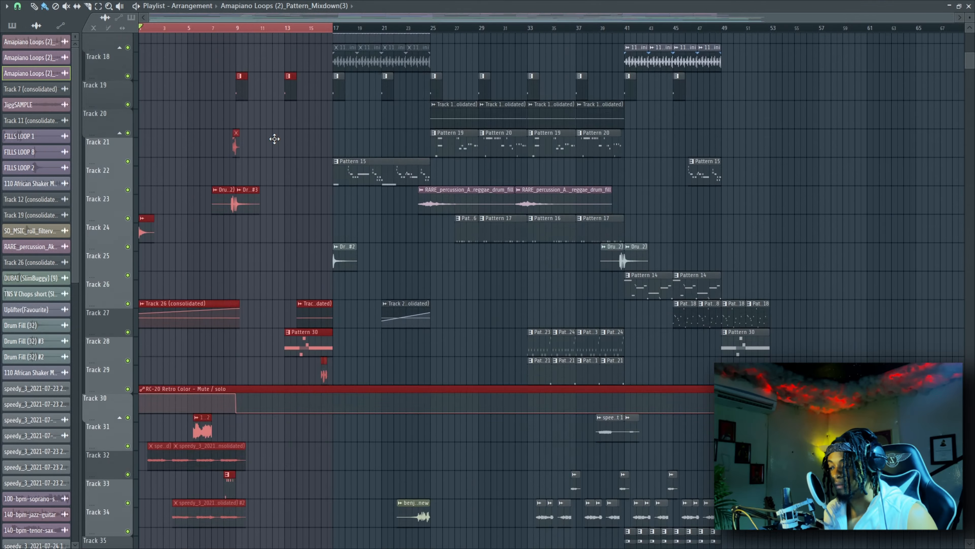
{"action": "scroll", "coordinate": [274, 140], "scroll_direction": "down", "scroll_amount": 9}
{"action": "scroll", "coordinate": [500, 170], "scroll_direction": "up", "scroll_amount": 3}
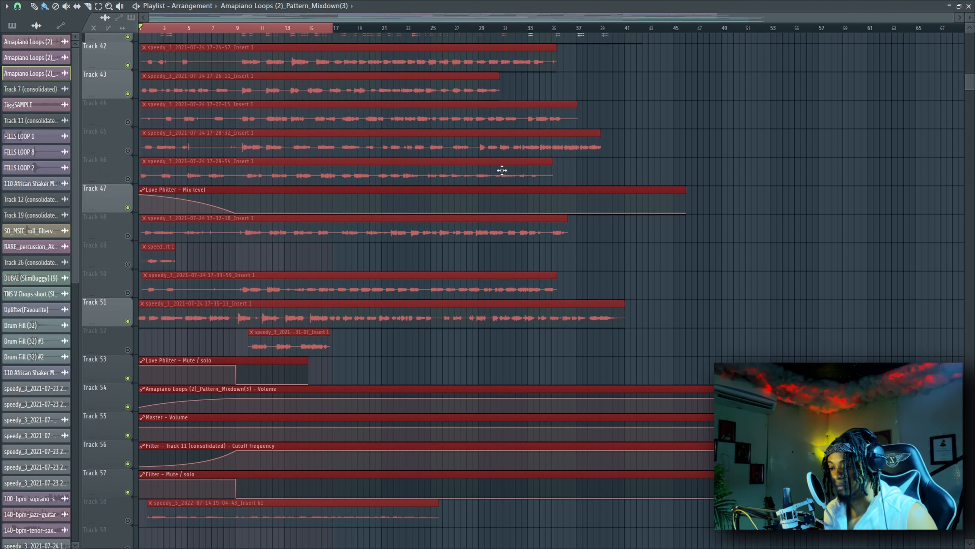
{"action": "left_click", "coordinate": [633, 142], "text": "ctrl"}
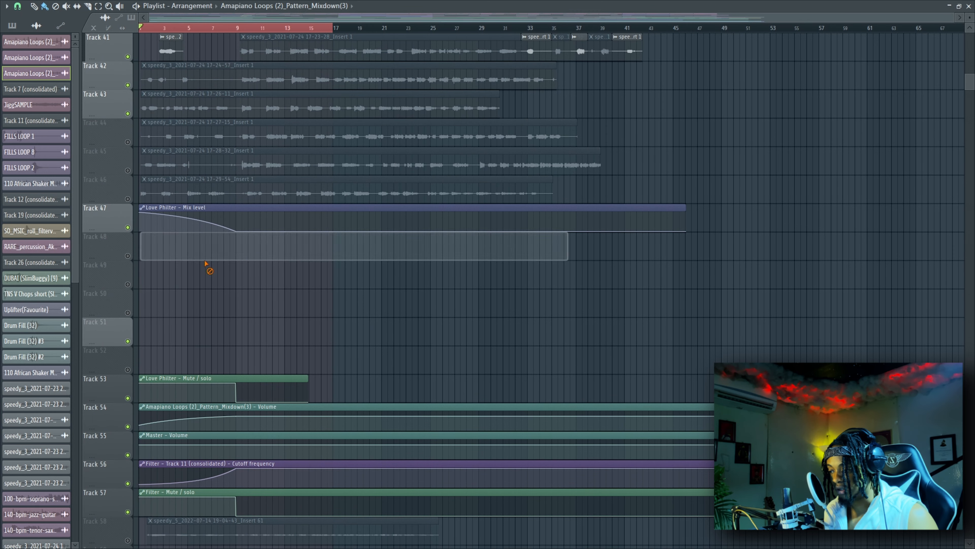
{"action": "scroll", "coordinate": [278, 289], "scroll_direction": "up", "scroll_amount": 4}
{"action": "right_click", "coordinate": [516, 302]}
{"action": "right_click", "coordinate": [471, 279]}
{"action": "right_click", "coordinate": [424, 260]}
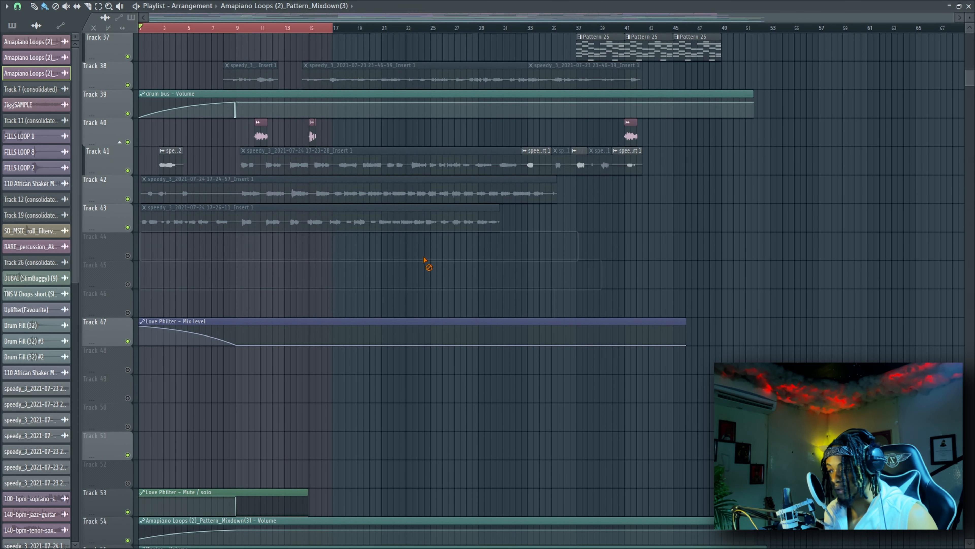
{"action": "right_click", "coordinate": [375, 201]}
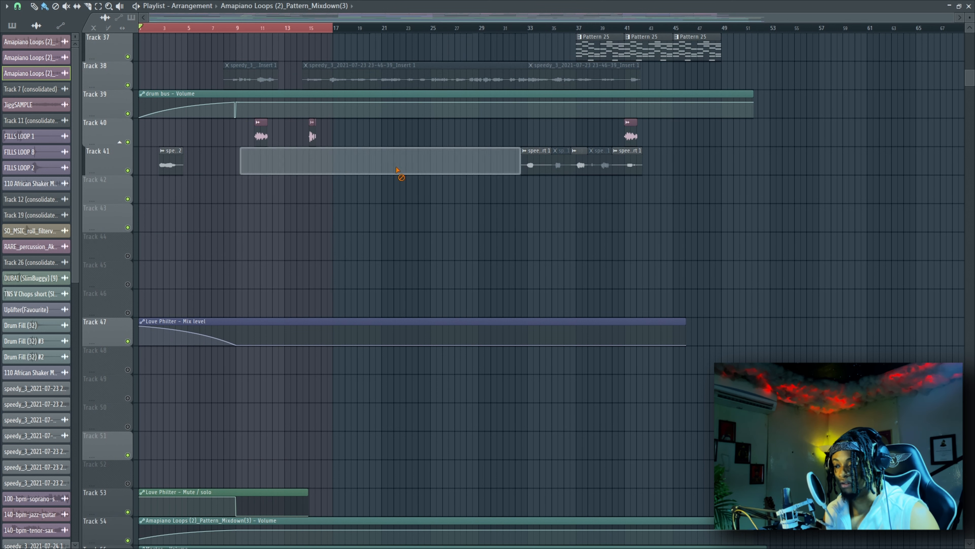
Examine the remaining clips across the arrangement, from the loops on the first tracks down to Track 41.
{"action": "scroll", "coordinate": [402, 210], "scroll_direction": "up", "scroll_amount": 13}
{"action": "scroll", "coordinate": [403, 211], "scroll_direction": "up", "scroll_amount": 15}
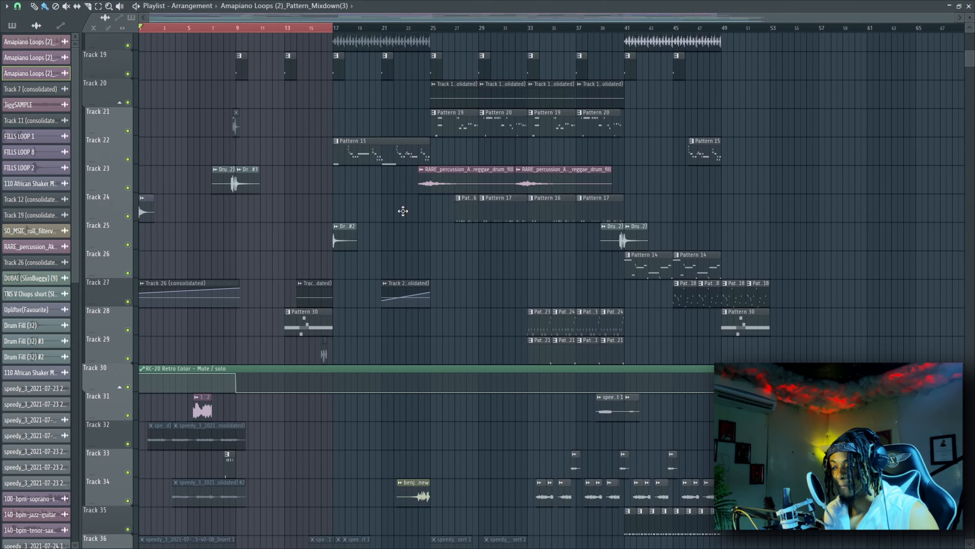
{"action": "scroll", "coordinate": [407, 213], "scroll_direction": "up", "scroll_amount": 8}
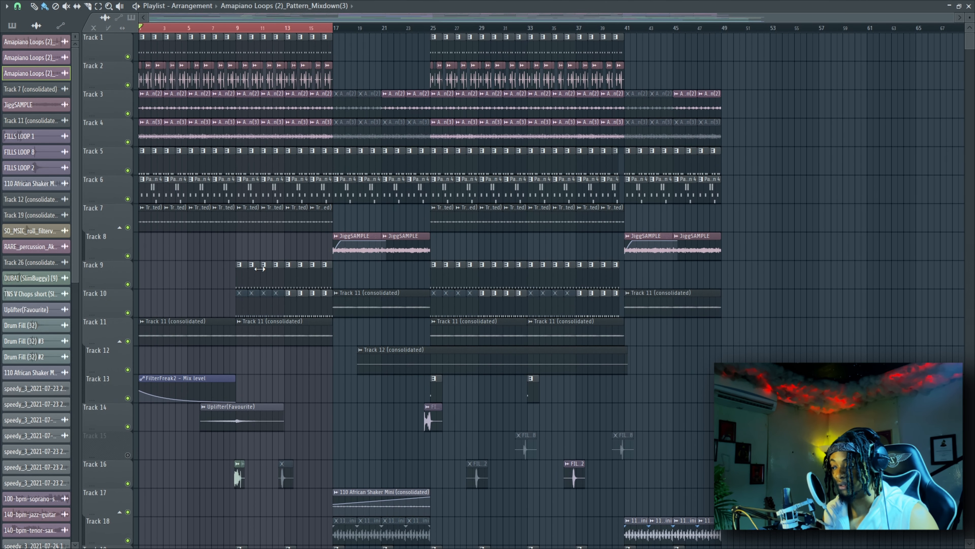
{"action": "left_click", "coordinate": [237, 263]}
{"action": "left_click", "coordinate": [239, 241]}
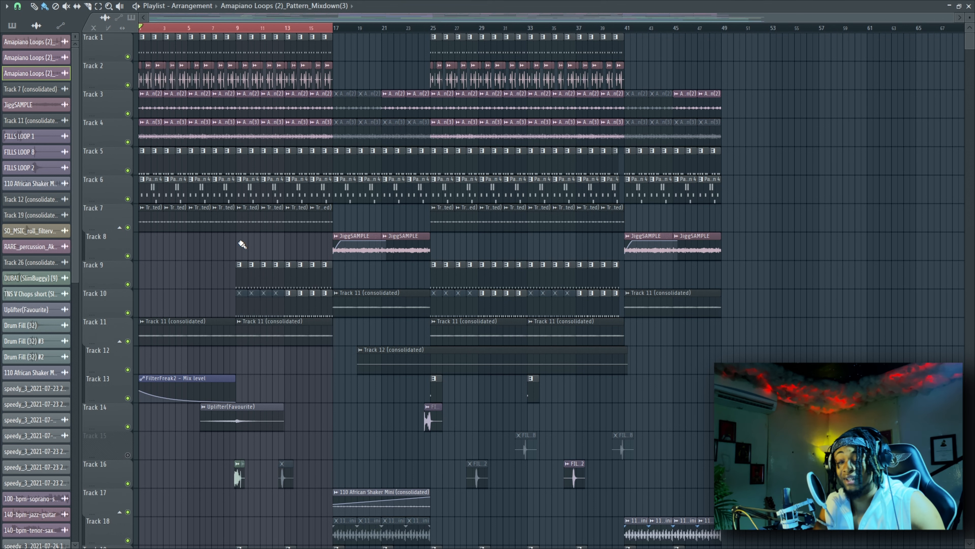
{"action": "scroll", "coordinate": [242, 245], "scroll_direction": "down", "scroll_amount": 20}
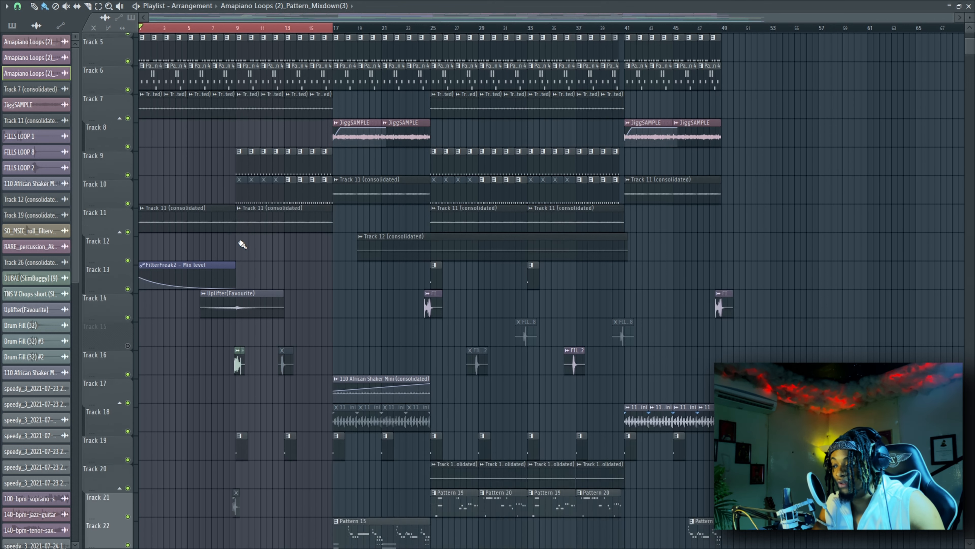
{"action": "scroll", "coordinate": [242, 247], "scroll_direction": "down", "scroll_amount": 8}
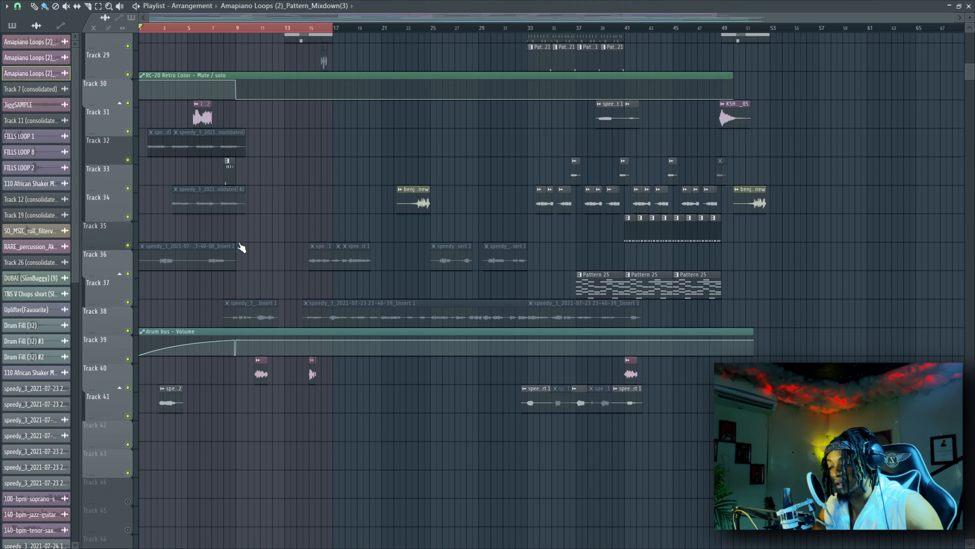
{"action": "scroll", "coordinate": [287, 259], "scroll_direction": "up", "scroll_amount": 20}
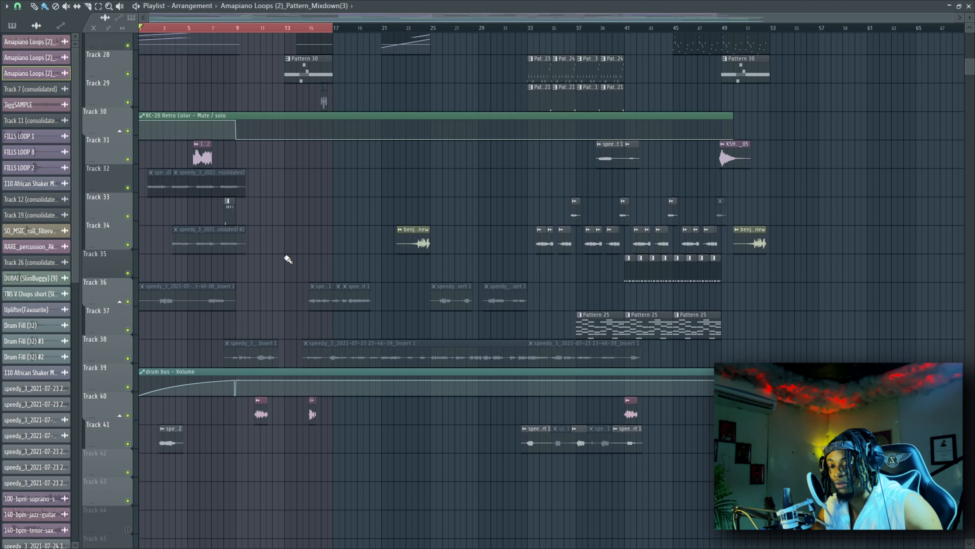
{"action": "scroll", "coordinate": [287, 259], "scroll_direction": "up", "scroll_amount": 3}
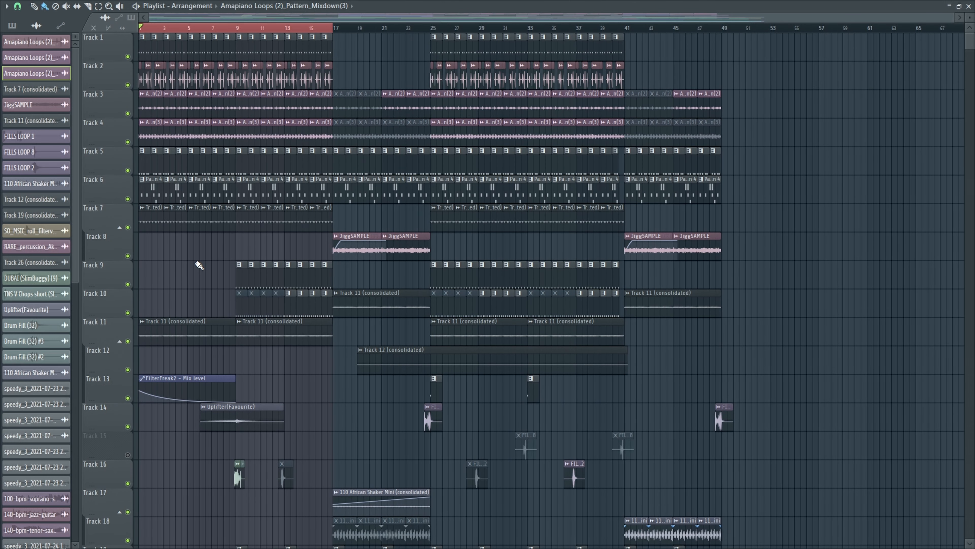
Solo Track 1, unmute Track 2 alongside it, and pick Pattern 6 from the first clip on Track 1.
{"action": "left_click", "coordinate": [128, 56], "text": "ctrl"}
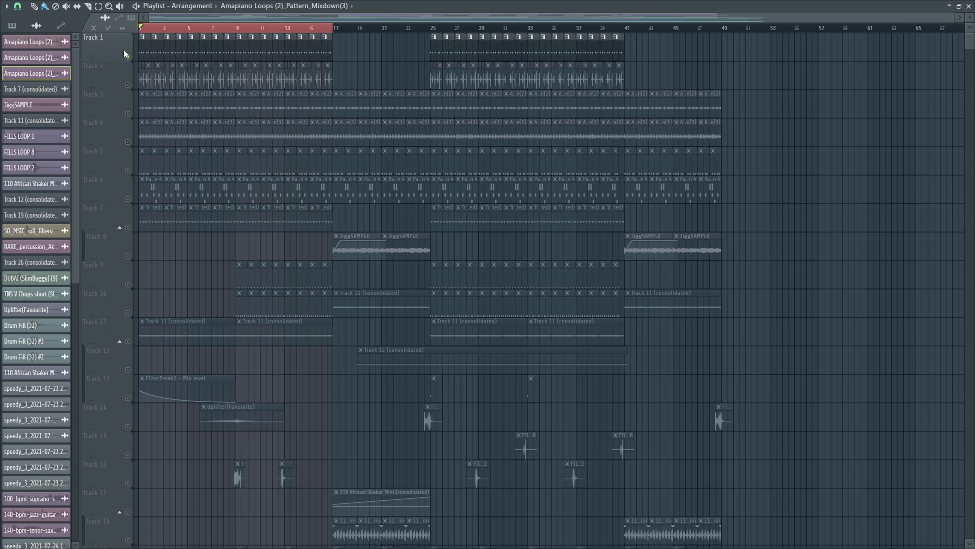
{"action": "left_click", "coordinate": [127, 85]}
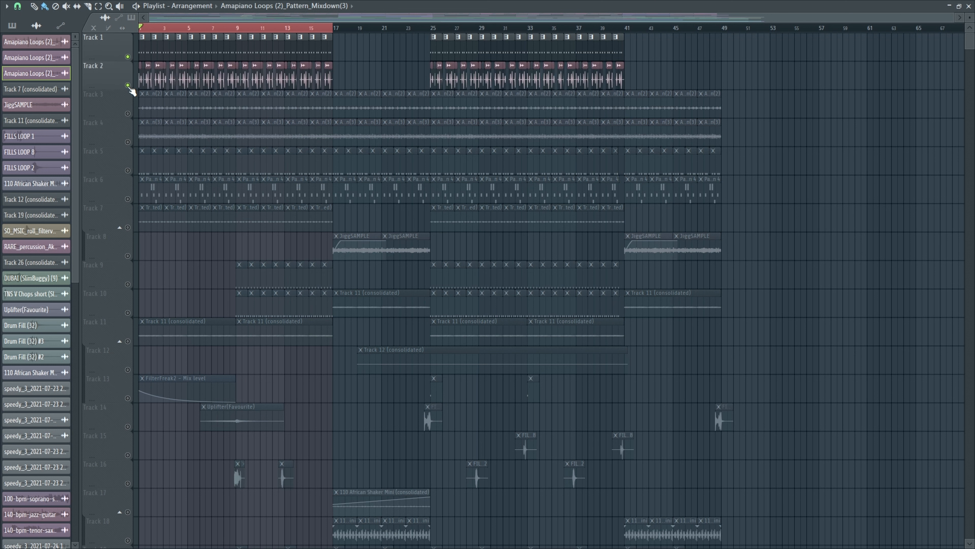
{"action": "left_click", "coordinate": [145, 43]}
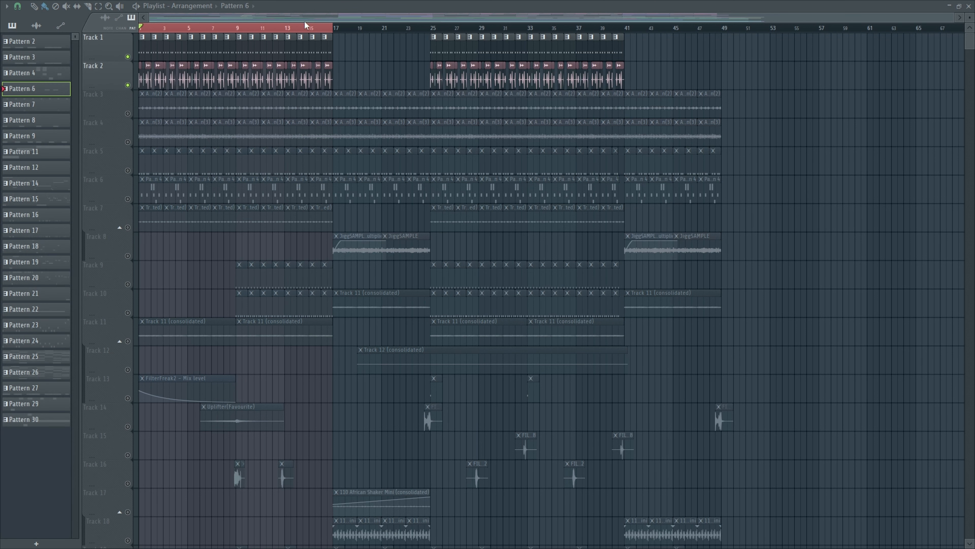
Restore the playlist from full screen, move the Snare (22) piano roll beside the channel rack, and bring its notes into view.
{"action": "double_click", "coordinate": [326, 7]}
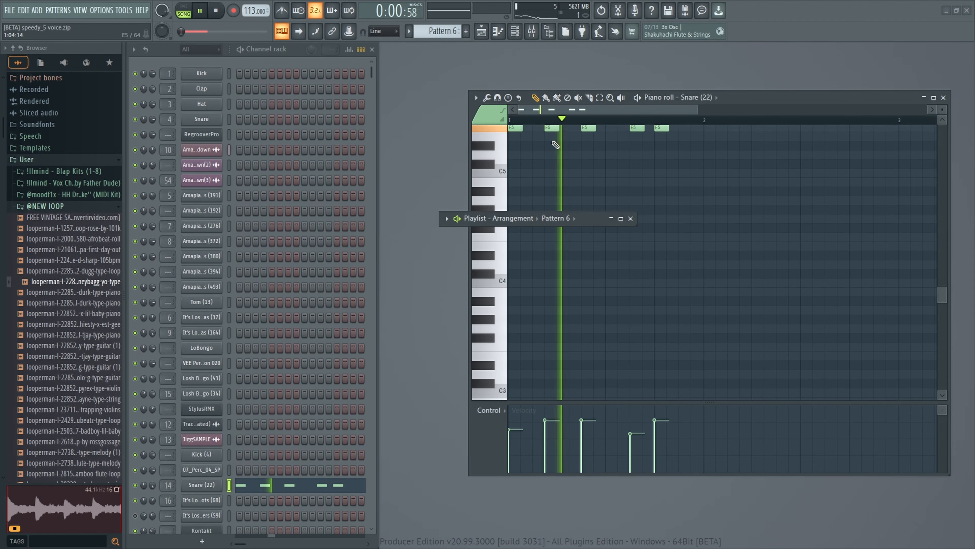
{"action": "left_click_drag", "start_coordinate": [814, 96], "coordinate": [726, 82]}
{"action": "scroll", "coordinate": [714, 173], "scroll_direction": "up", "scroll_amount": 4}
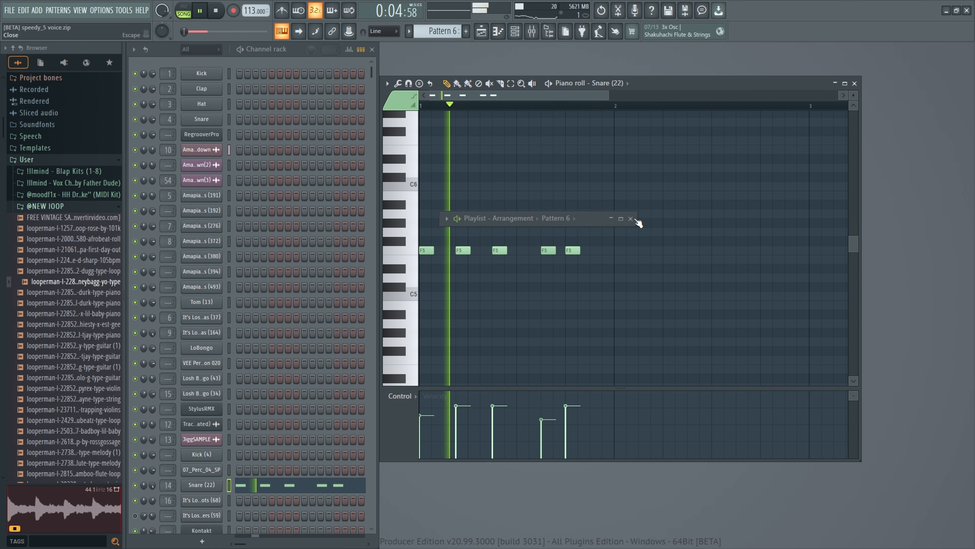
Enlarge the playlist window until Tracks 1 to 7 are shown, and close it.
{"action": "left_click_drag", "start_coordinate": [636, 223], "coordinate": [632, 325]}
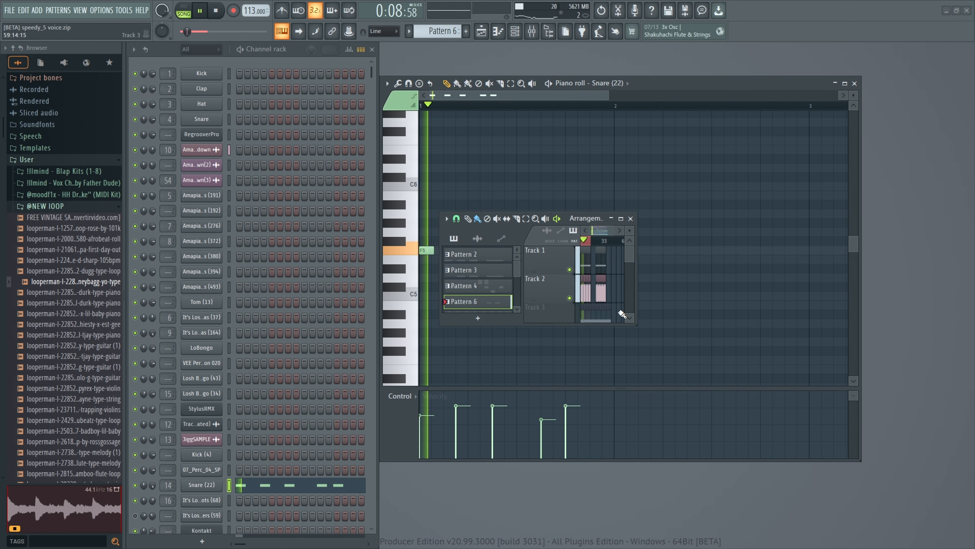
{"action": "left_click_drag", "start_coordinate": [633, 324], "coordinate": [814, 454]}
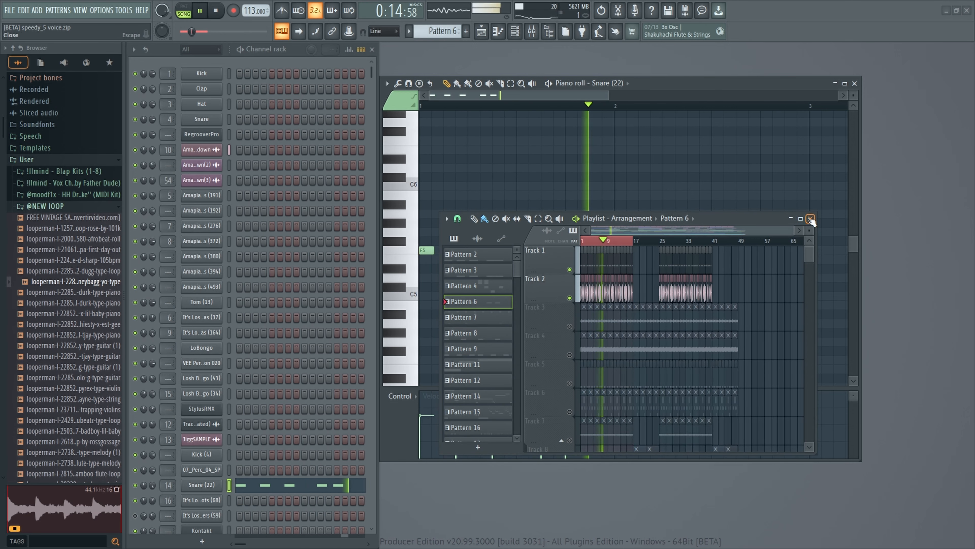
{"action": "left_click", "coordinate": [810, 218]}
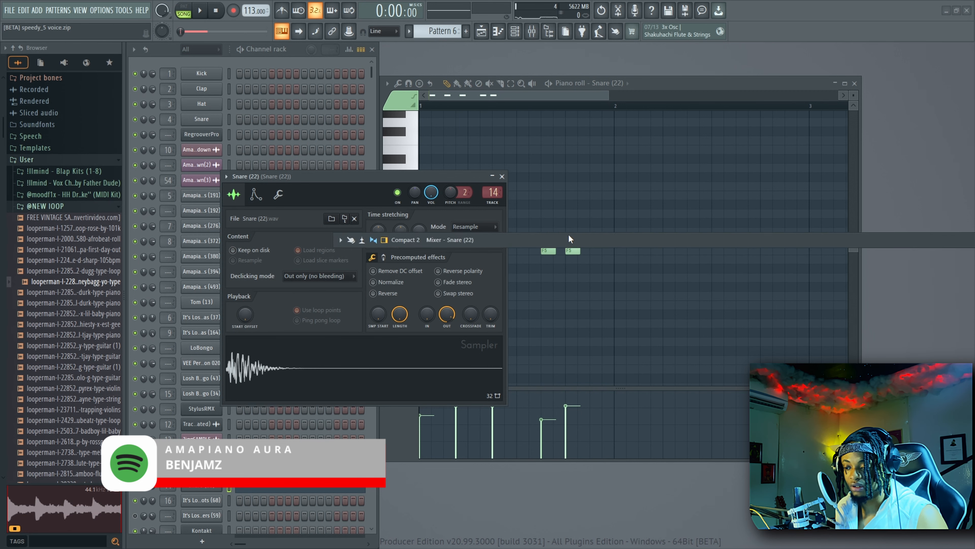
Inspect the effect slots of the Snare (22) mixer track and collapse the mixer again.
{"action": "key", "text": "F9"}
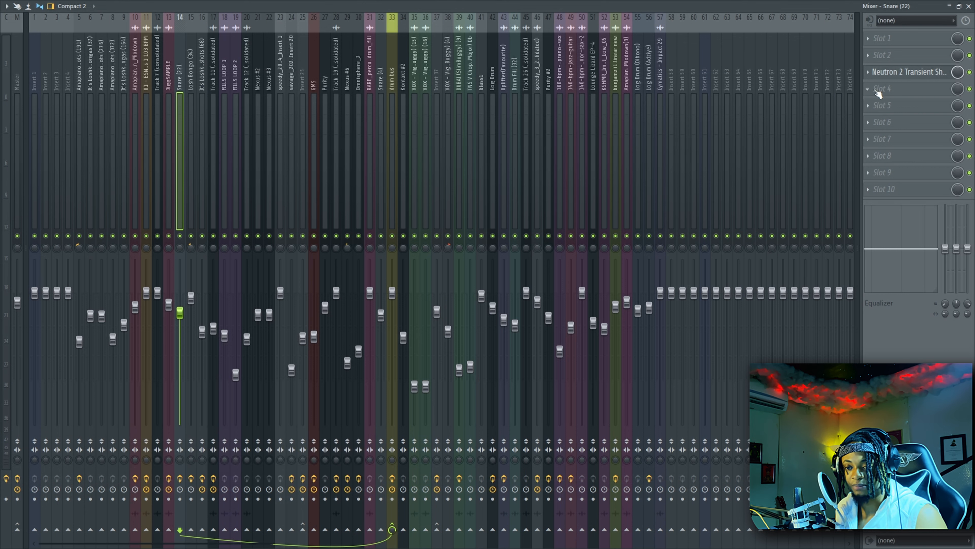
{"action": "double_click", "coordinate": [611, 6]}
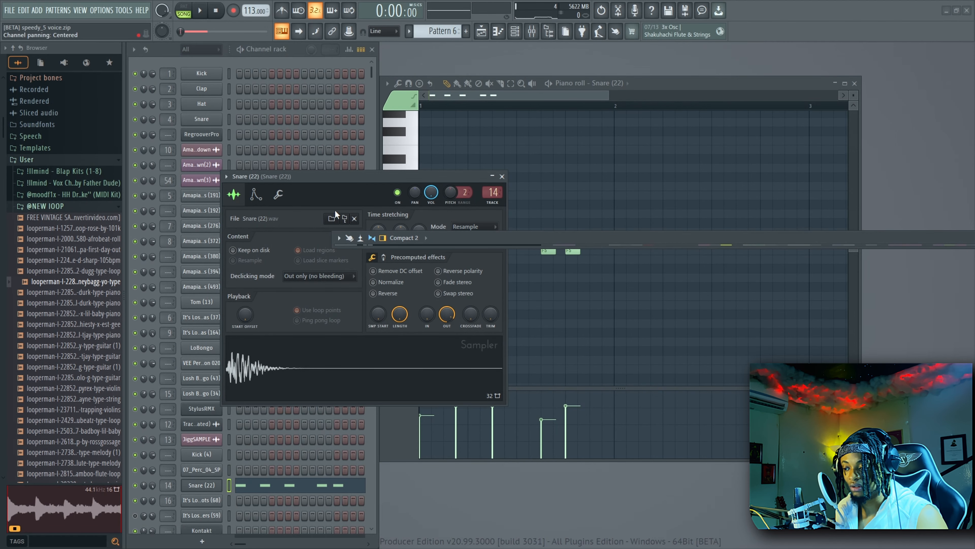
Expand and reposition the mixer, and briefly open the Neutron 2 Transient Shaper on the Snare (22) track.
{"action": "left_click_drag", "start_coordinate": [333, 249], "coordinate": [306, 378]}
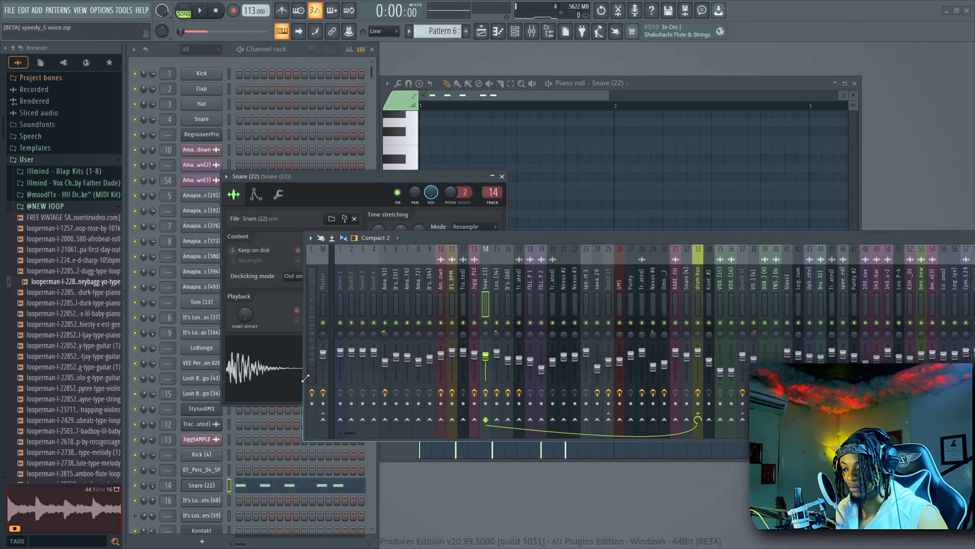
{"action": "left_click_drag", "start_coordinate": [596, 249], "coordinate": [399, 112]}
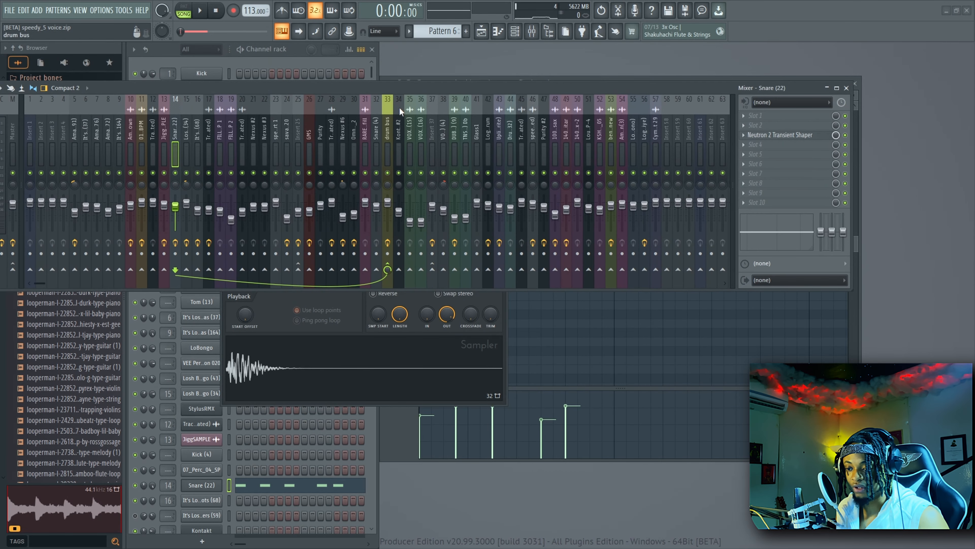
{"action": "left_click", "coordinate": [784, 138]}
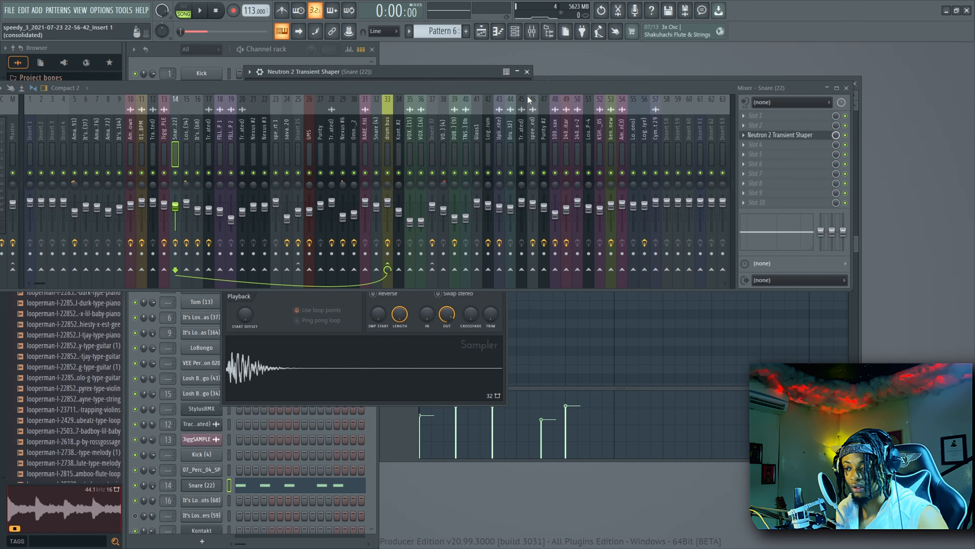
{"action": "left_click_drag", "start_coordinate": [523, 88], "coordinate": [399, 227]}
{"action": "left_click", "coordinate": [528, 72]}
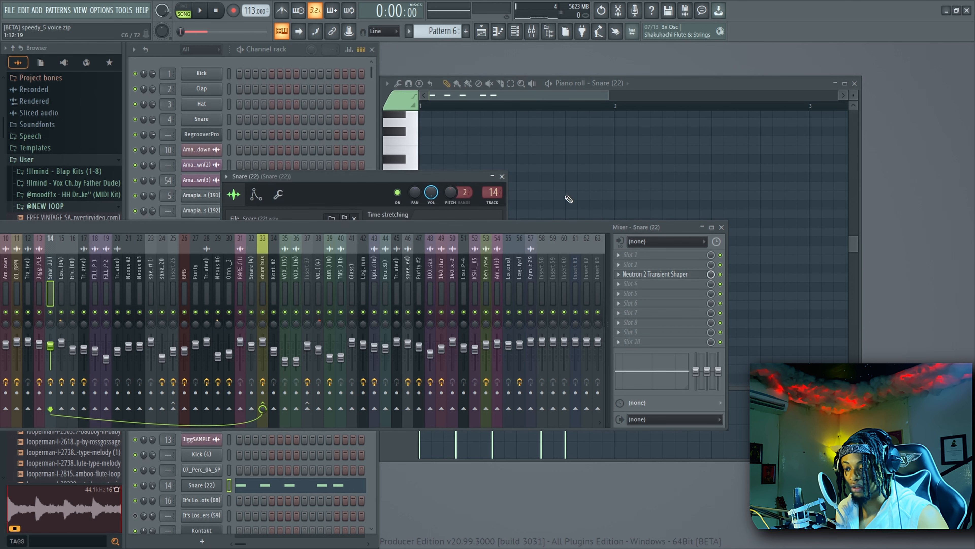
Replace the effect in slot 3 of the Snare (22) mixer track with Neutron Pro Transient Shaper and close the mixer.
{"action": "left_click", "coordinate": [624, 275]}
{"action": "mouse_move", "coordinate": [630, 286]}
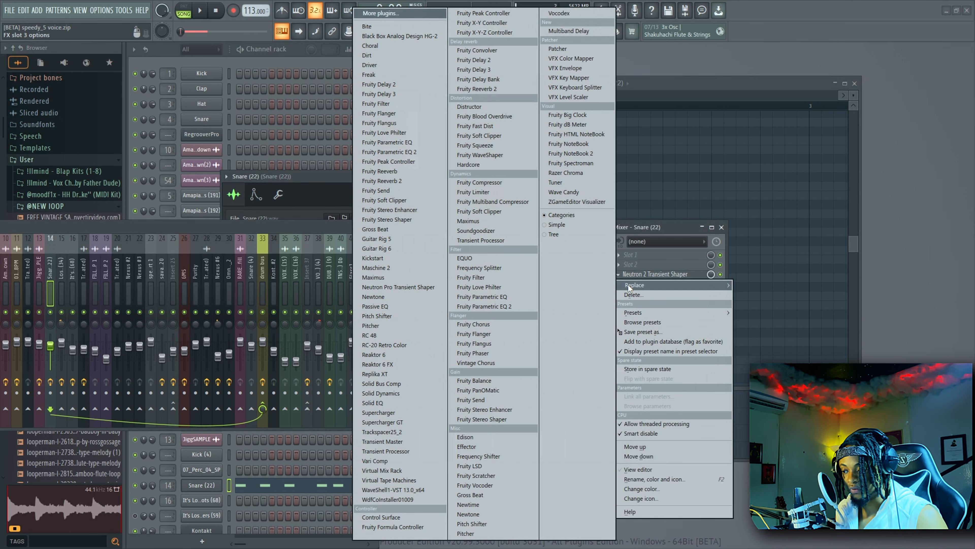
{"action": "left_click", "coordinate": [377, 13]}
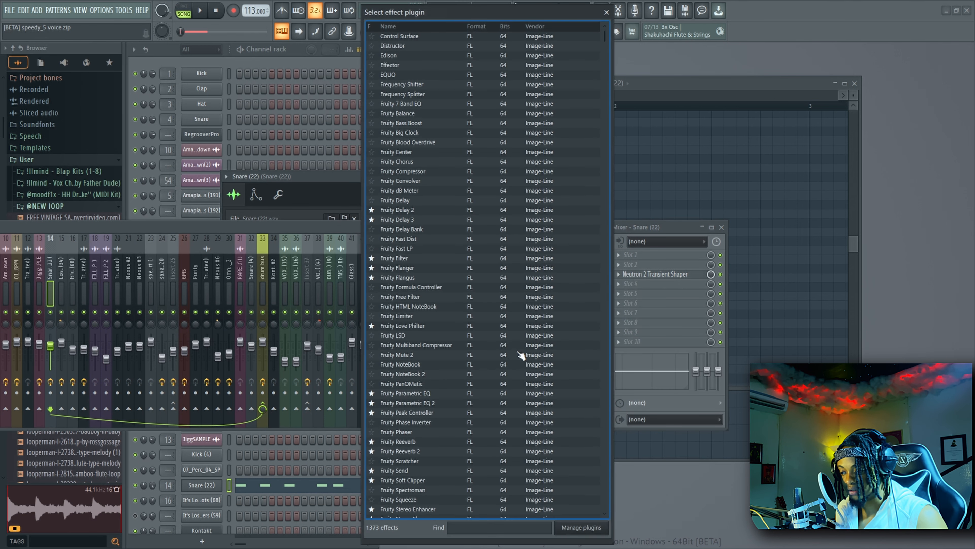
{"action": "type", "text": "transie"}
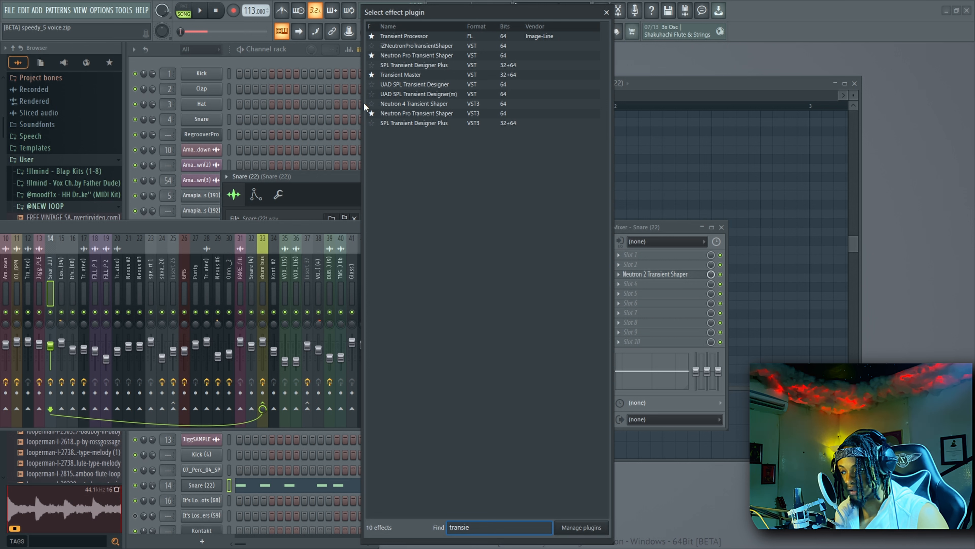
{"action": "left_click", "coordinate": [390, 105]}
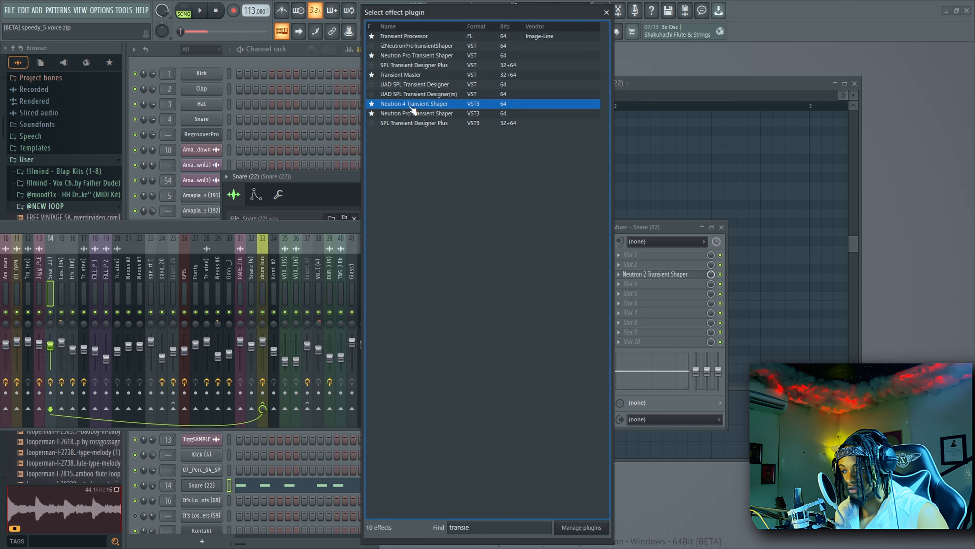
{"action": "double_click", "coordinate": [409, 56]}
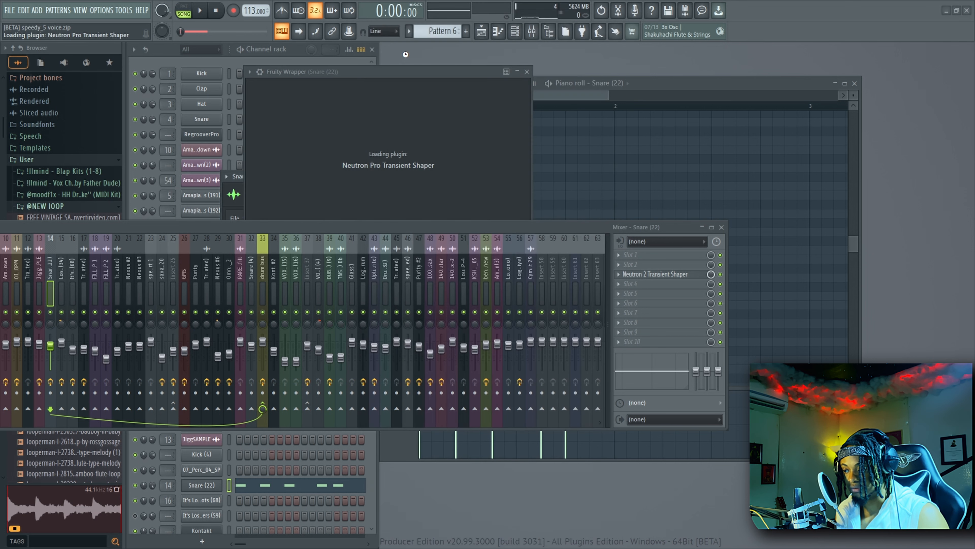
{"action": "left_click", "coordinate": [720, 227]}
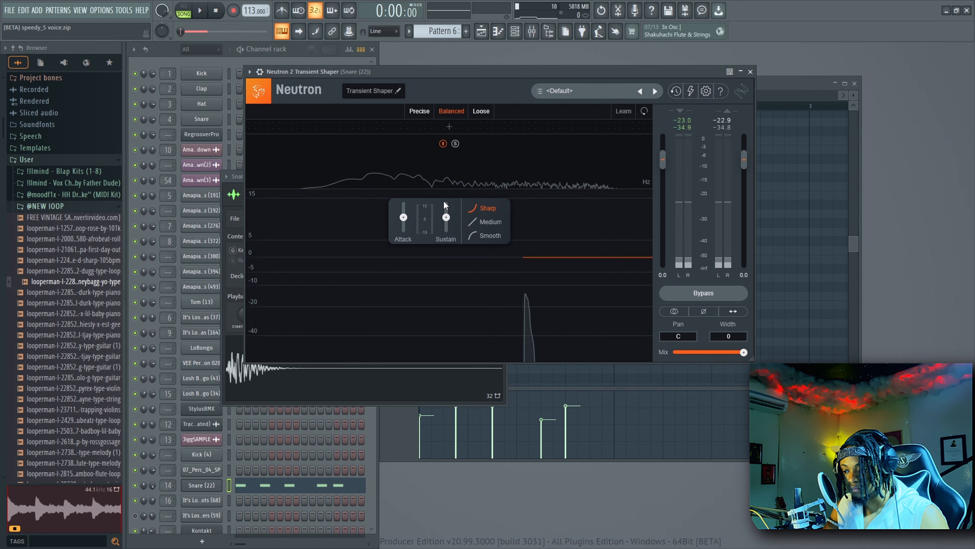
Play the beat, lower the snare's Sustain in the transient shaper, and close the plugin and Snare (22) sampler windows.
{"action": "key", "text": "space"}
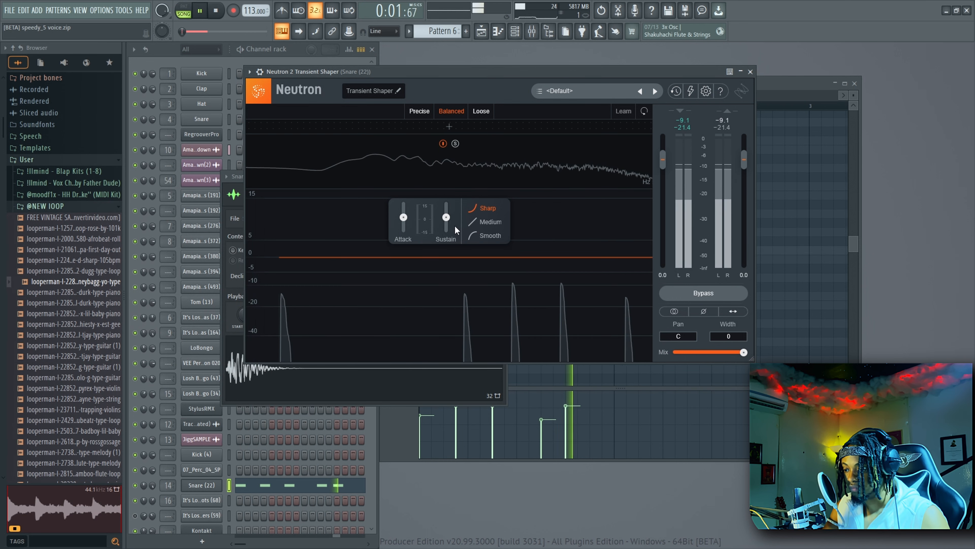
{"action": "left_click_drag", "start_coordinate": [450, 219], "coordinate": [462, 383]}
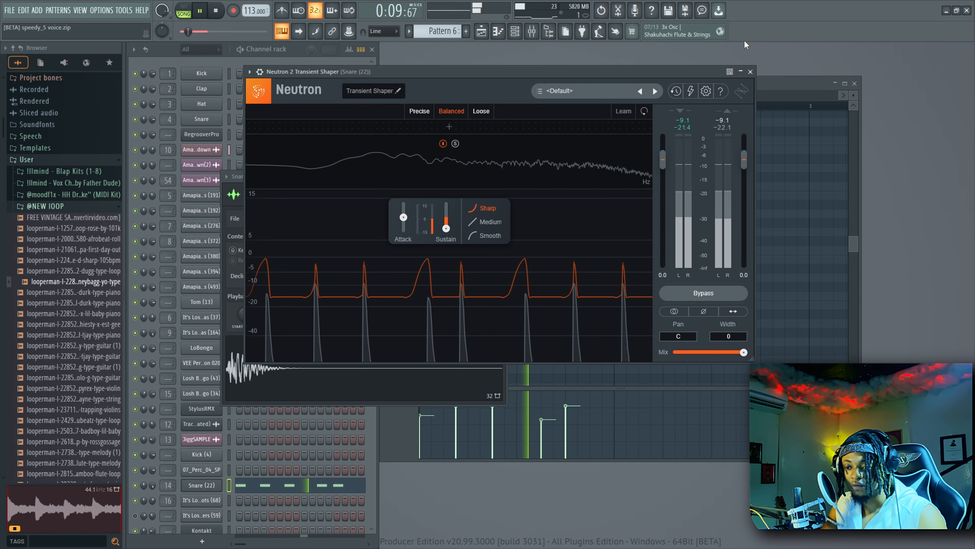
{"action": "left_click", "coordinate": [750, 72]}
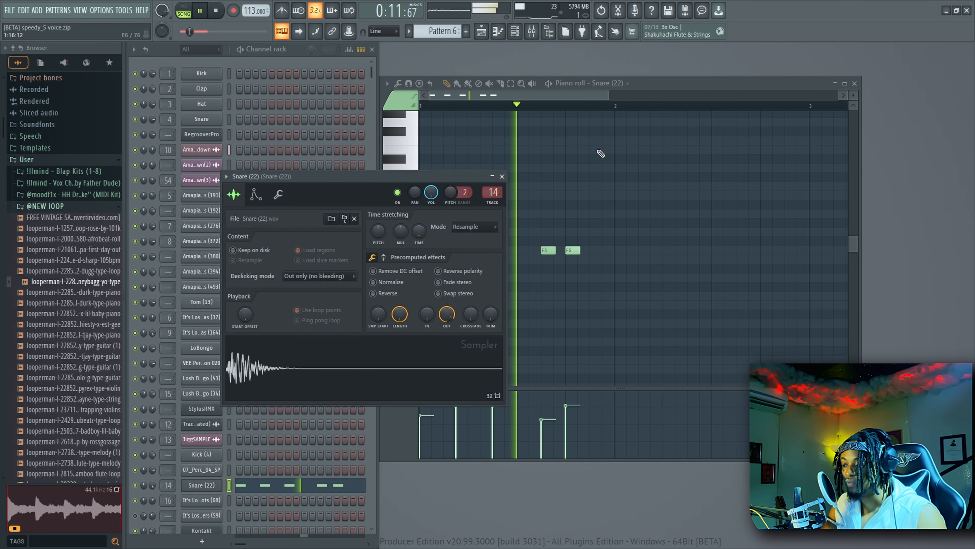
{"action": "left_click", "coordinate": [502, 176]}
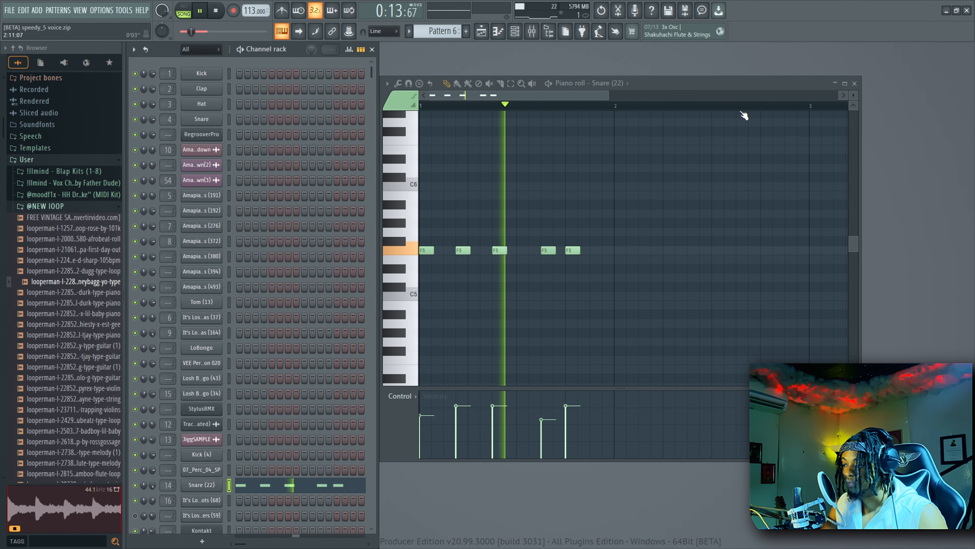
Open the channel settings of Track 2's Amapiano loop clip and inspect the effects on its mixer track.
{"action": "key", "text": "F5"}
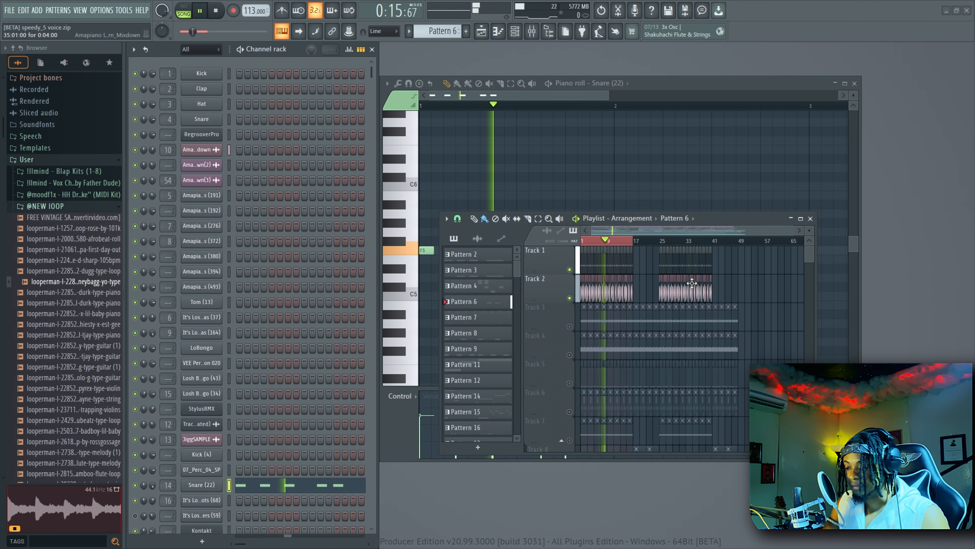
{"action": "left_click", "coordinate": [801, 219]}
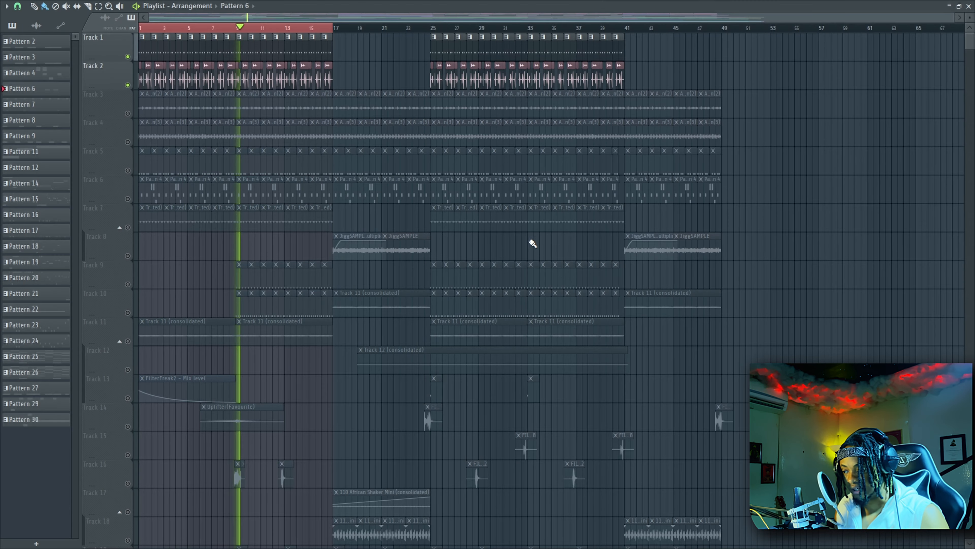
{"action": "left_click", "coordinate": [160, 75]}
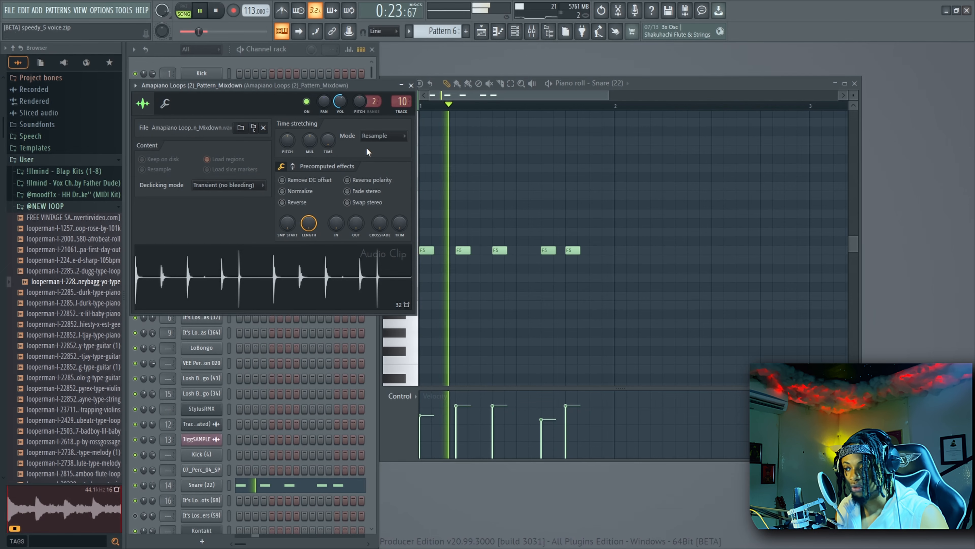
{"action": "left_click", "coordinate": [968, 7]}
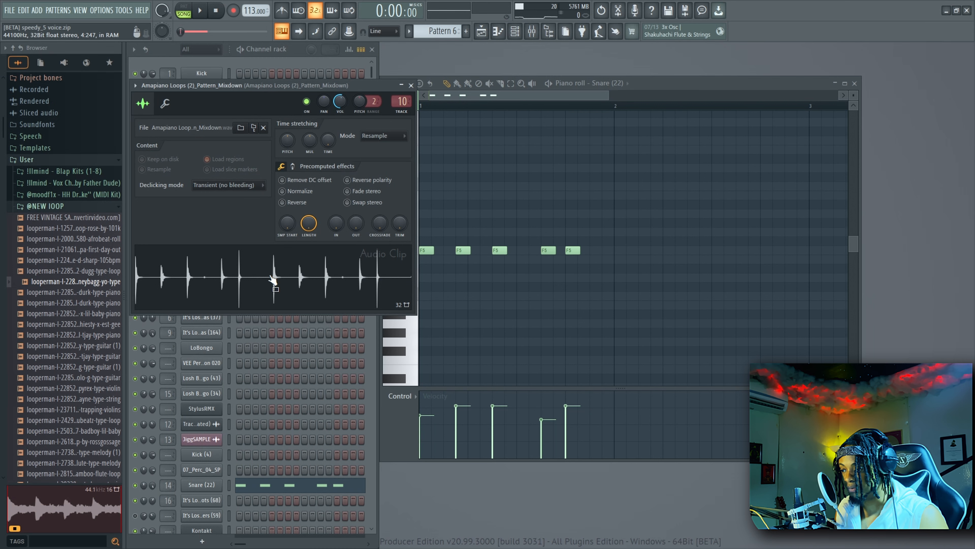
{"action": "left_click", "coordinate": [532, 32]}
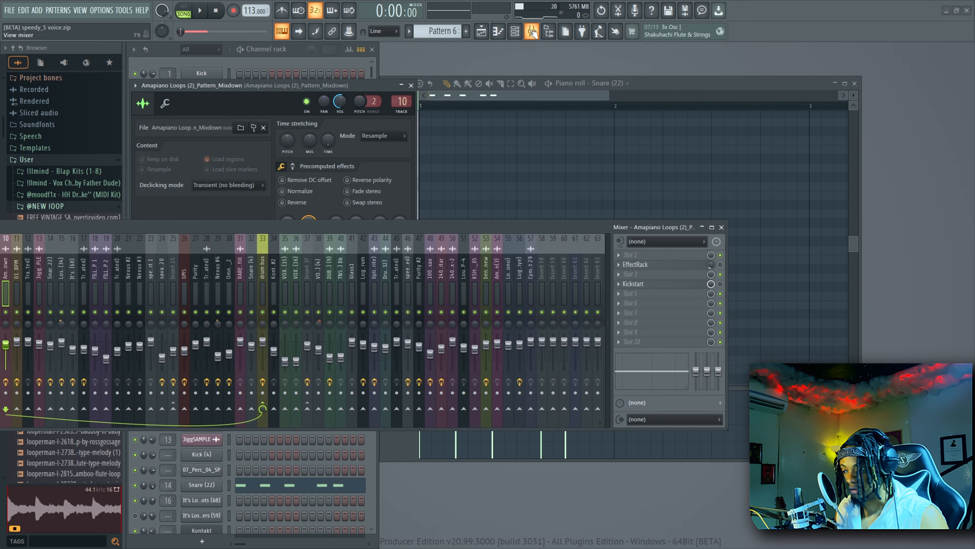
{"action": "left_click_drag", "start_coordinate": [273, 226], "coordinate": [328, 328]}
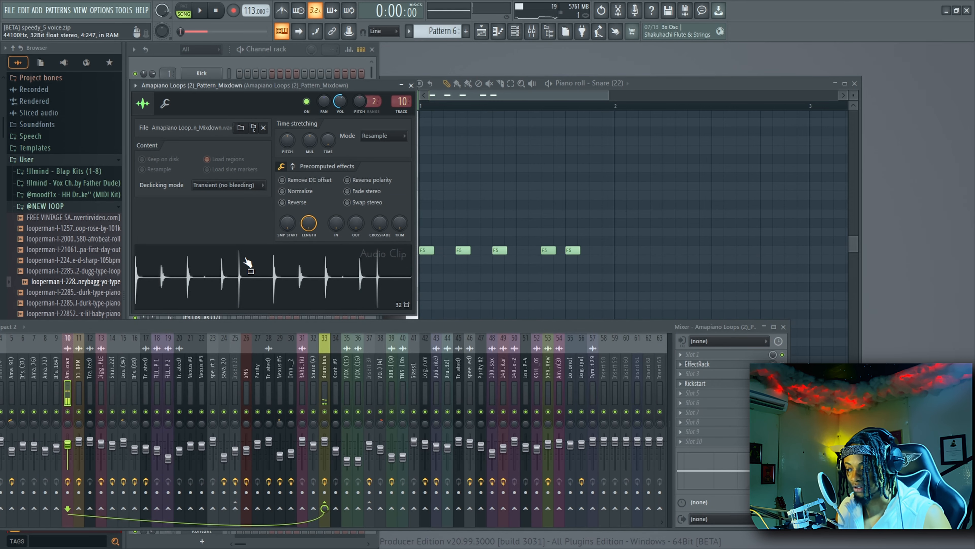
{"action": "left_click", "coordinate": [411, 85]}
Unmute Track 3 in the playlist and open the channel settings of its Amapiano Loops (2)_Pattern_Mixdown(2) clip.
{"action": "key", "text": "F5"}
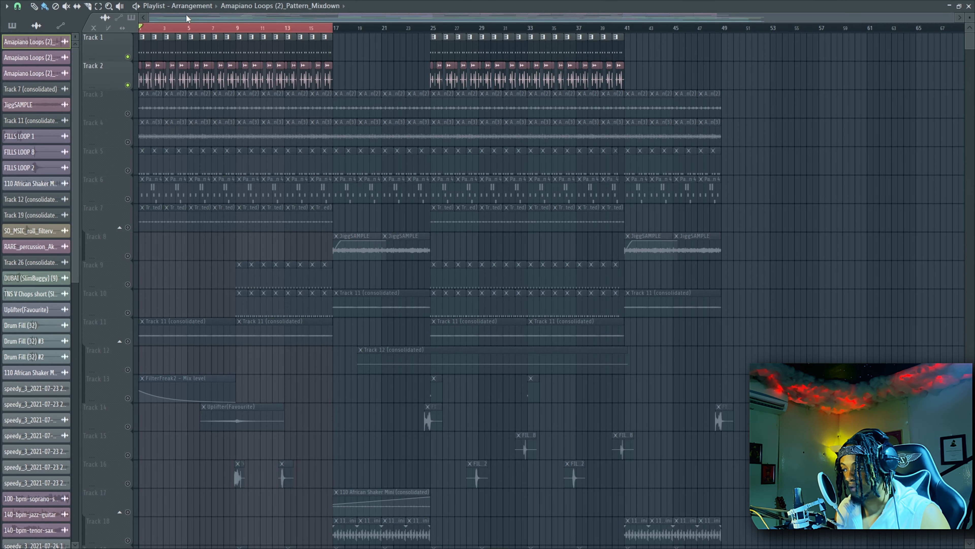
{"action": "left_click", "coordinate": [128, 113]}
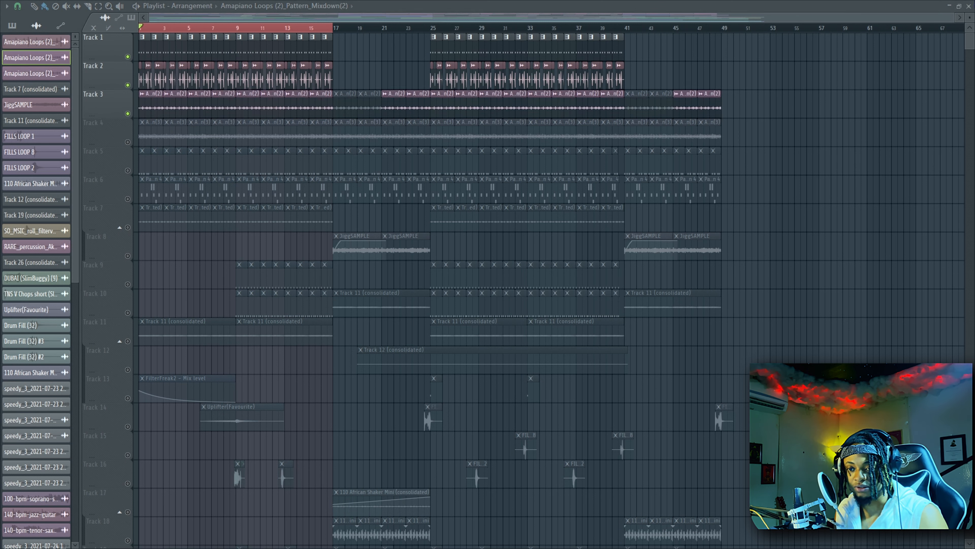
{"action": "left_click", "coordinate": [969, 7]}
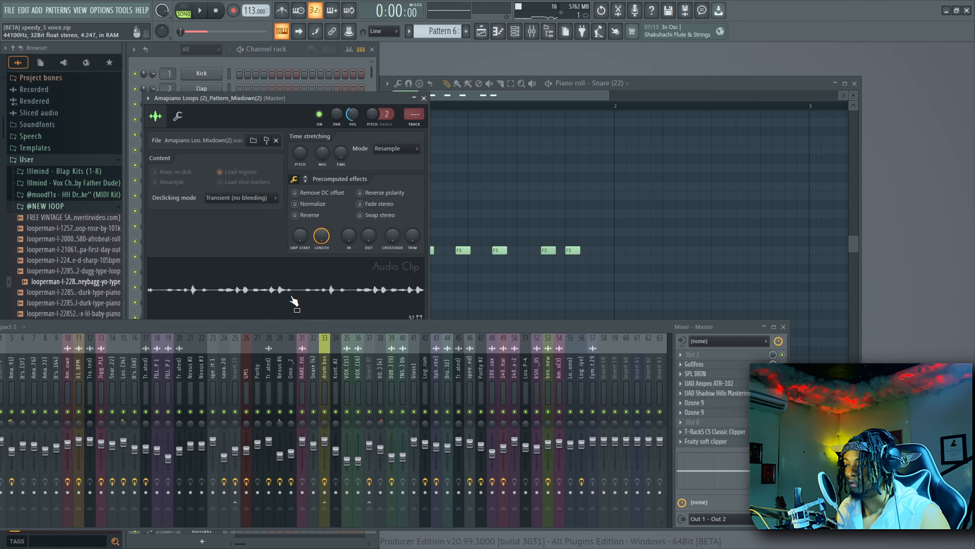
Play the arrangement to audition Tracks 1 to 3 together, keeping Track 4 muted.
{"action": "key", "text": "F5"}
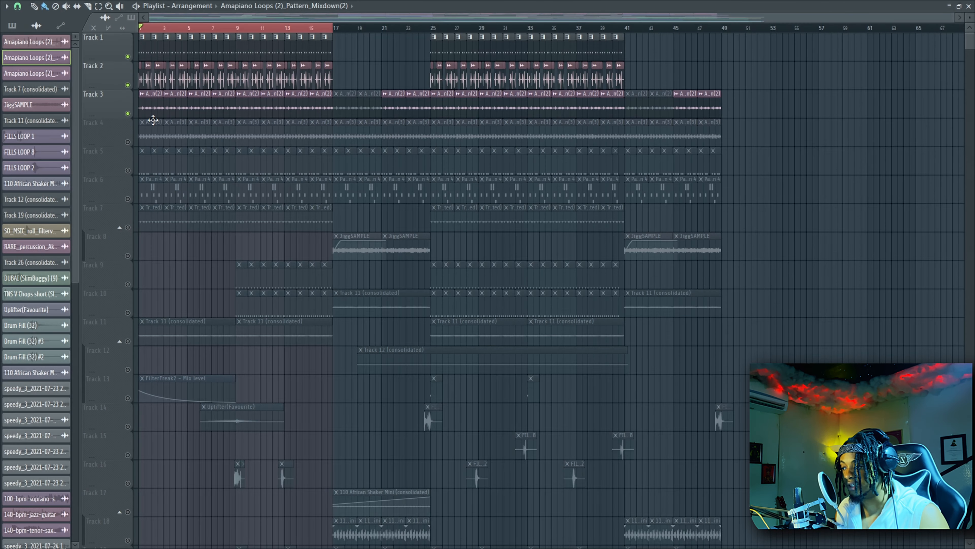
{"action": "left_click", "coordinate": [129, 142]}
{"action": "key", "text": "space"}
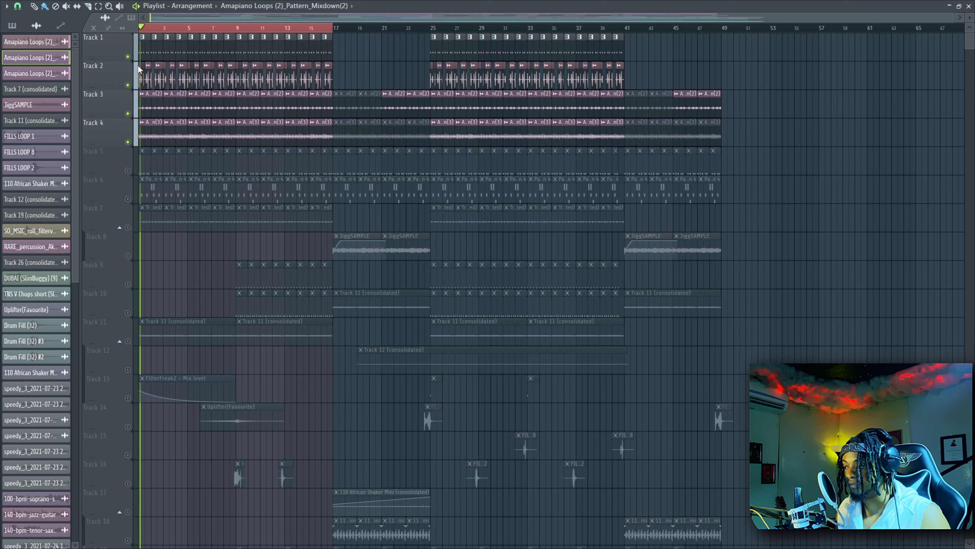
{"action": "left_click", "coordinate": [130, 141]}
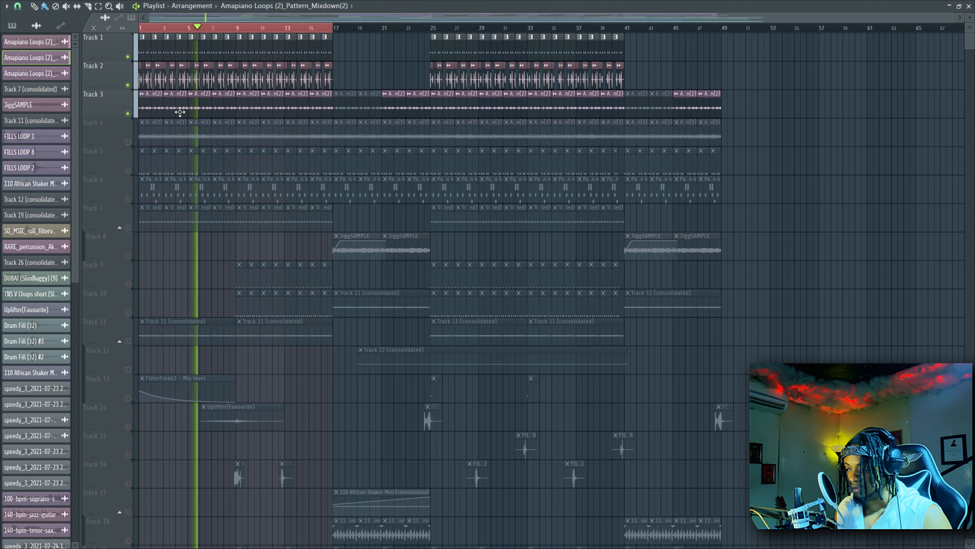
Route the Pattern_Mixdown(2) clip to mixer track 58, lower that track's volume to 80%, and close both windows.
{"action": "left_click", "coordinate": [969, 6]}
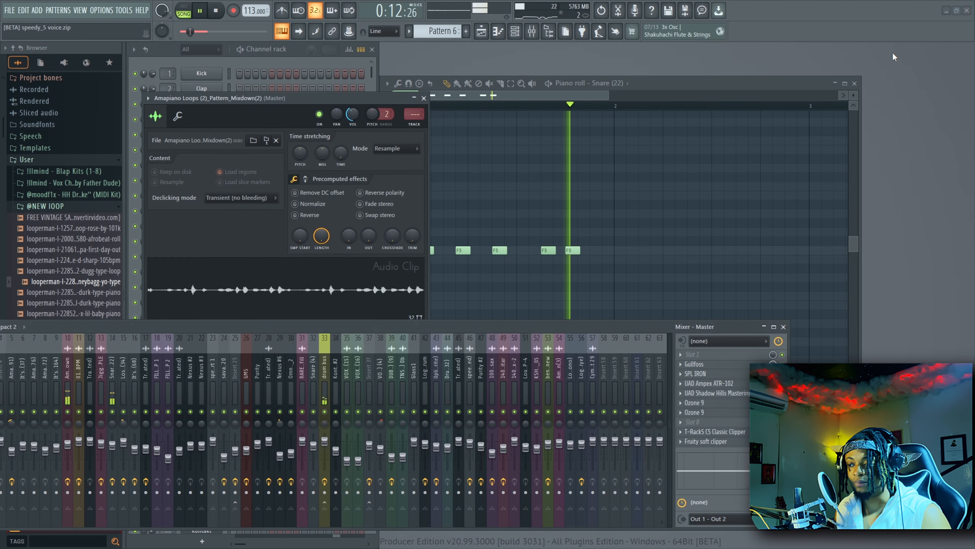
{"action": "left_click", "coordinate": [418, 123]}
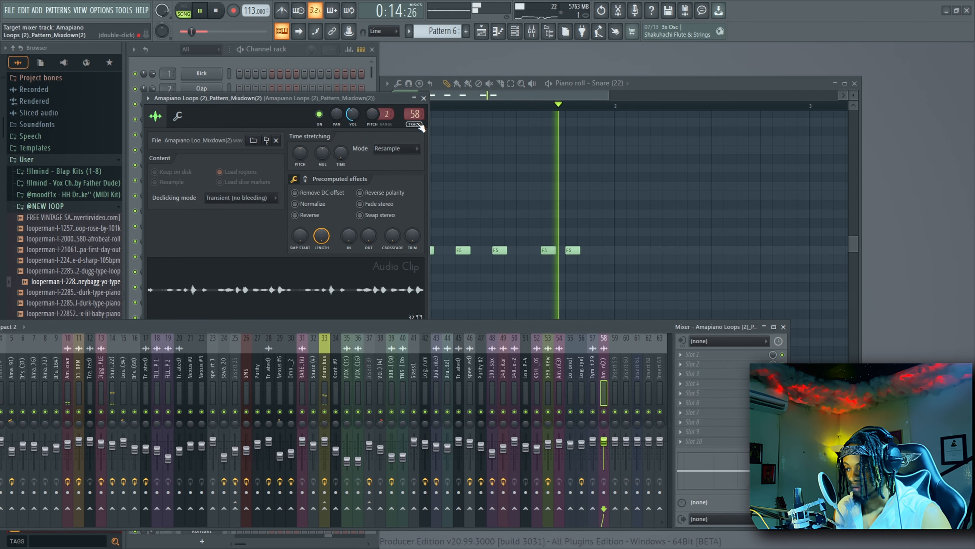
{"action": "left_click_drag", "start_coordinate": [604, 441], "coordinate": [604, 446]}
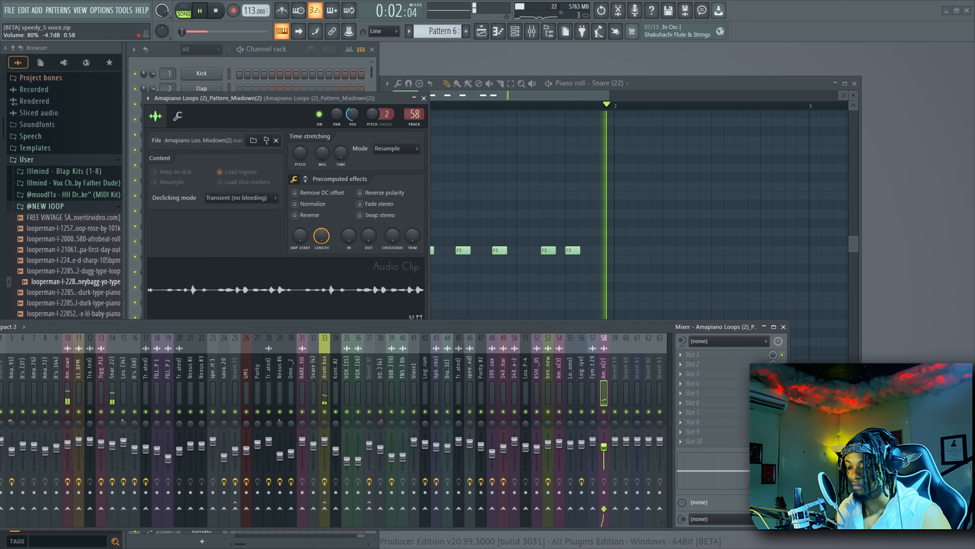
{"action": "left_click", "coordinate": [784, 327]}
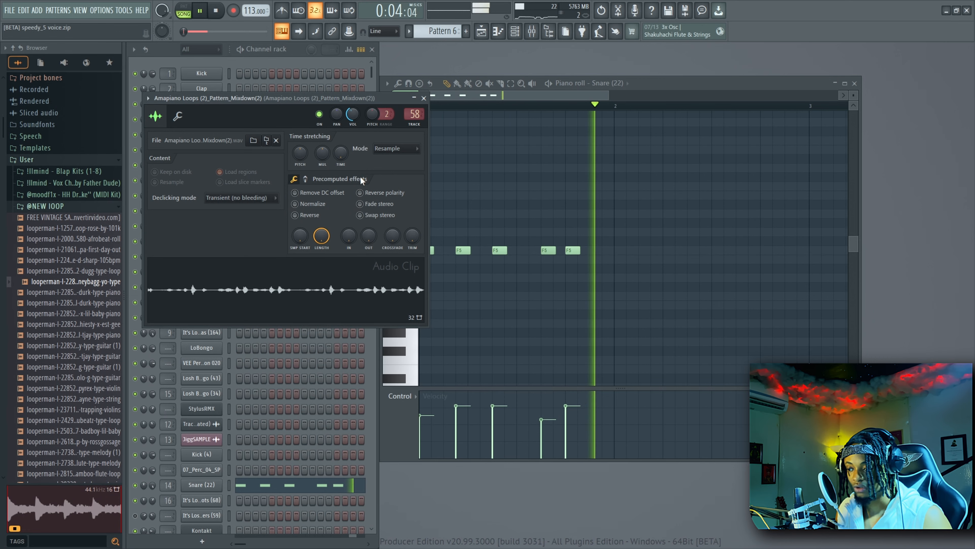
{"action": "left_click", "coordinate": [425, 99]}
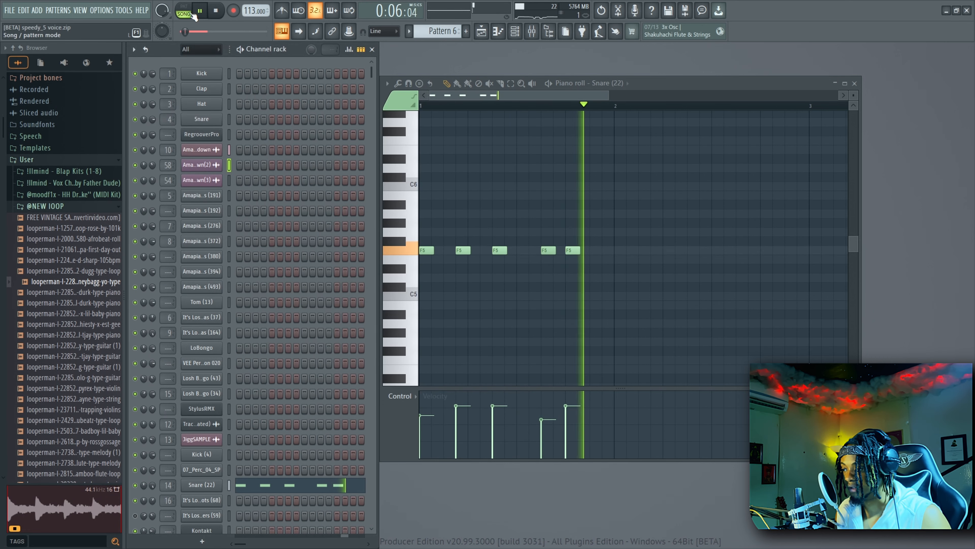
Unmute Track 4, open the channel settings of its Pattern_Mixdown(3) clip, and show the clip's mixer track.
{"action": "key", "text": "F5"}
{"action": "left_click", "coordinate": [128, 142]}
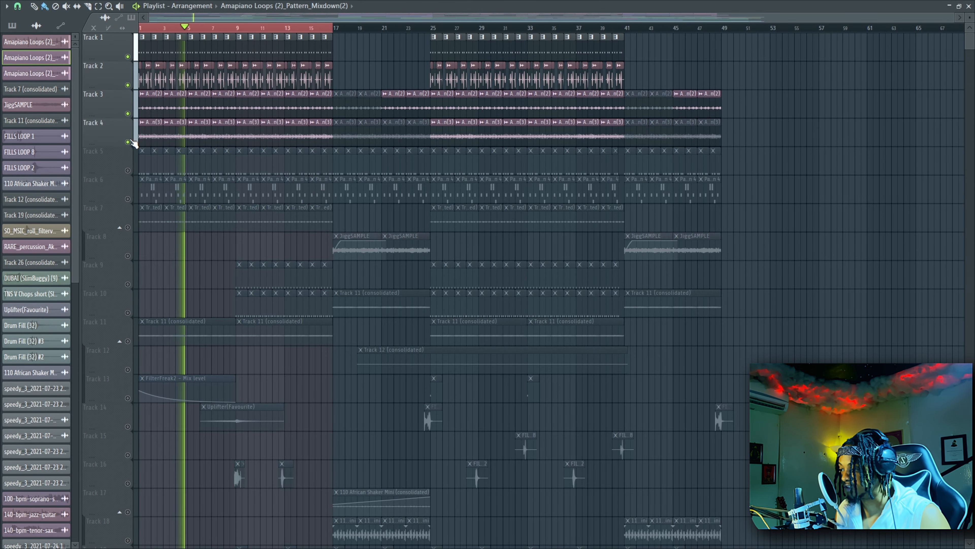
{"action": "double_click", "coordinate": [155, 129]}
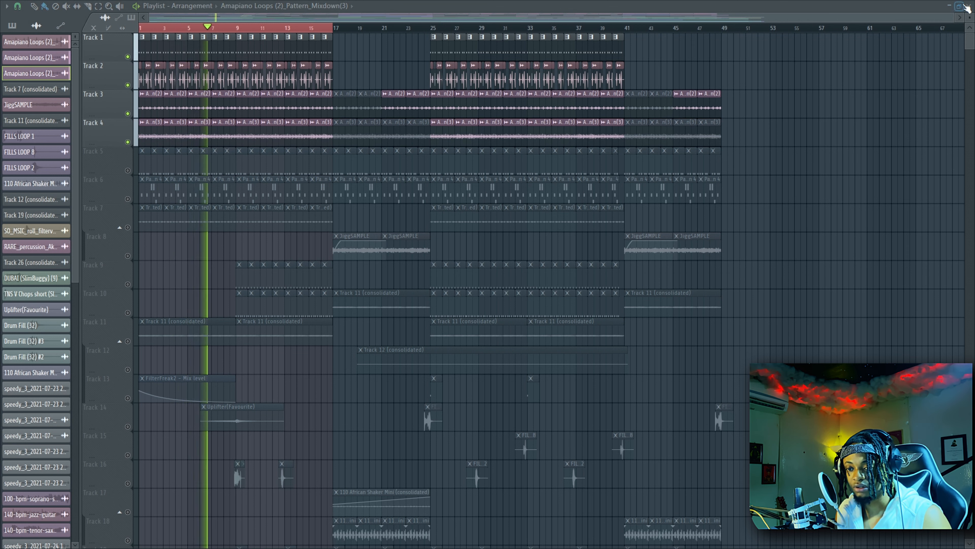
{"action": "key", "text": "F5"}
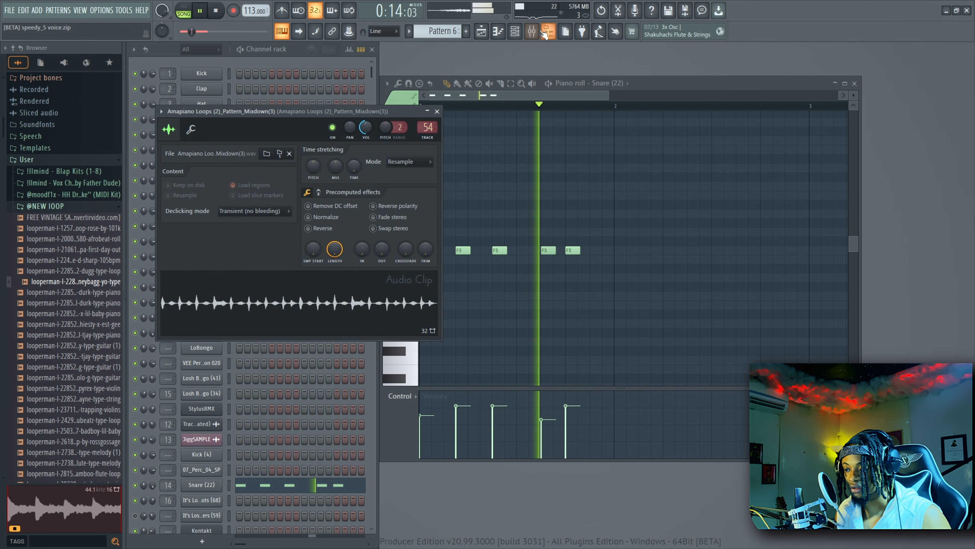
{"action": "left_click", "coordinate": [531, 32]}
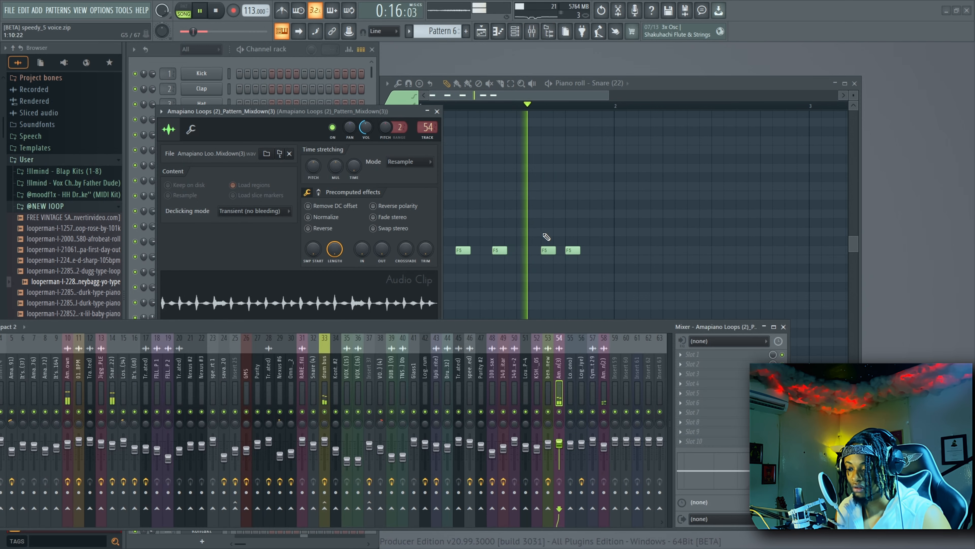
Close the mixer, switch playback to pattern mode, and open the channel settings of Amapiano One Shots (276) in Pattern 3.
{"action": "left_click", "coordinate": [783, 327]}
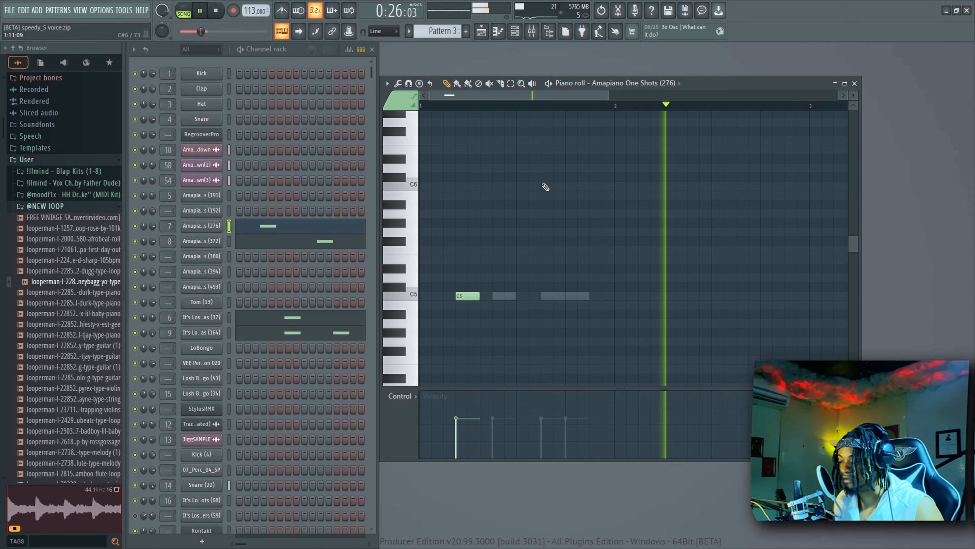
{"action": "left_click", "coordinate": [184, 12]}
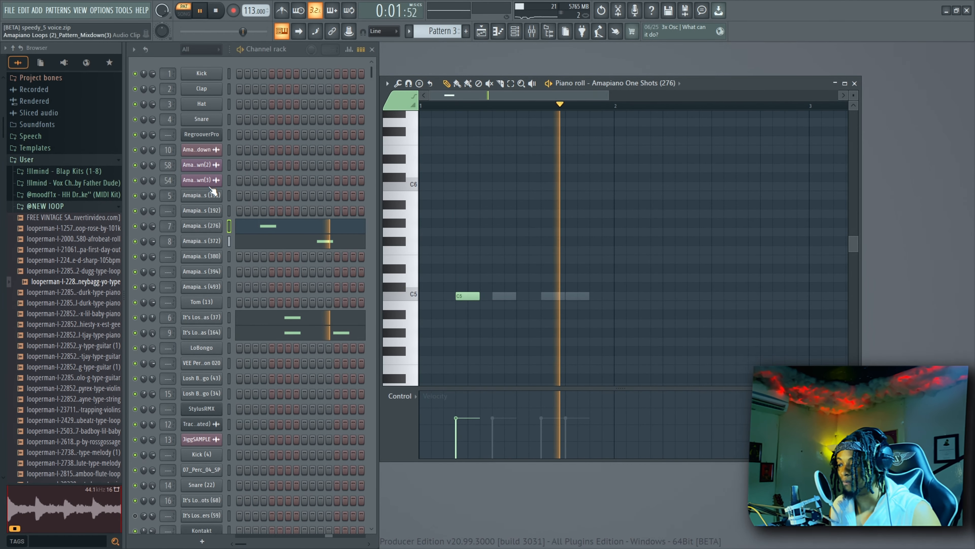
{"action": "left_click", "coordinate": [197, 228]}
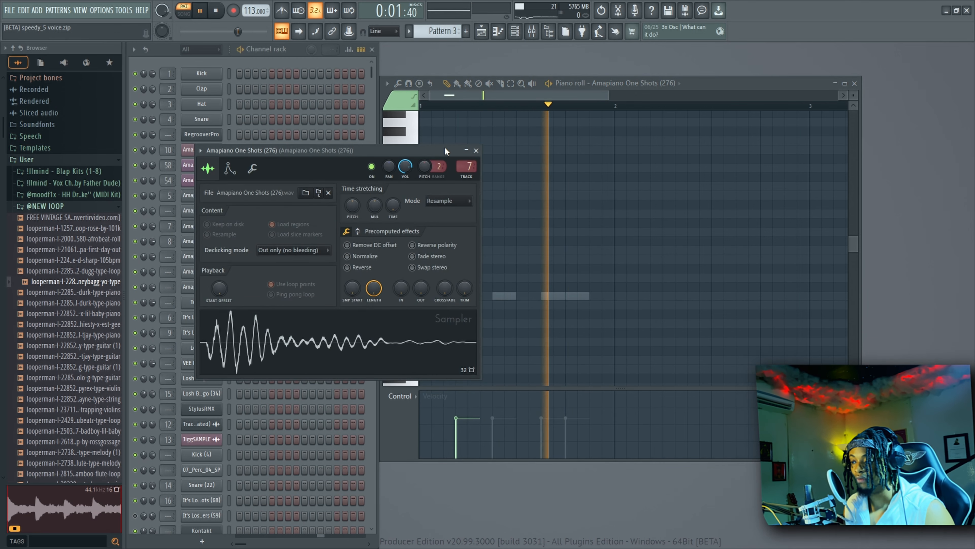
Inspect the mixer track of Amapiano One Shots (276) while Pattern 3 plays, stopping playback and closing its channel settings at the end.
{"action": "left_click", "coordinate": [532, 34]}
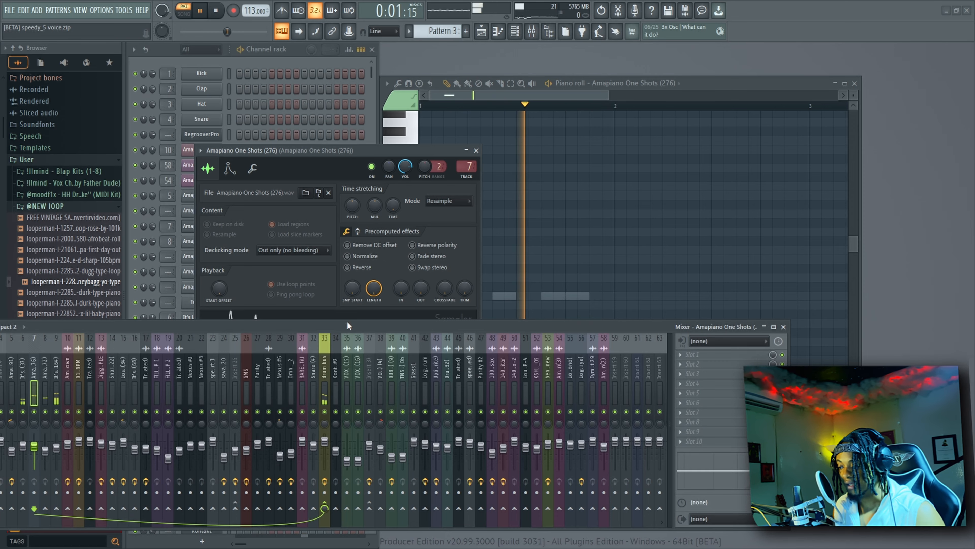
{"action": "left_click_drag", "start_coordinate": [348, 324], "coordinate": [512, 257]}
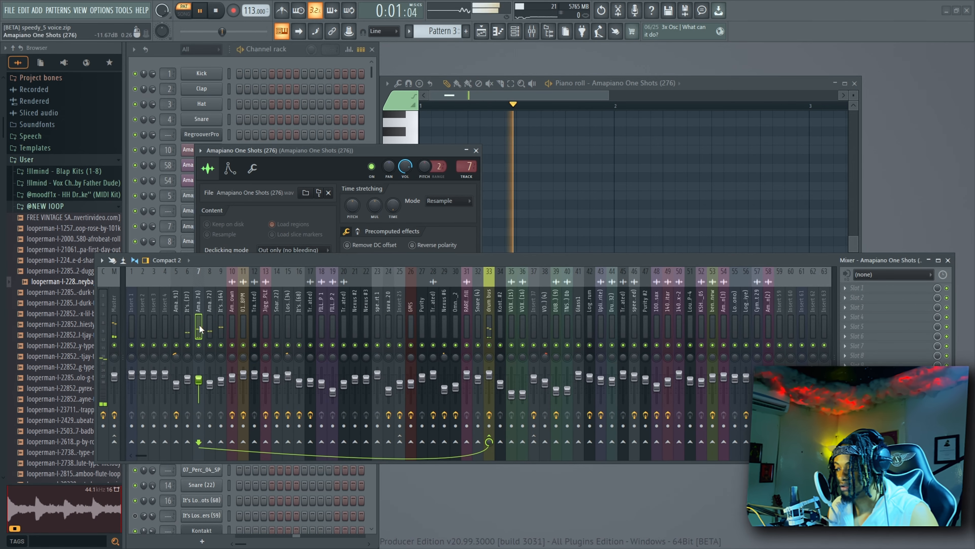
{"action": "left_click", "coordinate": [189, 330]}
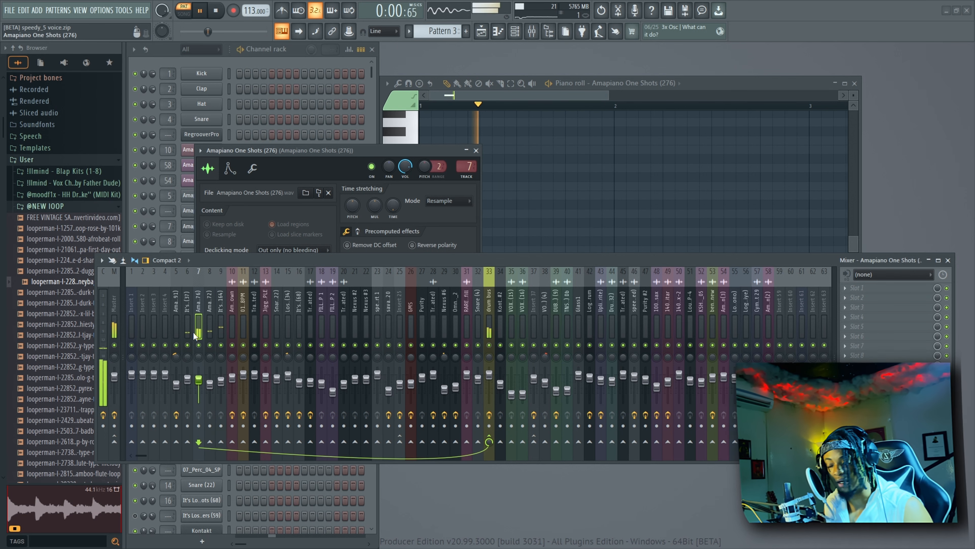
{"action": "key", "text": "space"}
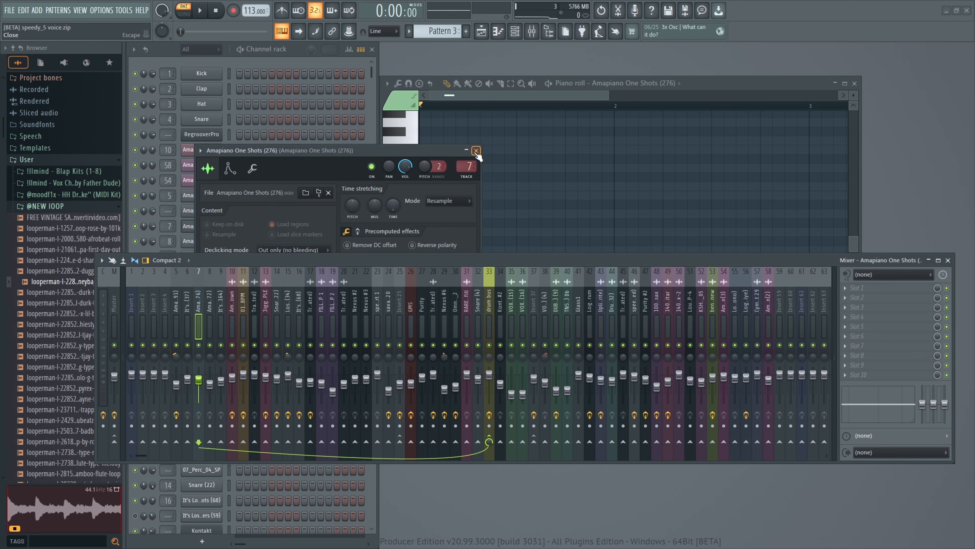
{"action": "left_click", "coordinate": [476, 150]}
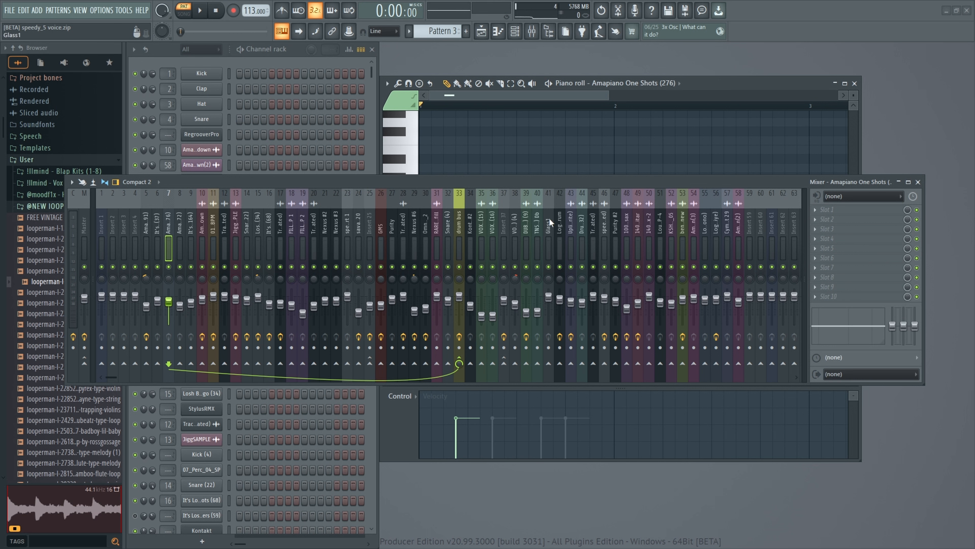
{"action": "left_click_drag", "start_coordinate": [470, 181], "coordinate": [410, 185]}
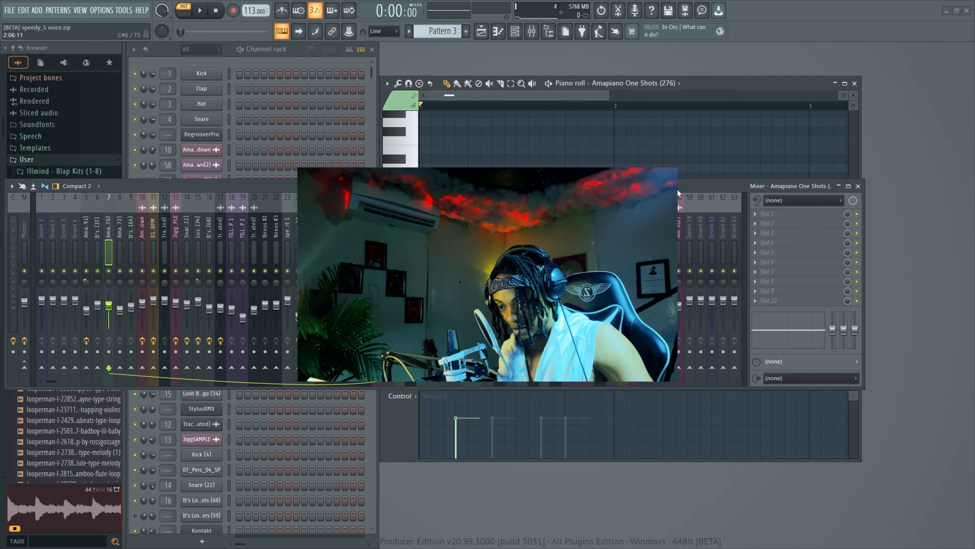
{"action": "left_click_drag", "start_coordinate": [679, 190], "coordinate": [843, 156]}
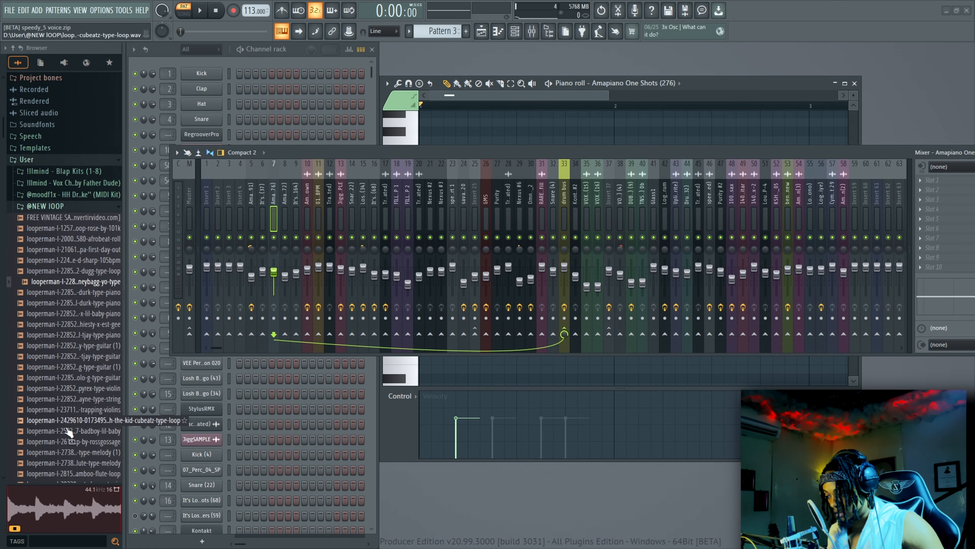
Widen the browser and collapse its User folder.
{"action": "left_click_drag", "start_coordinate": [124, 361], "coordinate": [180, 362]}
{"action": "left_click", "coordinate": [35, 162]}
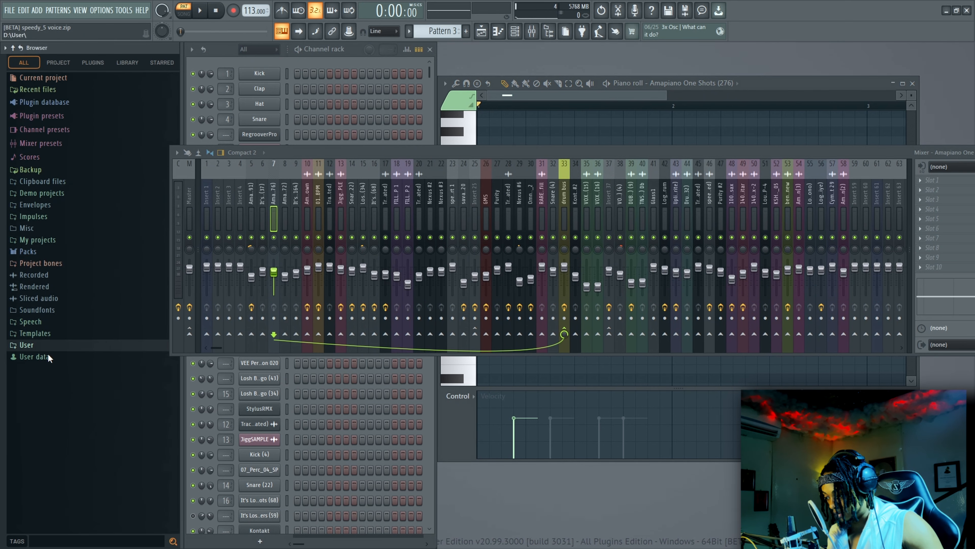
{"action": "left_click", "coordinate": [23, 541]}
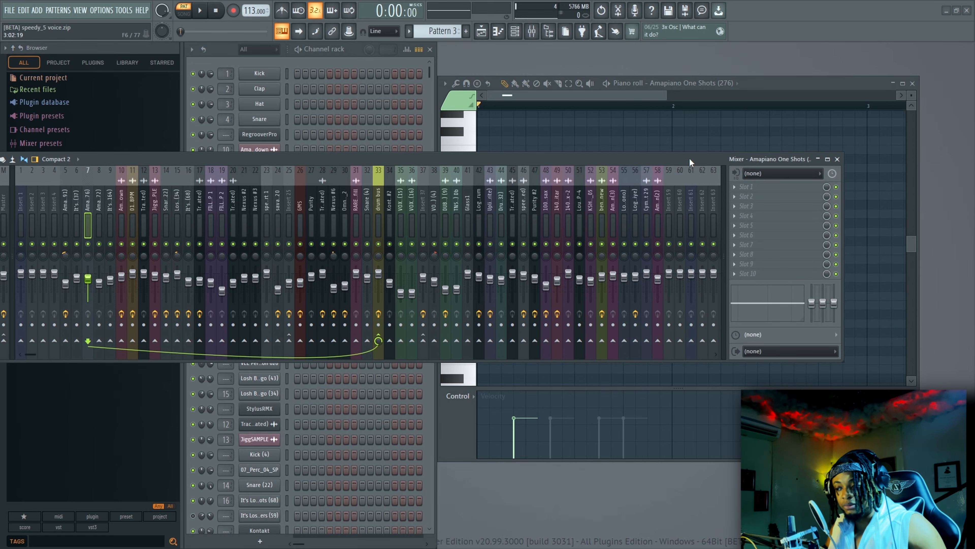
Unmute Track 6 in the playlist and select its Pattern 4, leaving the playlist and mixer closed.
{"action": "key", "text": "F5"}
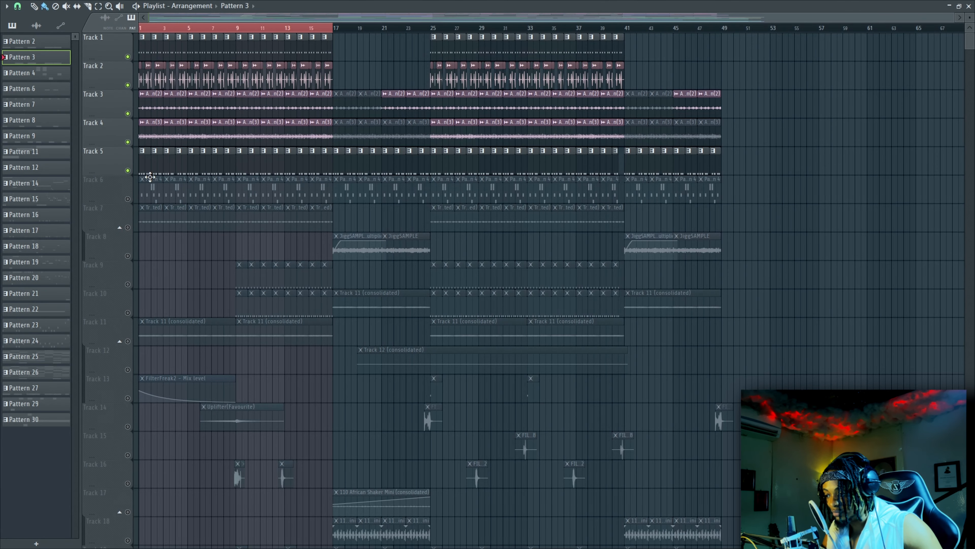
{"action": "left_click", "coordinate": [127, 199]}
{"action": "left_click", "coordinate": [149, 197]}
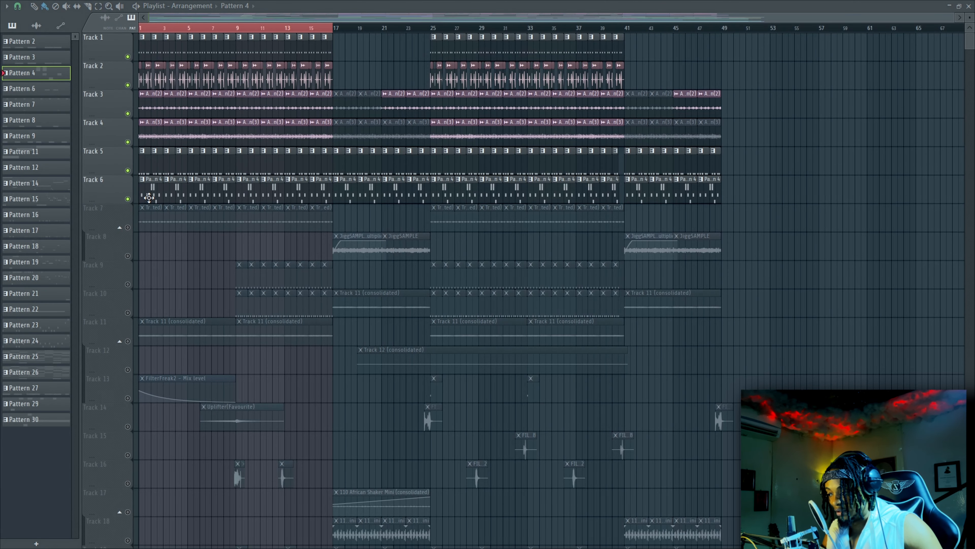
{"action": "left_click", "coordinate": [960, 5]}
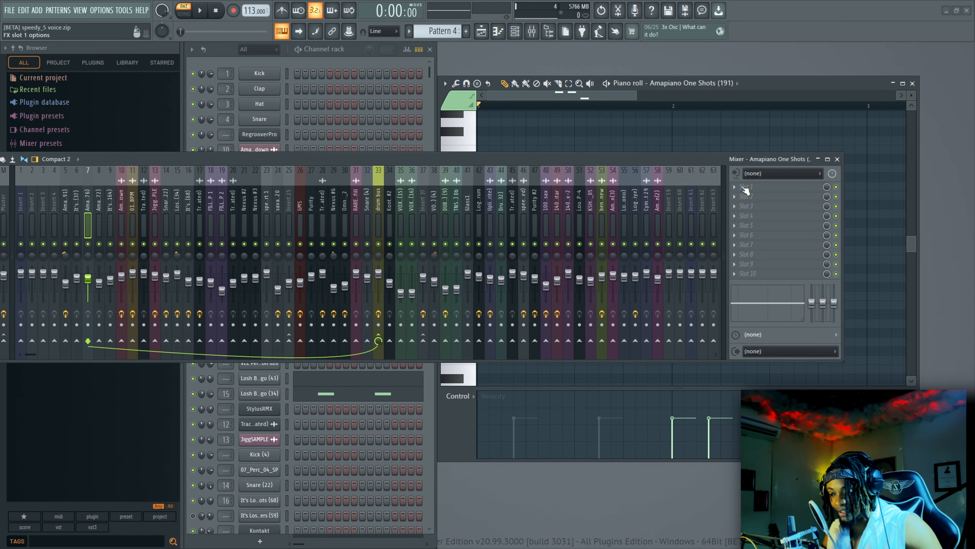
{"action": "left_click", "coordinate": [838, 159]}
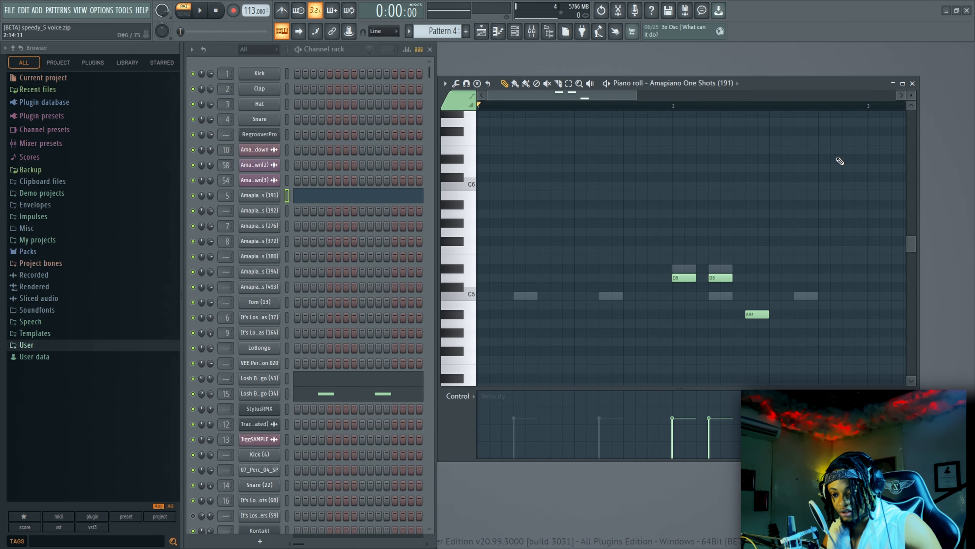
View the channel settings of Losh Bongo (34), Losh Bongo (43) and Amapiano One Shots (191), closing each window.
{"action": "left_click", "coordinate": [268, 393]}
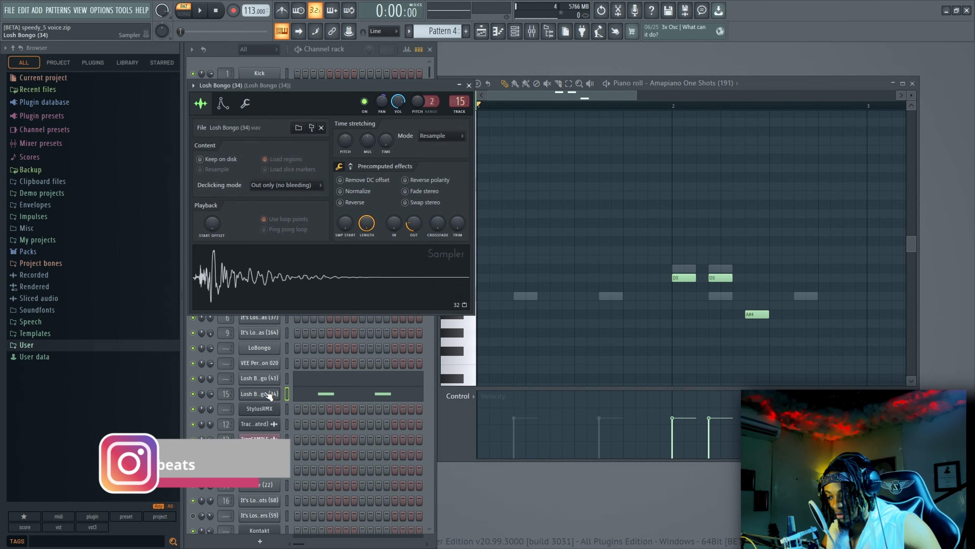
{"action": "left_click", "coordinate": [259, 379]}
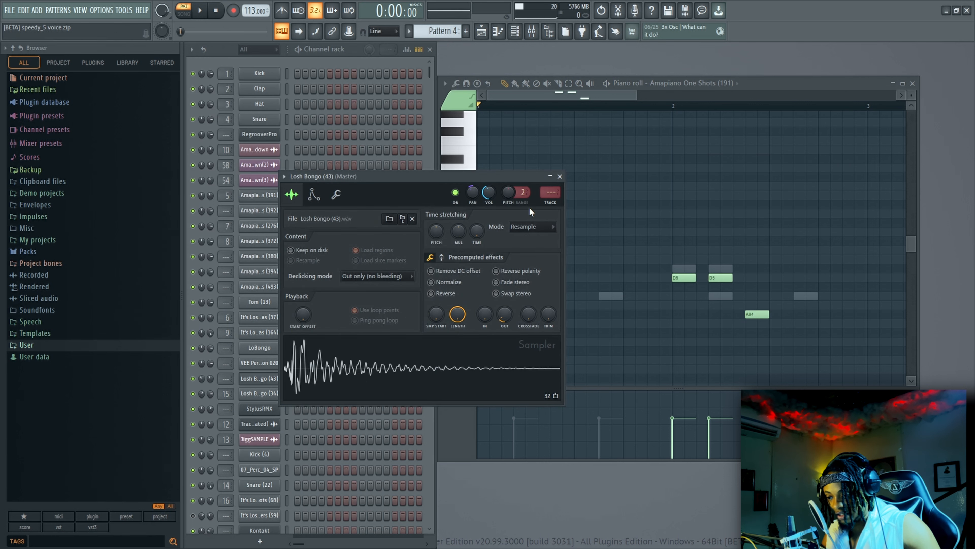
{"action": "left_click", "coordinate": [561, 177]}
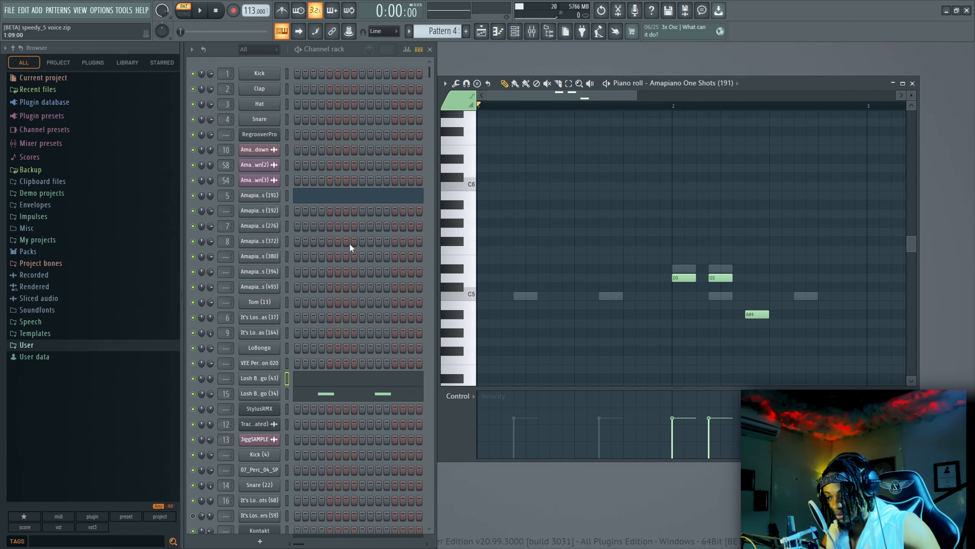
{"action": "left_click", "coordinate": [263, 200]}
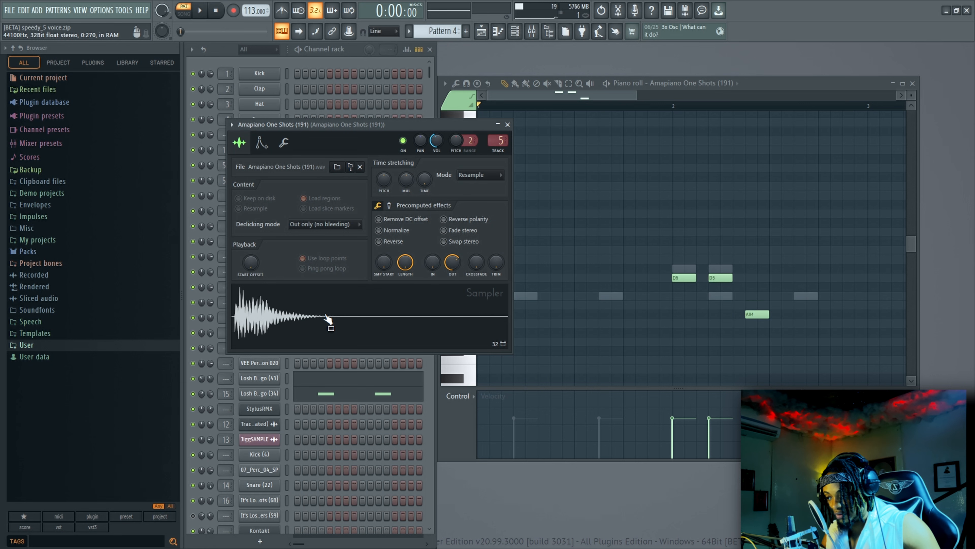
{"action": "left_click", "coordinate": [507, 124]}
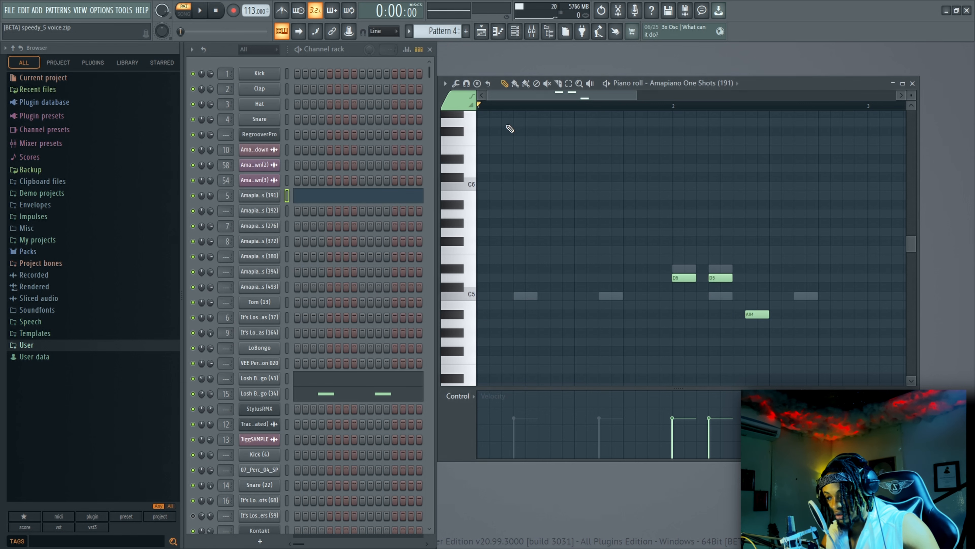
Play the arrangement from the playlist to audition Tracks 1 to 6 together.
{"action": "key", "text": "F5"}
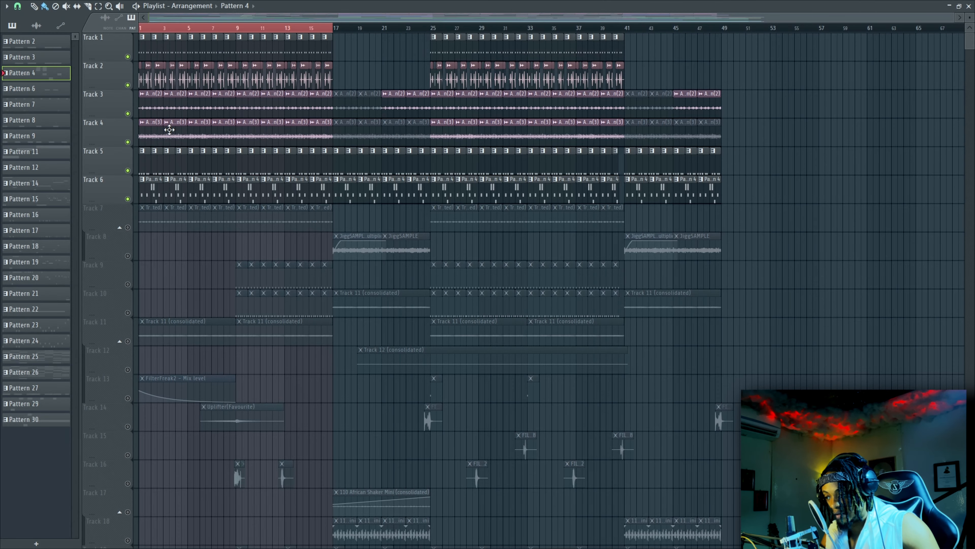
{"action": "key", "text": "space"}
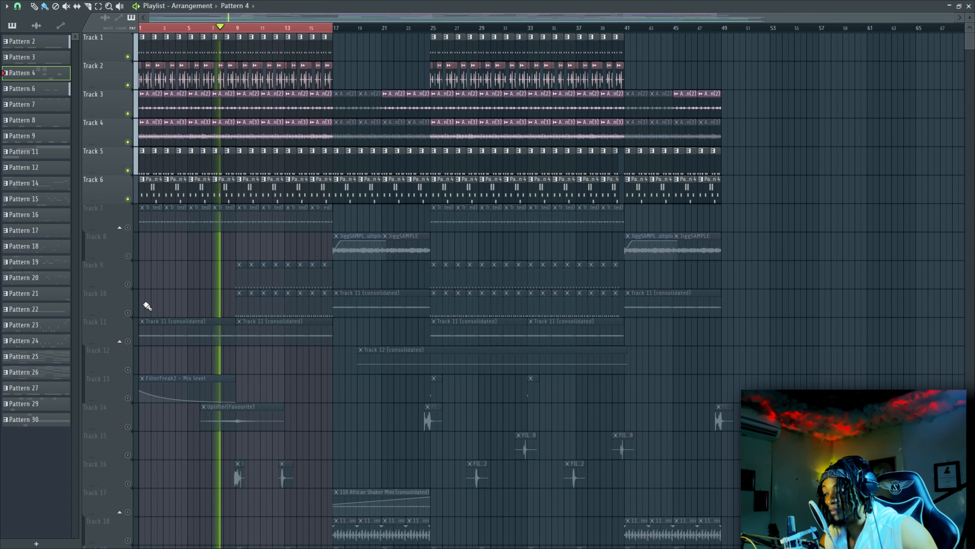
Unmute Track 7 in the playlist and open the channel settings of its Track 7 (consolidated) clip.
{"action": "left_click", "coordinate": [129, 227]}
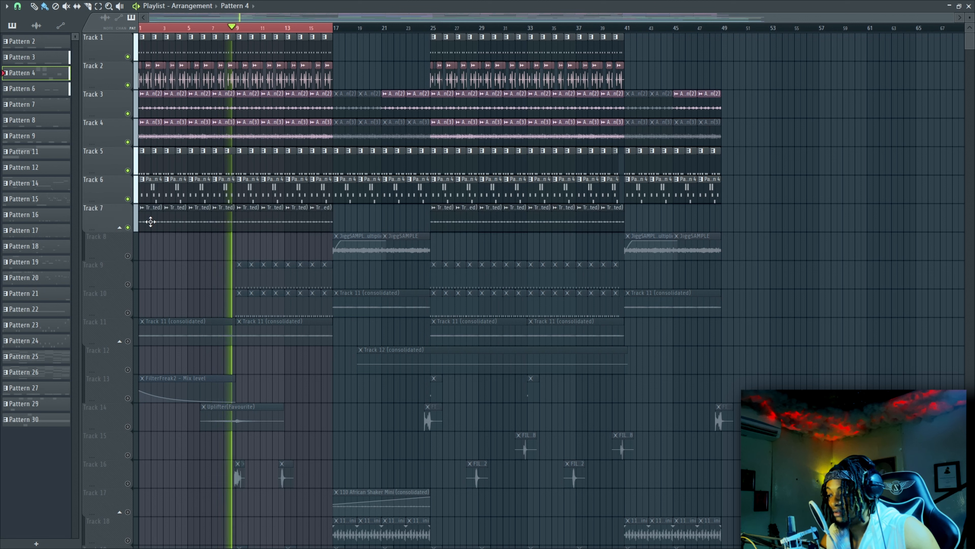
{"action": "double_click", "coordinate": [154, 220]}
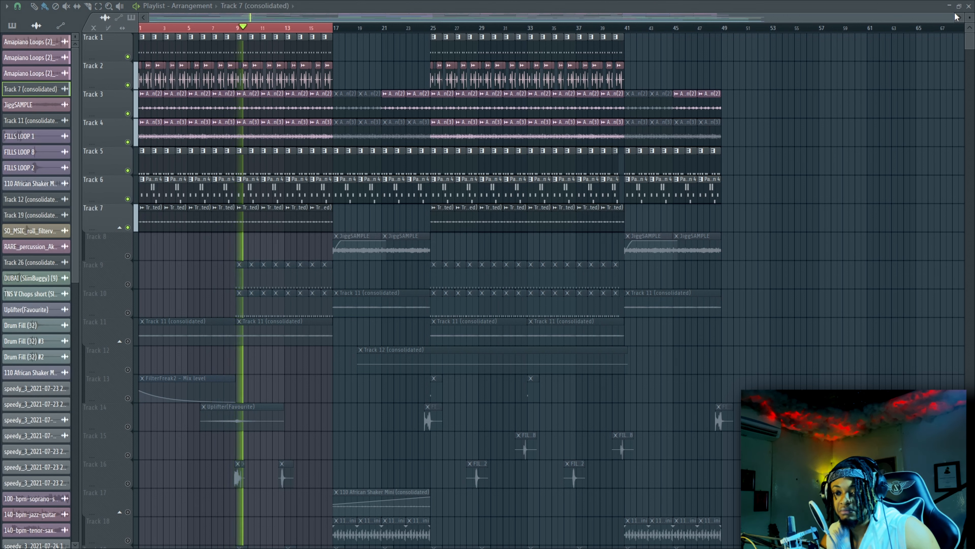
{"action": "left_click", "coordinate": [969, 6]}
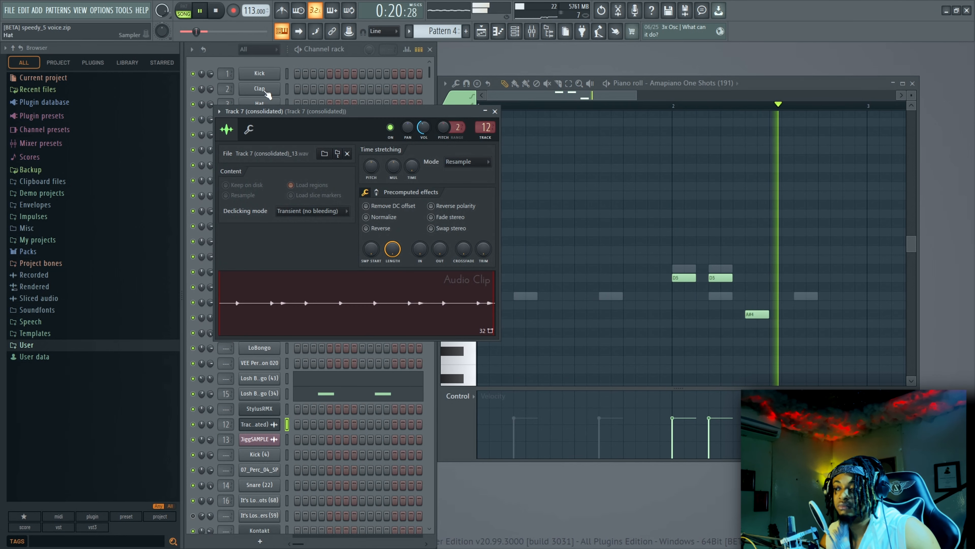
Restart the song from the beginning to audition the layers including Track 7, then stop playback.
{"action": "left_click", "coordinate": [217, 11]}
{"action": "left_click", "coordinate": [219, 11]}
{"action": "key", "text": "space"}
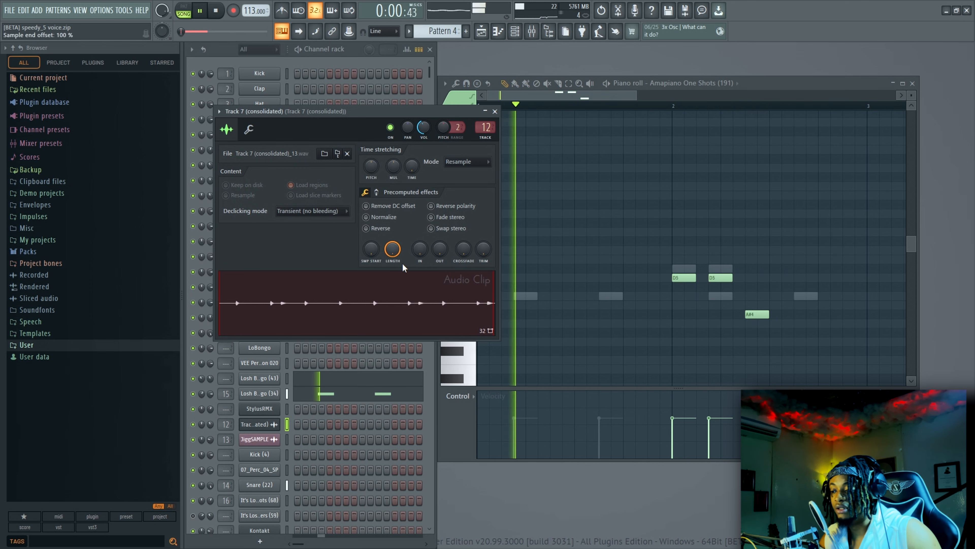
{"action": "key", "text": "space"}
{"action": "key", "text": "space"}
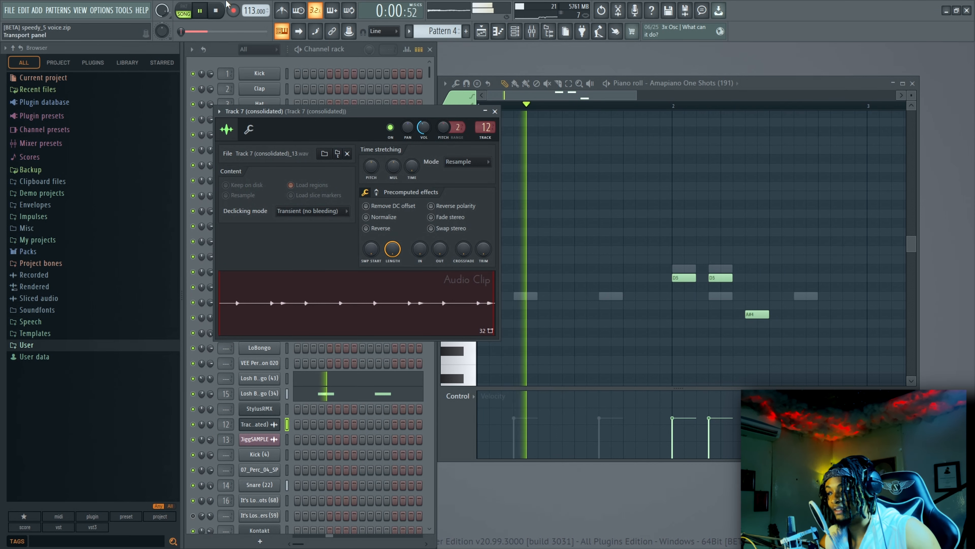
{"action": "key", "text": "space"}
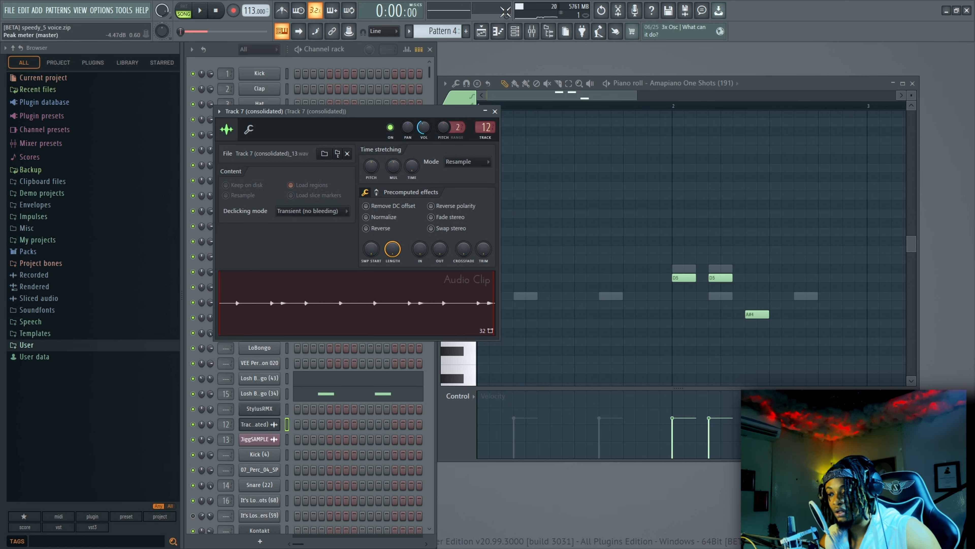
Inspect the Track 7 (consolidated) clip's mixer track in the maximized mixer, close both windows and return to the playlist.
{"action": "left_click", "coordinate": [533, 32]}
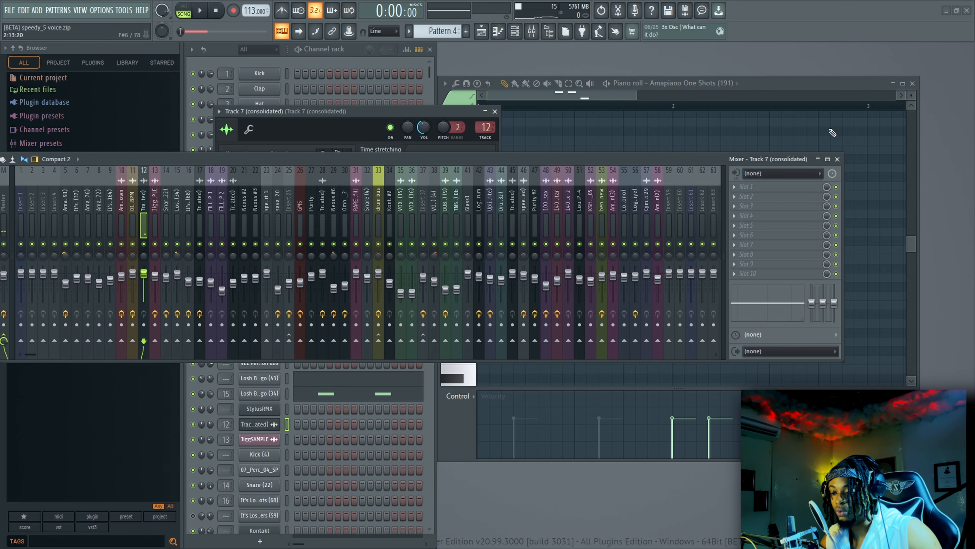
{"action": "left_click_drag", "start_coordinate": [442, 112], "coordinate": [652, 85]}
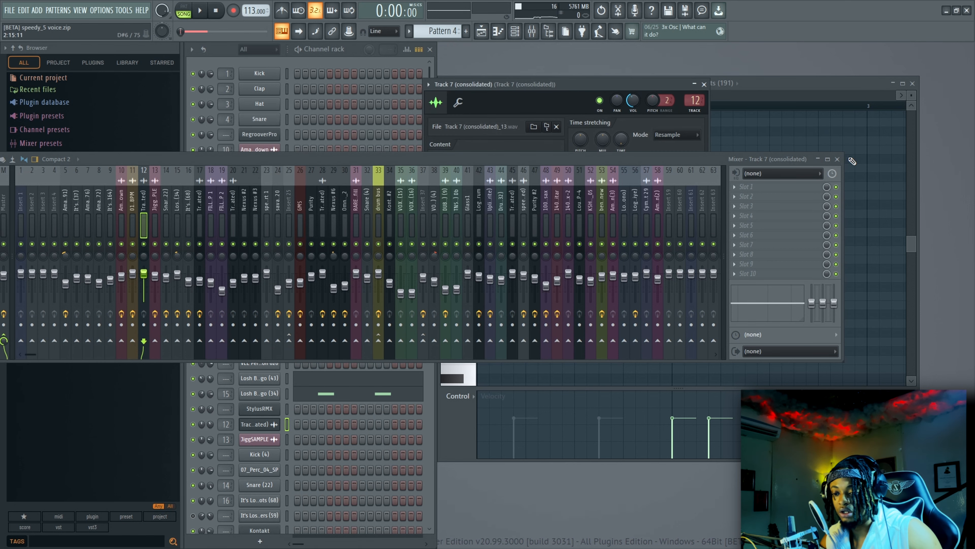
{"action": "left_click", "coordinate": [828, 160]}
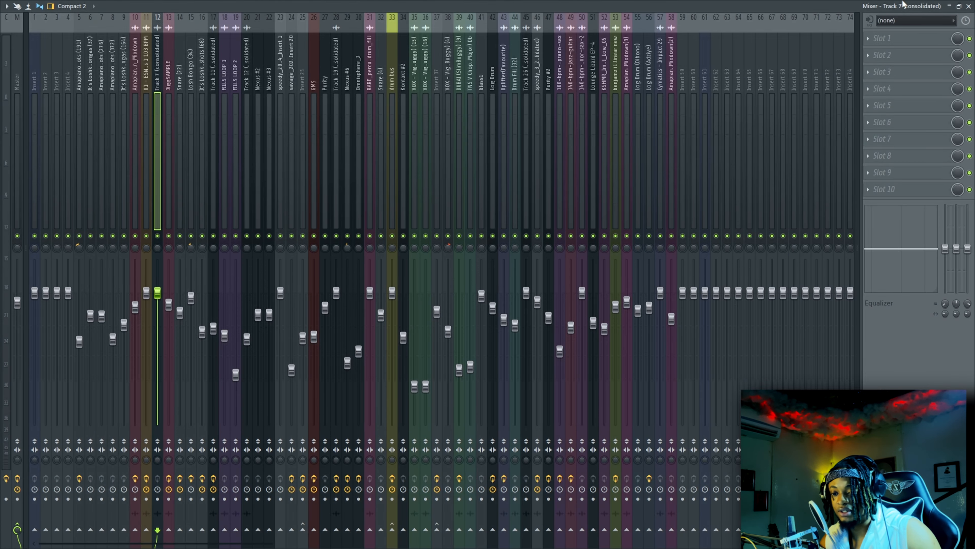
{"action": "left_click", "coordinate": [970, 7]}
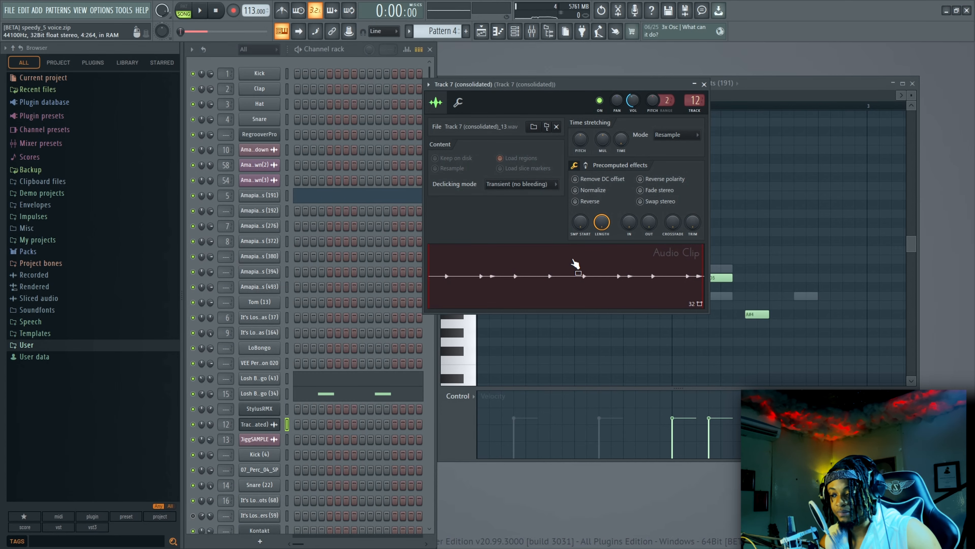
{"action": "left_click", "coordinate": [705, 84]}
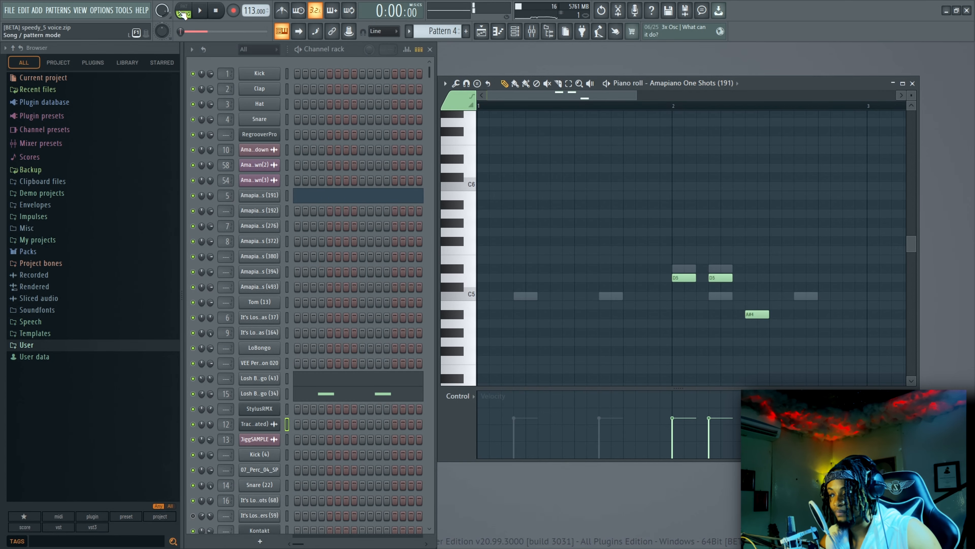
{"action": "key", "text": "F6"}
{"action": "key", "text": "F5"}
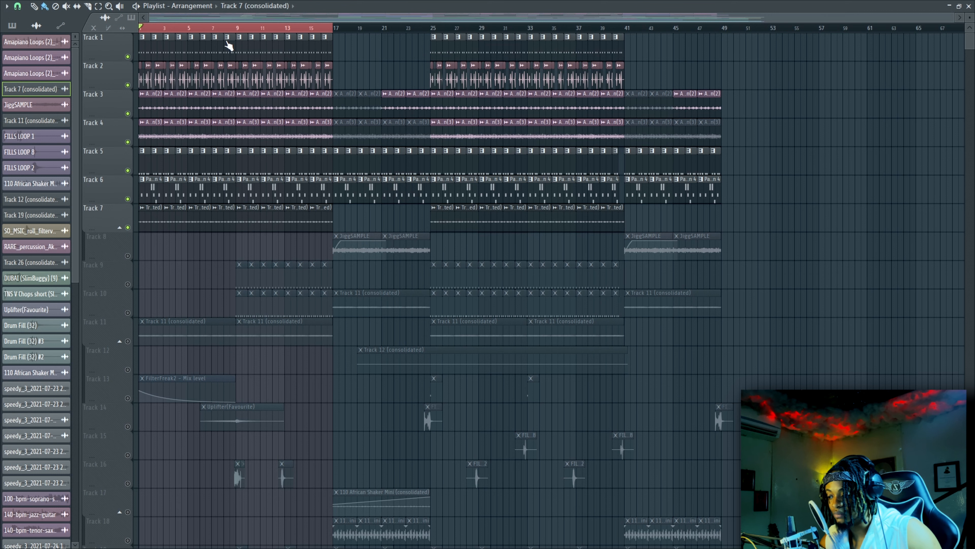
Play the arrangement from bar 2 to audition Tracks 1 to 7 together, then stop playback.
{"action": "left_click", "coordinate": [157, 29]}
{"action": "key", "text": "space"}
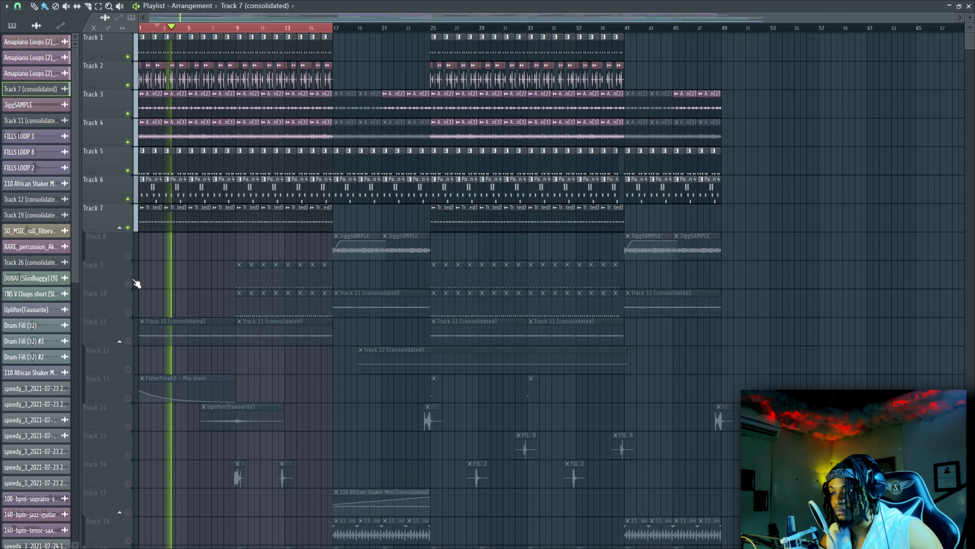
{"action": "key", "text": "space"}
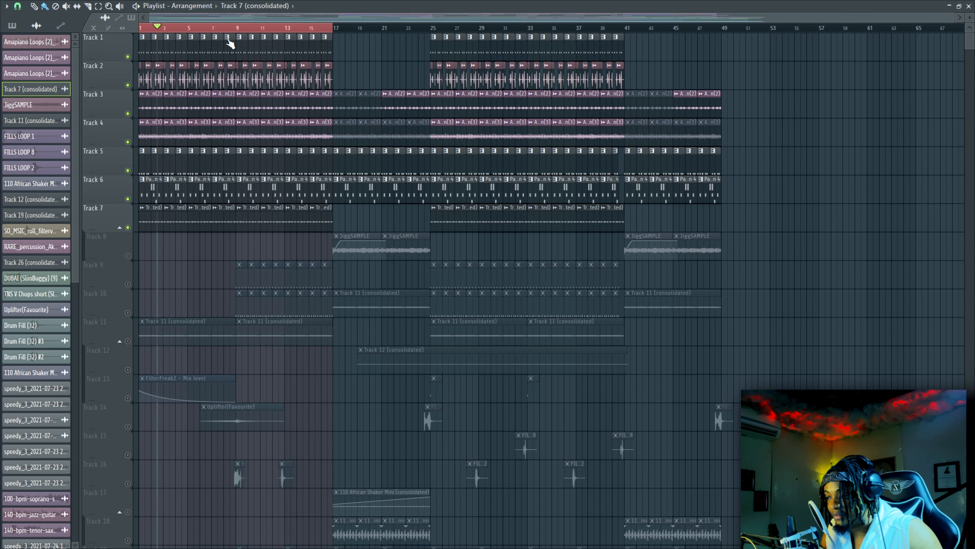
Audition Track 9 from bar 9 by unmuting it temporarily, select its pattern clip and mute the track again.
{"action": "left_click", "coordinate": [235, 29]}
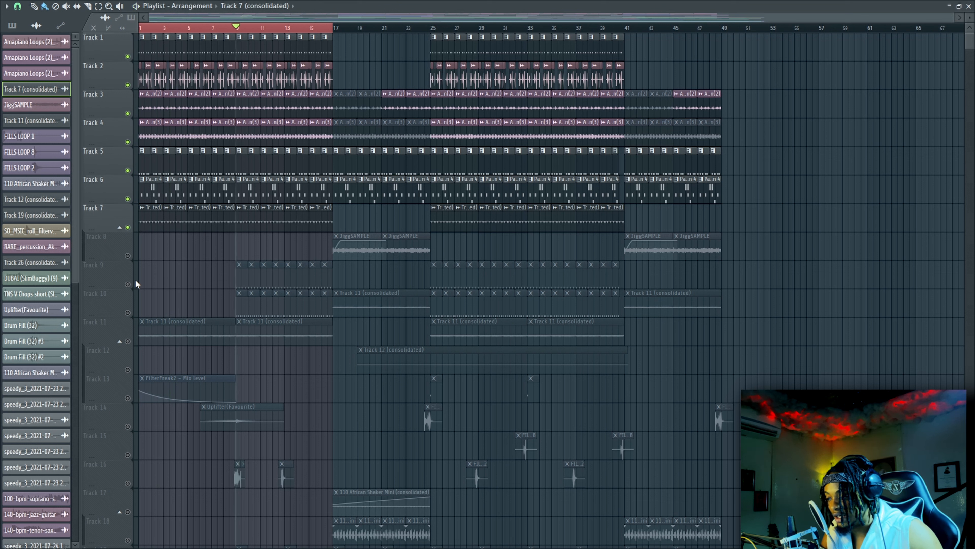
{"action": "left_click", "coordinate": [128, 283]}
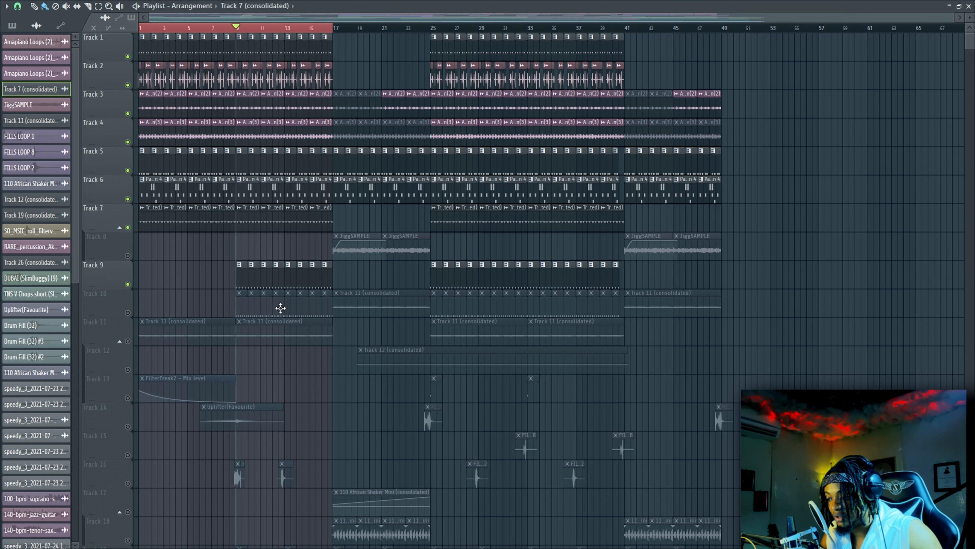
{"action": "key", "text": "space"}
{"action": "key", "text": "space"}
{"action": "left_click", "coordinate": [242, 274]}
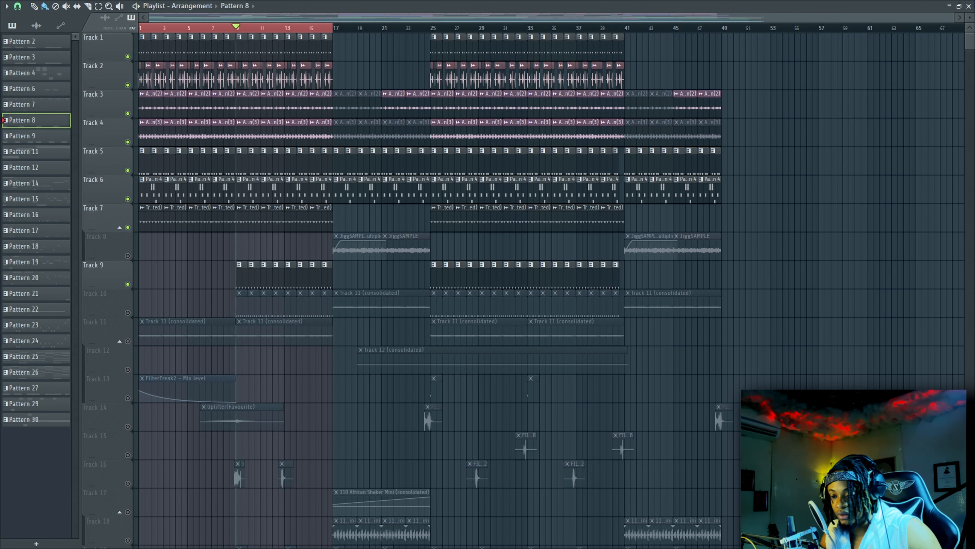
{"action": "left_click", "coordinate": [129, 284]}
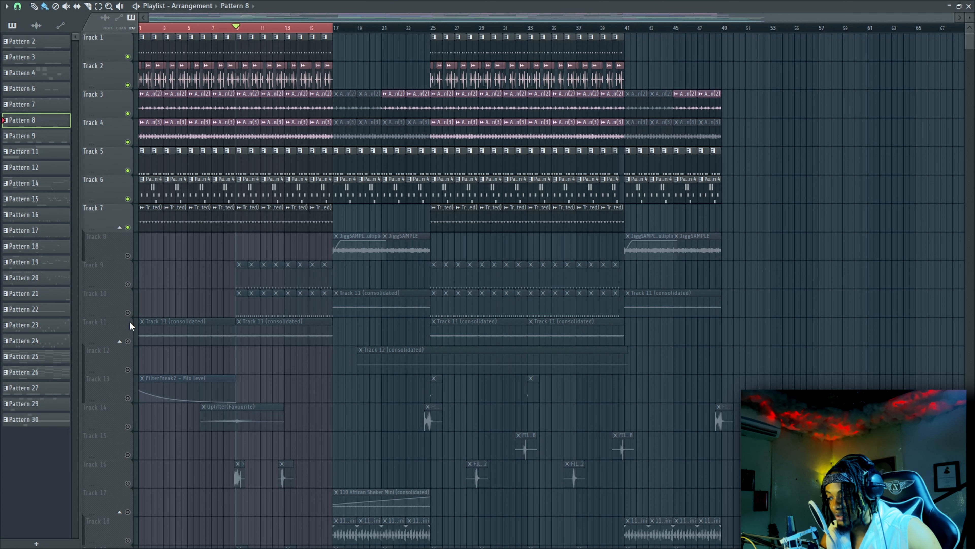
Unmute Track 10 in the playlist and play from bar 13 to audition it with the other layers.
{"action": "left_click", "coordinate": [128, 312]}
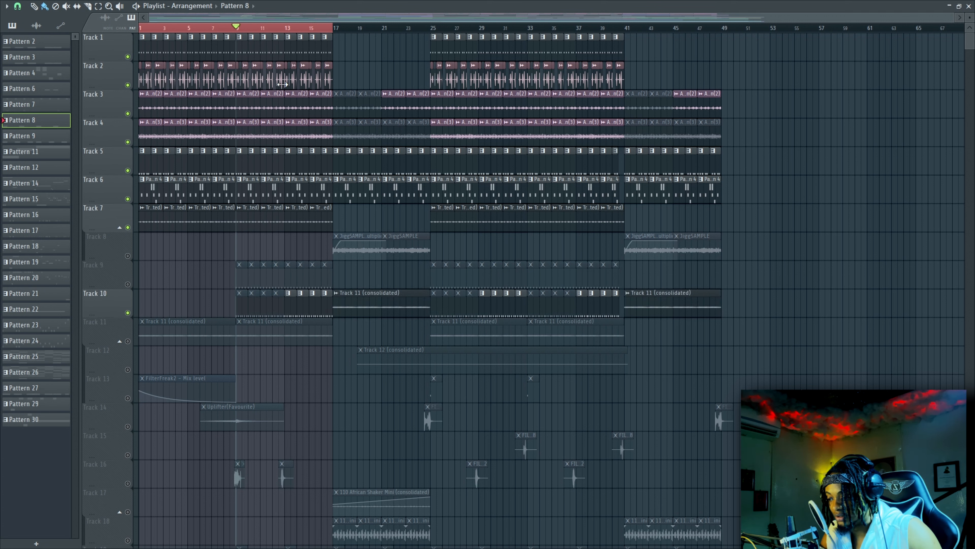
{"action": "left_click", "coordinate": [286, 26]}
{"action": "key", "text": "space"}
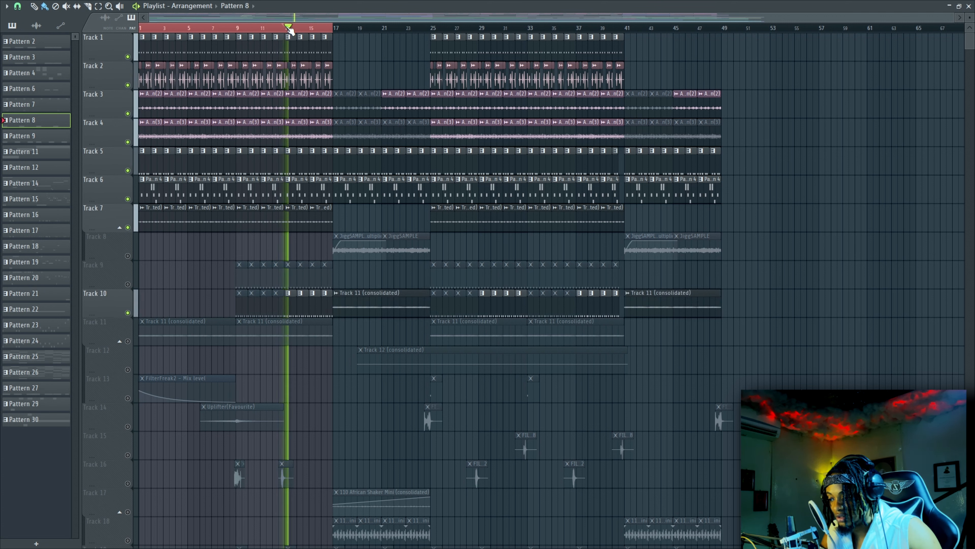
{"action": "key", "text": "space"}
Inspect Pattern 9's It's Loshka SA Rimshots (68) notes in the piano roll, audition them in pattern mode and close the piano roll.
{"action": "key", "text": "KP_Add"}
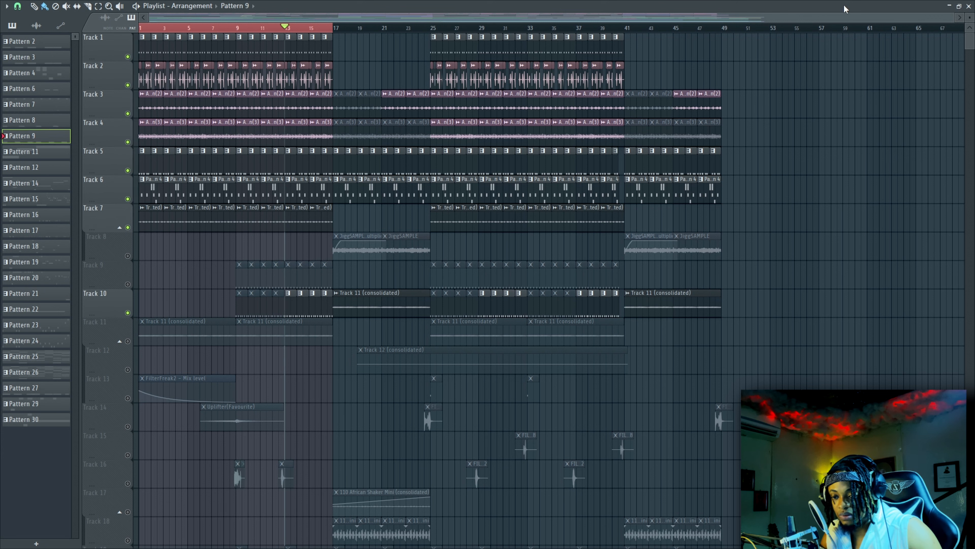
{"action": "left_click", "coordinate": [968, 6]}
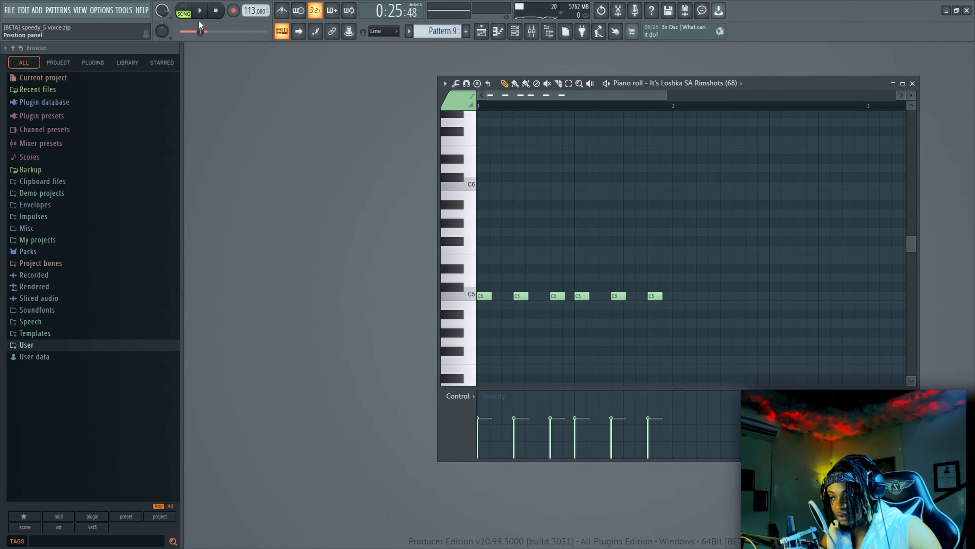
{"action": "left_click", "coordinate": [183, 7]}
{"action": "left_click", "coordinate": [200, 11]}
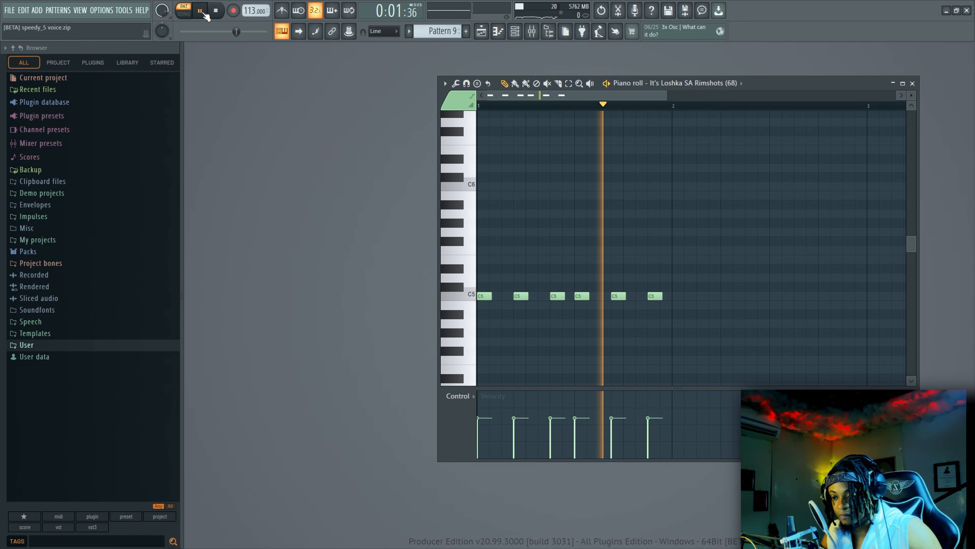
{"action": "key", "text": "space"}
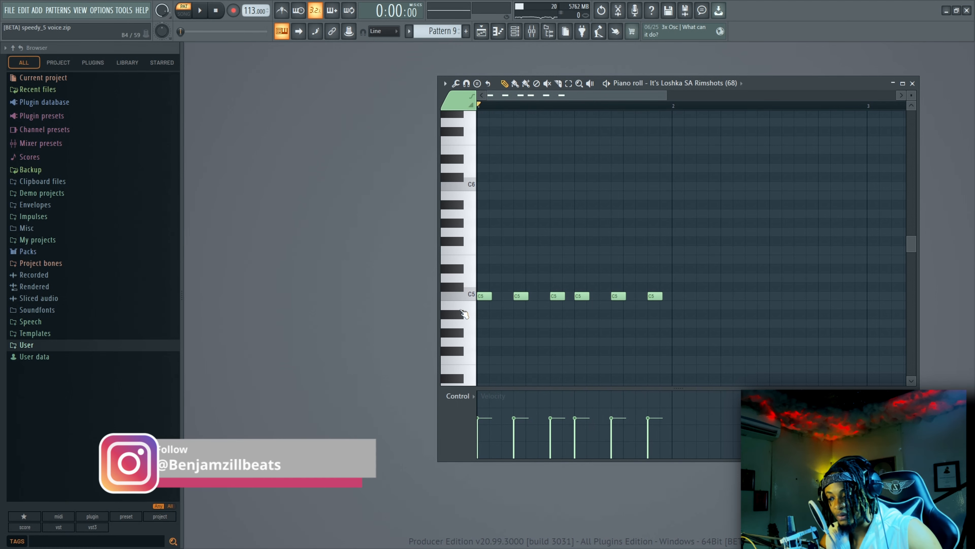
{"action": "left_click", "coordinate": [467, 300]}
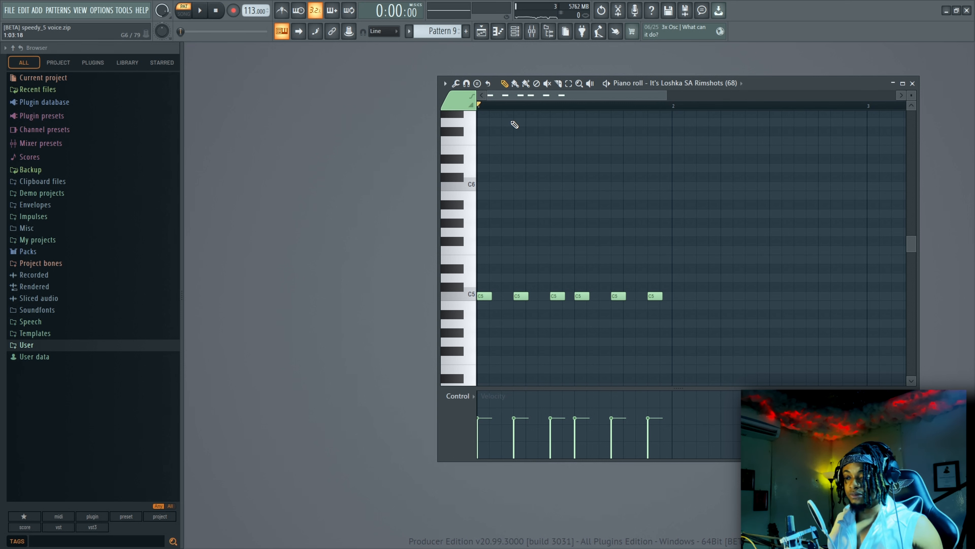
{"action": "left_click", "coordinate": [912, 83]}
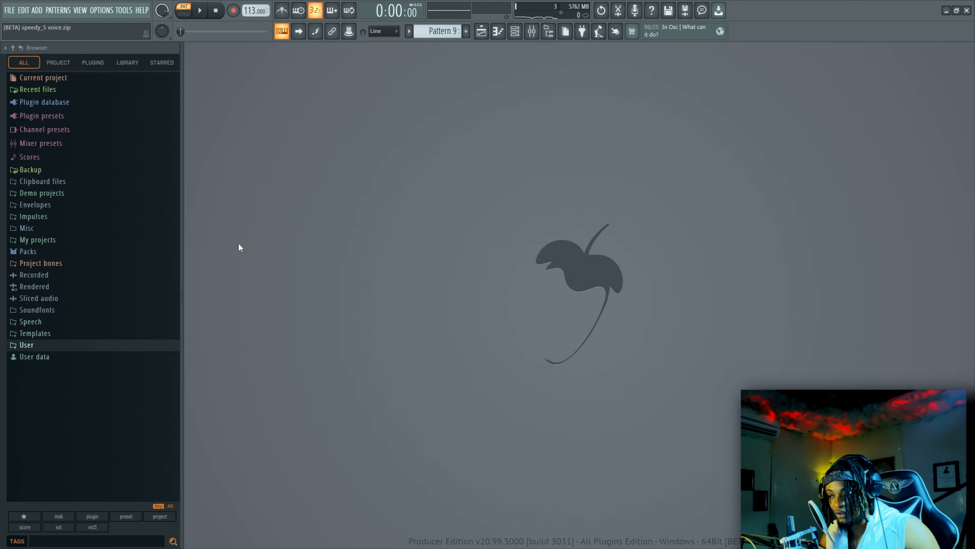
Return to the playlist and audition the arrangement in song mode from bar 2 and from bar 13.
{"action": "key", "text": "F5"}
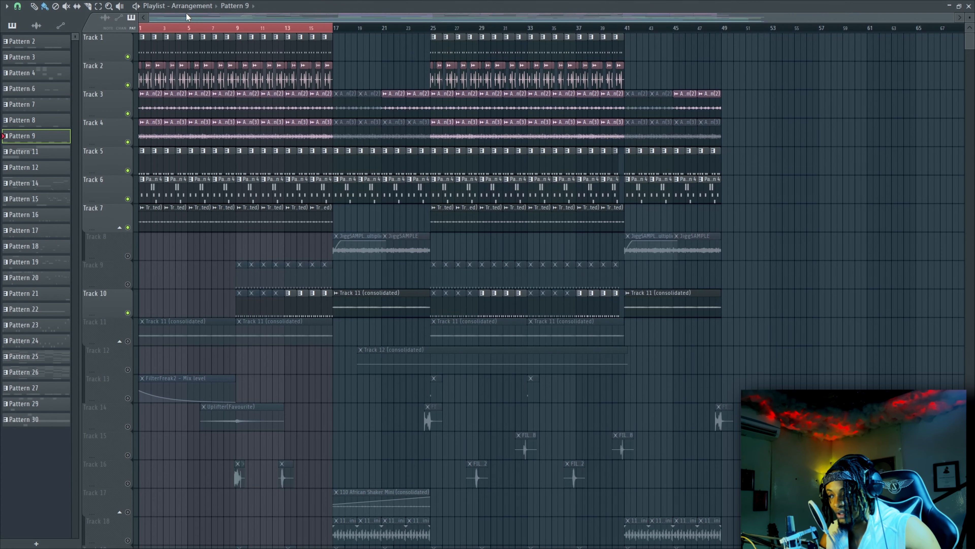
{"action": "left_click", "coordinate": [156, 29]}
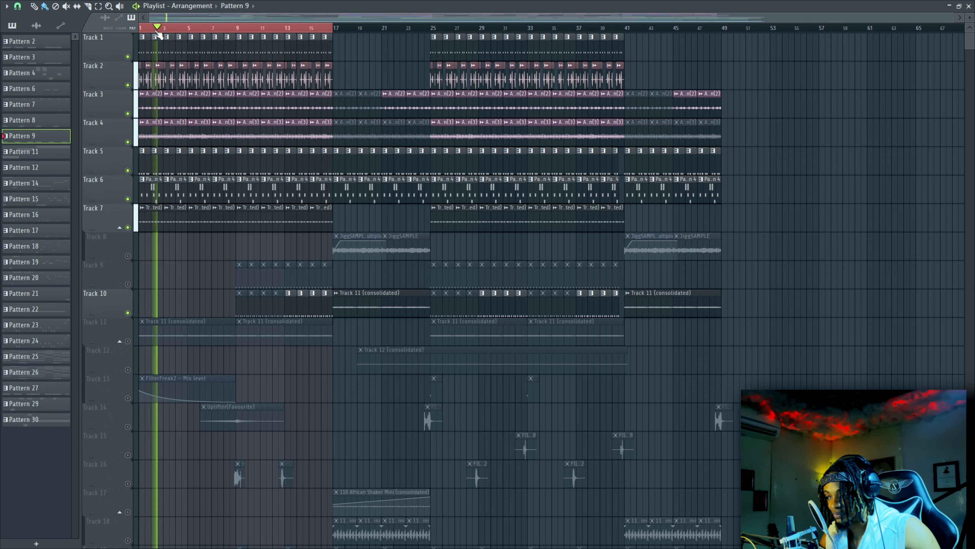
{"action": "key", "text": "space"}
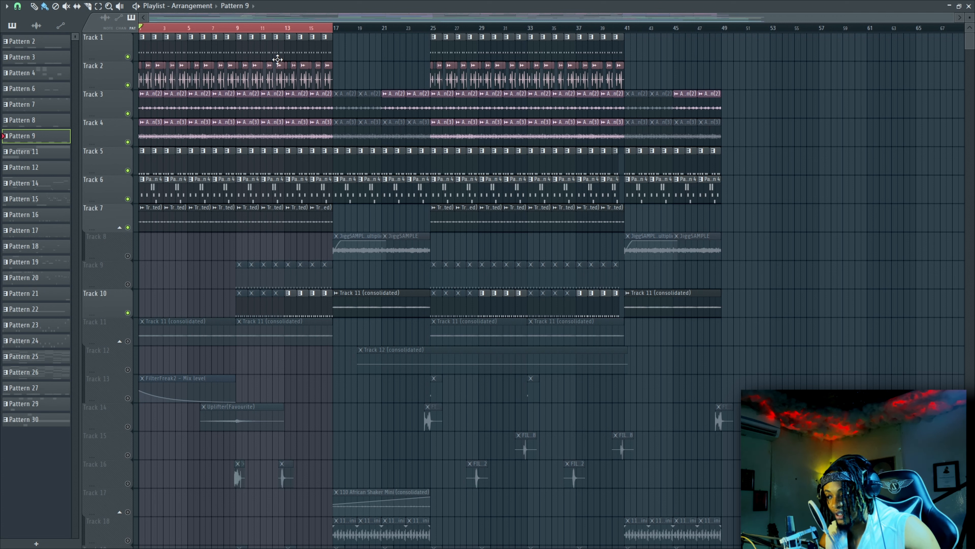
{"action": "left_click", "coordinate": [285, 29]}
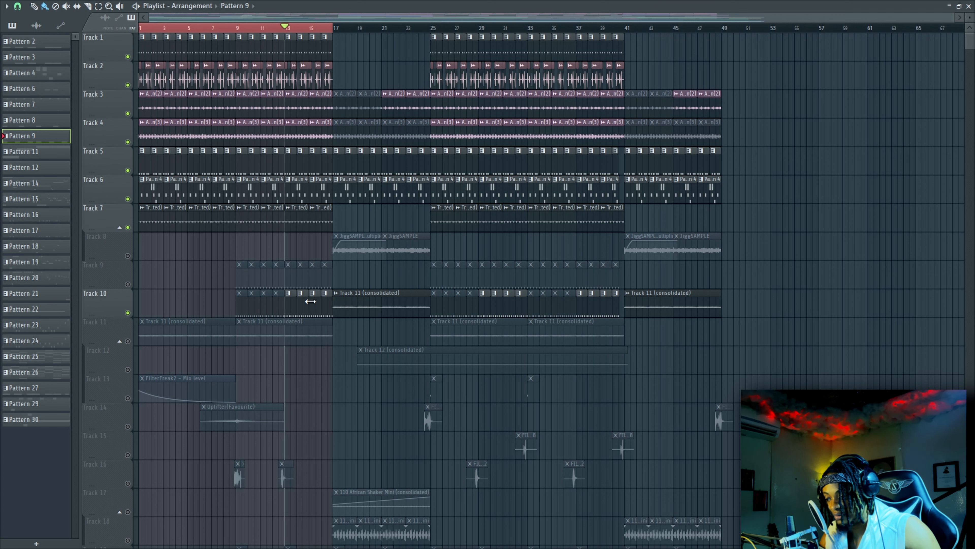
{"action": "key", "text": "space"}
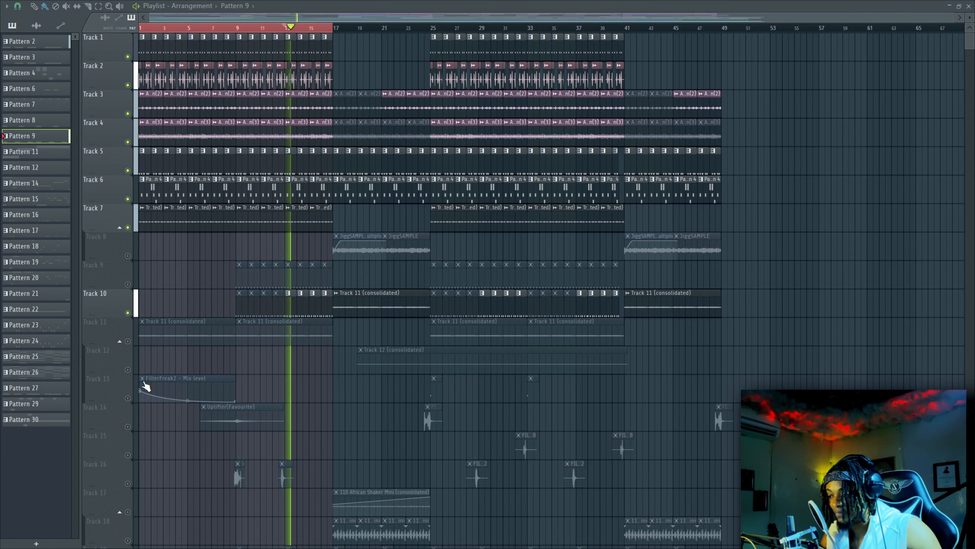
{"action": "key", "text": "space"}
Unmute Track 9 in the playlist and show the Kick (4) notes of its Pattern 8 in the piano roll.
{"action": "left_click", "coordinate": [127, 284]}
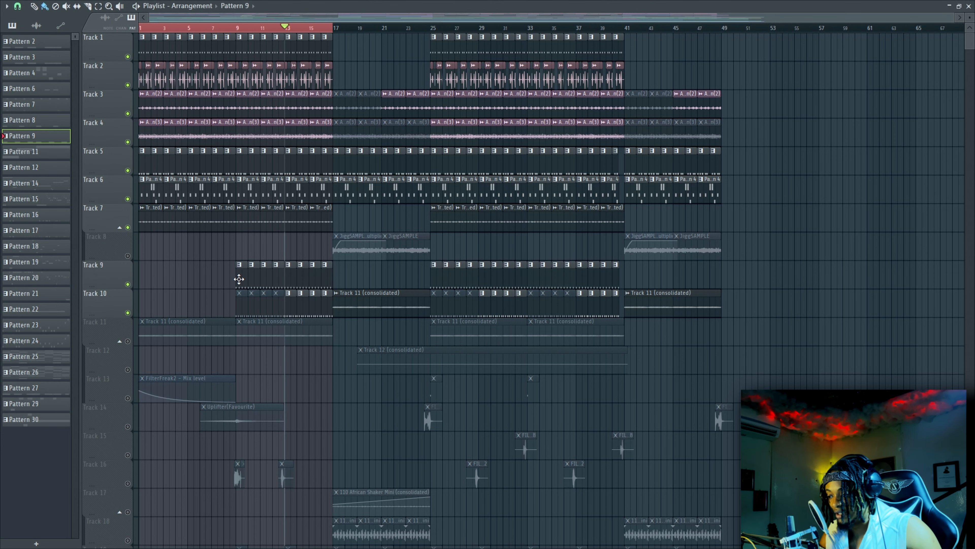
{"action": "key", "text": "KP_Subtract"}
{"action": "left_click", "coordinate": [968, 6]}
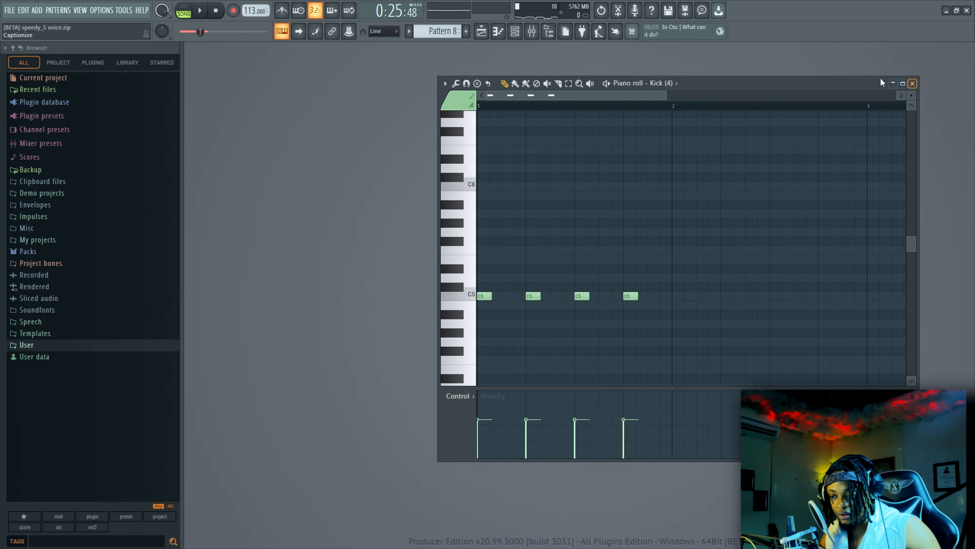
{"action": "left_click", "coordinate": [484, 31]}
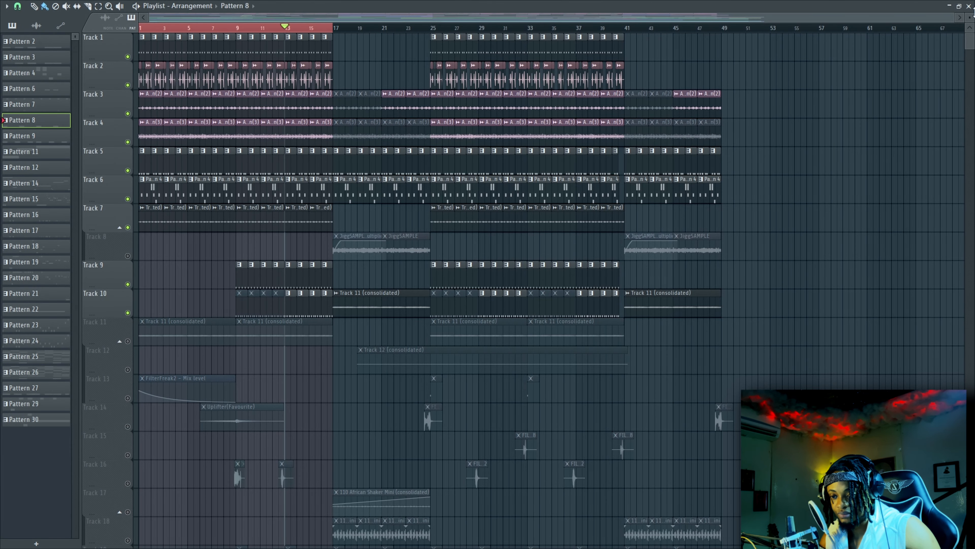
{"action": "left_click", "coordinate": [968, 7]}
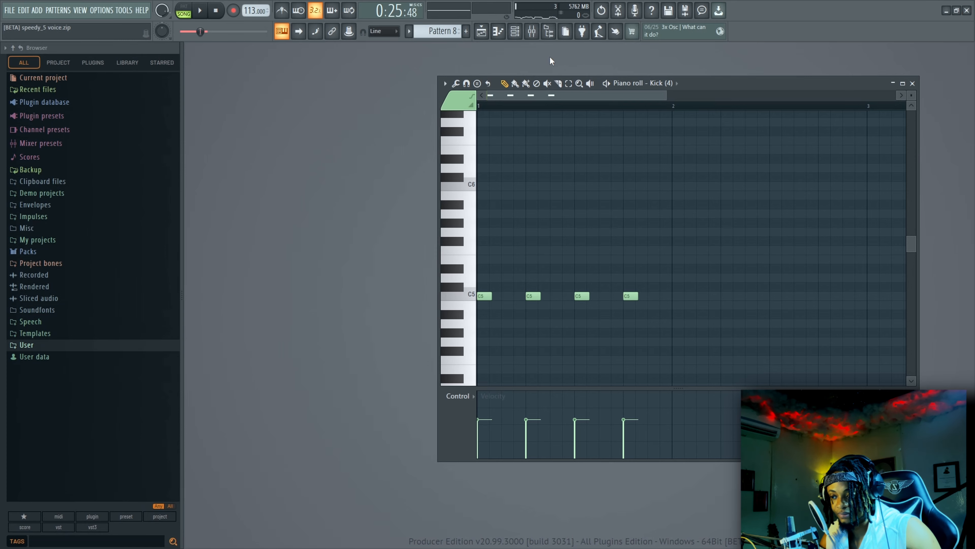
Open the Kick (4) sampler settings from the channel rack, route the channel to mixer track 59 and close the mixer.
{"action": "left_click", "coordinate": [498, 31]}
{"action": "left_click", "coordinate": [515, 31]}
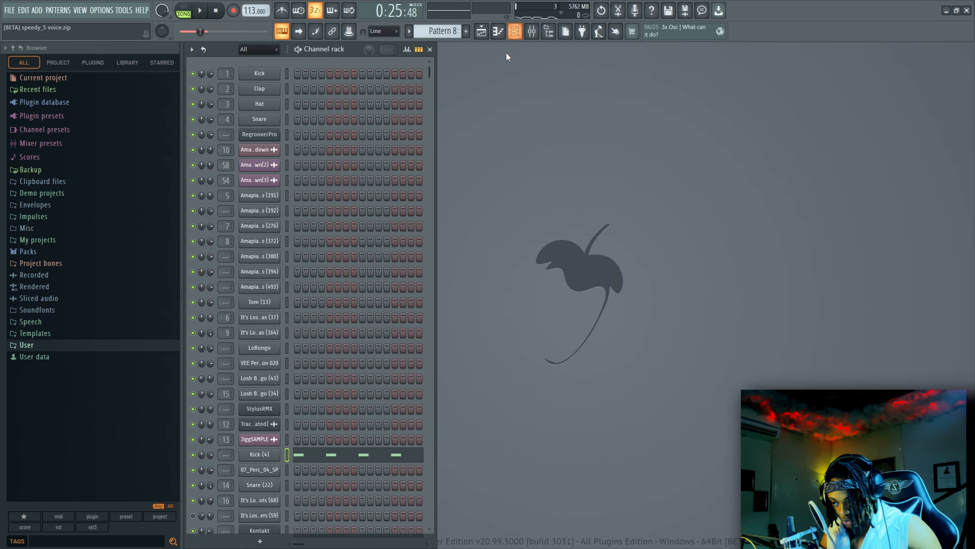
{"action": "scroll", "coordinate": [317, 399], "scroll_direction": "down", "scroll_amount": 2}
{"action": "scroll", "coordinate": [317, 399], "scroll_direction": "down", "scroll_amount": 3}
{"action": "left_click", "coordinate": [255, 273]}
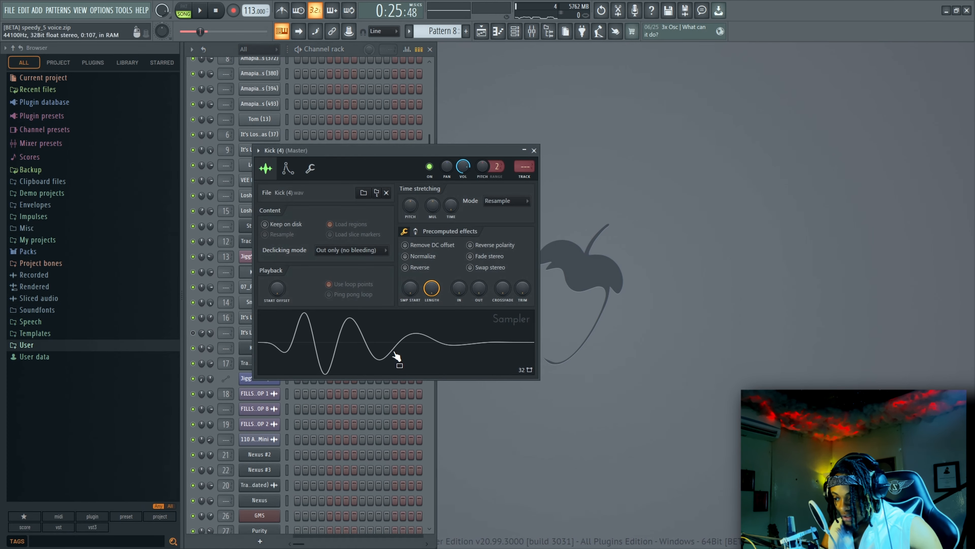
{"action": "left_click", "coordinate": [524, 177]}
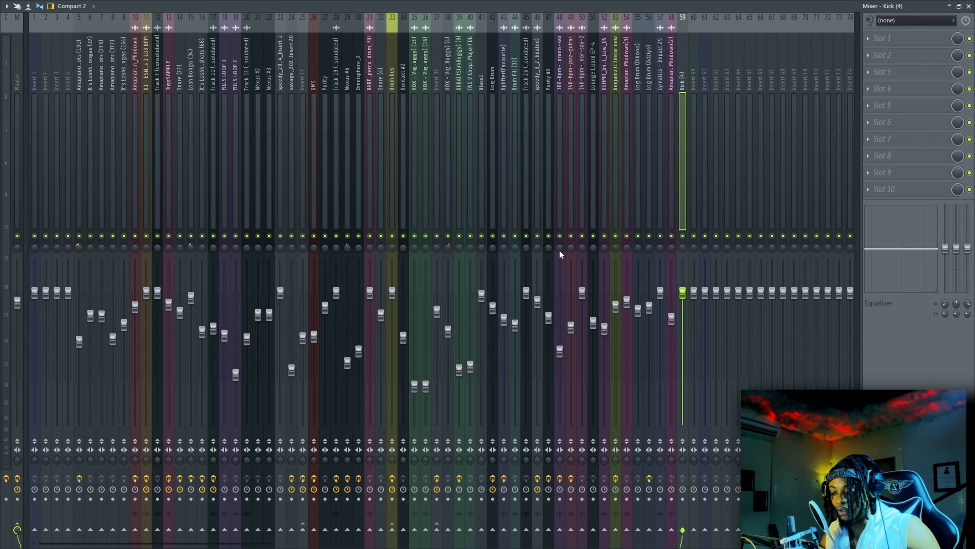
{"action": "left_click", "coordinate": [969, 6]}
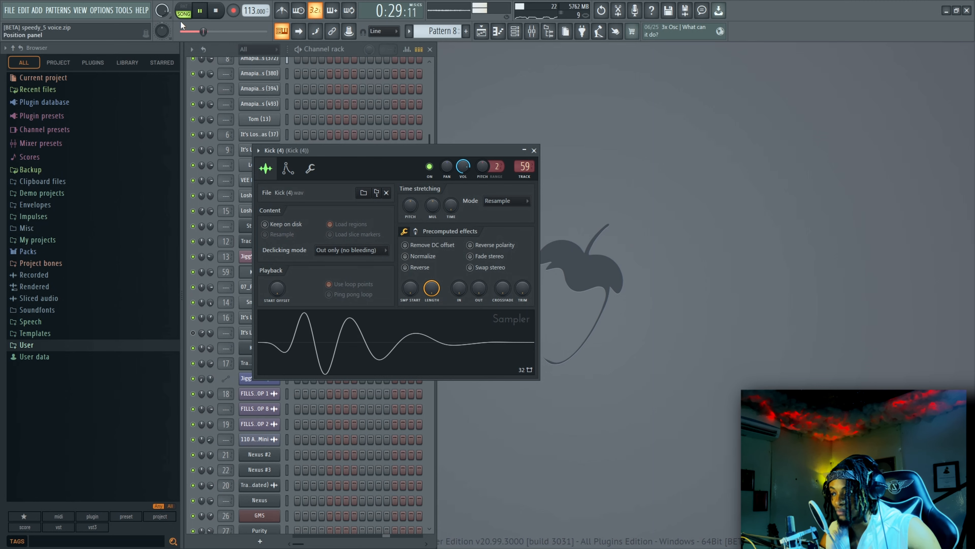
Return to the playlist and show the channel settings of the Amapiano Loops (2)_Pattern_Mixdown audio clip.
{"action": "key", "text": "F5"}
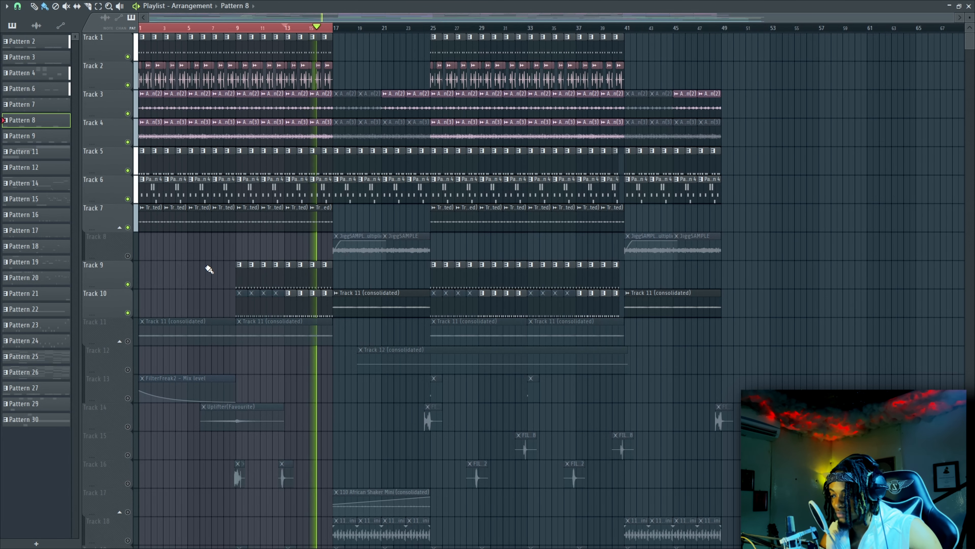
{"action": "left_click", "coordinate": [355, 96]}
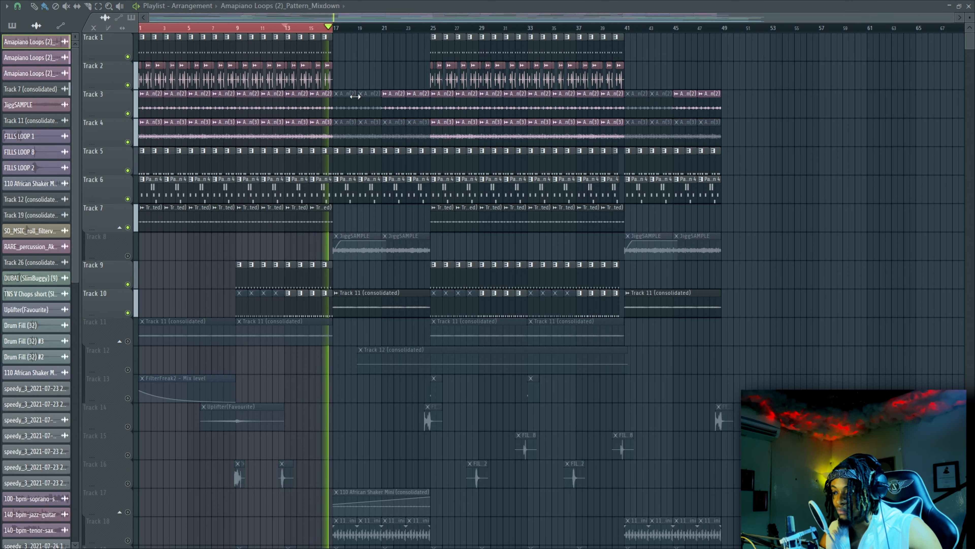
{"action": "left_click", "coordinate": [969, 6]}
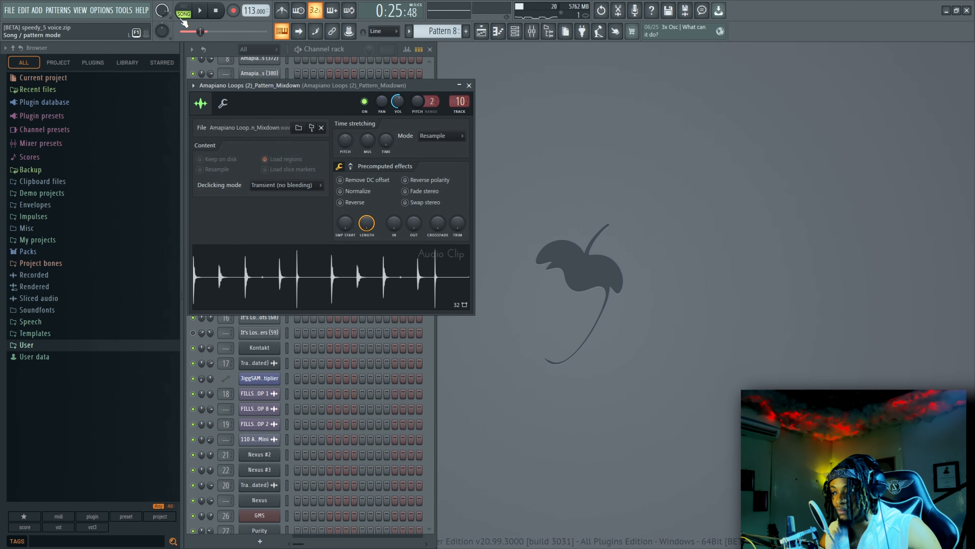
Open Pattern 6 from Track 1 and inspect the Snare (22) notes and sampler settings.
{"action": "key", "text": "F5"}
{"action": "left_click", "coordinate": [161, 54]}
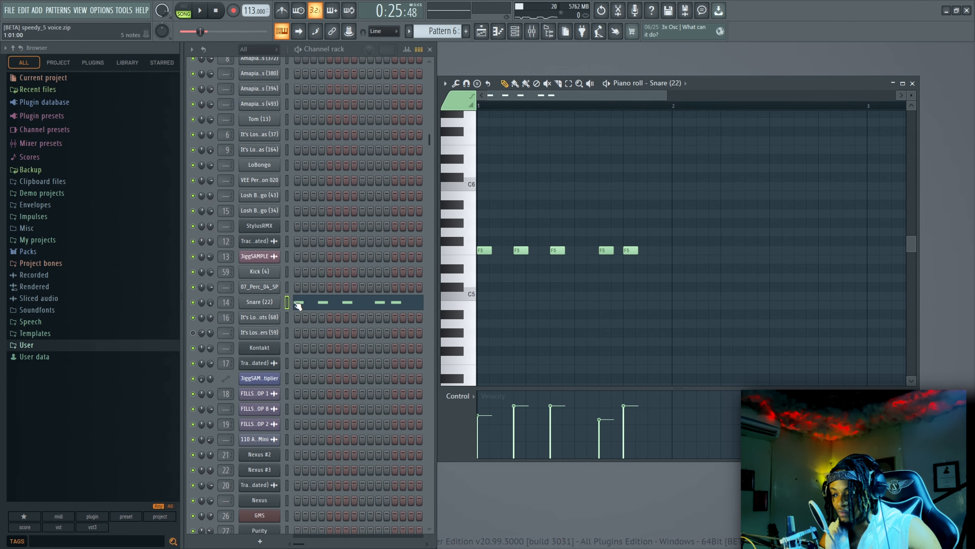
{"action": "left_click", "coordinate": [265, 306]}
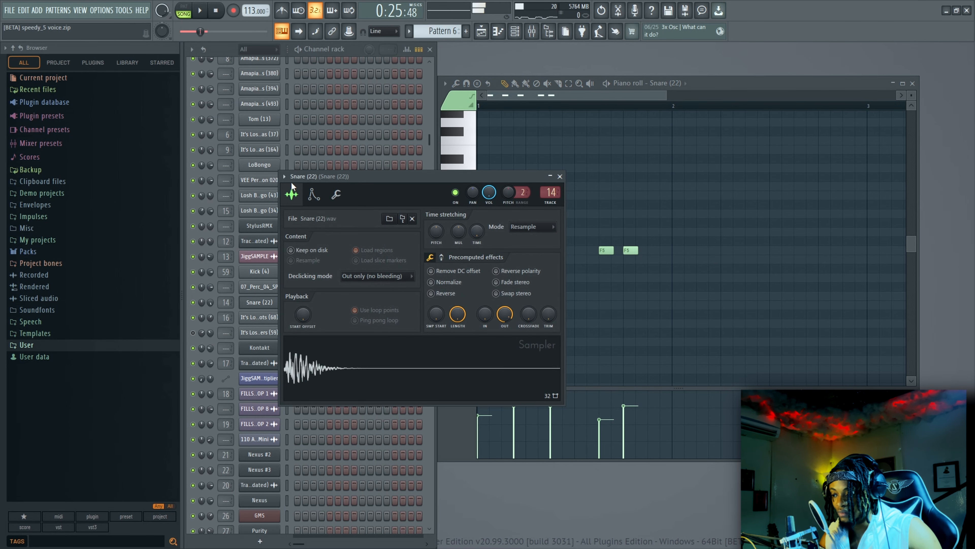
Play the arrangement from bar 13 in the playlist and look through the muted tracks below Track 10.
{"action": "key", "text": "F5"}
{"action": "key", "text": "space"}
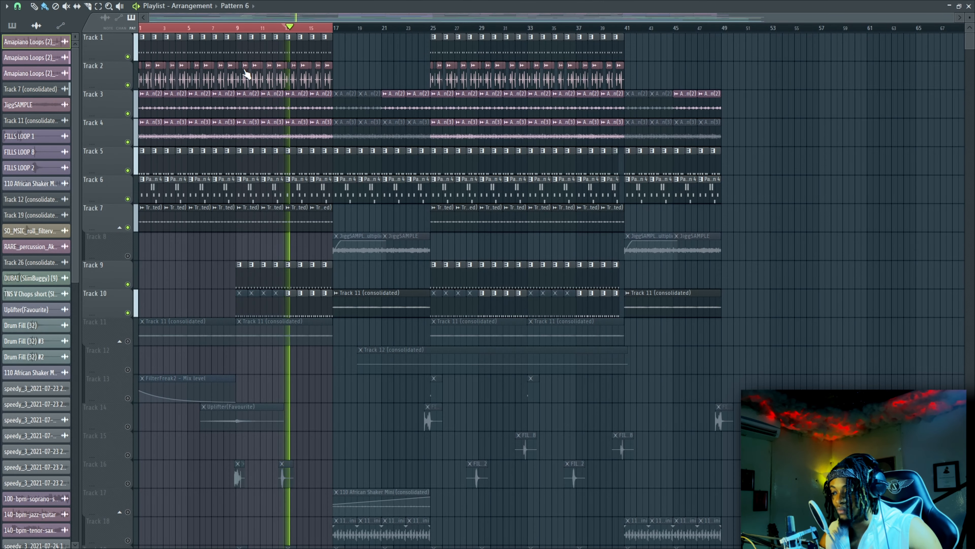
{"action": "scroll", "coordinate": [272, 156], "scroll_direction": "down", "scroll_amount": 5}
{"action": "scroll", "coordinate": [272, 160], "scroll_direction": "down", "scroll_amount": 3}
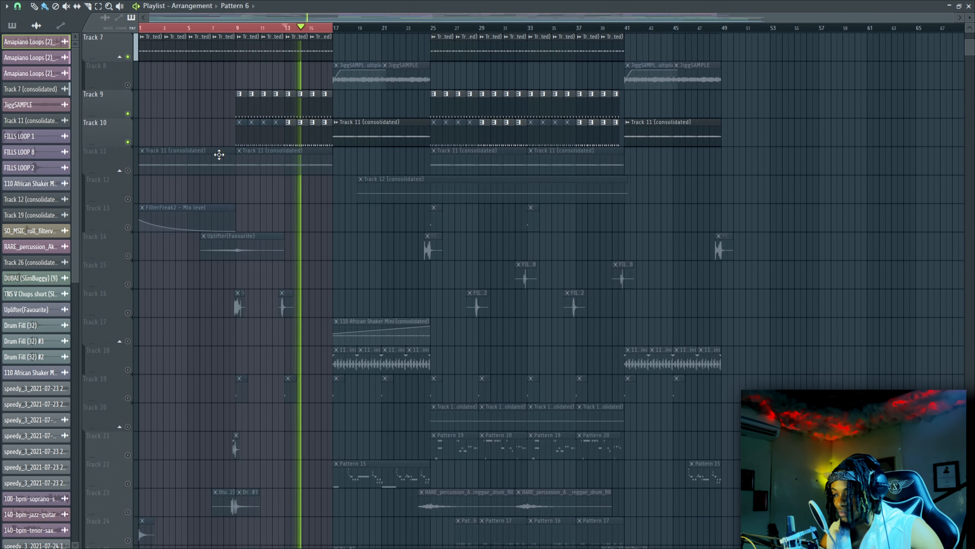
{"action": "scroll", "coordinate": [220, 158], "scroll_direction": "down", "scroll_amount": 9}
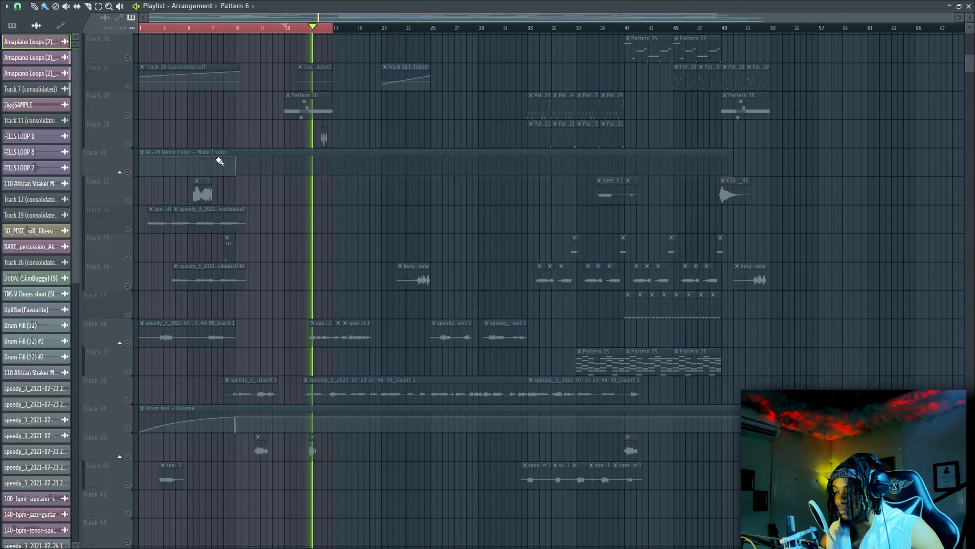
Stop playback, select bars 17 to 25 in the playlist and unmute Tracks 17 and 18.
{"action": "scroll", "coordinate": [218, 157], "scroll_direction": "up", "scroll_amount": 13}
{"action": "key", "text": "space"}
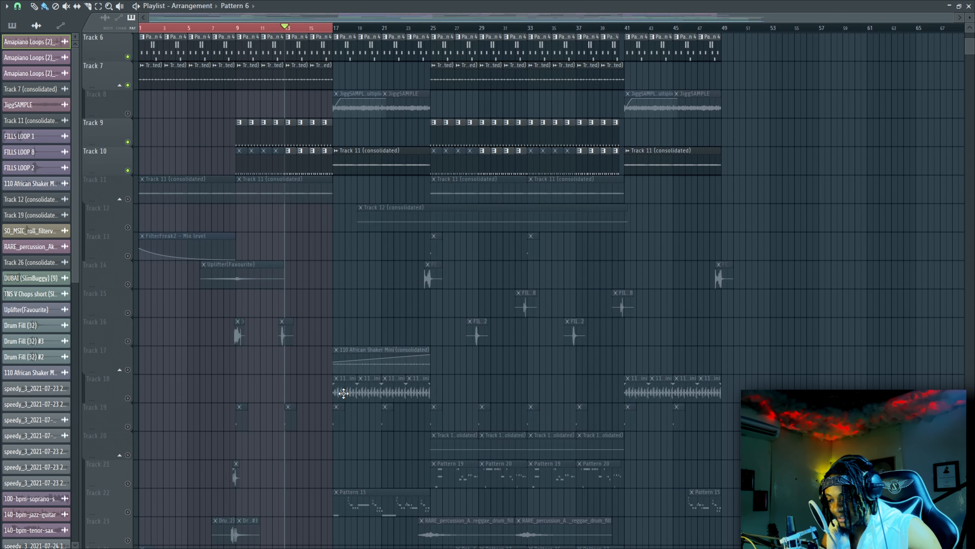
{"action": "left_click_drag", "start_coordinate": [337, 29], "coordinate": [427, 108]}
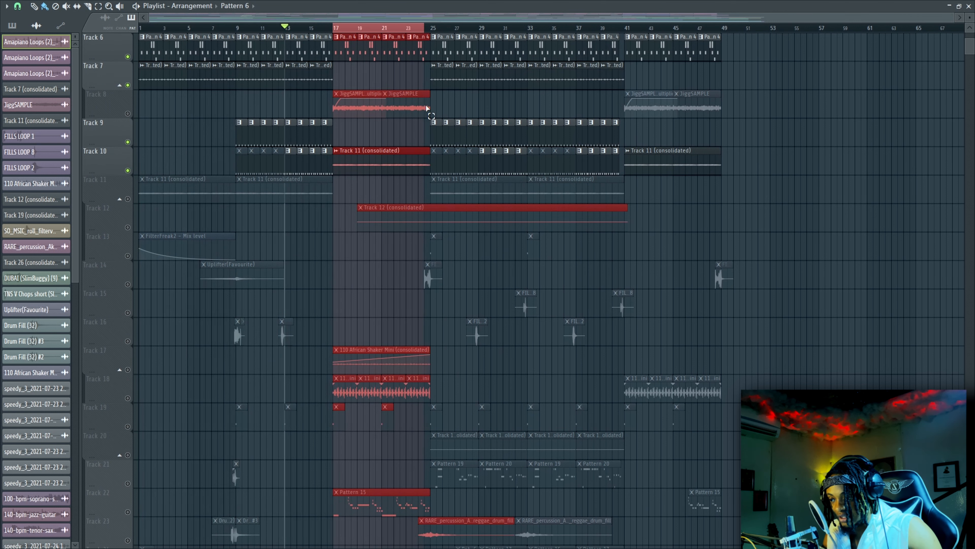
{"action": "left_click", "coordinate": [480, 375]}
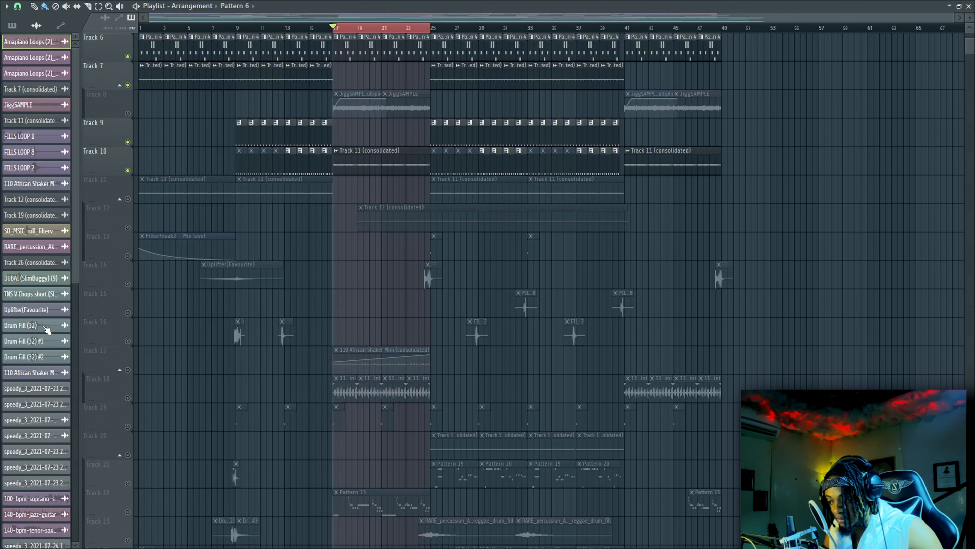
{"action": "left_click", "coordinate": [128, 369]}
{"action": "left_click", "coordinate": [129, 398]}
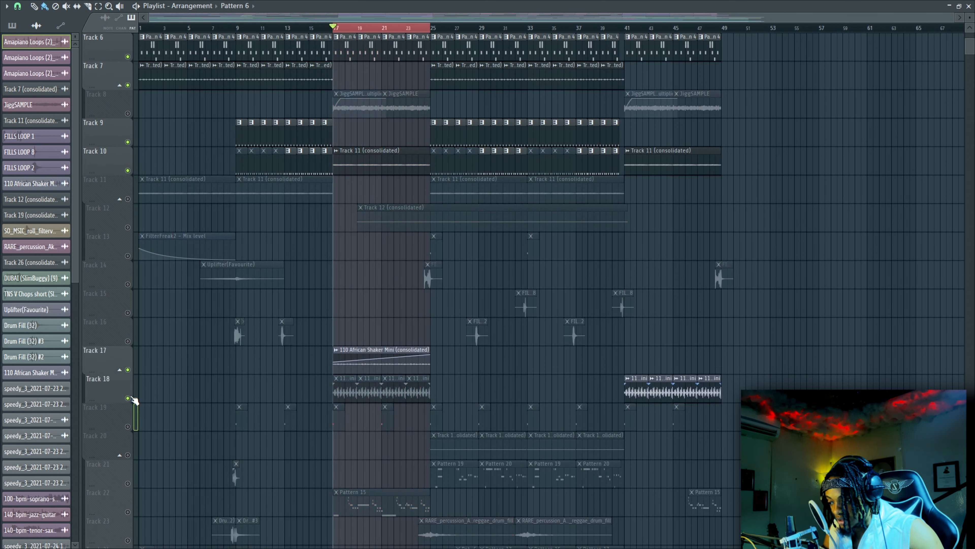
Select bars 1 to 17 in the playlist and play the arrangement from the start.
{"action": "scroll", "coordinate": [209, 338], "scroll_direction": "down", "scroll_amount": 9}
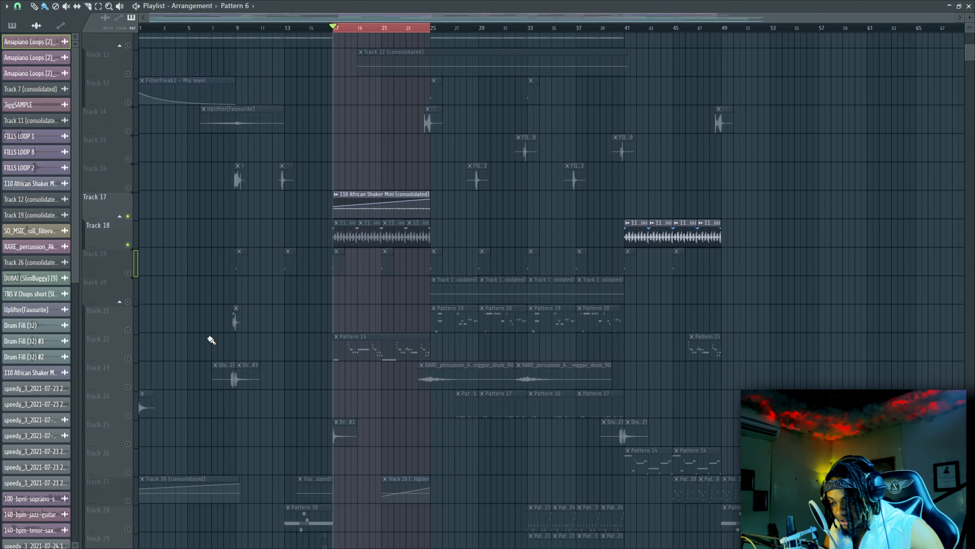
{"action": "scroll", "coordinate": [211, 337], "scroll_direction": "up", "scroll_amount": 10}
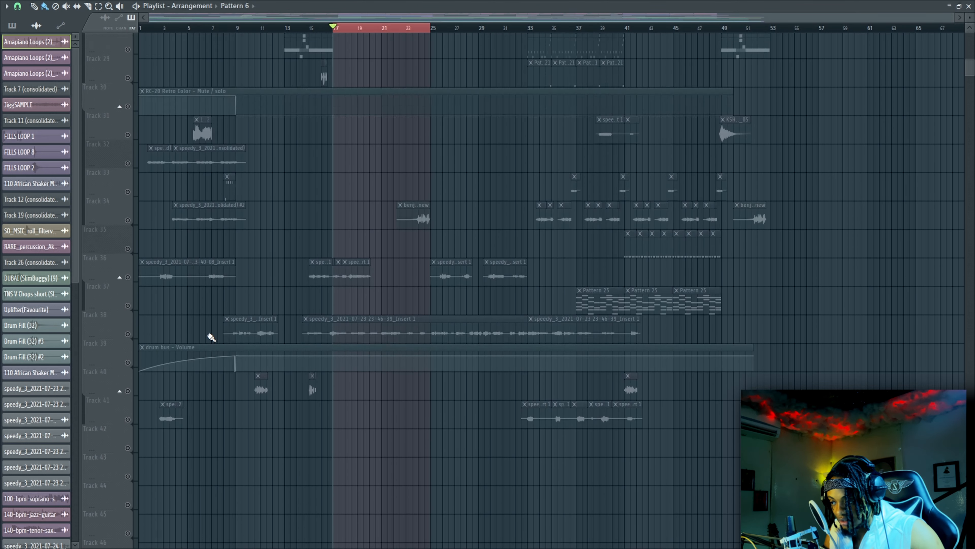
{"action": "scroll", "coordinate": [224, 220], "scroll_direction": "up", "scroll_amount": 1}
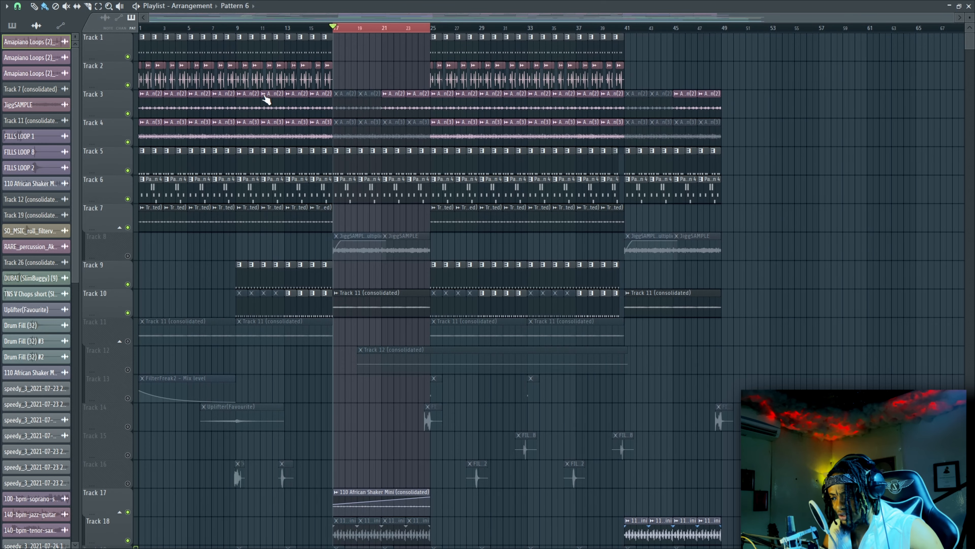
{"action": "left_click_drag", "start_coordinate": [334, 30], "coordinate": [139, 30]}
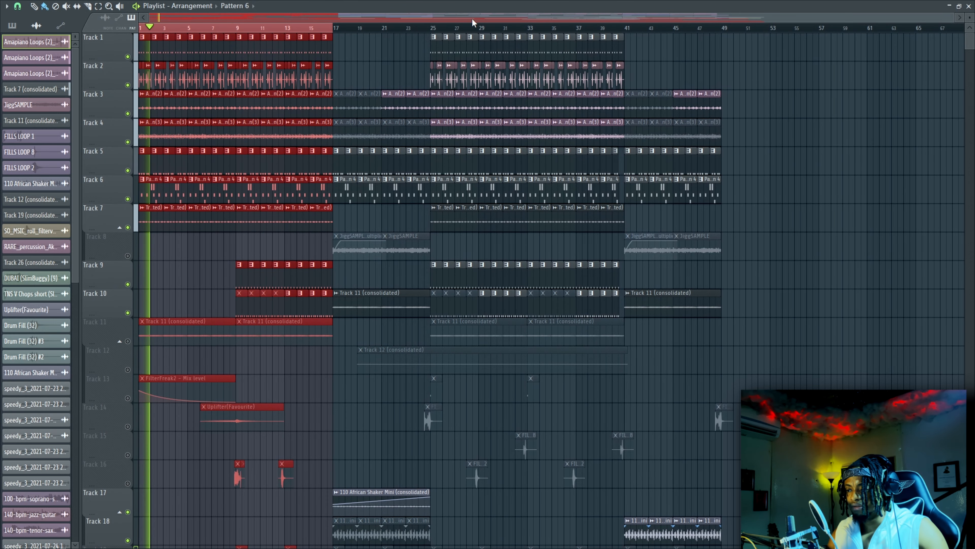
{"action": "left_click", "coordinate": [174, 298]}
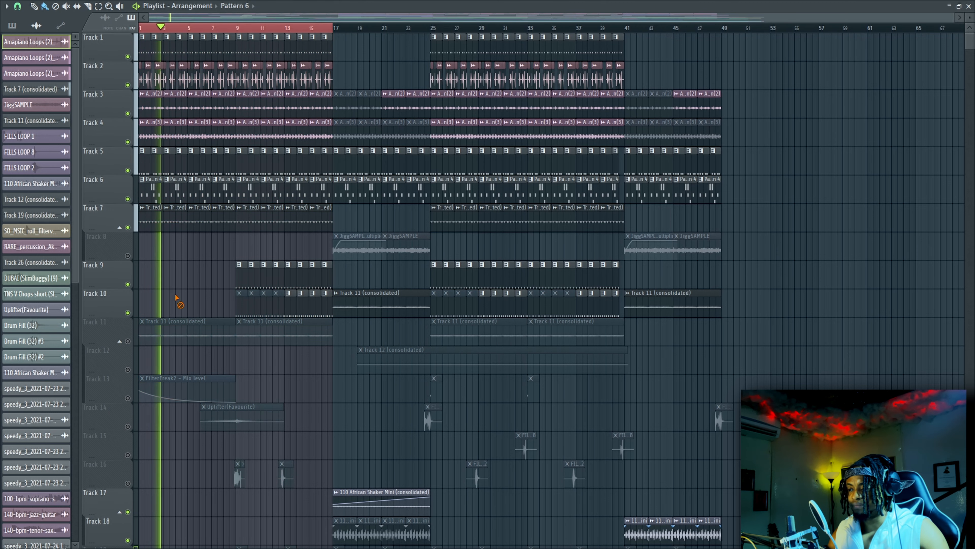
Compare the beat with Track 11 muted and unmuted, leave it unmuted and replay from bar 1.
{"action": "scroll", "coordinate": [169, 272], "scroll_direction": "down", "scroll_amount": 5}
{"action": "left_click", "coordinate": [127, 198]}
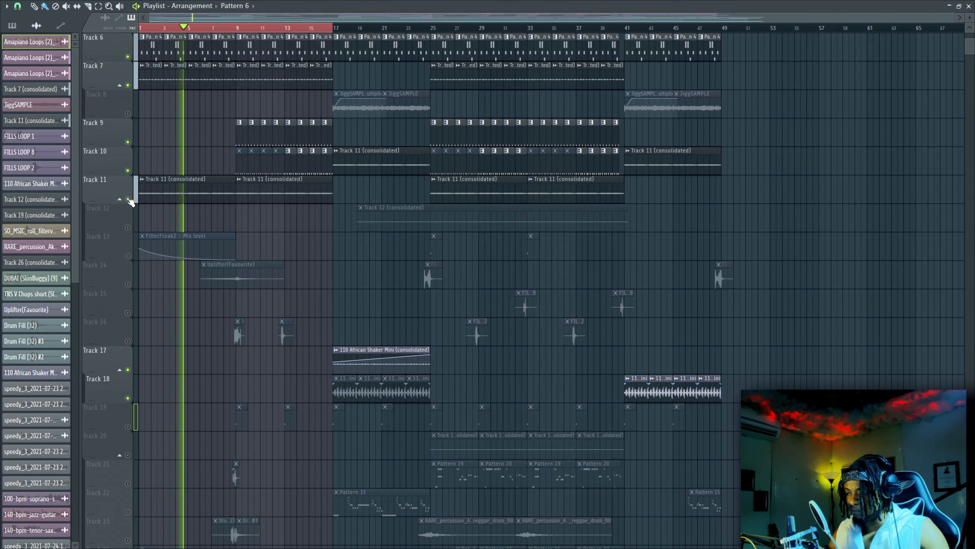
{"action": "left_click", "coordinate": [128, 199]}
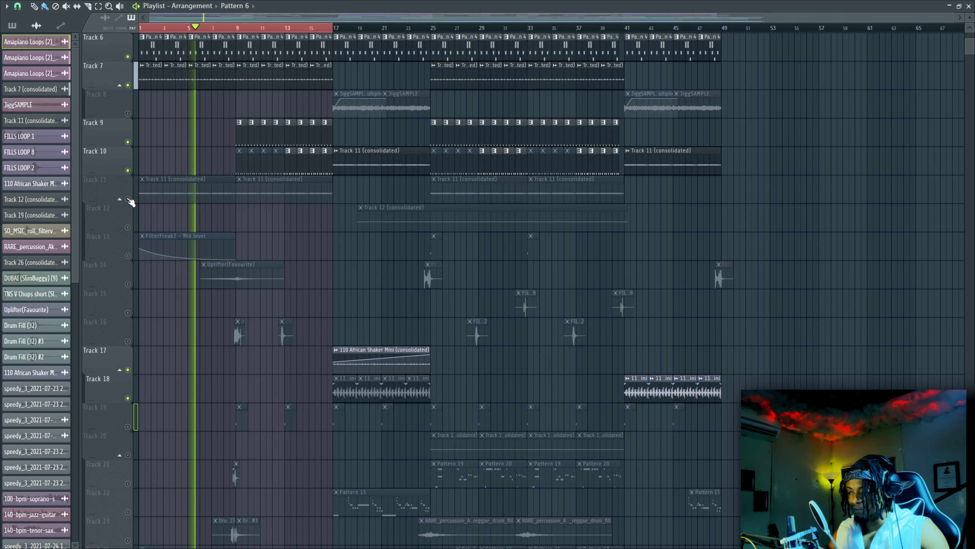
{"action": "left_click", "coordinate": [156, 202]}
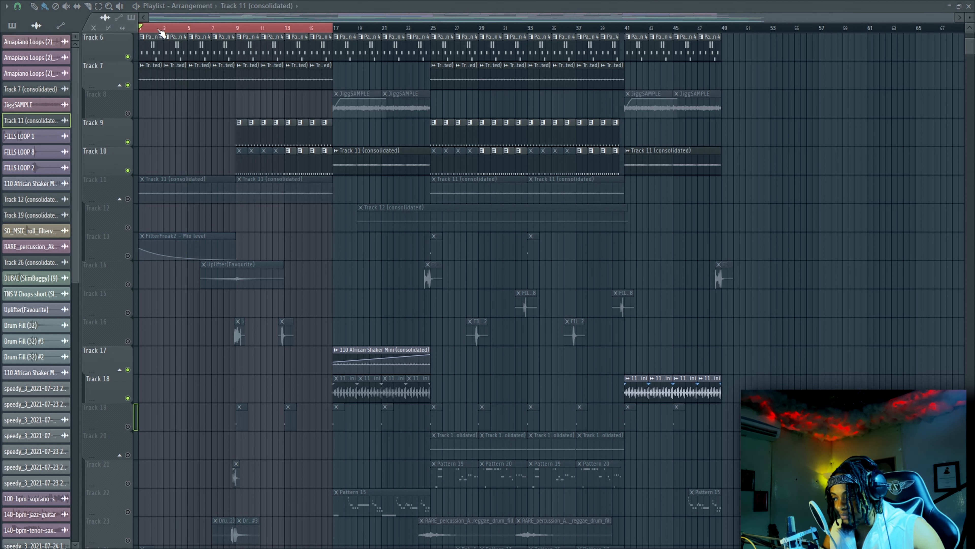
{"action": "left_click", "coordinate": [127, 198]}
{"action": "key", "text": "space"}
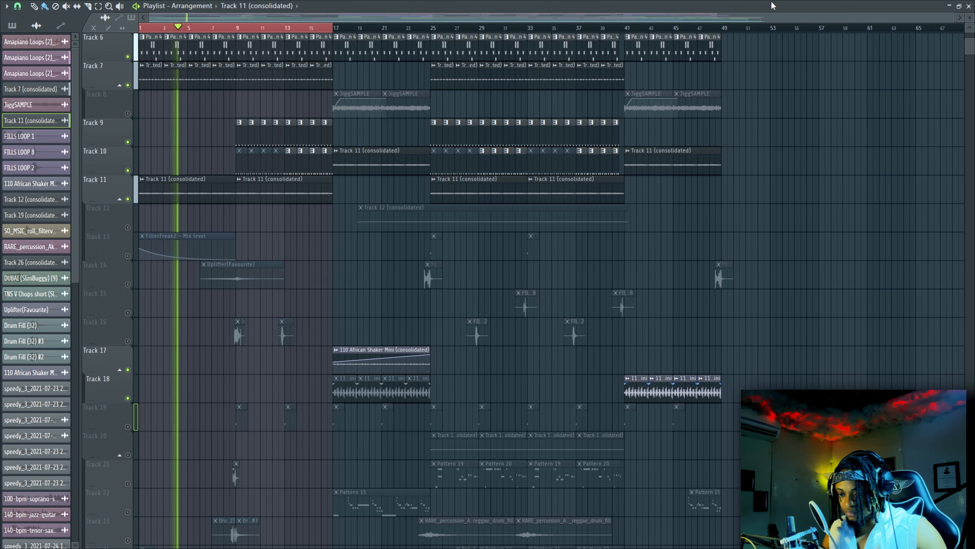
Show the Track 11 (consolidated) channel settings behind the playlist, dismiss the Sticky Keys dialog and close the settings.
{"action": "left_click", "coordinate": [968, 6]}
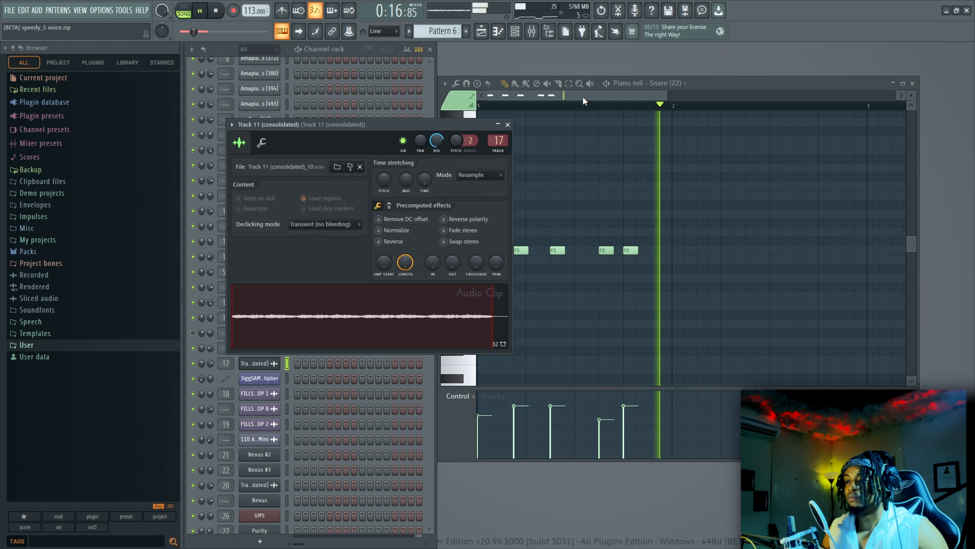
{"action": "key", "text": "shift"}
{"action": "key", "text": "shift"}
{"action": "key", "text": "shift"}
{"action": "key", "text": "shift"}
{"action": "key", "text": "shift"}
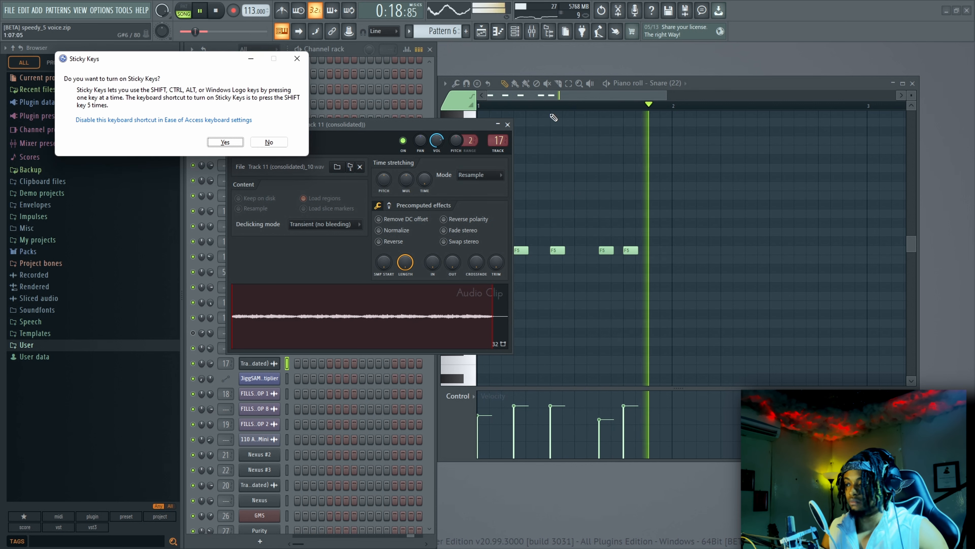
{"action": "left_click", "coordinate": [297, 58]}
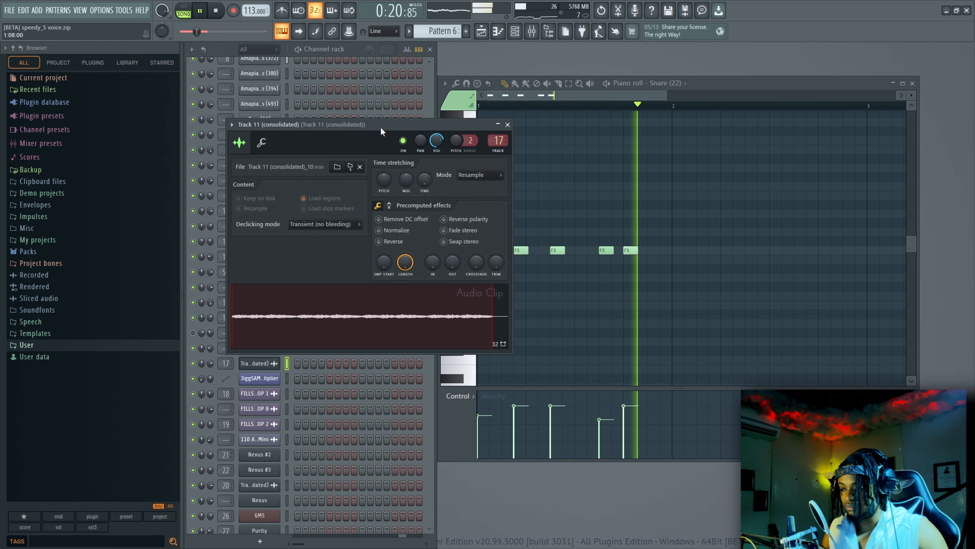
{"action": "left_click", "coordinate": [507, 125]}
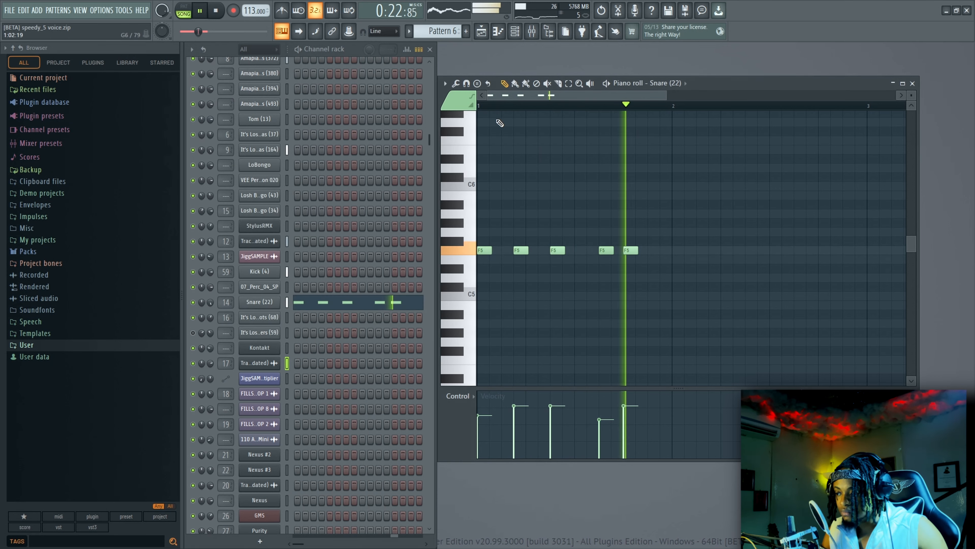
Stop the playlist playback and return to the channel rack to look through its first channels.
{"action": "key", "text": "F5"}
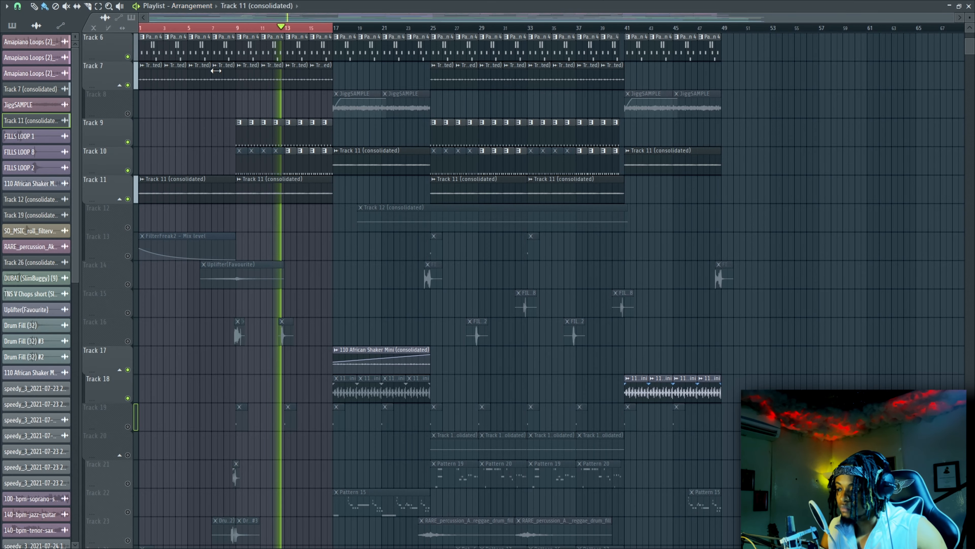
{"action": "key", "text": "space"}
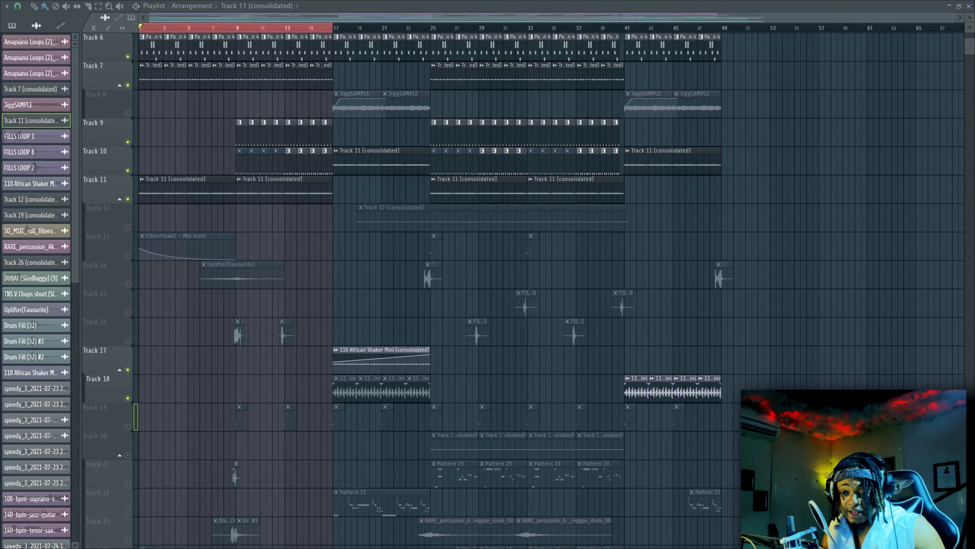
{"action": "key", "text": "F5"}
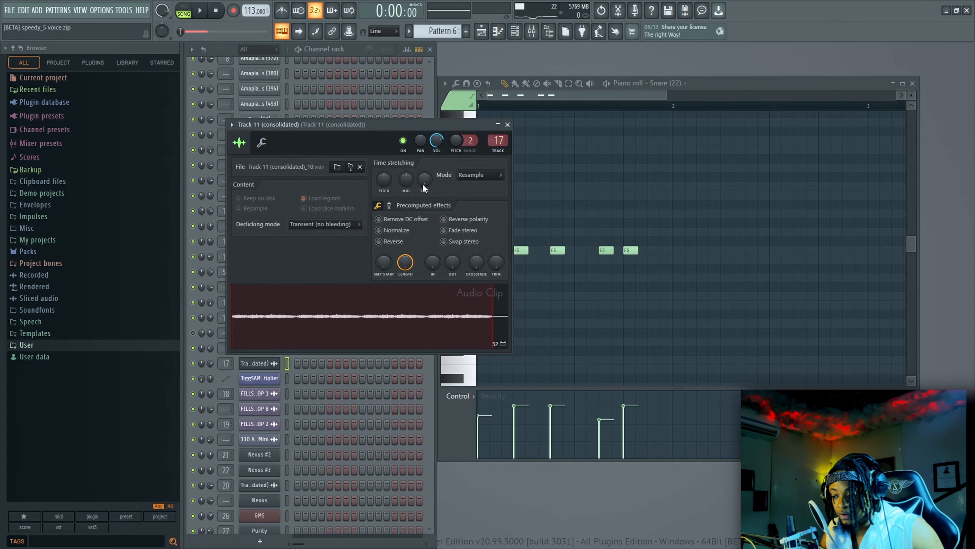
{"action": "left_click", "coordinate": [507, 125]}
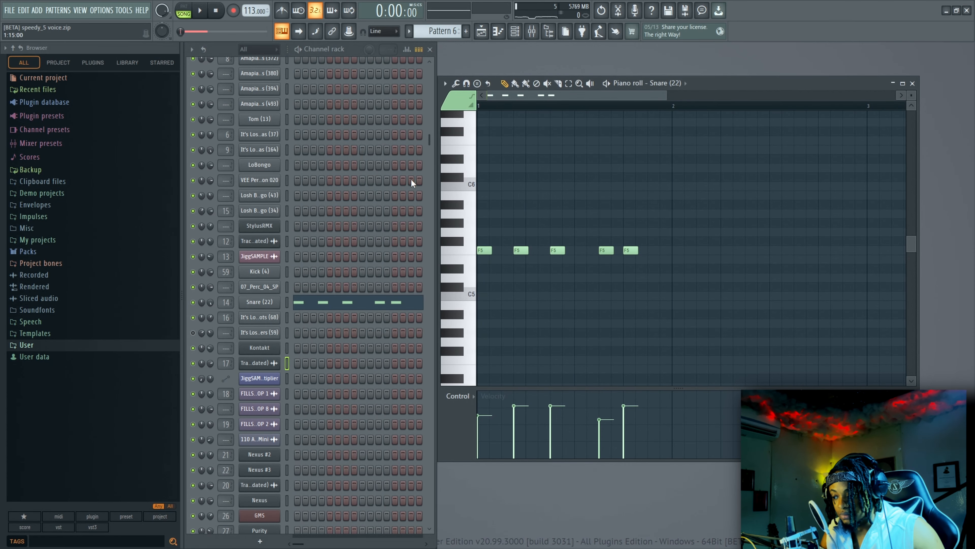
{"action": "scroll", "coordinate": [409, 183], "scroll_direction": "up", "scroll_amount": 8}
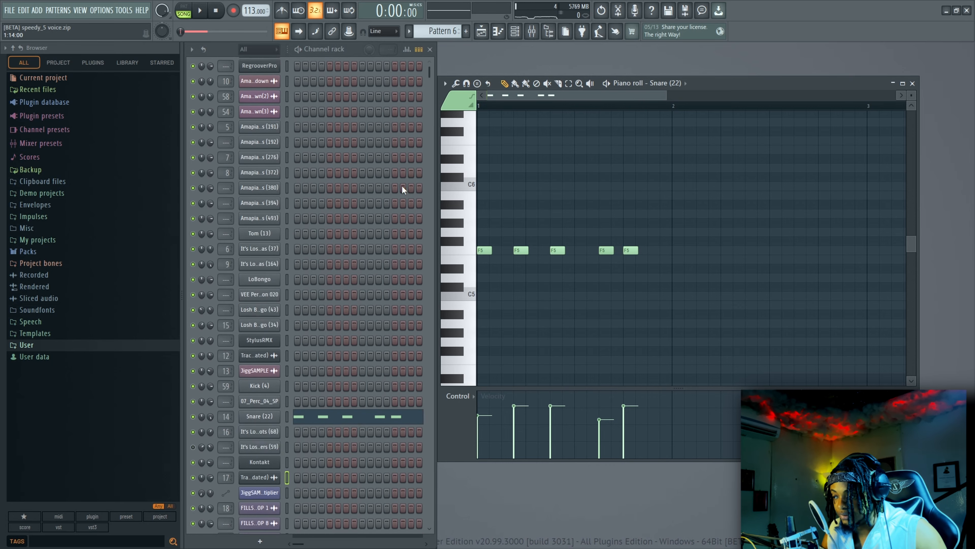
{"action": "scroll", "coordinate": [402, 186], "scroll_direction": "up", "scroll_amount": 5}
Bring back the playlist, reduce it to a smaller floating window and hide it.
{"action": "key", "text": "F5"}
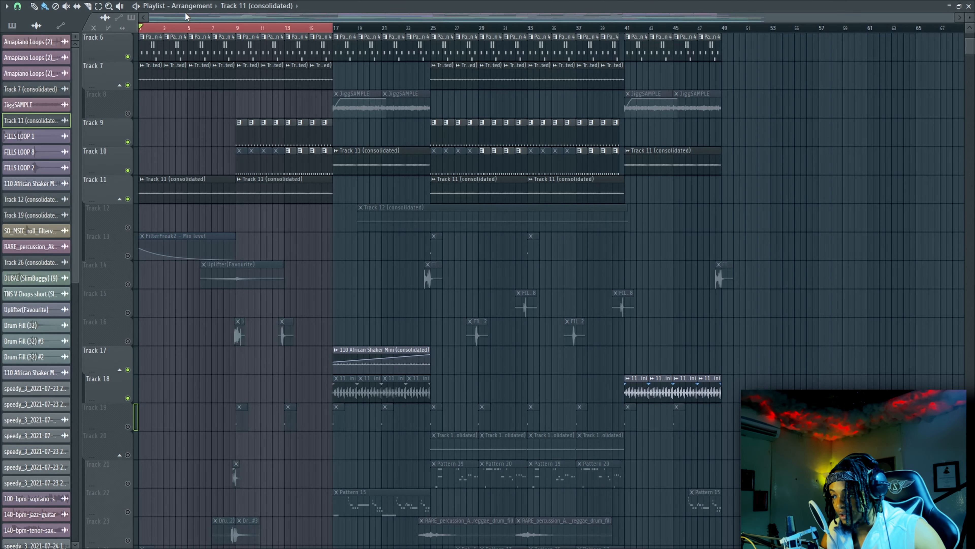
{"action": "scroll", "coordinate": [200, 196], "scroll_direction": "down", "scroll_amount": 2}
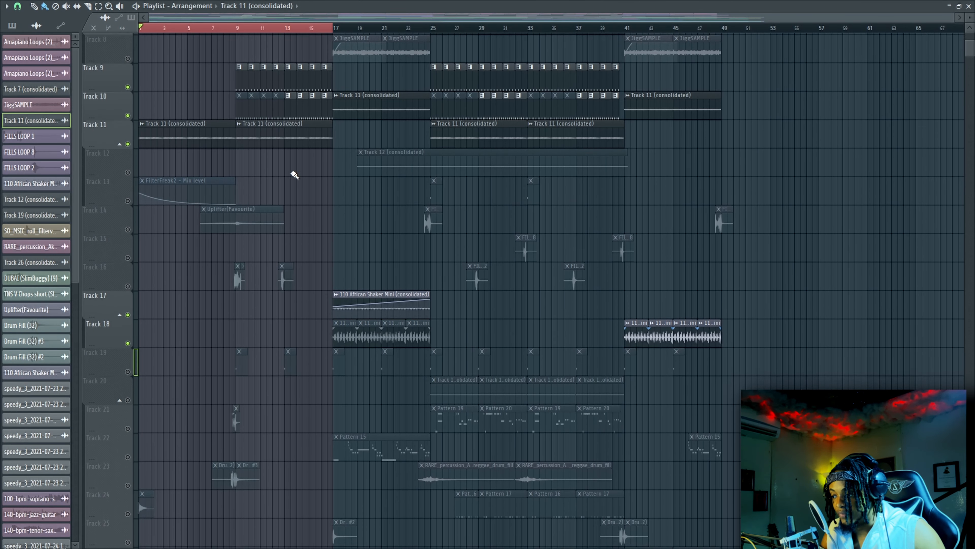
{"action": "scroll", "coordinate": [293, 172], "scroll_direction": "up", "scroll_amount": 3}
{"action": "left_click", "coordinate": [958, 7]}
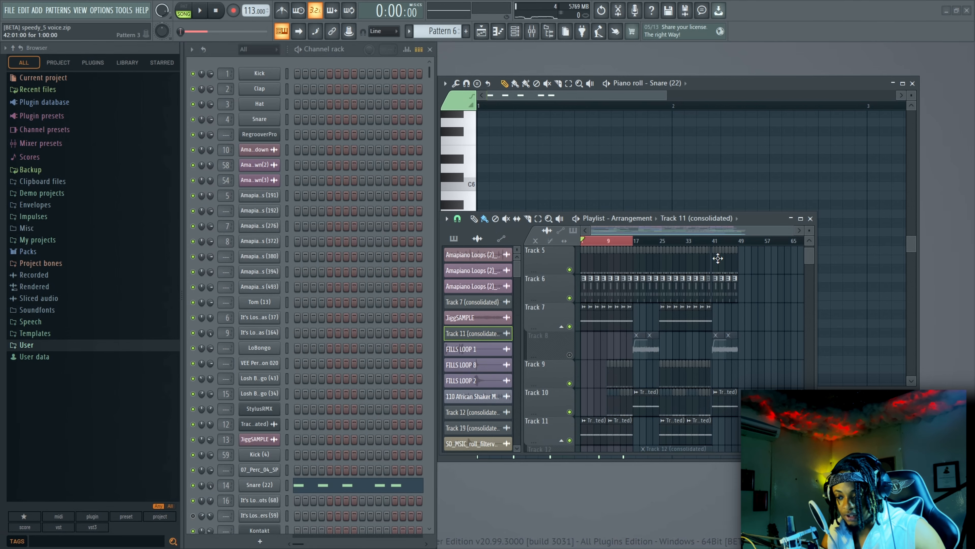
{"action": "key", "text": "F5"}
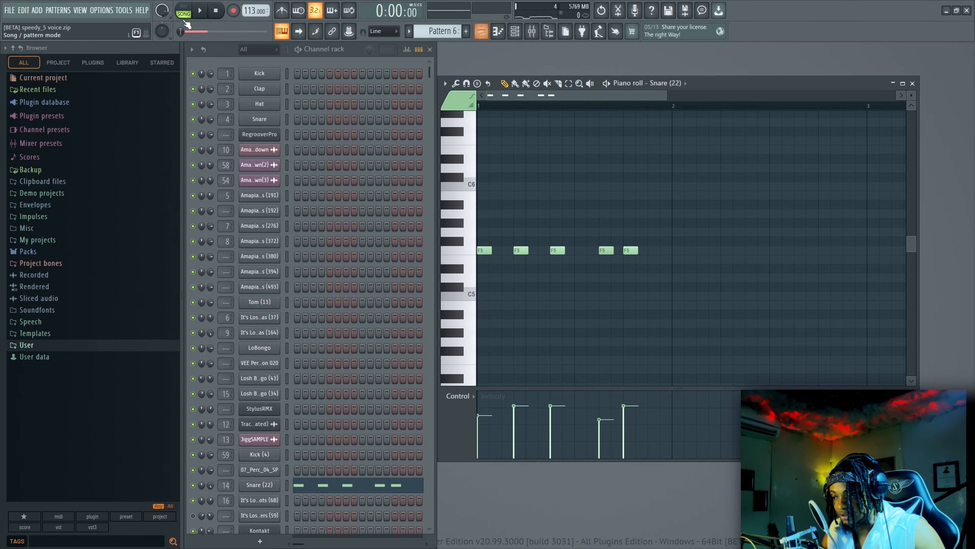
Inspect the effects on the Track 11 (consolidated) mixer track, close the mixer and reopen the playlist.
{"action": "left_click", "coordinate": [532, 31]}
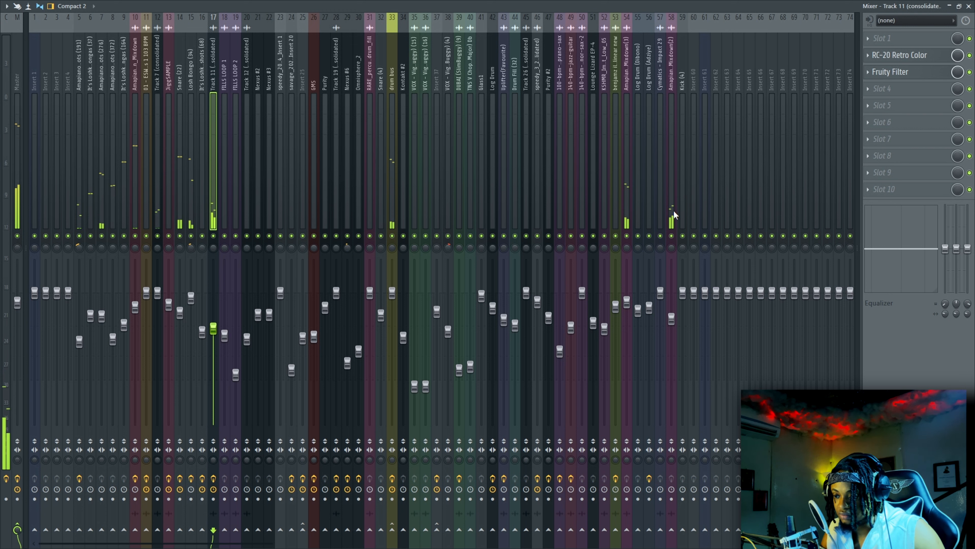
{"action": "left_click", "coordinate": [969, 7]}
{"action": "key", "text": "F5"}
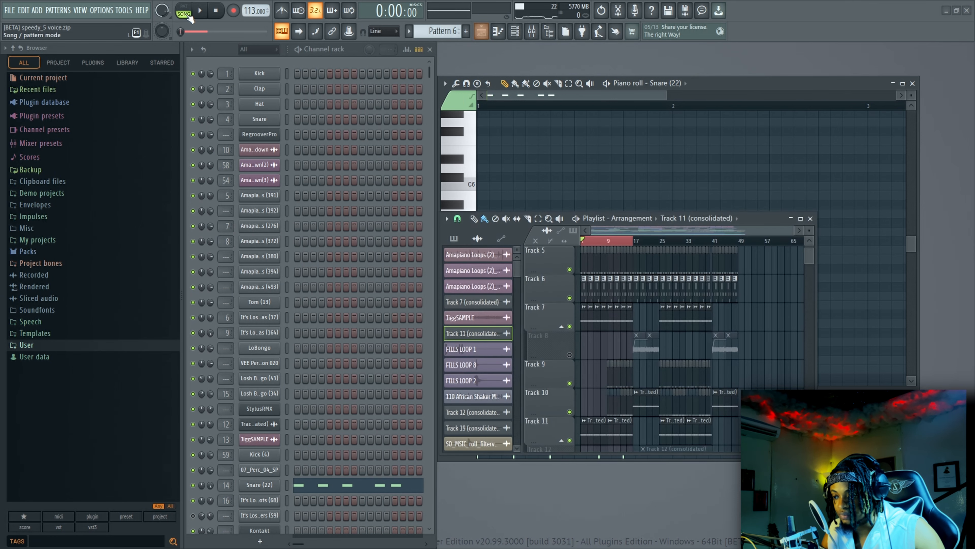
Maximize the playlist, open the Track 11 (consolidated) clip's channel settings and close the playlist to view them.
{"action": "double_click", "coordinate": [616, 316]}
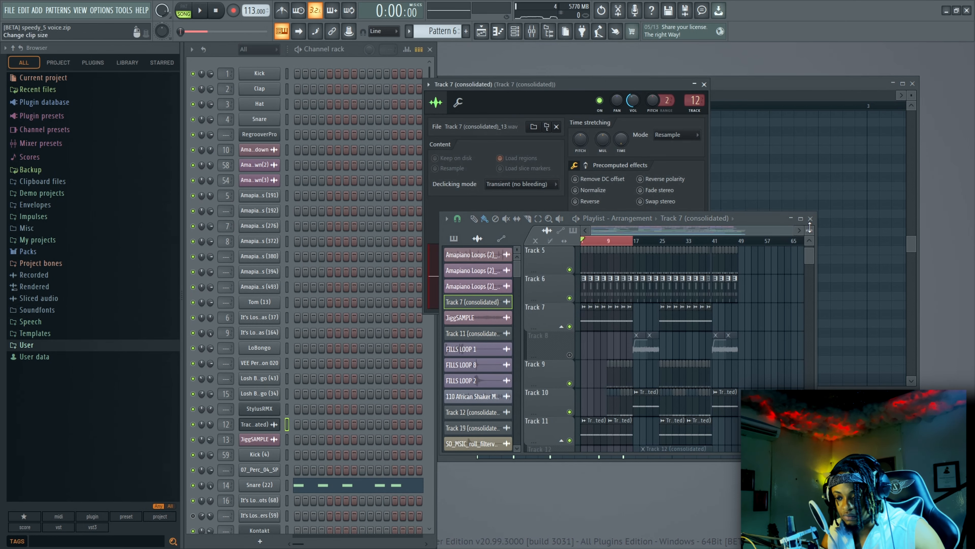
{"action": "left_click", "coordinate": [801, 219]}
{"action": "left_click", "coordinate": [311, 218]}
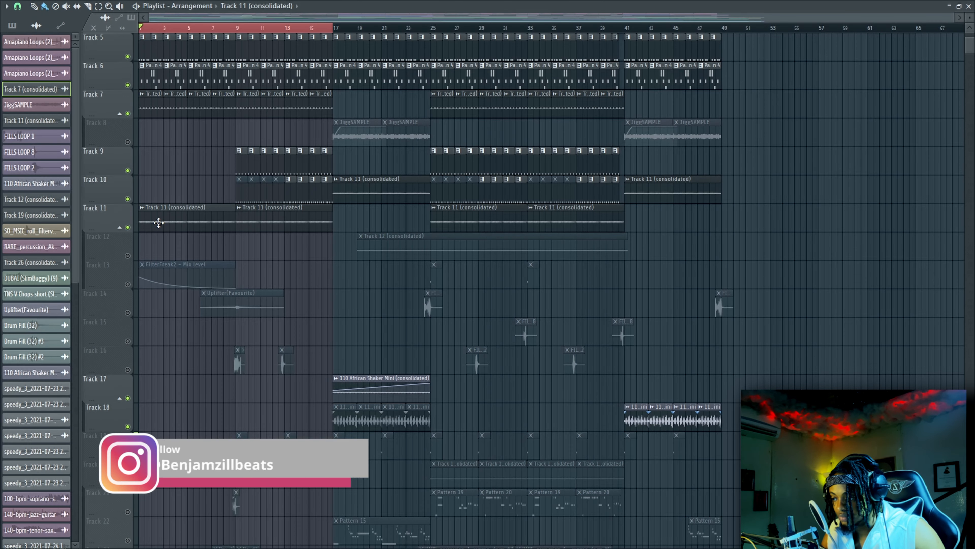
{"action": "left_click", "coordinate": [968, 7]}
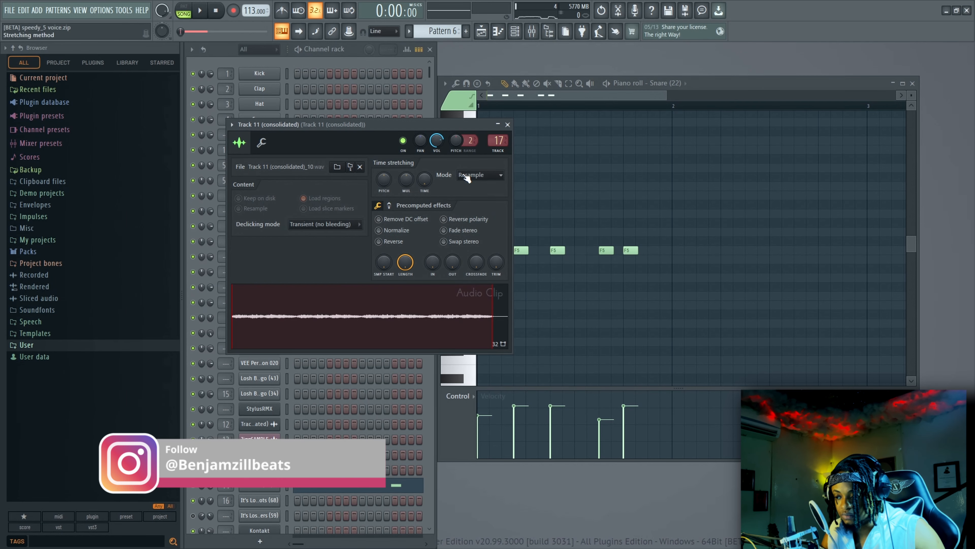
Open the mixer for the Track 11 (consolidated) channel, reduce it to a floating window and play the arrangement briefly.
{"action": "left_click", "coordinate": [533, 34]}
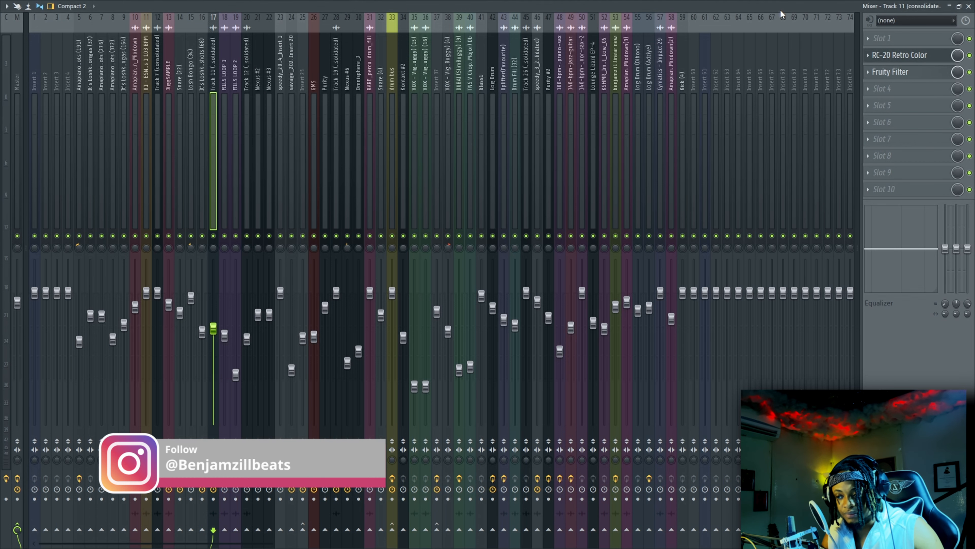
{"action": "double_click", "coordinate": [678, 9]}
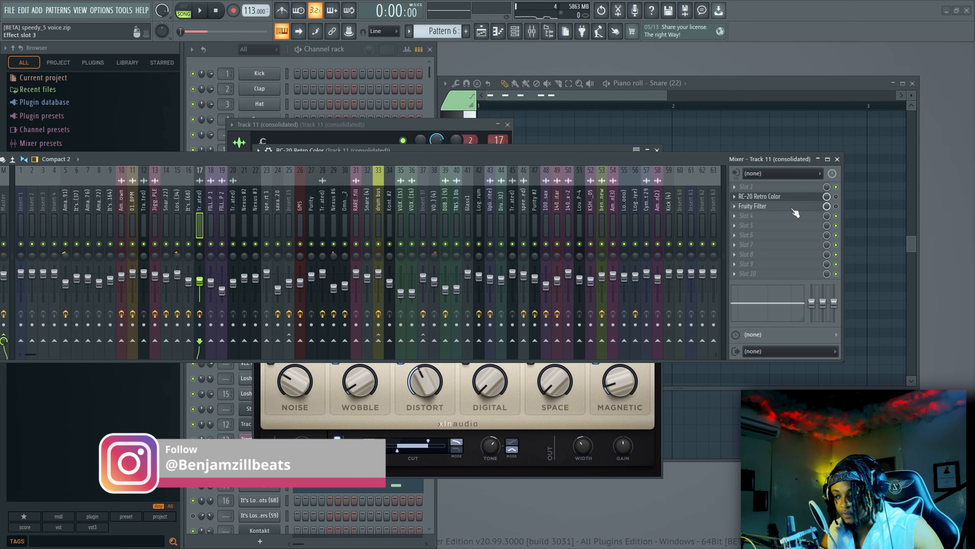
{"action": "key", "text": "space"}
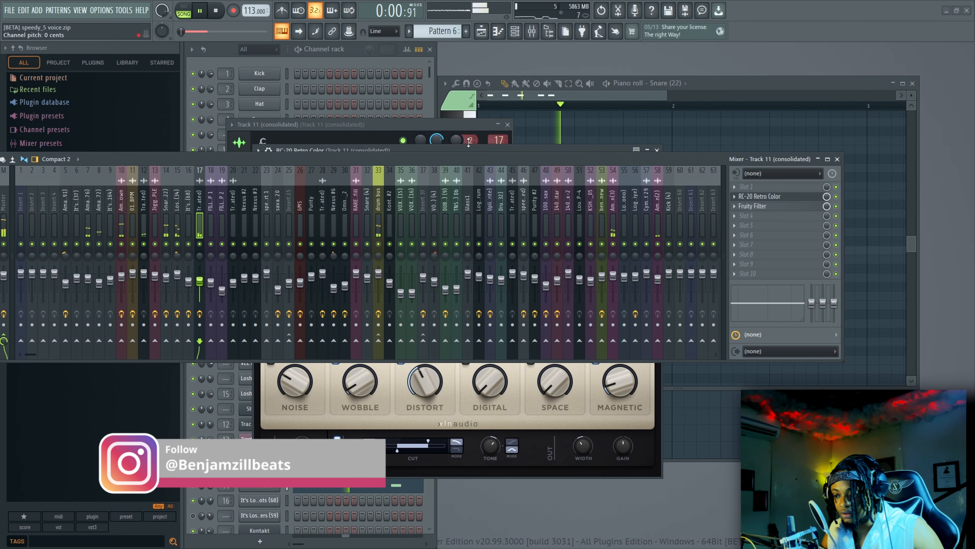
Move the Track 11 (consolidated) channel settings clear of the mixer's effect slots and toggle its Fruity Filter slot to compare the sound.
{"action": "left_click", "coordinate": [405, 117]}
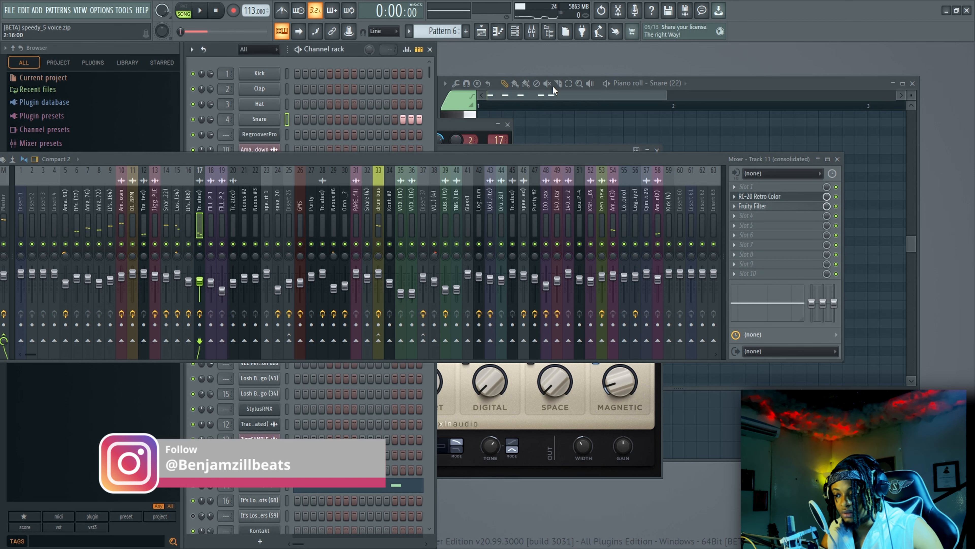
{"action": "left_click_drag", "start_coordinate": [448, 125], "coordinate": [577, 69]}
{"action": "left_click", "coordinate": [365, 75]}
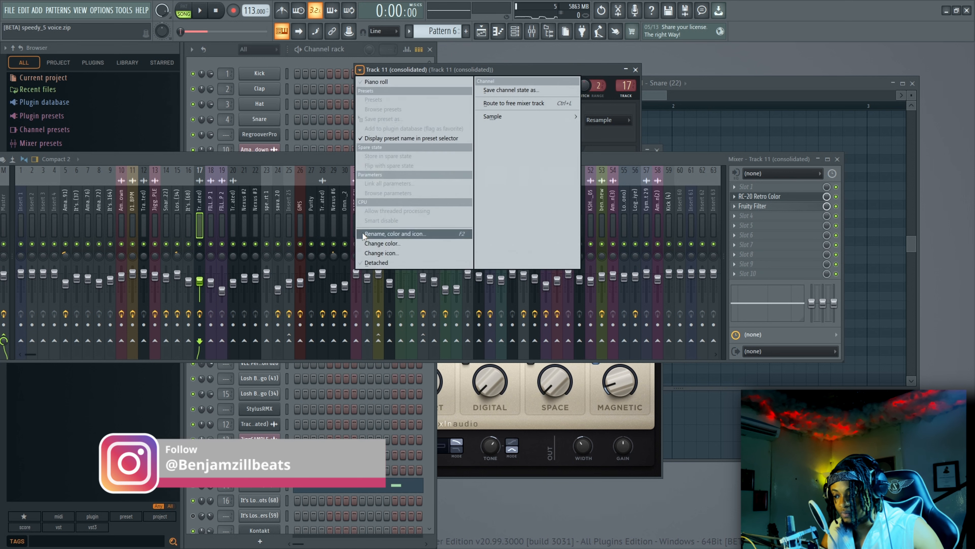
{"action": "left_click", "coordinate": [382, 256]}
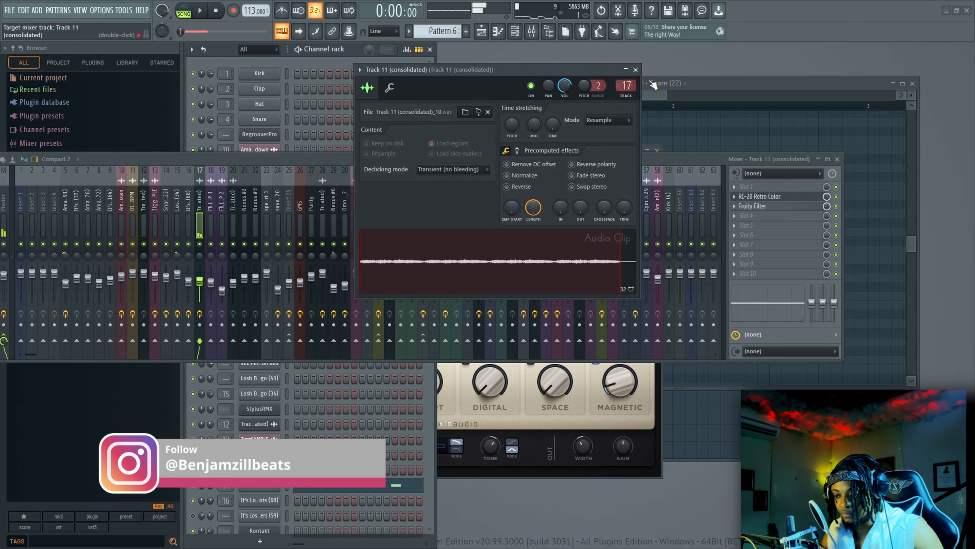
{"action": "left_click_drag", "start_coordinate": [602, 66], "coordinate": [387, 141]}
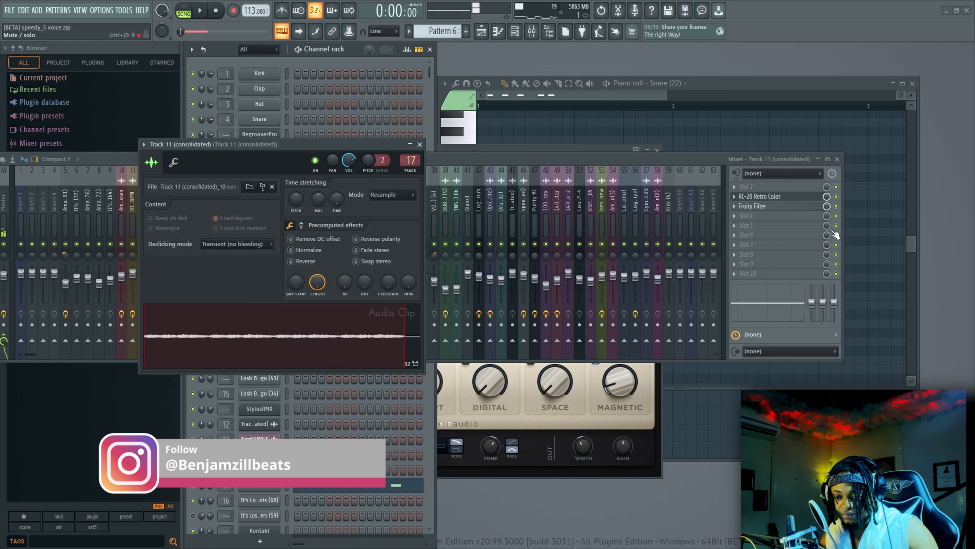
{"action": "left_click", "coordinate": [836, 204]}
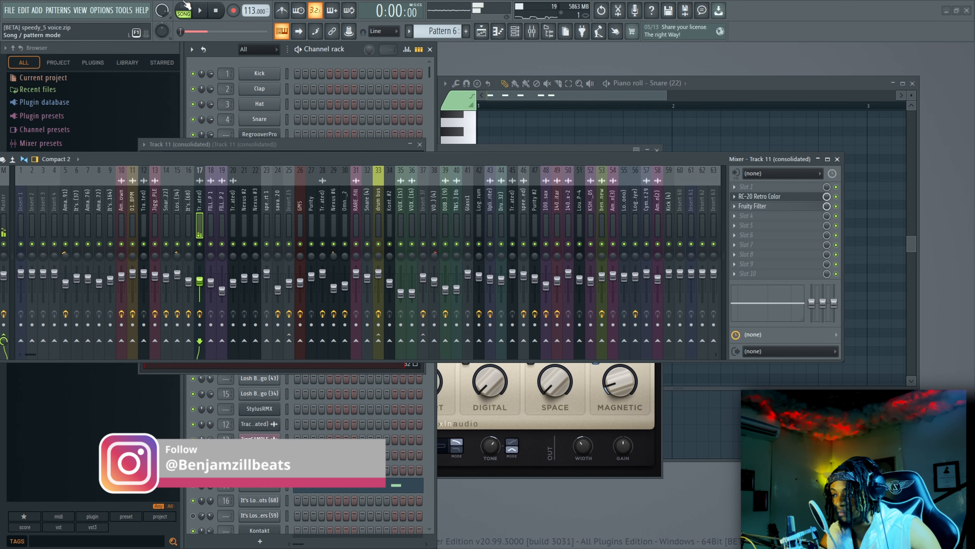
Reopen the playlist, look over the muted tracks and unmute Track 14.
{"action": "key", "text": "F5"}
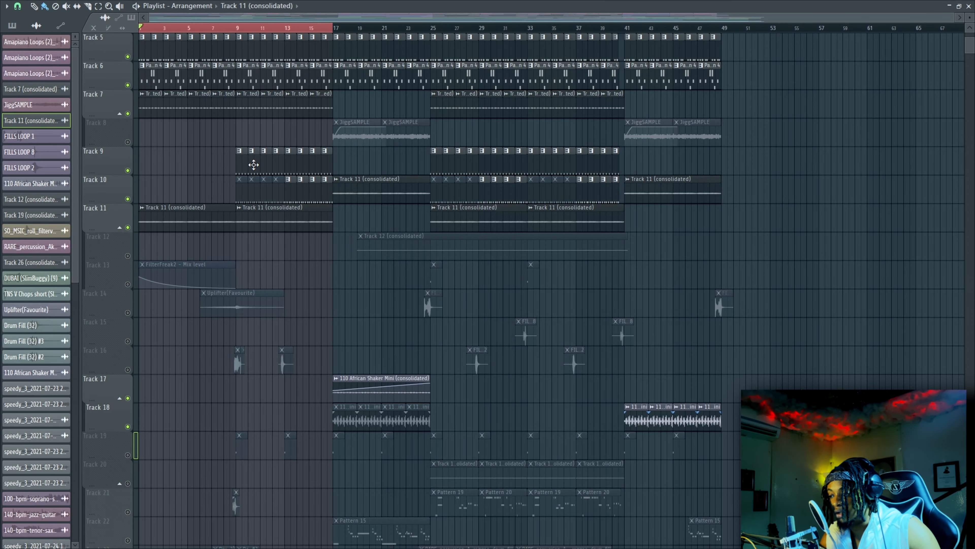
{"action": "left_click_drag", "start_coordinate": [238, 28], "coordinate": [96, 49]}
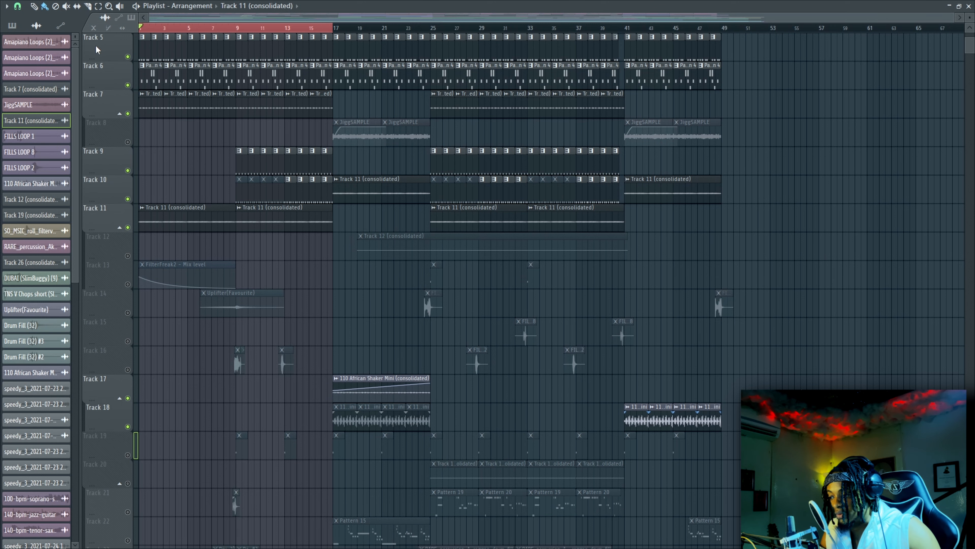
{"action": "scroll", "coordinate": [134, 284], "scroll_direction": "down", "scroll_amount": 10}
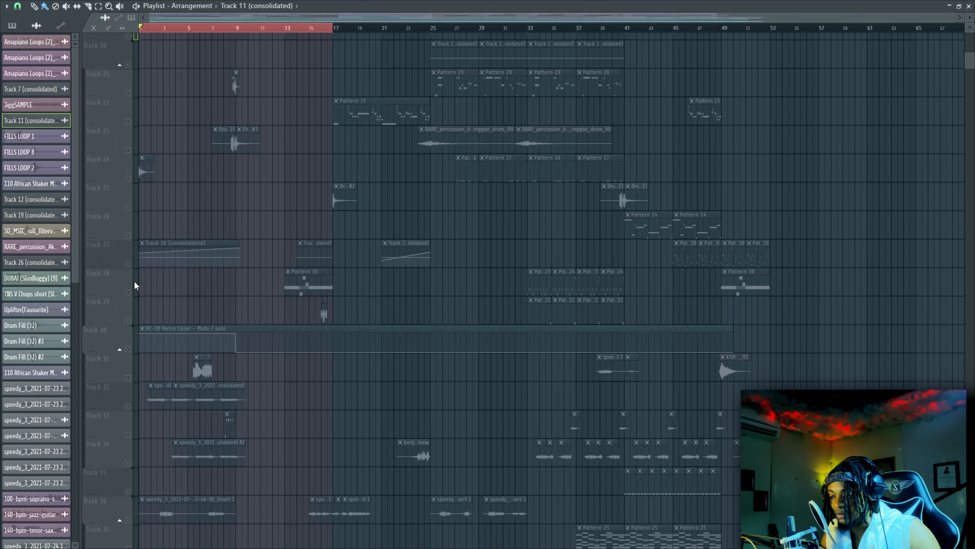
{"action": "scroll", "coordinate": [134, 284], "scroll_direction": "up", "scroll_amount": 5}
{"action": "scroll", "coordinate": [134, 280], "scroll_direction": "up", "scroll_amount": 6}
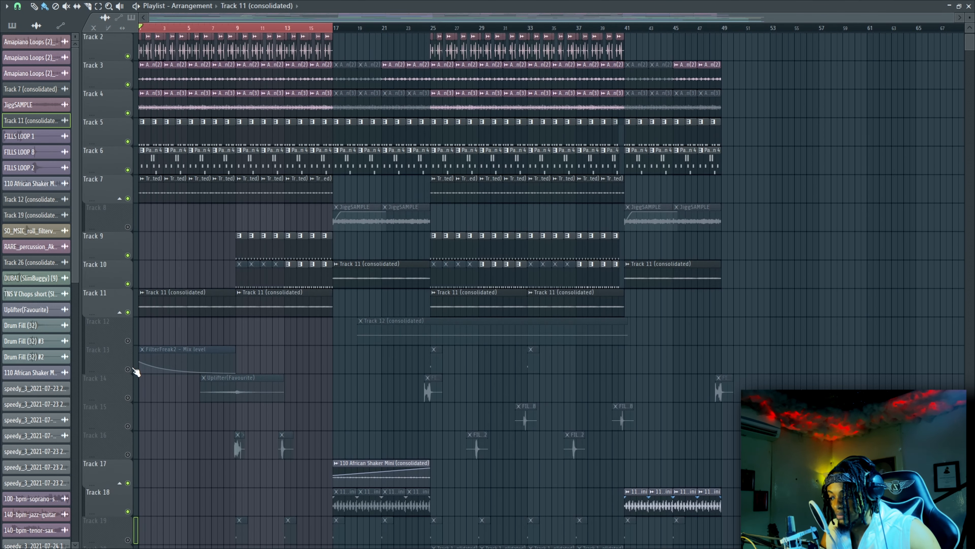
{"action": "left_click", "coordinate": [128, 370]}
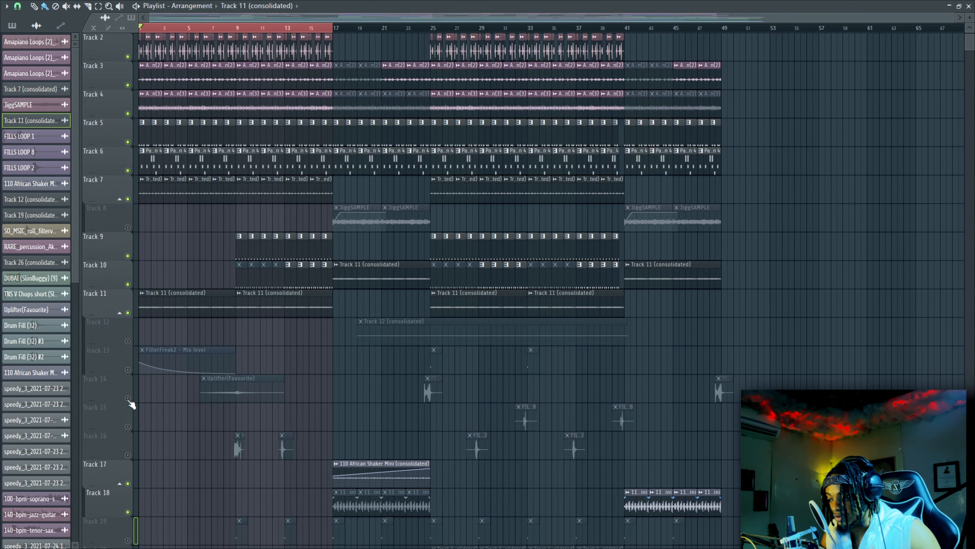
{"action": "left_click", "coordinate": [128, 399]}
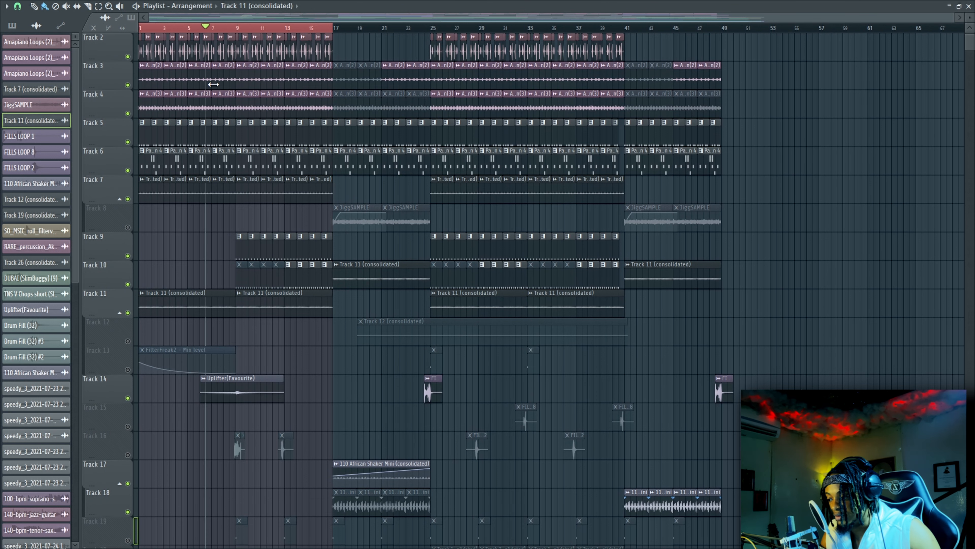
Unmute Track 16 and open the channel settings of its DUBAI (SlimBuggy) (9) clip near bar 9.
{"action": "scroll", "coordinate": [134, 92], "scroll_direction": "down", "scroll_amount": 7}
{"action": "left_click", "coordinate": [128, 85]}
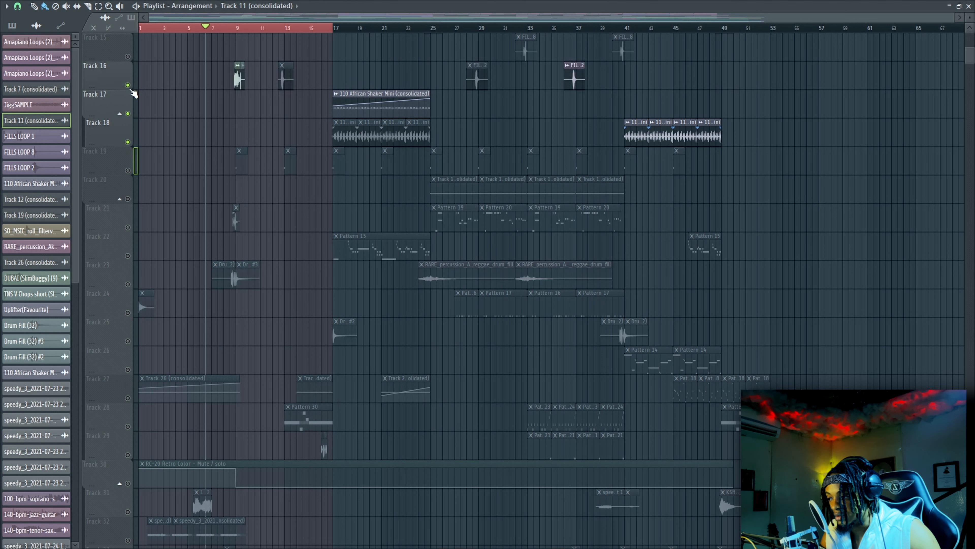
{"action": "left_click", "coordinate": [238, 82]}
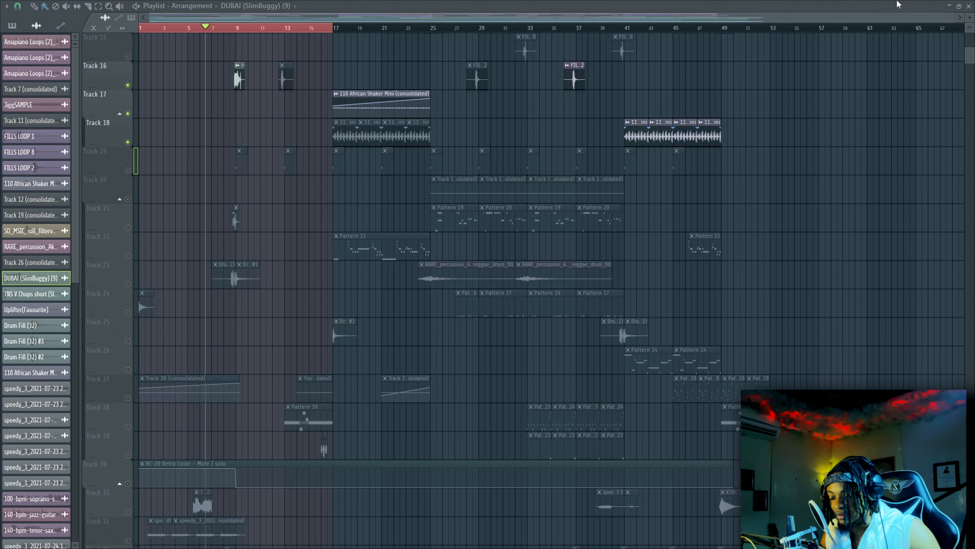
Reduce the playlist to a floating window, enlarge it and place it beside the mixer and channel rack.
{"action": "double_click", "coordinate": [876, 5]}
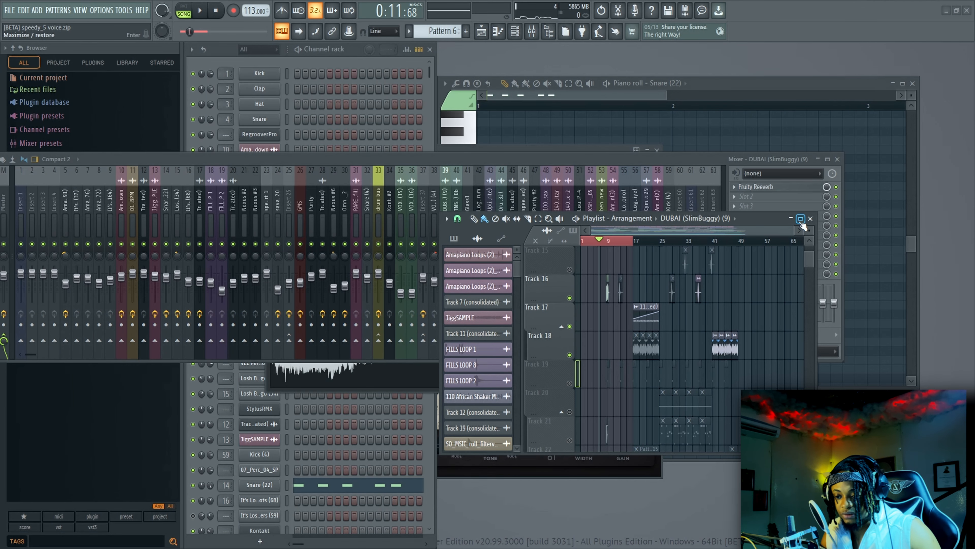
{"action": "left_click_drag", "start_coordinate": [812, 212], "coordinate": [970, 71]}
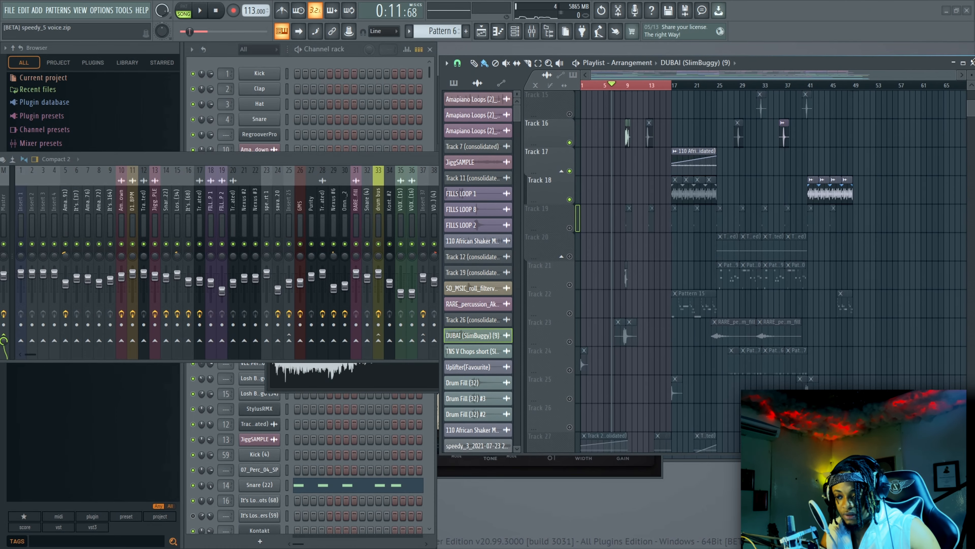
{"action": "left_click_drag", "start_coordinate": [799, 75], "coordinate": [654, 117]}
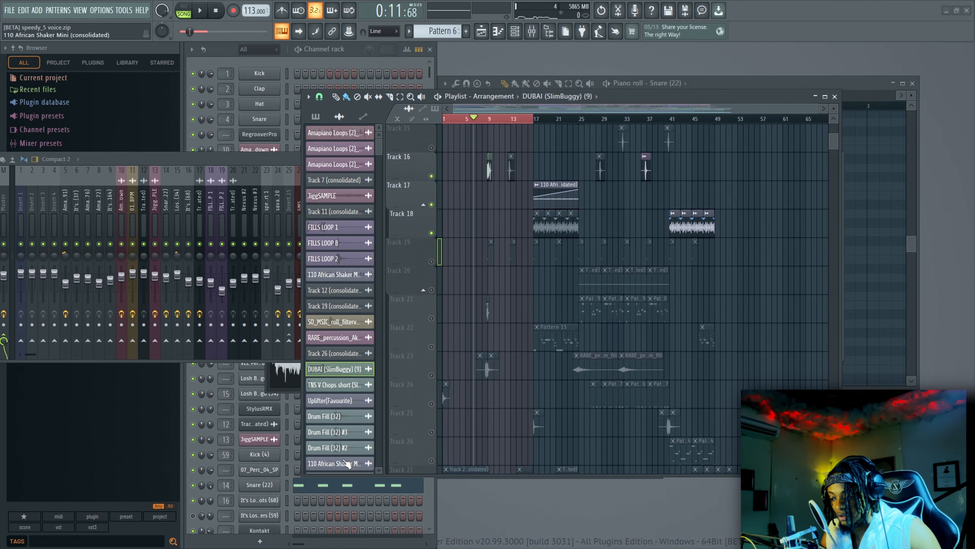
{"action": "left_click_drag", "start_coordinate": [303, 474], "coordinate": [246, 532]}
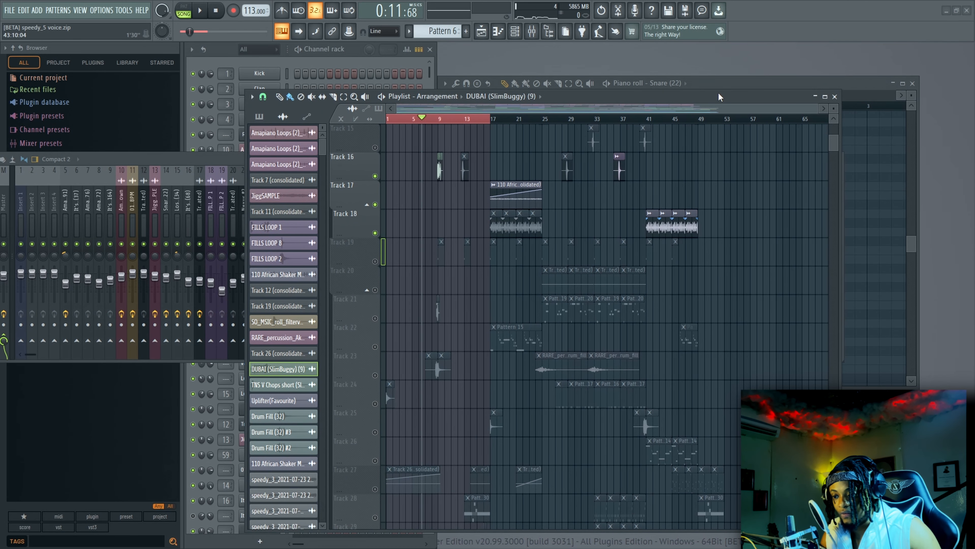
{"action": "left_click_drag", "start_coordinate": [719, 96], "coordinate": [872, 73]}
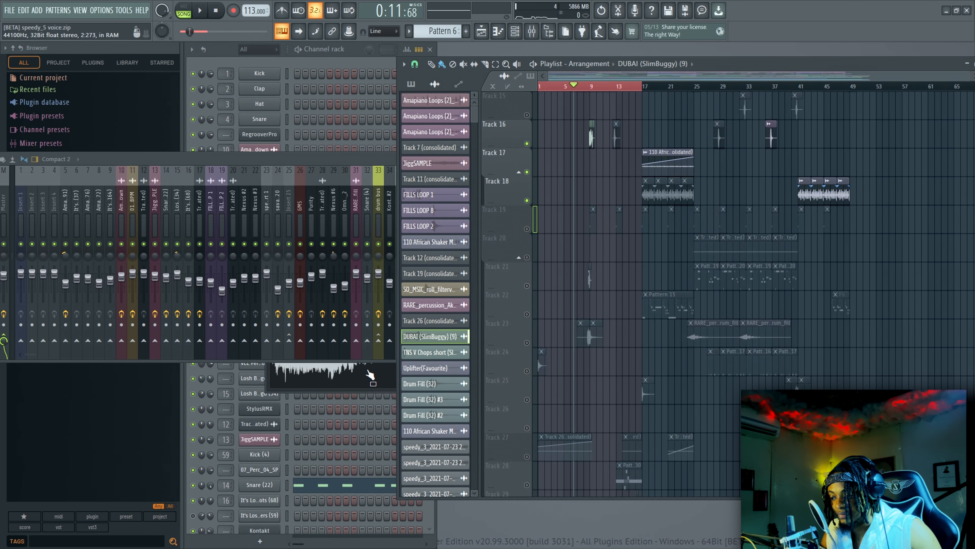
Play the arrangement through the Track 16 vocal clips around bar 9 and stop playback.
{"action": "key", "text": "space"}
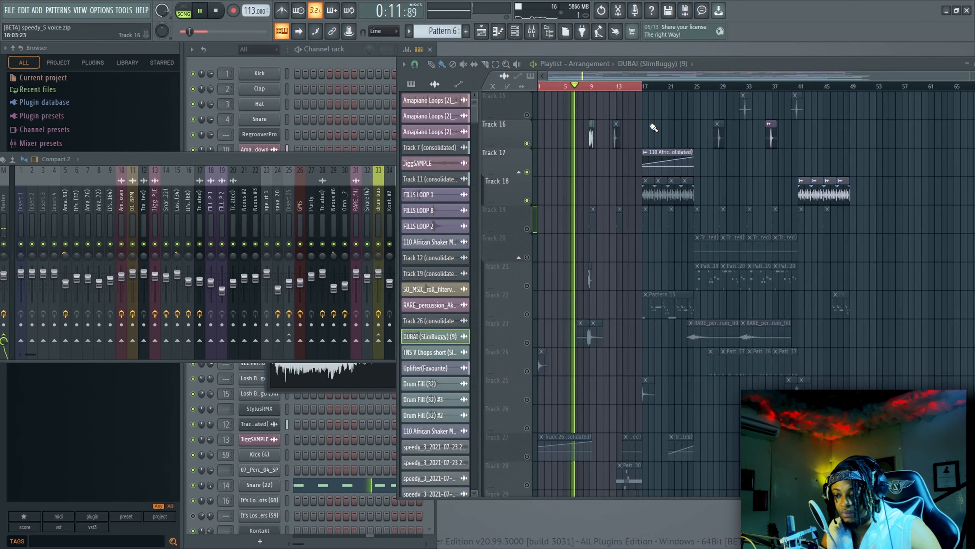
{"action": "scroll", "coordinate": [586, 88], "scroll_direction": "up", "scroll_amount": 3}
{"action": "scroll", "coordinate": [588, 89], "scroll_direction": "up", "scroll_amount": 4}
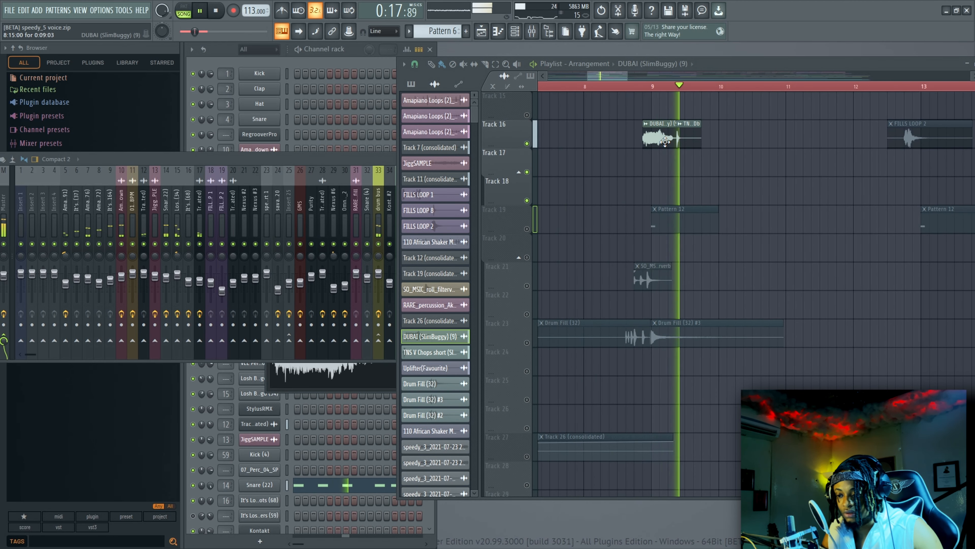
{"action": "key", "text": "space"}
{"action": "scroll", "coordinate": [596, 91], "scroll_direction": "down", "scroll_amount": 6}
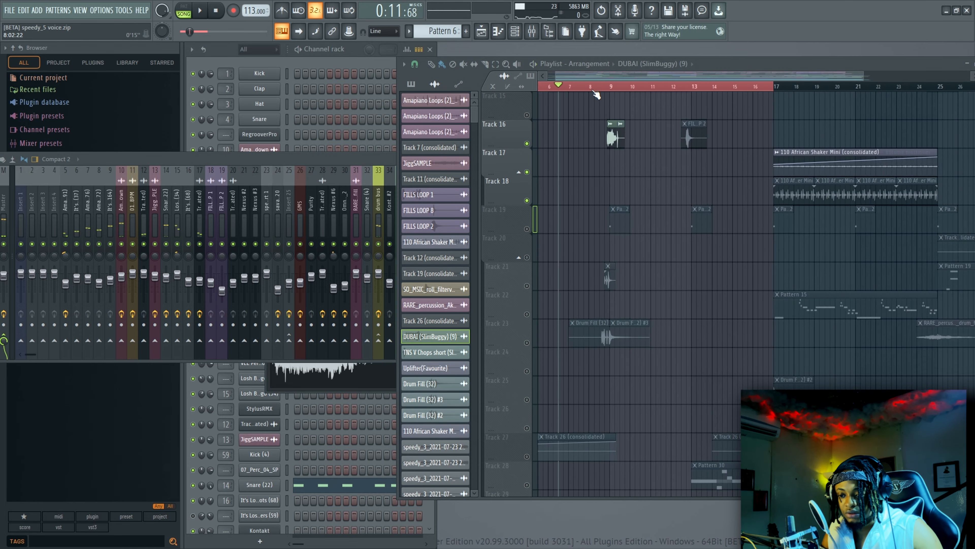
Unmute Track 19 and play the arrangement from about bar 8 through its first pattern clip, stopping after it.
{"action": "left_click", "coordinate": [527, 144]}
{"action": "scroll", "coordinate": [531, 147], "scroll_direction": "down", "scroll_amount": 2}
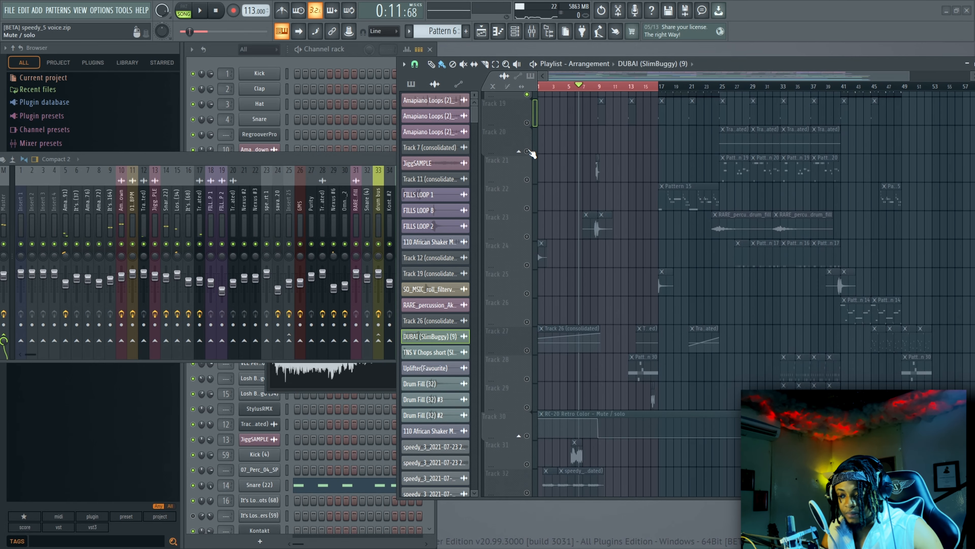
{"action": "left_click", "coordinate": [527, 172]}
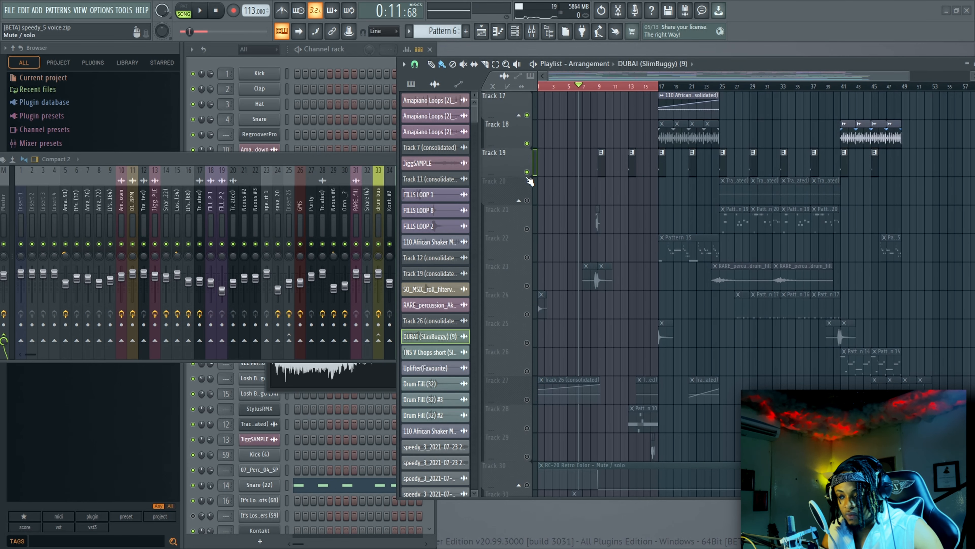
{"action": "left_click", "coordinate": [594, 91]}
{"action": "key", "text": "space"}
{"action": "scroll", "coordinate": [595, 93], "scroll_direction": "up", "scroll_amount": 3}
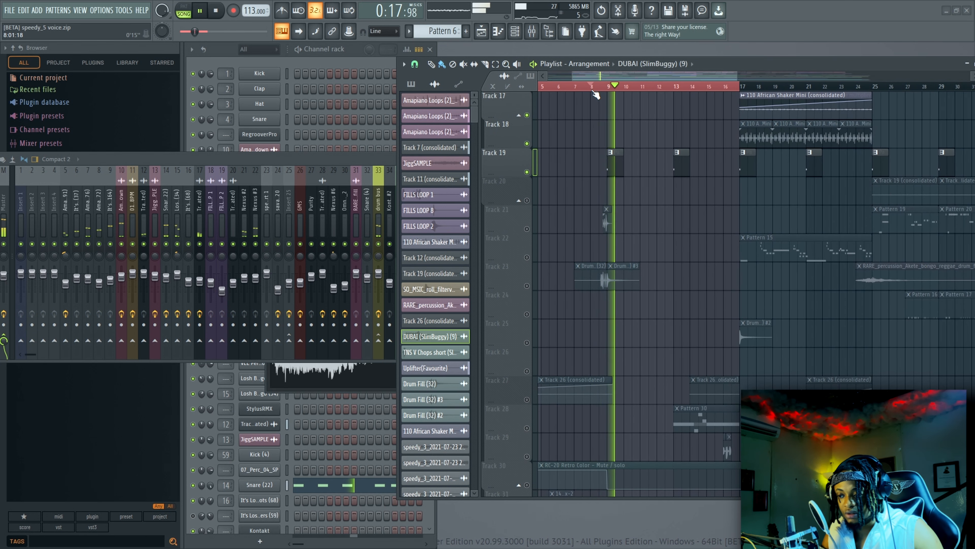
{"action": "key", "text": "space"}
Open Pattern 12 from its Track 19 clip and close the playlist and mixer to reveal its piano roll.
{"action": "left_click", "coordinate": [618, 169]}
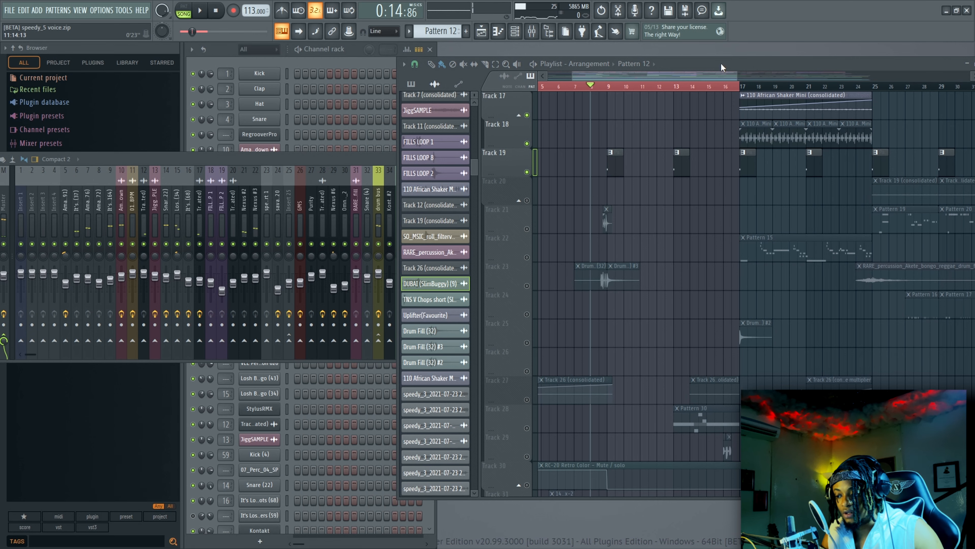
{"action": "double_click", "coordinate": [933, 66]}
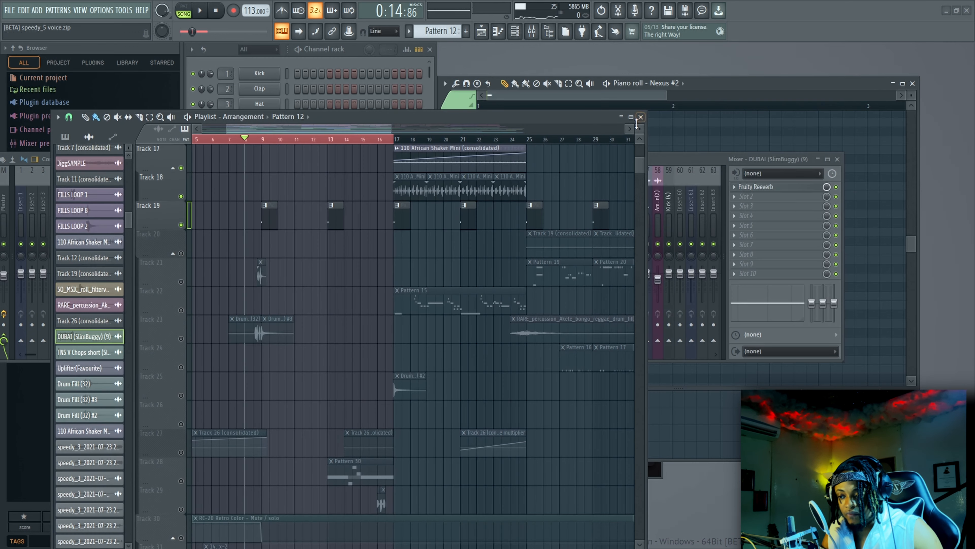
{"action": "left_click", "coordinate": [640, 117]}
{"action": "left_click", "coordinate": [837, 159]}
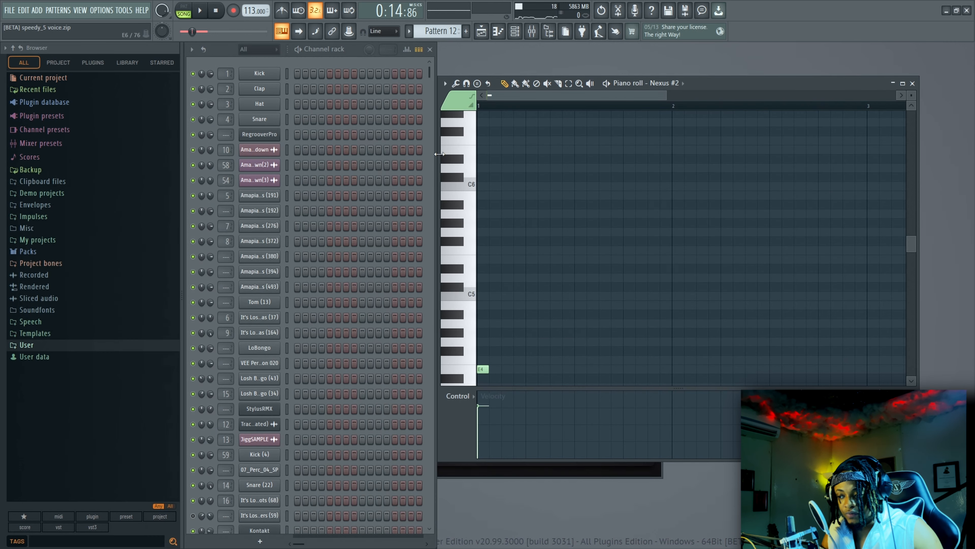
Open the Nexus #2 and Nexus #3 instruments from the channel rack one after the other to check their presets, closing each.
{"action": "scroll", "coordinate": [306, 228], "scroll_direction": "down", "scroll_amount": 10}
{"action": "scroll", "coordinate": [307, 229], "scroll_direction": "up", "scroll_amount": 3}
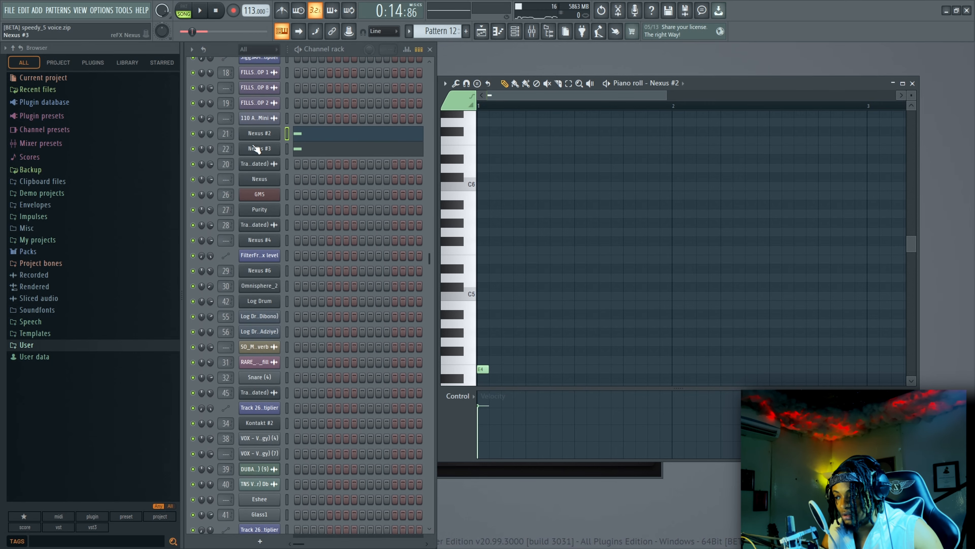
{"action": "left_click", "coordinate": [256, 135]}
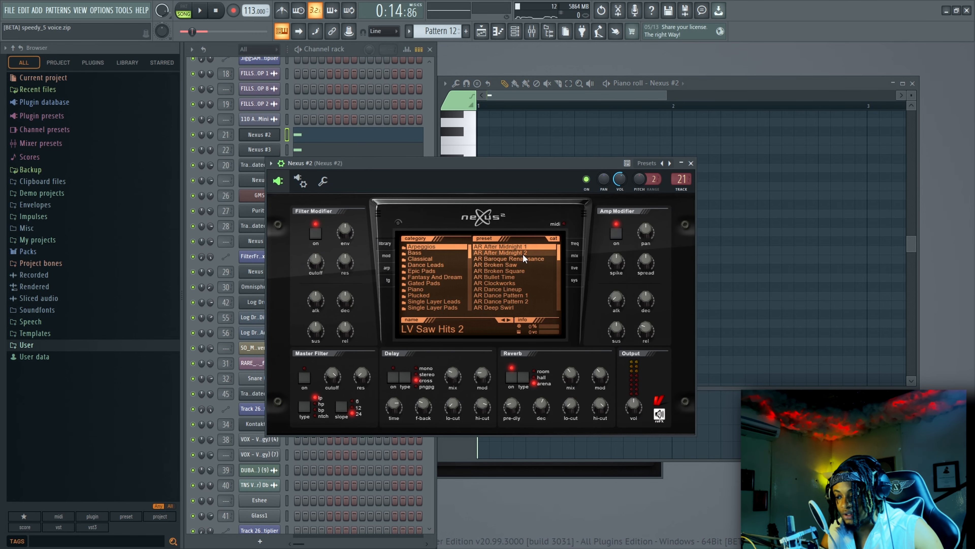
{"action": "left_click", "coordinate": [691, 163]}
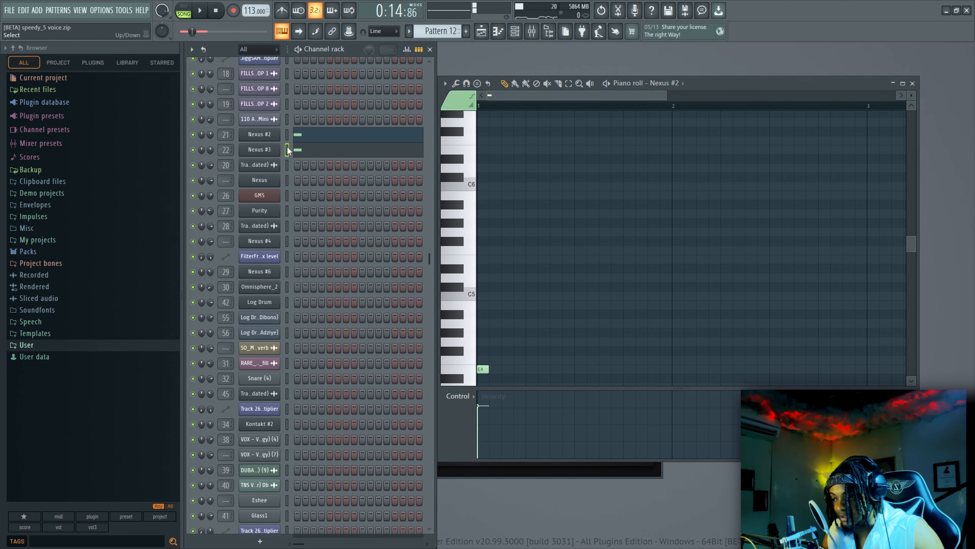
{"action": "left_click", "coordinate": [272, 151]}
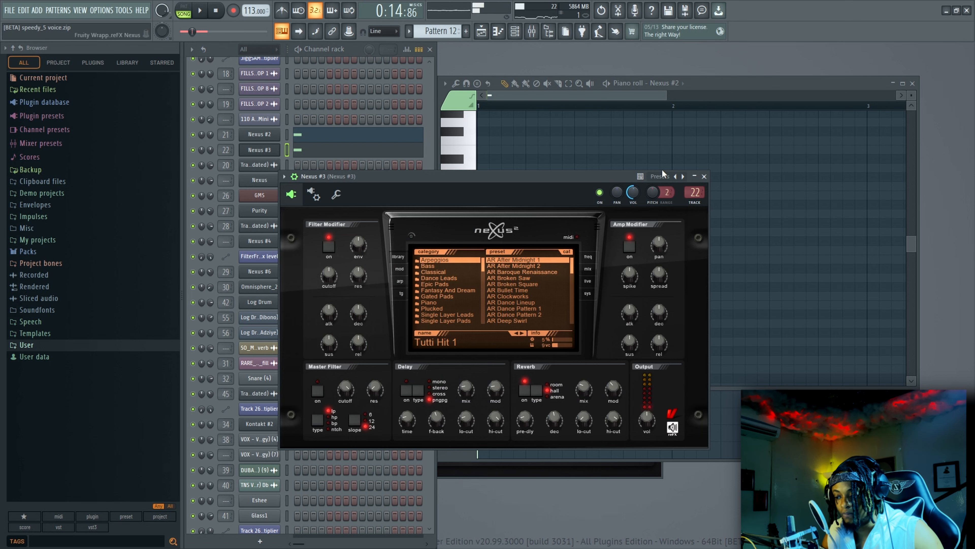
{"action": "left_click", "coordinate": [704, 177]}
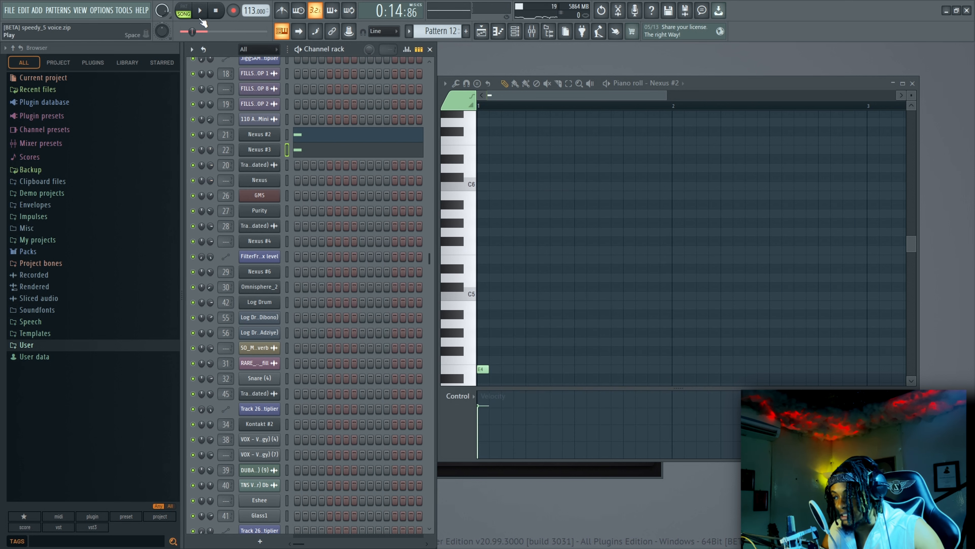
Return to the playlist, start playback from about bar 8, unmute Track 21 and restart from just before bar 8.
{"action": "key", "text": "F5"}
{"action": "key", "text": "space"}
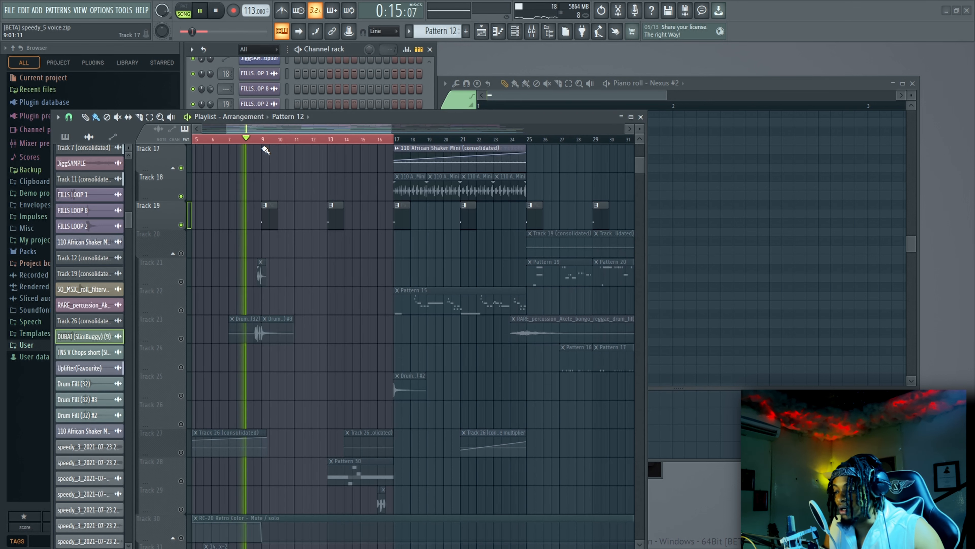
{"action": "left_click", "coordinate": [181, 282]}
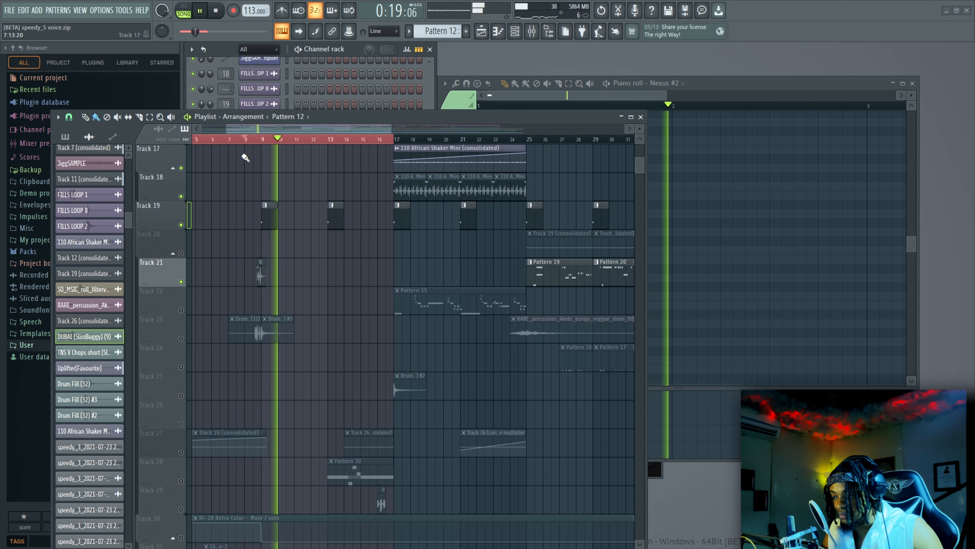
{"action": "left_click", "coordinate": [235, 139]}
Unmute Track 23 and play the arrangement from bar 8 through its Drum Fill clips, stopping after them.
{"action": "left_click", "coordinate": [184, 339]}
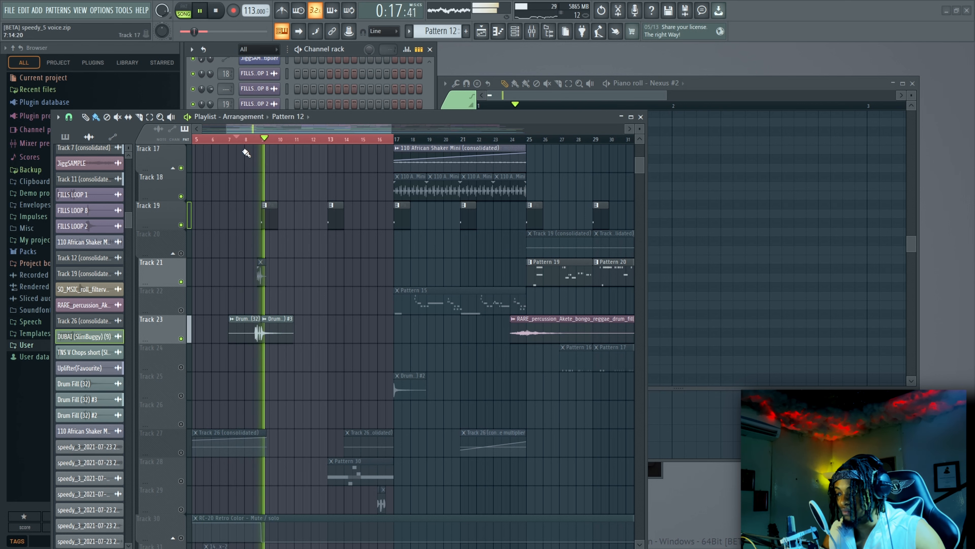
{"action": "scroll", "coordinate": [246, 140], "scroll_direction": "up", "scroll_amount": 3}
{"action": "left_click", "coordinate": [245, 141]}
{"action": "scroll", "coordinate": [244, 141], "scroll_direction": "up", "scroll_amount": 4}
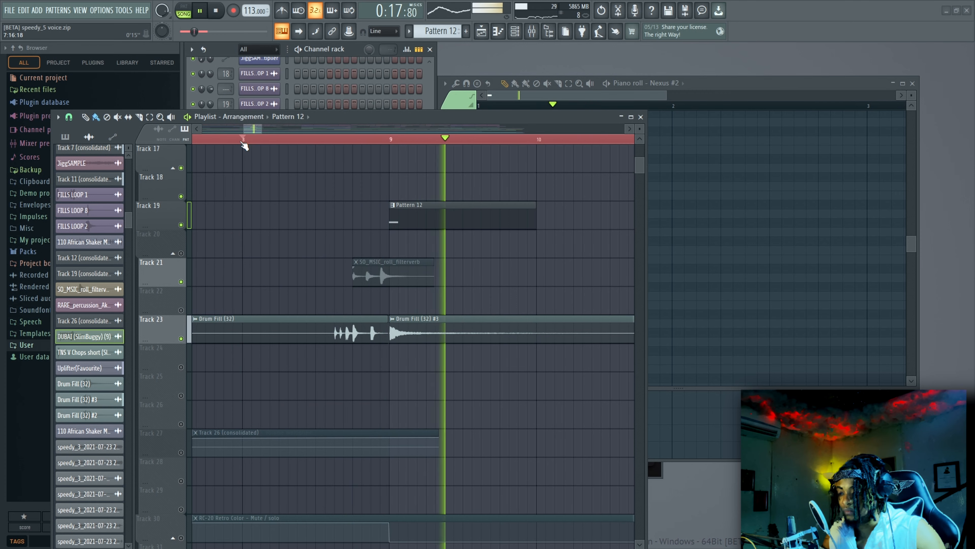
{"action": "scroll", "coordinate": [244, 141], "scroll_direction": "down", "scroll_amount": 6}
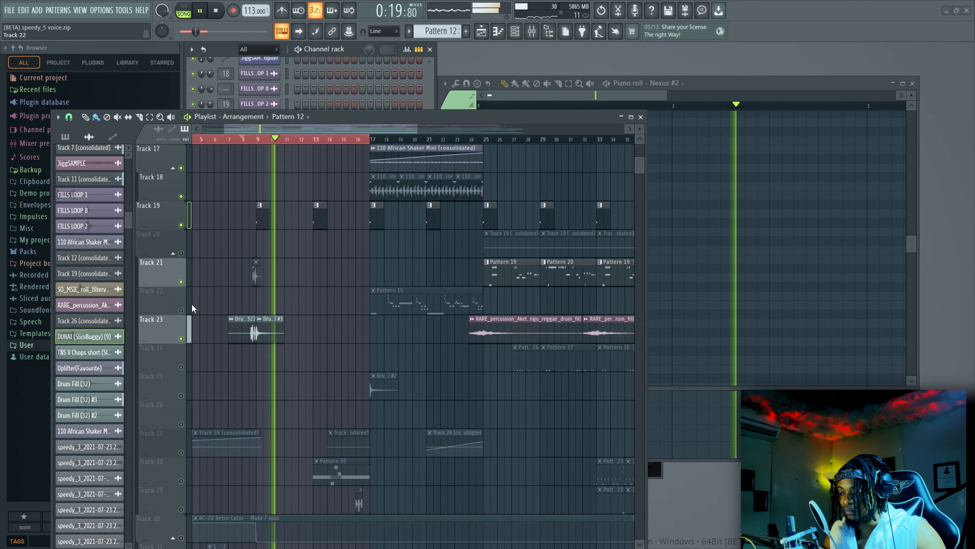
{"action": "scroll", "coordinate": [192, 304], "scroll_direction": "down", "scroll_amount": 10}
{"action": "scroll", "coordinate": [201, 282], "scroll_direction": "down", "scroll_amount": 4}
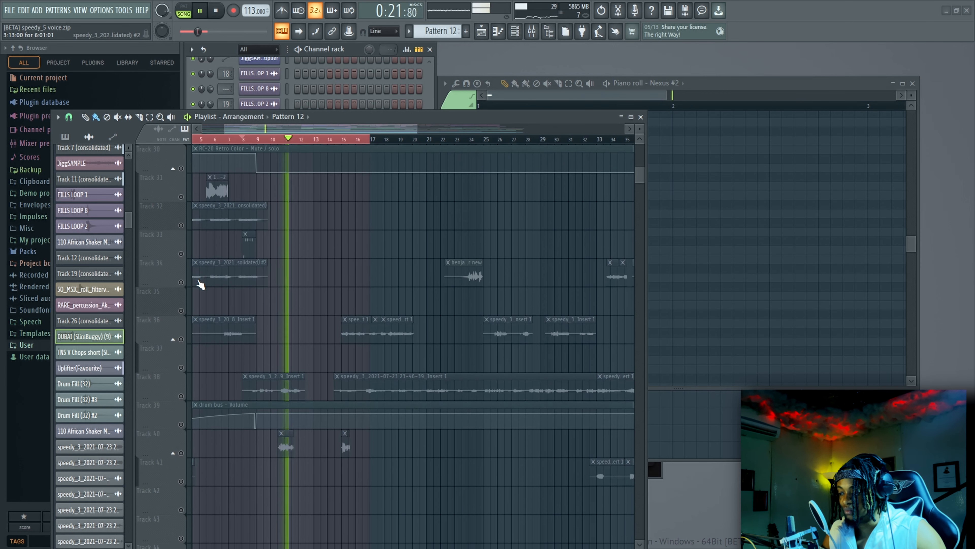
{"action": "key", "text": "space"}
Unmute Track 33 and play the arrangement through its pattern clip at bar 8, stopping at the clip's end.
{"action": "scroll", "coordinate": [196, 326], "scroll_direction": "up", "scroll_amount": 6}
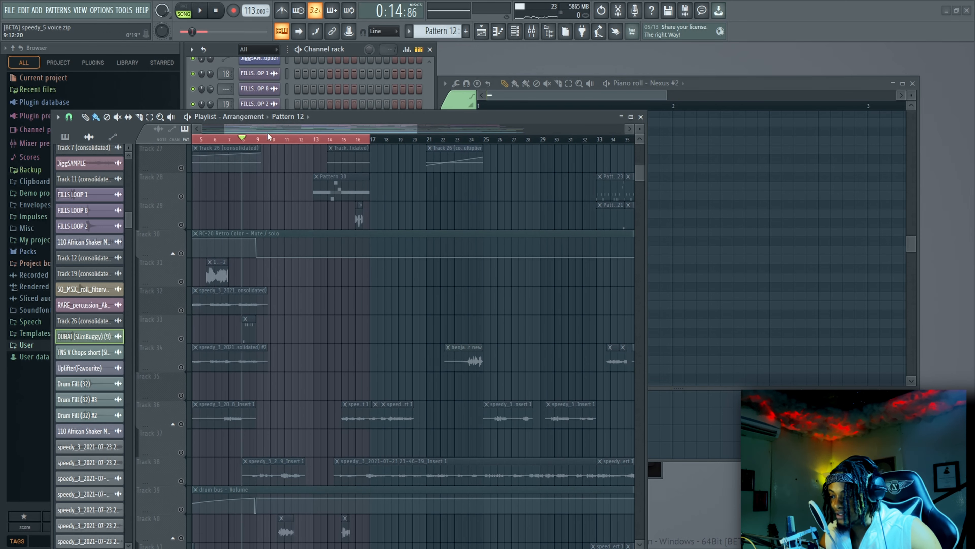
{"action": "left_click_drag", "start_coordinate": [268, 132], "coordinate": [129, 150]}
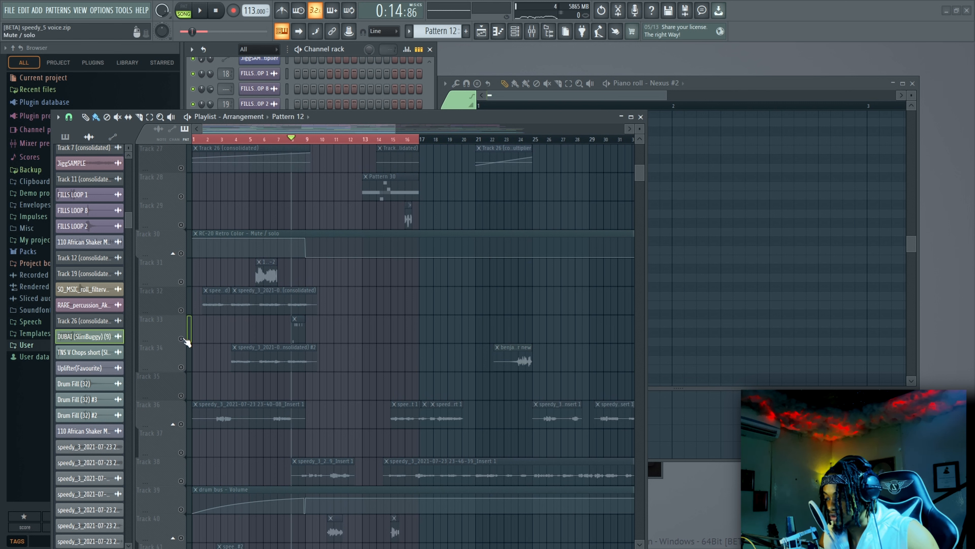
{"action": "key", "text": "space"}
{"action": "key", "text": "space"}
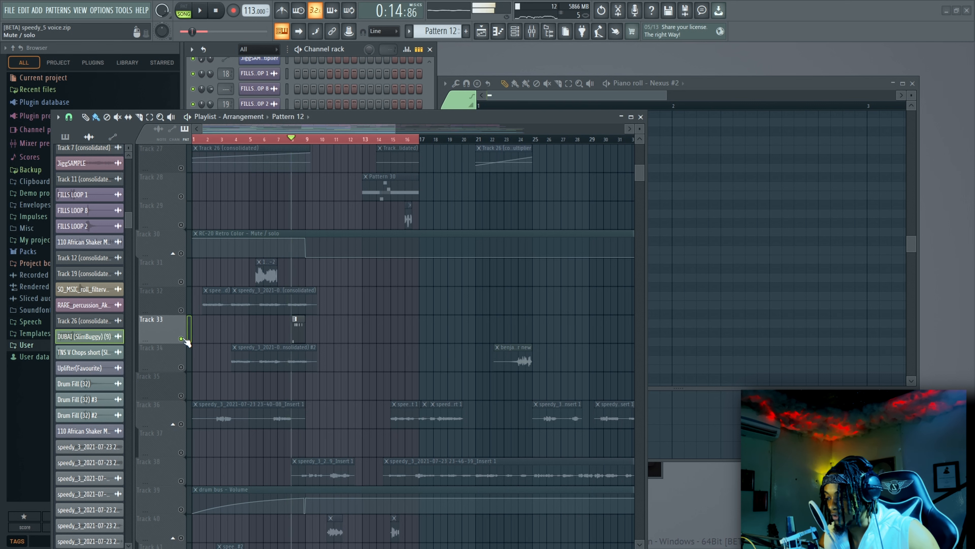
{"action": "key", "text": "space"}
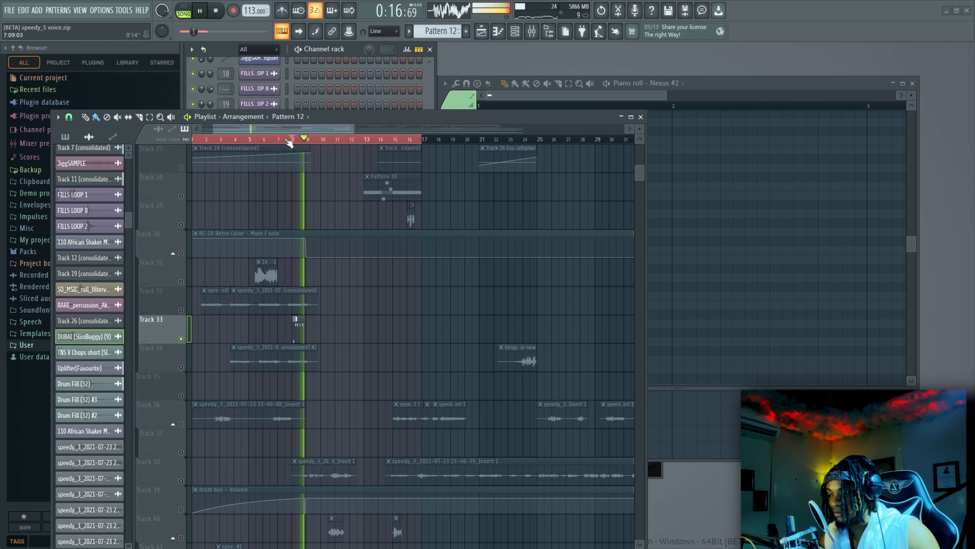
{"action": "scroll", "coordinate": [286, 319], "scroll_direction": "up", "scroll_amount": 4}
{"action": "key", "text": "space"}
Open Pattern 29 from its Track 33 clip, close the playlist and play the Log Drum notes in pattern mode.
{"action": "left_click", "coordinate": [382, 318]}
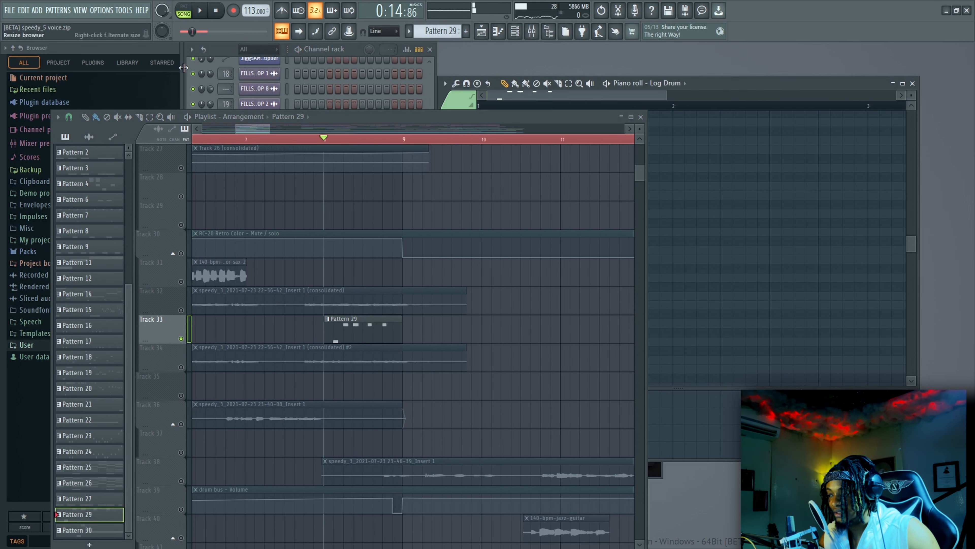
{"action": "left_click", "coordinate": [199, 11]}
{"action": "left_click", "coordinate": [183, 11]}
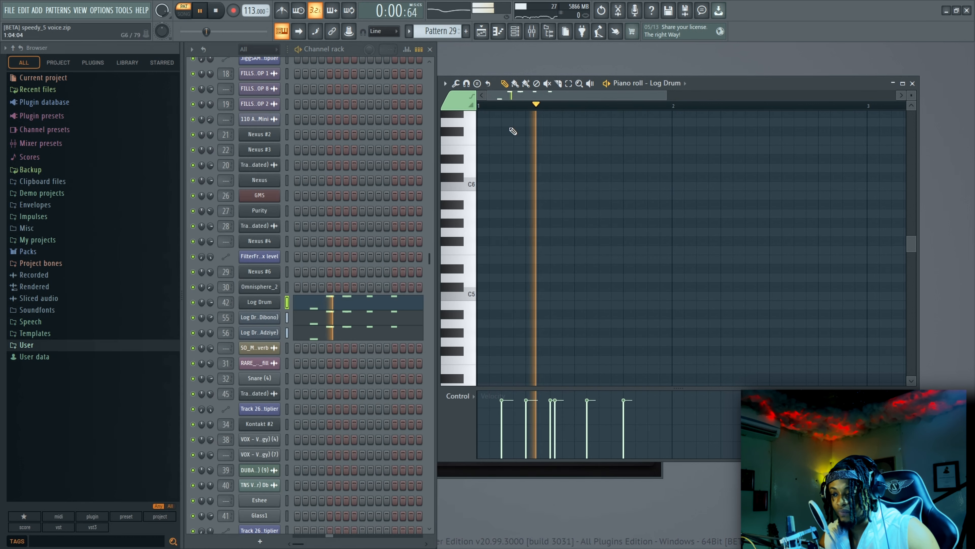
{"action": "left_click", "coordinate": [640, 116]}
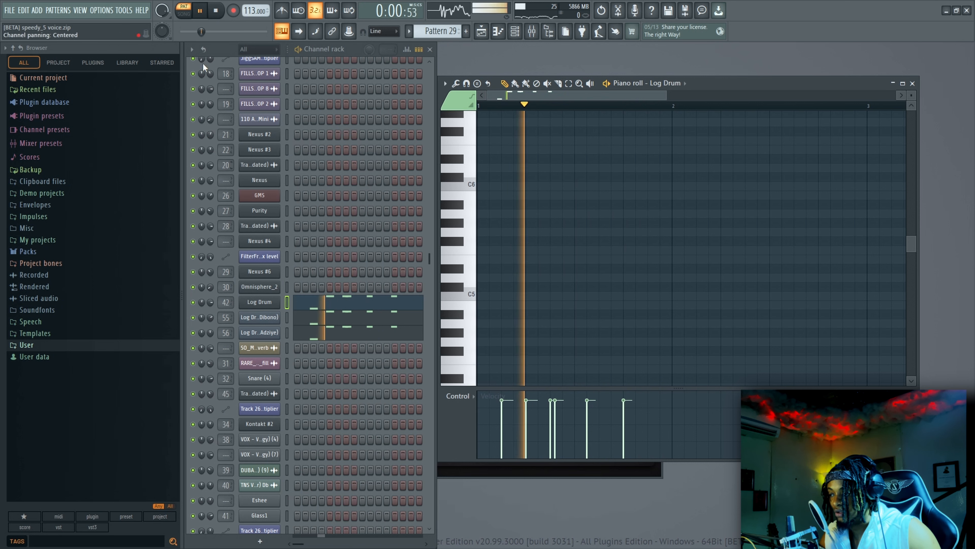
{"action": "key", "text": "space"}
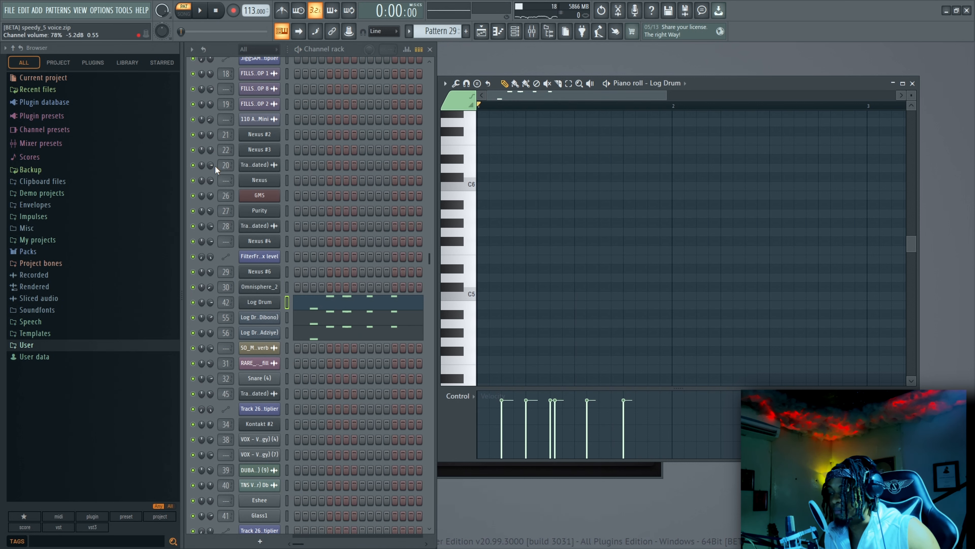
{"action": "key", "text": "space"}
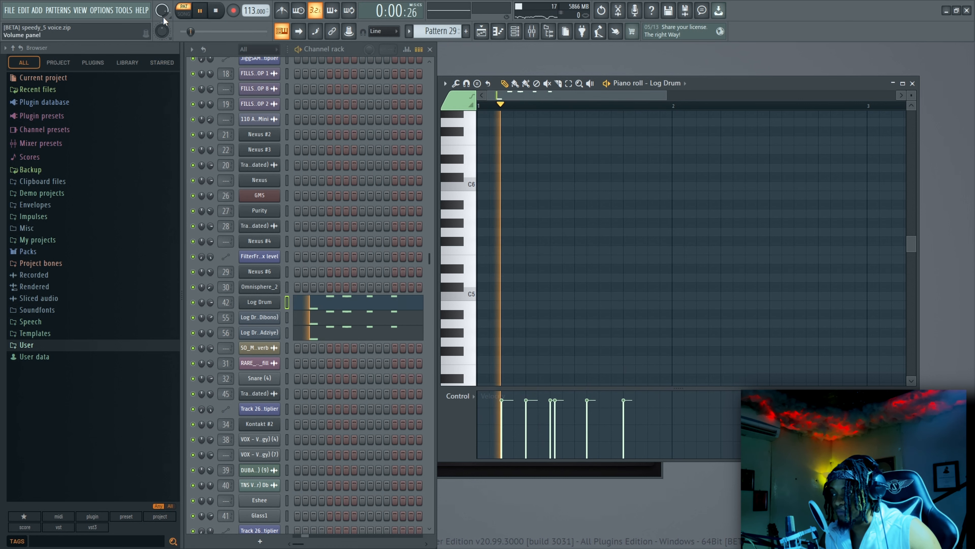
Reopen the playlist and play the arrangement in song mode from bar 1 to about bar 5.
{"action": "key", "text": "F5"}
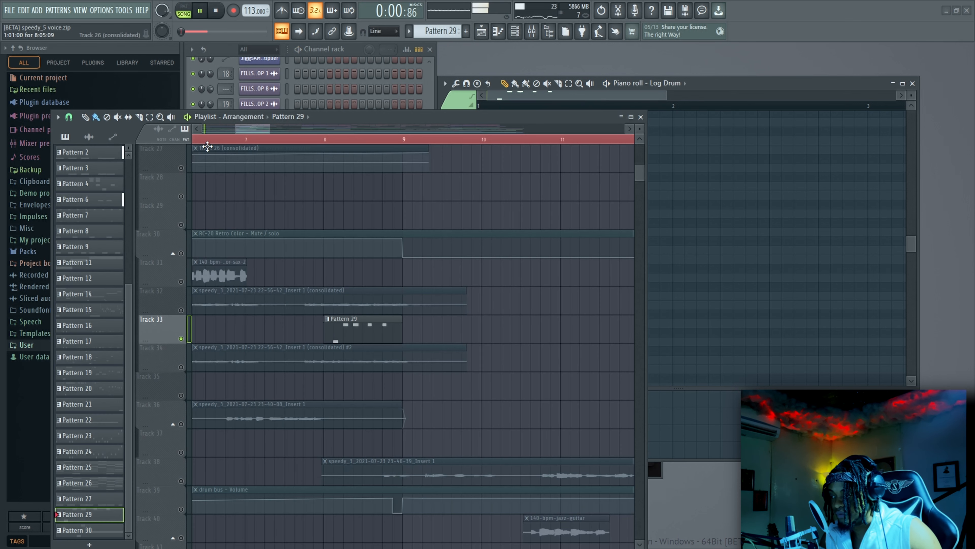
{"action": "scroll", "coordinate": [207, 147], "scroll_direction": "down", "scroll_amount": 6}
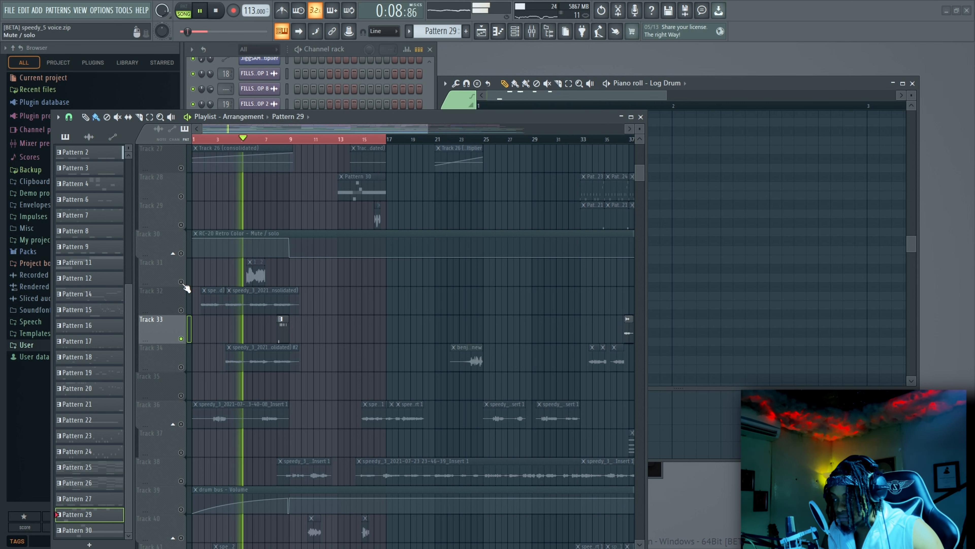
{"action": "key", "text": "space"}
Unmute Track 24 and play its Cymatics - Impact 29 clip from the start of the arrangement, stopping after it.
{"action": "scroll", "coordinate": [184, 295], "scroll_direction": "up", "scroll_amount": 5}
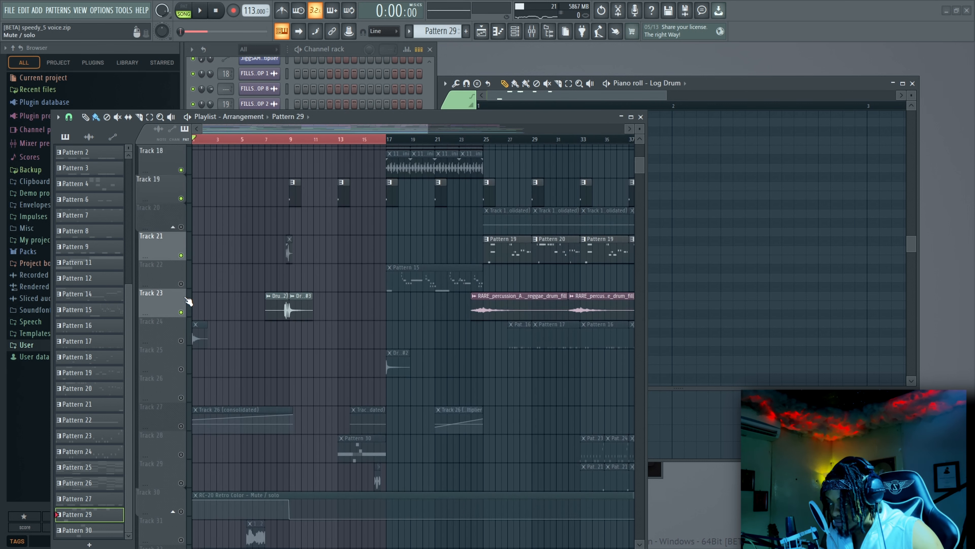
{"action": "scroll", "coordinate": [188, 301], "scroll_direction": "up", "scroll_amount": 3}
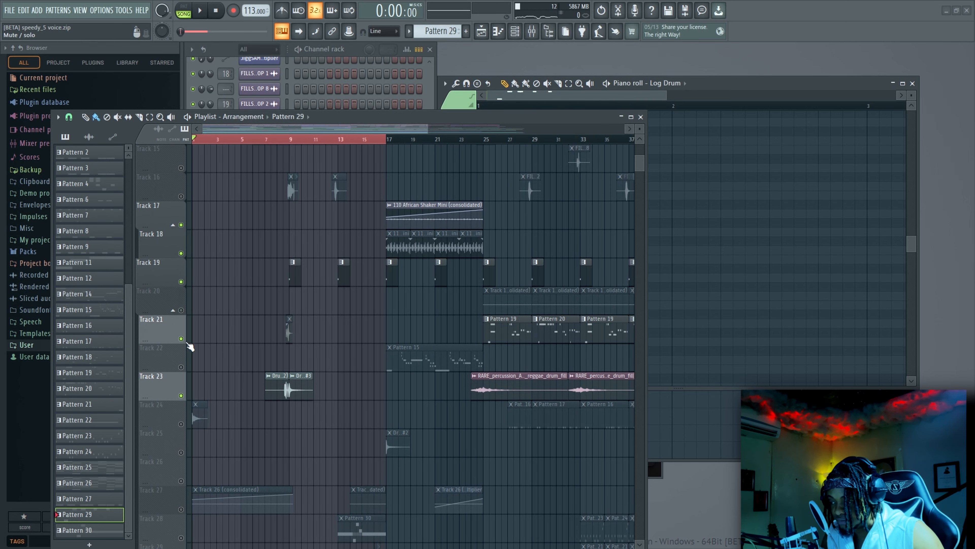
{"action": "scroll", "coordinate": [189, 345], "scroll_direction": "down", "scroll_amount": 2}
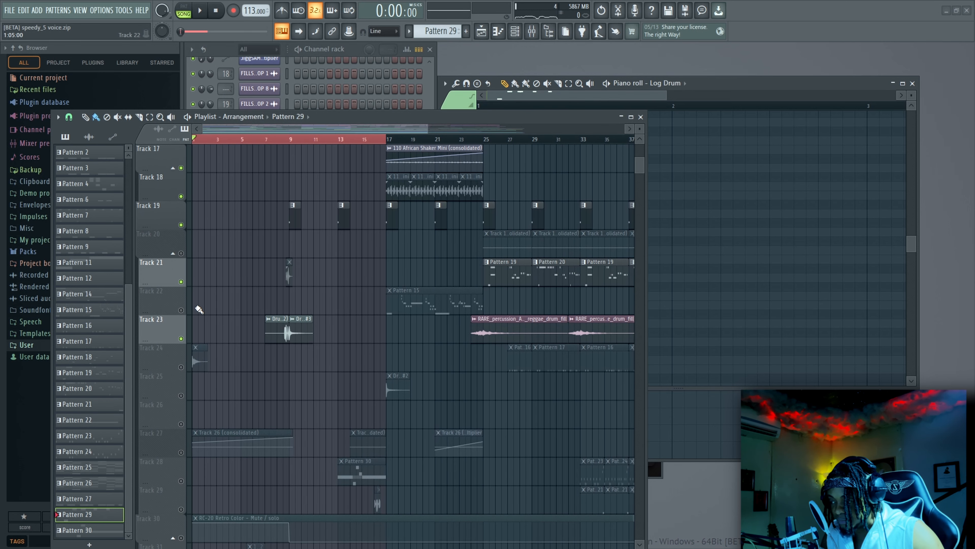
{"action": "scroll", "coordinate": [186, 312], "scroll_direction": "down", "scroll_amount": 3}
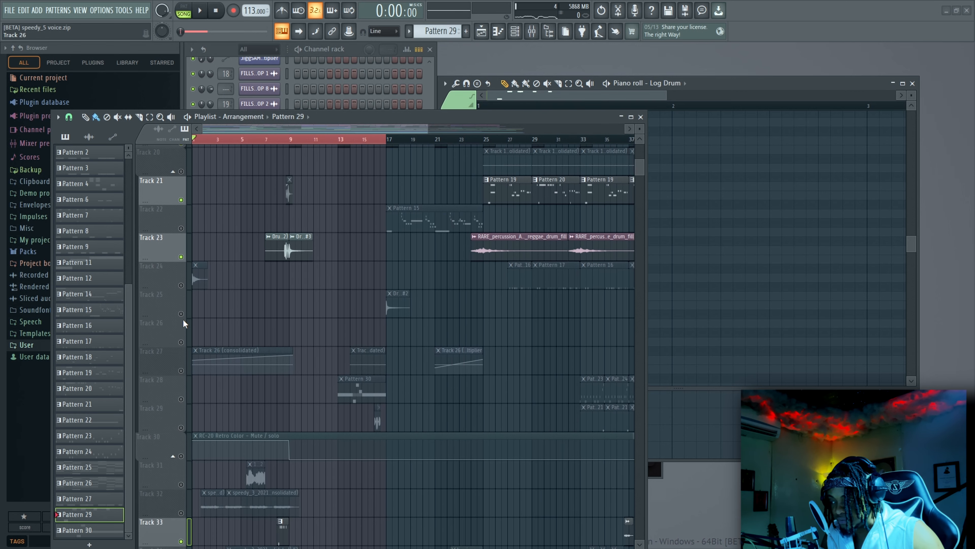
{"action": "left_click", "coordinate": [181, 282]}
{"action": "left_click", "coordinate": [198, 271]}
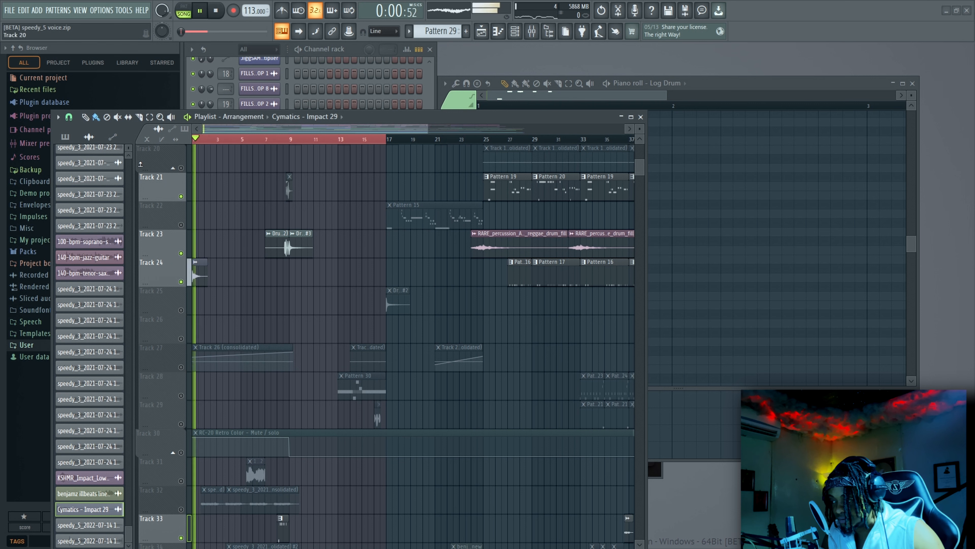
{"action": "key", "text": "space"}
{"action": "key", "text": "space"}
{"action": "key", "text": "space"}
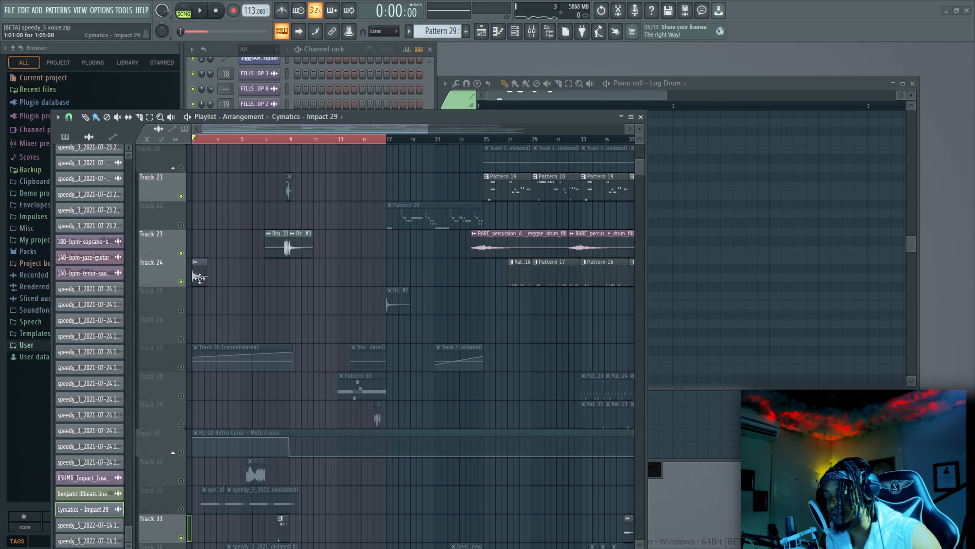
Unmute Track 27 and play the arrangement from the start through its first Track 26 (consolidated) clip.
{"action": "scroll", "coordinate": [199, 278], "scroll_direction": "down", "scroll_amount": 4}
{"action": "left_click", "coordinate": [181, 254]}
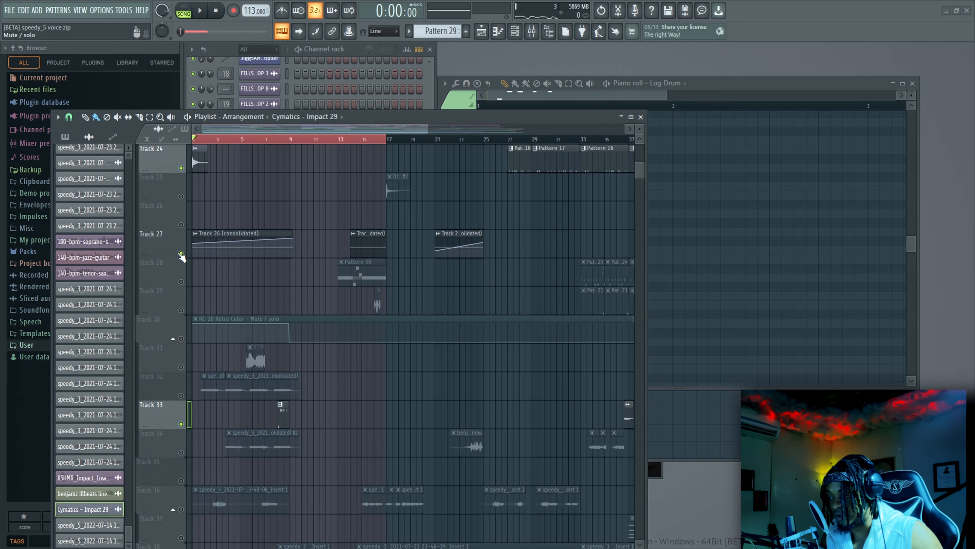
{"action": "left_click", "coordinate": [180, 253]}
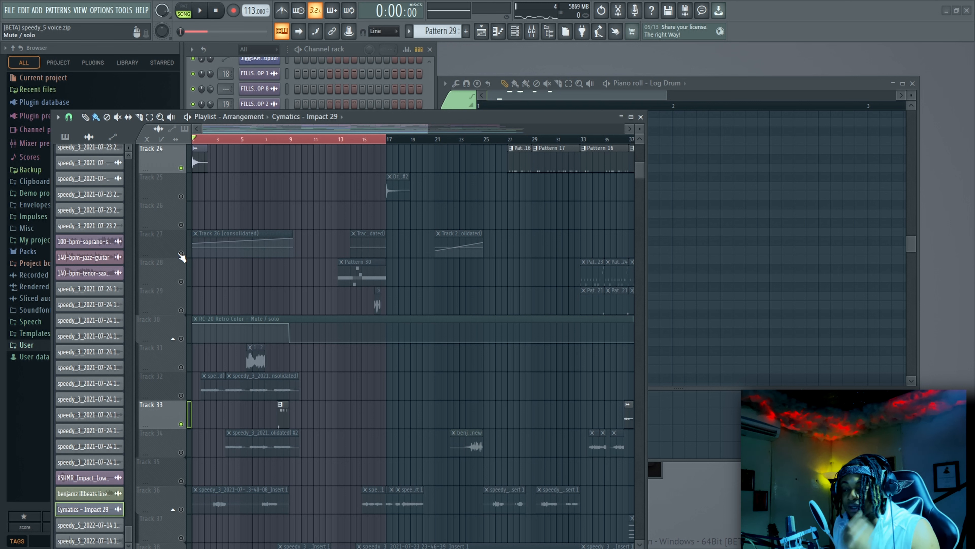
{"action": "left_click", "coordinate": [181, 254]}
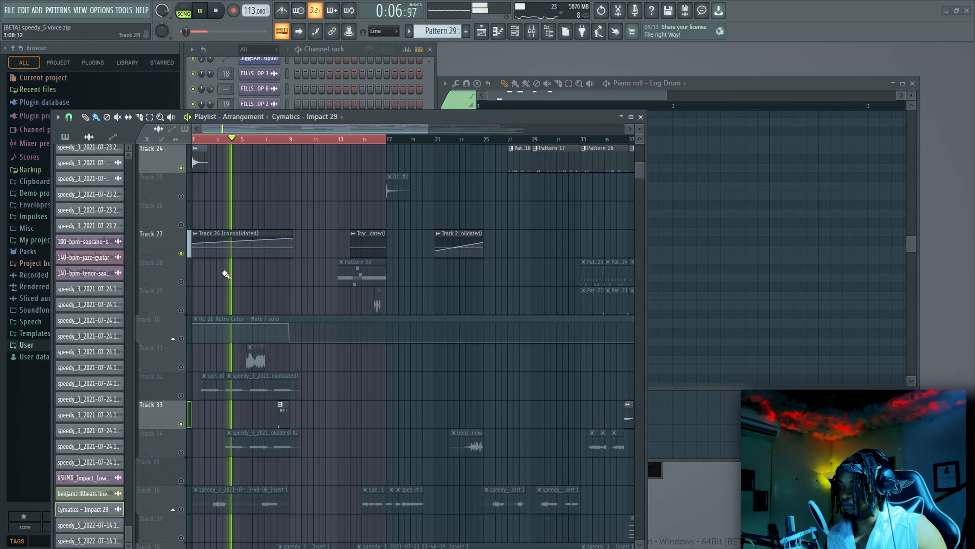
Stop playback, open the channel settings of Track 27's first clip and close the playlist to examine them beside the channel rack.
{"action": "left_click", "coordinate": [227, 235]}
{"action": "key", "text": "space"}
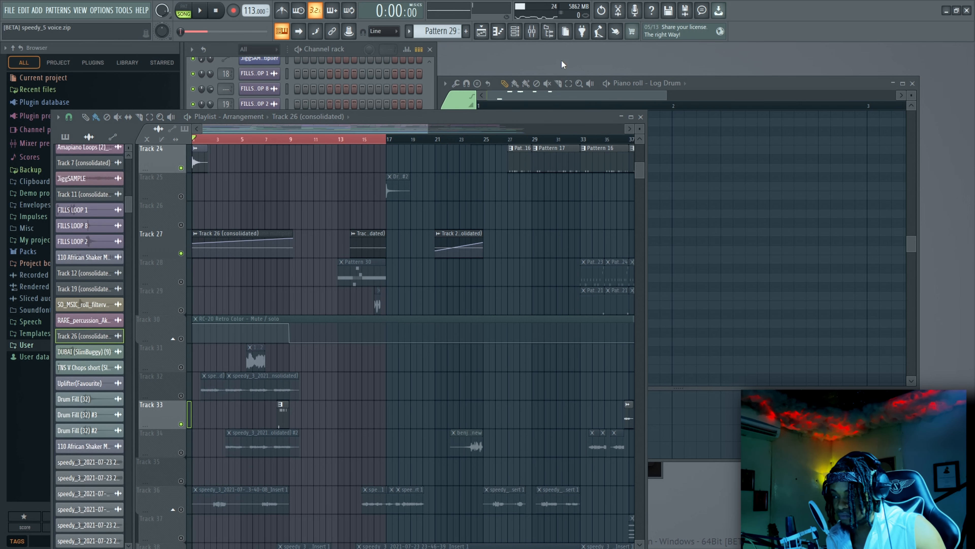
{"action": "left_click_drag", "start_coordinate": [589, 122], "coordinate": [674, 127]}
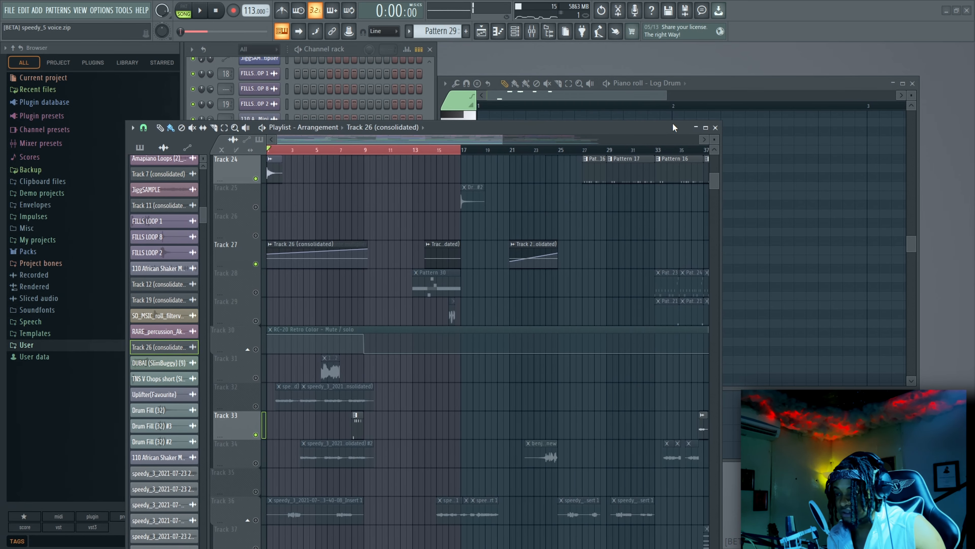
{"action": "left_click", "coordinate": [715, 128]}
{"action": "left_click_drag", "start_coordinate": [523, 177], "coordinate": [634, 138]}
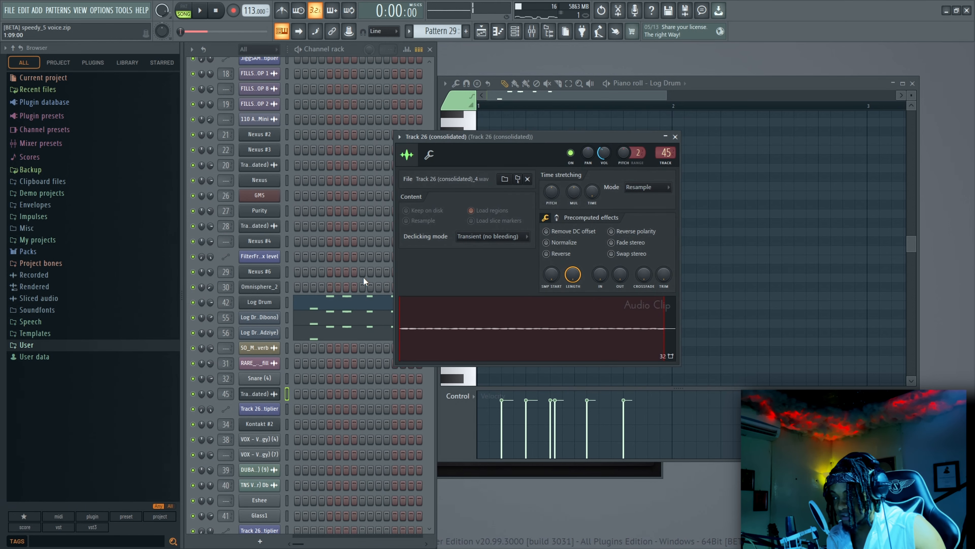
{"action": "scroll", "coordinate": [295, 226], "scroll_direction": "up", "scroll_amount": 6}
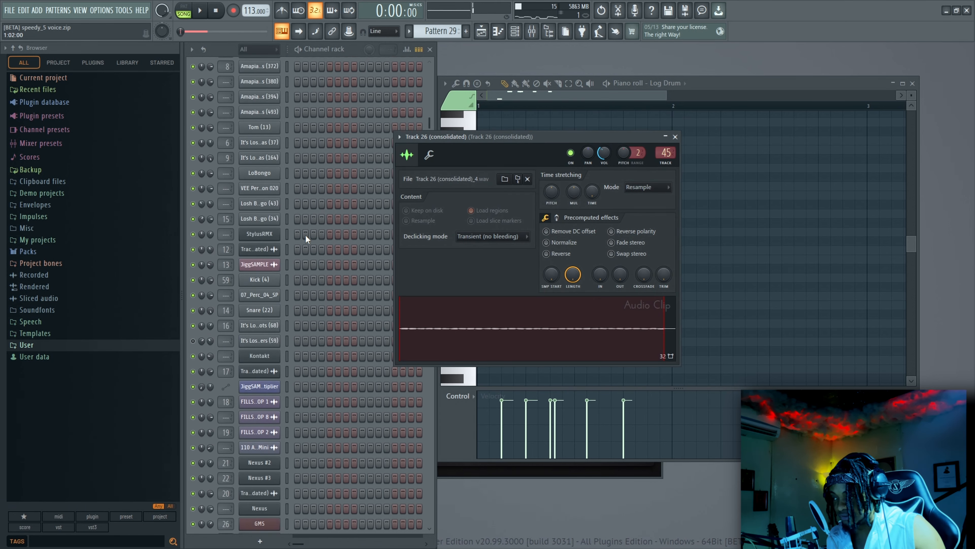
{"action": "scroll", "coordinate": [307, 268], "scroll_direction": "down", "scroll_amount": 2}
{"action": "left_click", "coordinate": [288, 330]}
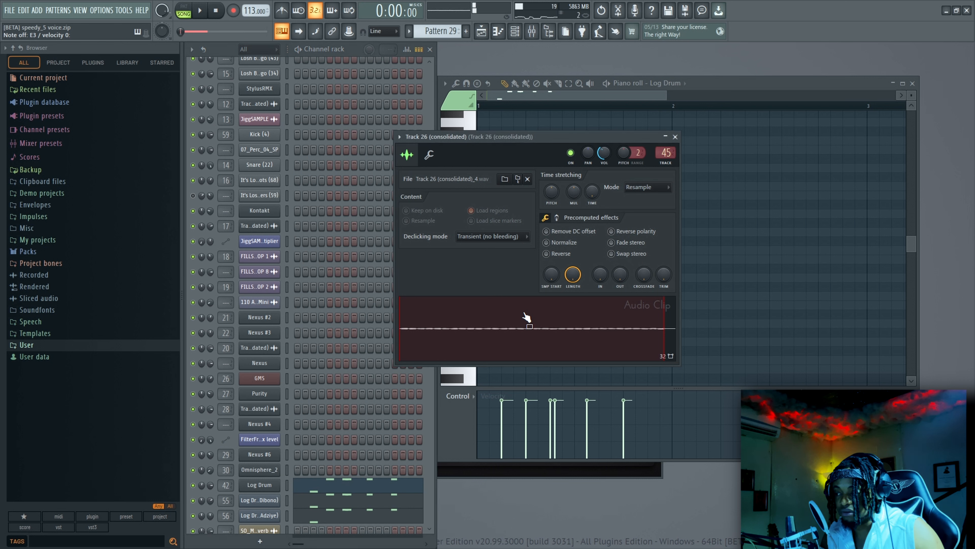
Copy the Track 26 (consolidated) channel's volume value, paste it back as 40% and close the channel settings.
{"action": "right_click", "coordinate": [604, 154]}
{"action": "left_click", "coordinate": [627, 287]}
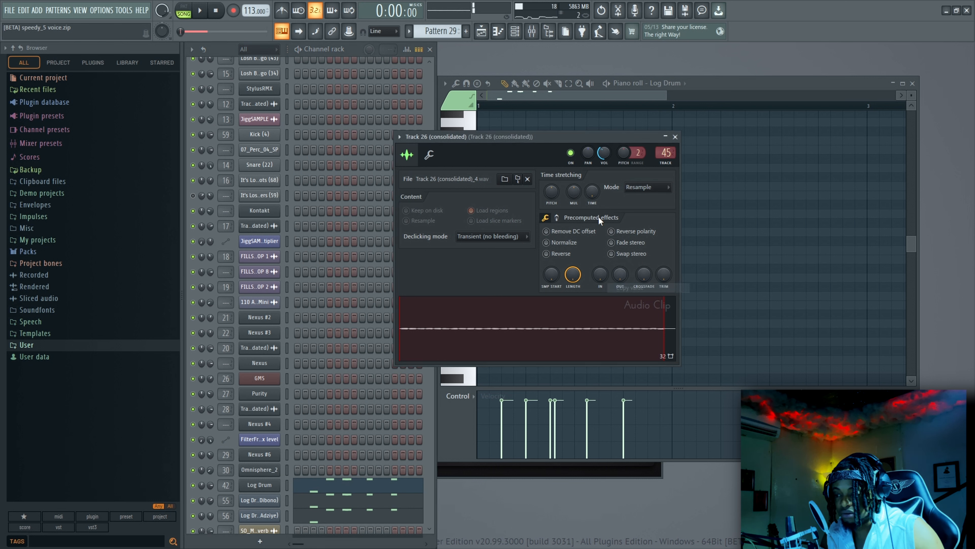
{"action": "right_click", "coordinate": [604, 154]}
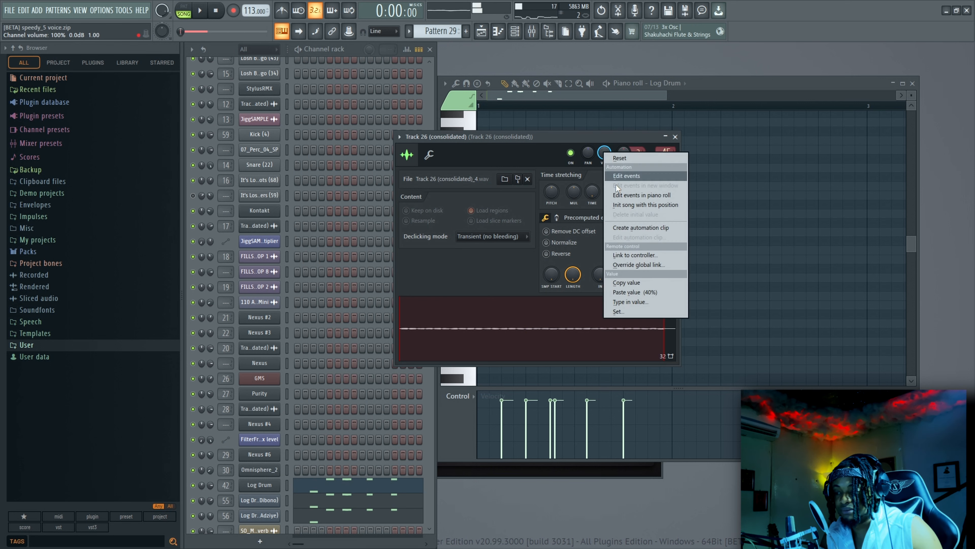
{"action": "left_click", "coordinate": [635, 293]}
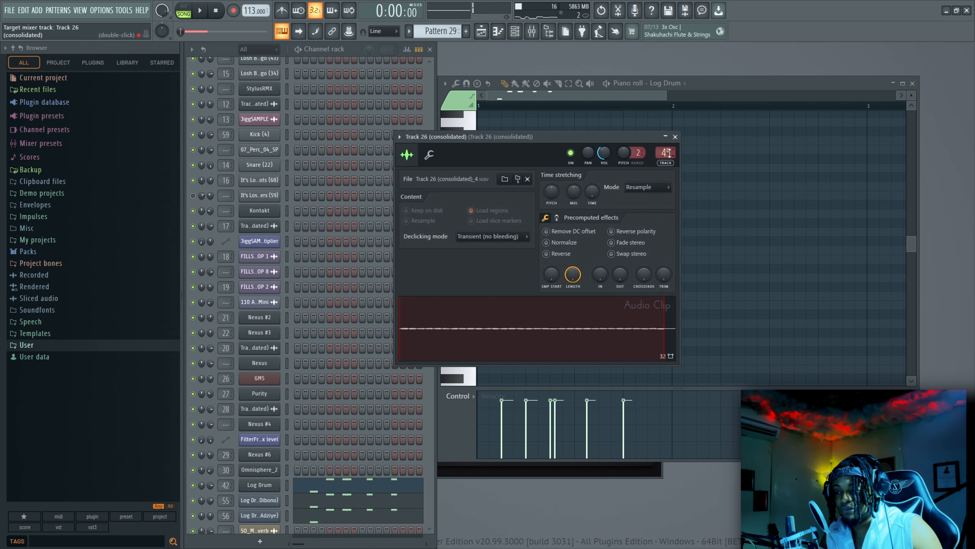
{"action": "left_click", "coordinate": [675, 137]}
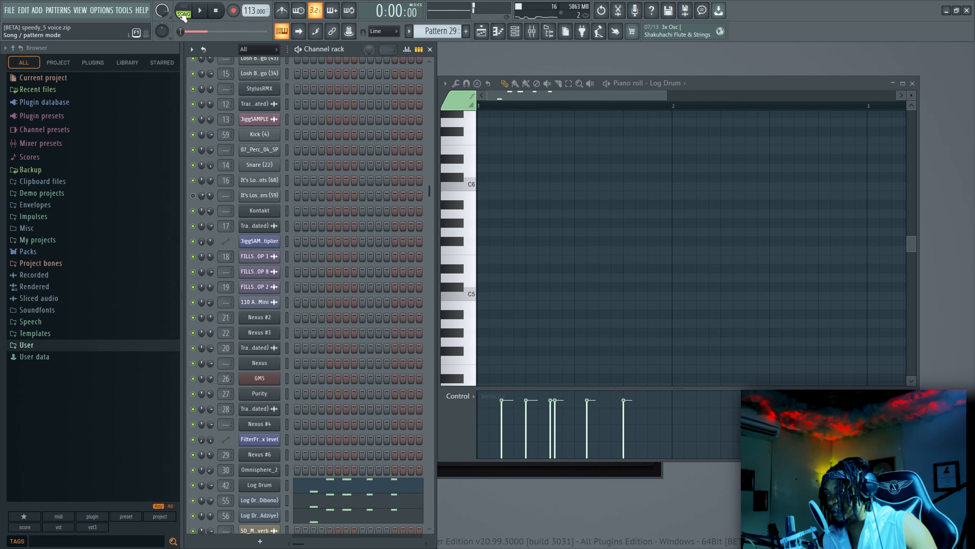
Reopen the playlist, stop playback and try unmuting Track 30's RC-20 Retro Color - Mute / solo automation.
{"action": "key", "text": "F5"}
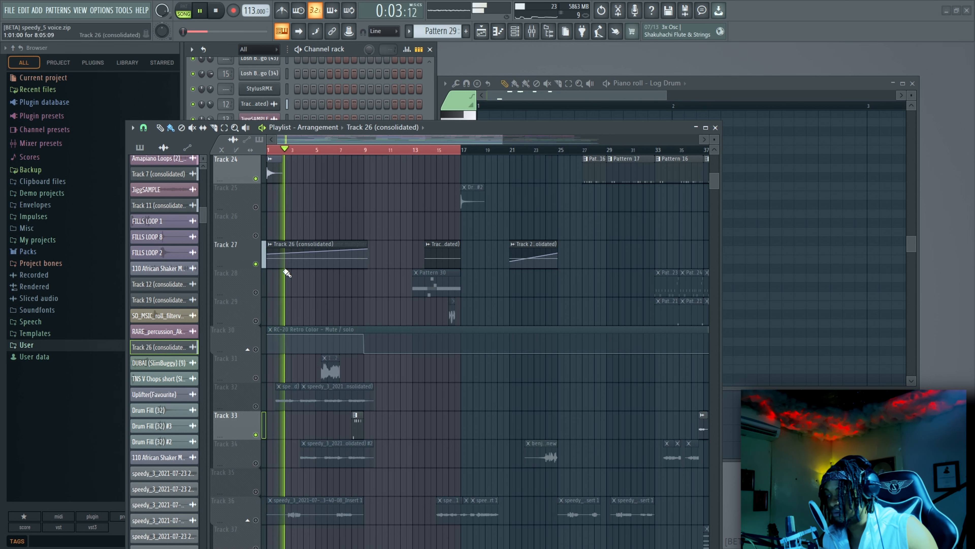
{"action": "key", "text": "space"}
{"action": "left_click", "coordinate": [256, 349]}
{"action": "scroll", "coordinate": [265, 344], "scroll_direction": "down", "scroll_amount": 4}
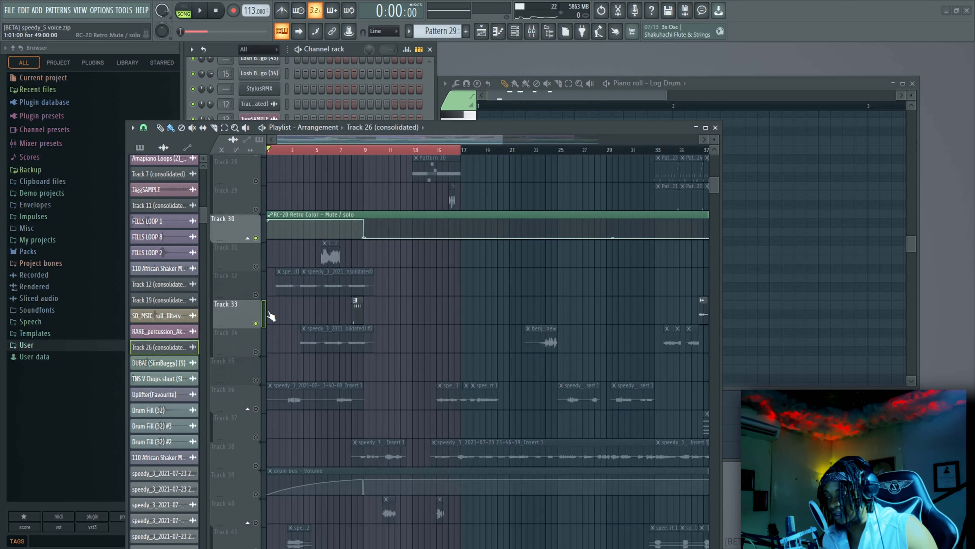
{"action": "scroll", "coordinate": [272, 304], "scroll_direction": "up", "scroll_amount": 3}
{"action": "scroll", "coordinate": [284, 249], "scroll_direction": "down", "scroll_amount": 4}
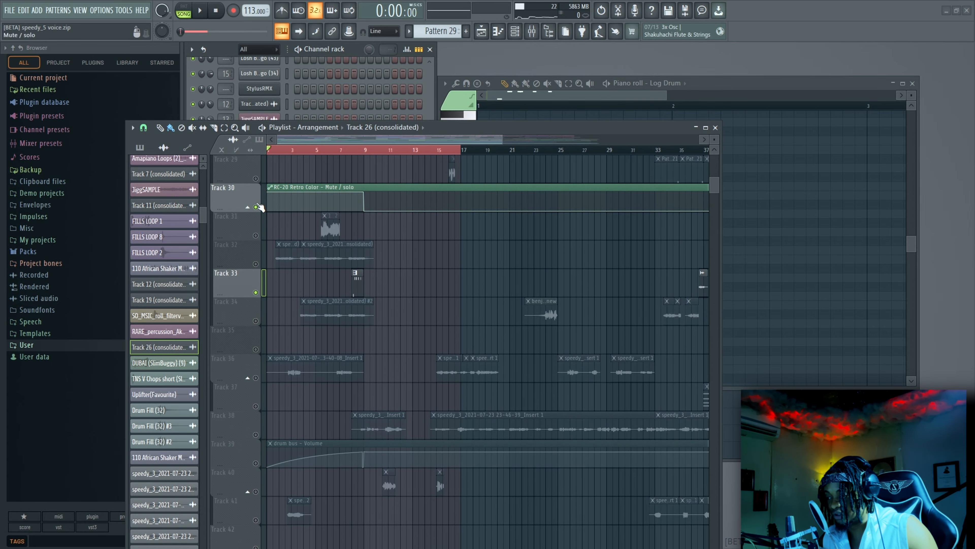
Look through the whole playlist from Track 1 to Track 58 to examine which tracks and clips are still muted.
{"action": "scroll", "coordinate": [316, 446], "scroll_direction": "down", "scroll_amount": 20}
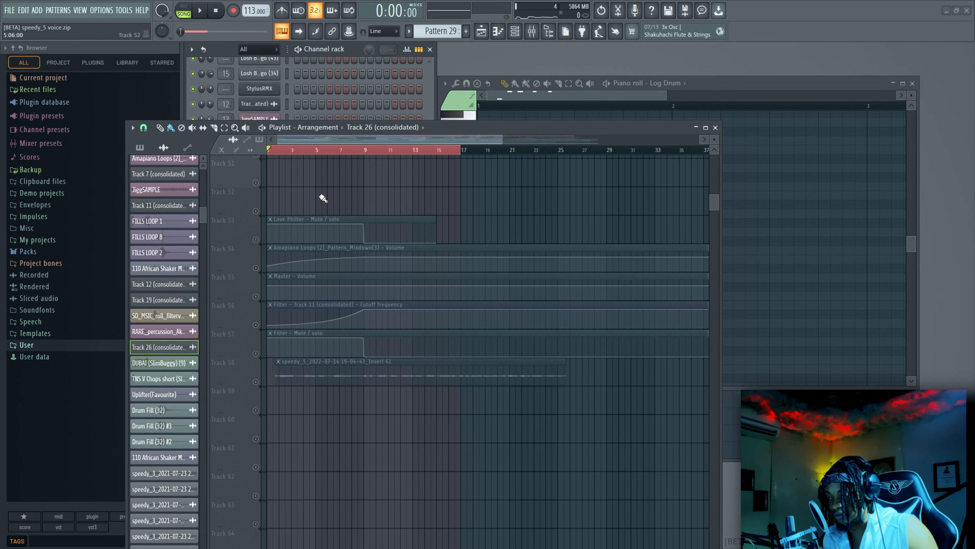
{"action": "scroll", "coordinate": [334, 292], "scroll_direction": "up", "scroll_amount": 20}
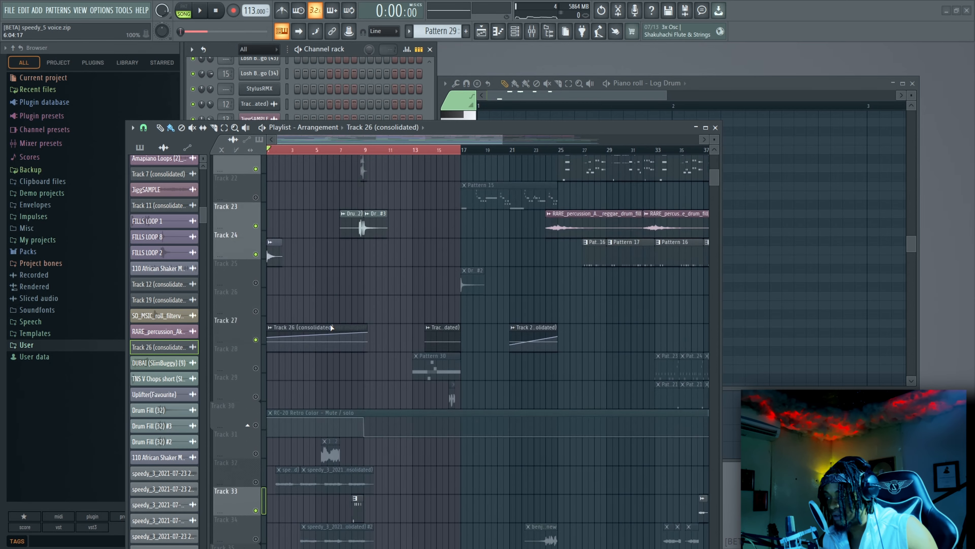
{"action": "scroll", "coordinate": [329, 324], "scroll_direction": "up", "scroll_amount": 8}
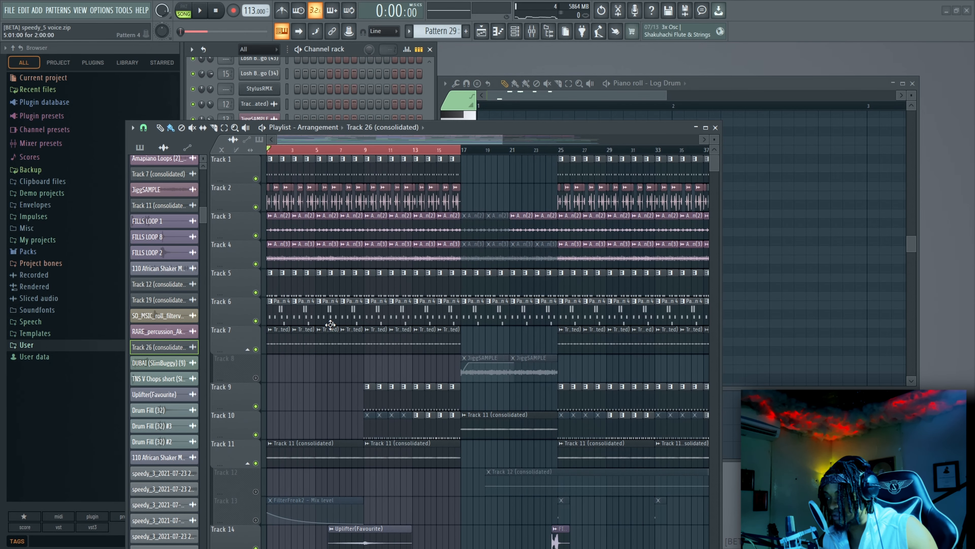
{"action": "scroll", "coordinate": [330, 325], "scroll_direction": "down", "scroll_amount": 4}
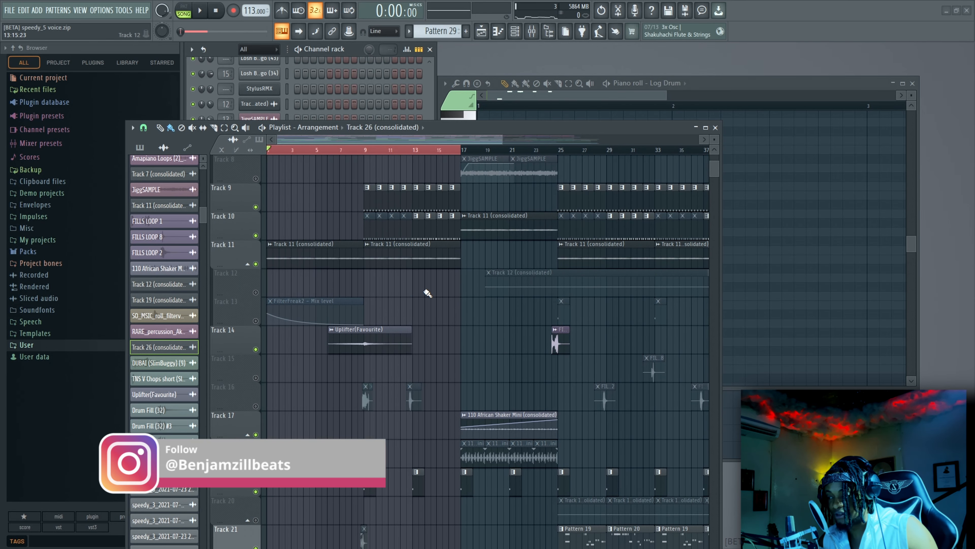
{"action": "scroll", "coordinate": [426, 292], "scroll_direction": "up", "scroll_amount": 7}
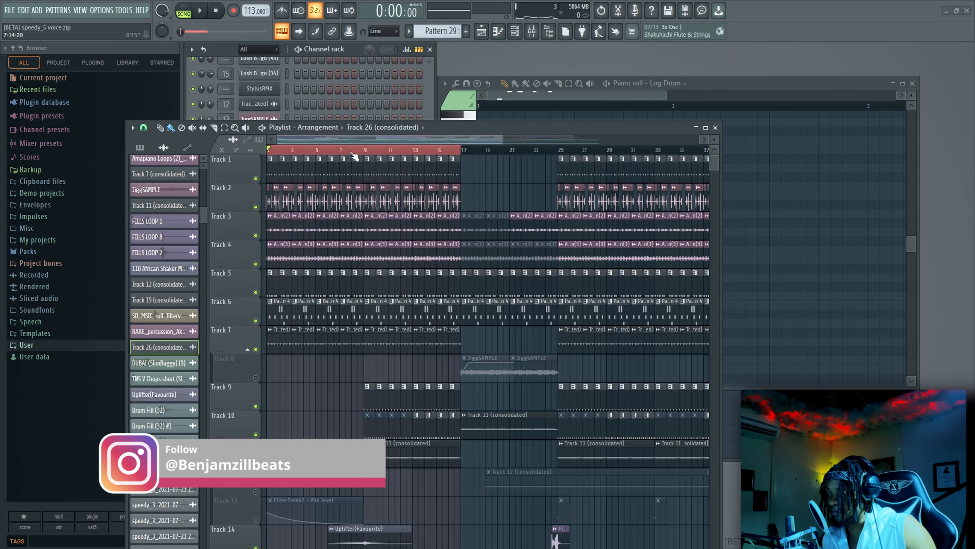
{"action": "scroll", "coordinate": [354, 152], "scroll_direction": "down", "scroll_amount": 3}
{"action": "scroll", "coordinate": [386, 243], "scroll_direction": "down", "scroll_amount": 17}
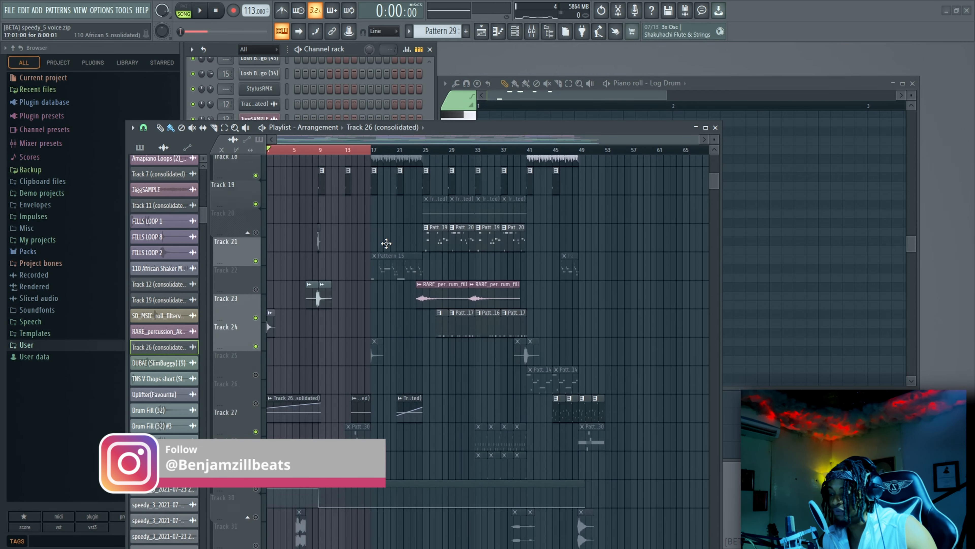
{"action": "scroll", "coordinate": [386, 243], "scroll_direction": "down", "scroll_amount": 19}
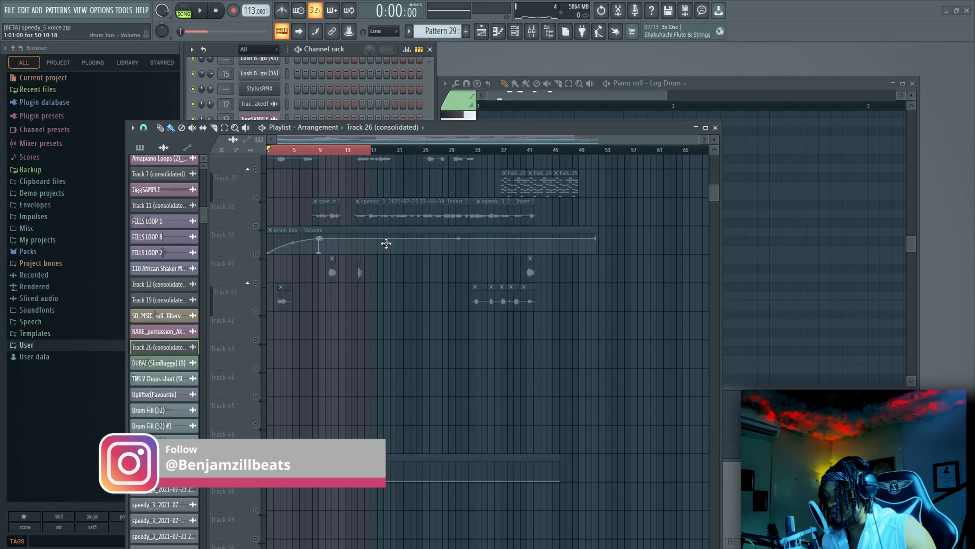
{"action": "scroll", "coordinate": [386, 243], "scroll_direction": "down", "scroll_amount": 16}
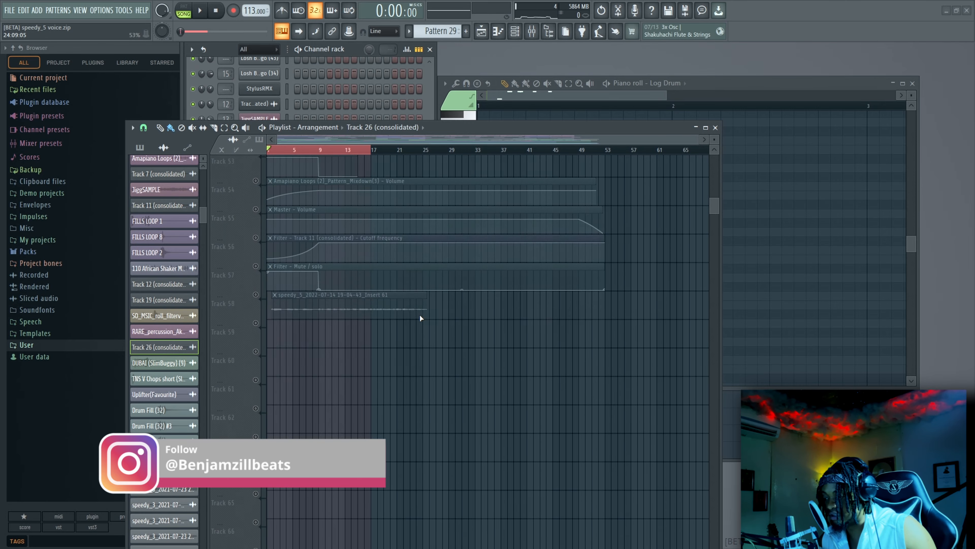
{"action": "scroll", "coordinate": [420, 318], "scroll_direction": "up", "scroll_amount": 20}
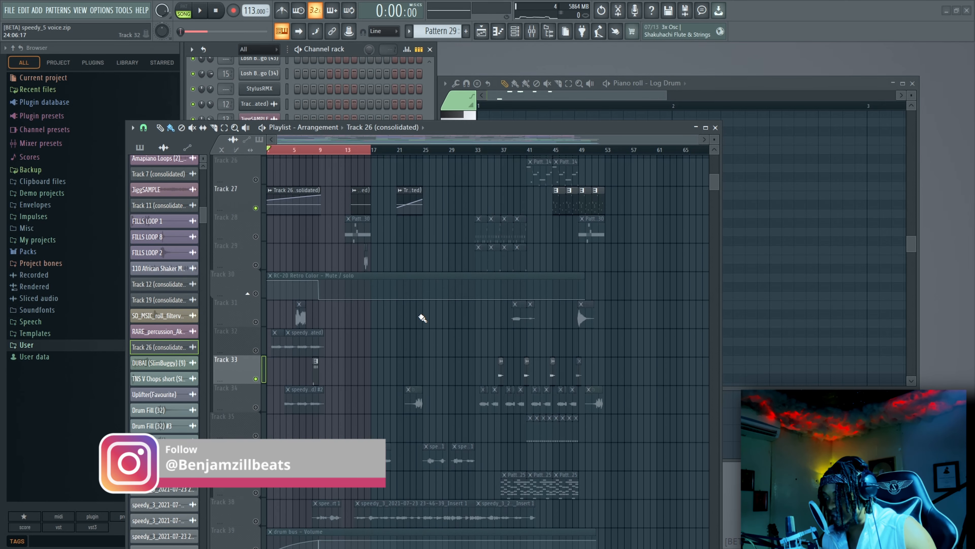
{"action": "scroll", "coordinate": [423, 318], "scroll_direction": "up", "scroll_amount": 9}
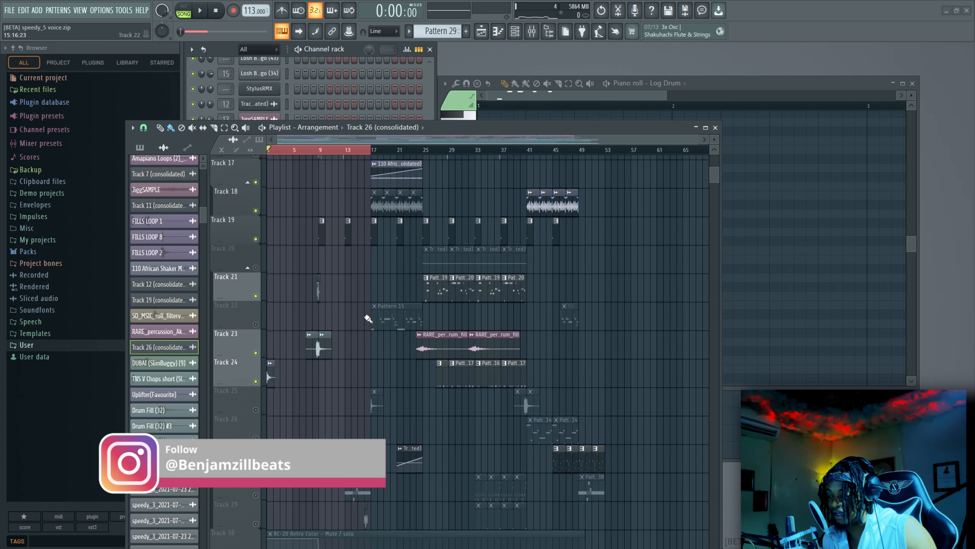
{"action": "scroll", "coordinate": [368, 318], "scroll_direction": "up", "scroll_amount": 16}
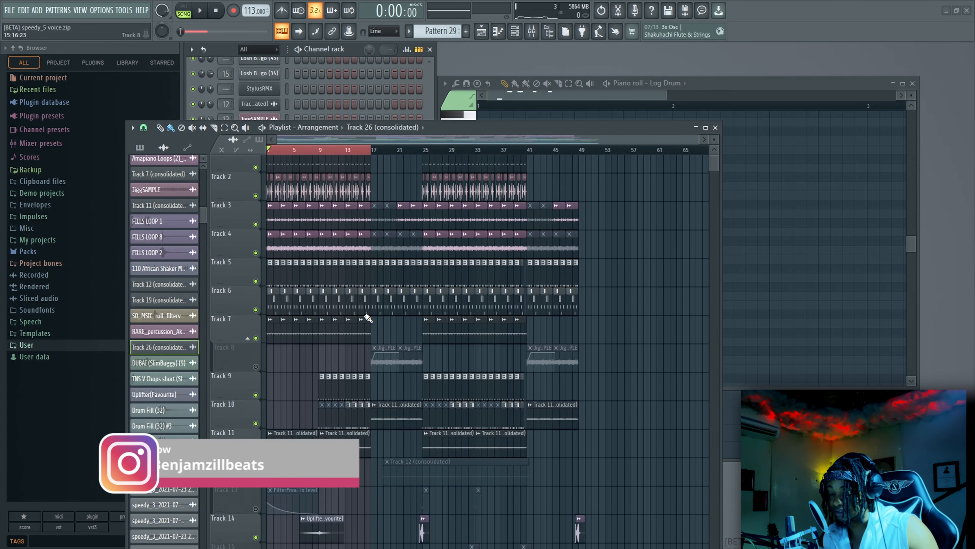
{"action": "scroll", "coordinate": [368, 318], "scroll_direction": "down", "scroll_amount": 19}
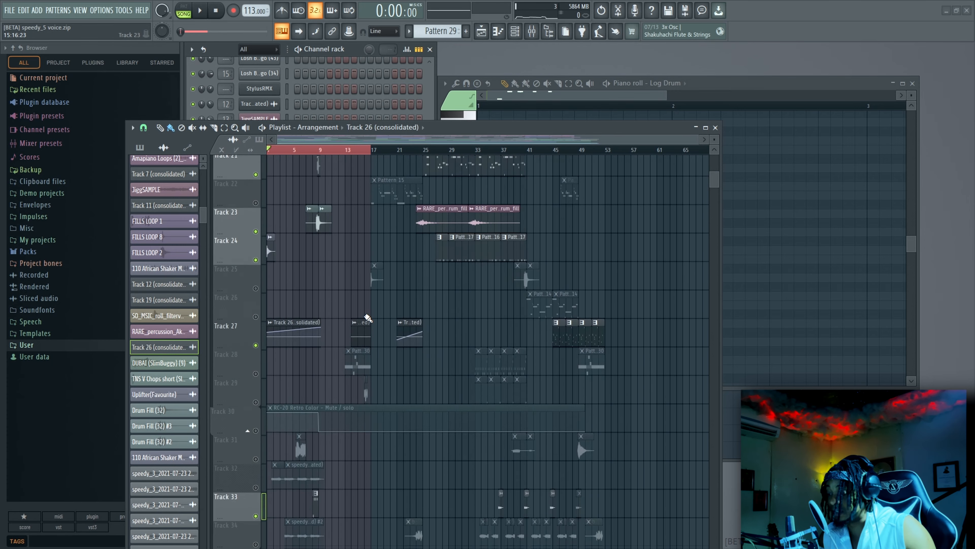
{"action": "scroll", "coordinate": [367, 318], "scroll_direction": "down", "scroll_amount": 8}
Play the arrangement from the start while reviewing the unmuted tracks in its first 16 bars.
{"action": "key", "text": "space"}
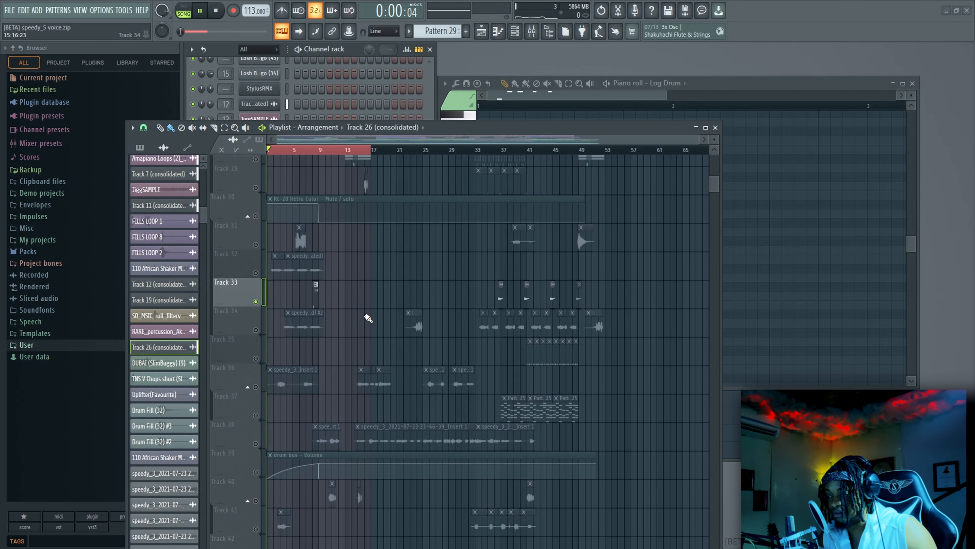
{"action": "scroll", "coordinate": [368, 318], "scroll_direction": "up", "scroll_amount": 8}
{"action": "scroll", "coordinate": [286, 155], "scroll_direction": "up", "scroll_amount": 5}
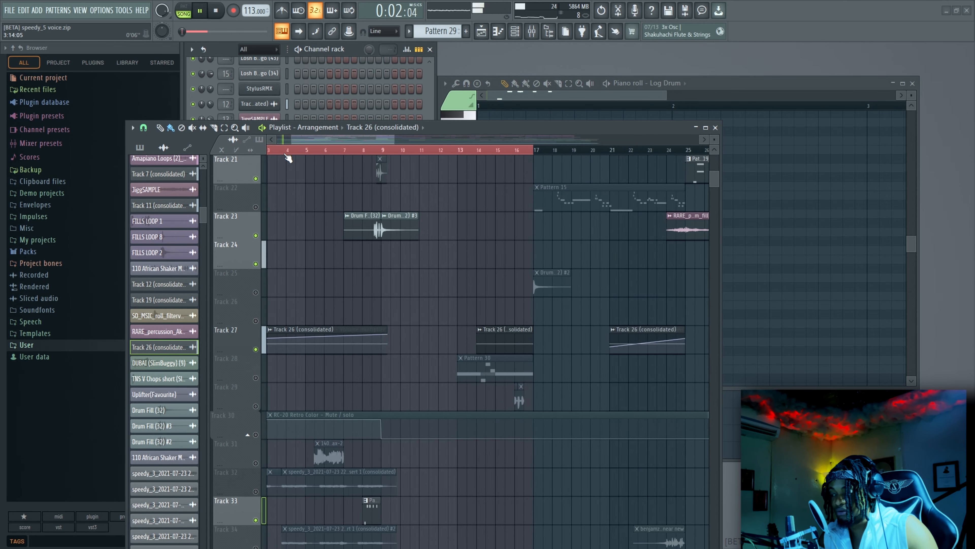
{"action": "scroll", "coordinate": [286, 154], "scroll_direction": "up", "scroll_amount": 2}
{"action": "scroll", "coordinate": [300, 213], "scroll_direction": "up", "scroll_amount": 11}
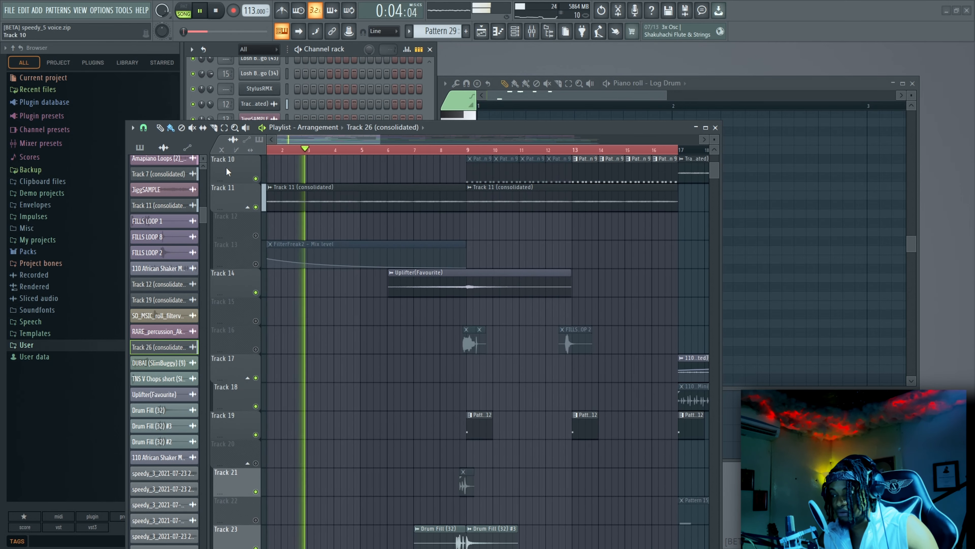
{"action": "scroll", "coordinate": [277, 271], "scroll_direction": "up", "scroll_amount": 9}
{"action": "scroll", "coordinate": [285, 279], "scroll_direction": "down", "scroll_amount": 7}
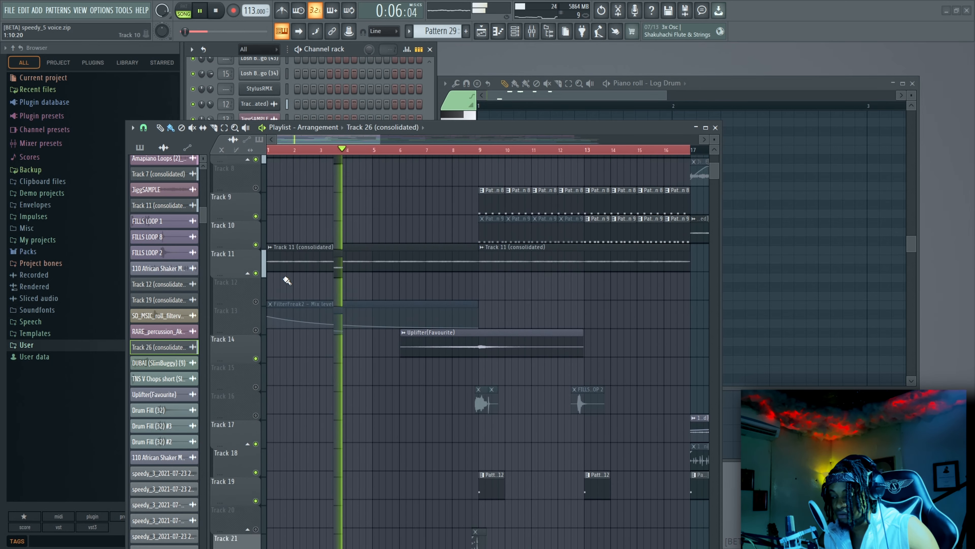
{"action": "scroll", "coordinate": [286, 280], "scroll_direction": "down", "scroll_amount": 20}
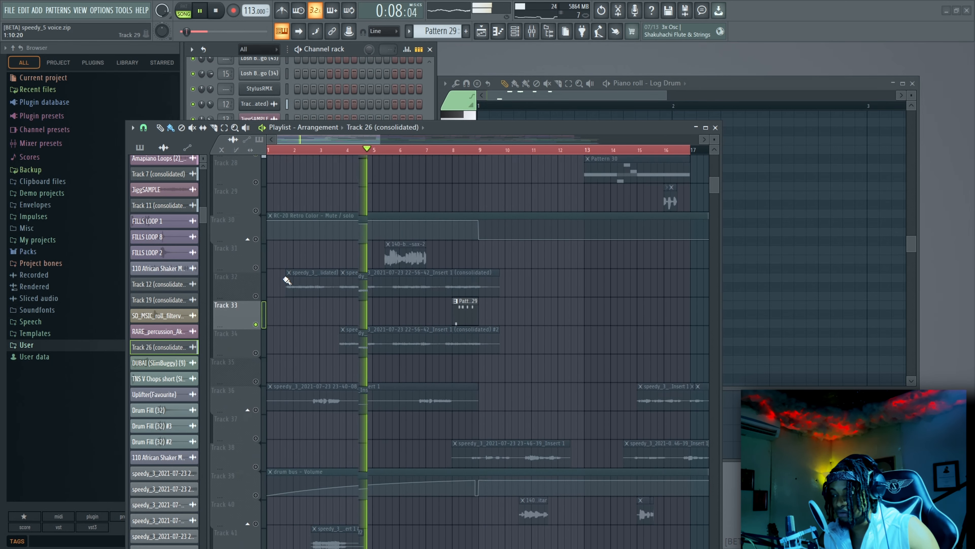
Unmute Tracks 31, 32, 34 to 39 and 41, stopping playback while working down the track list.
{"action": "scroll", "coordinate": [283, 280], "scroll_direction": "down", "scroll_amount": 1}
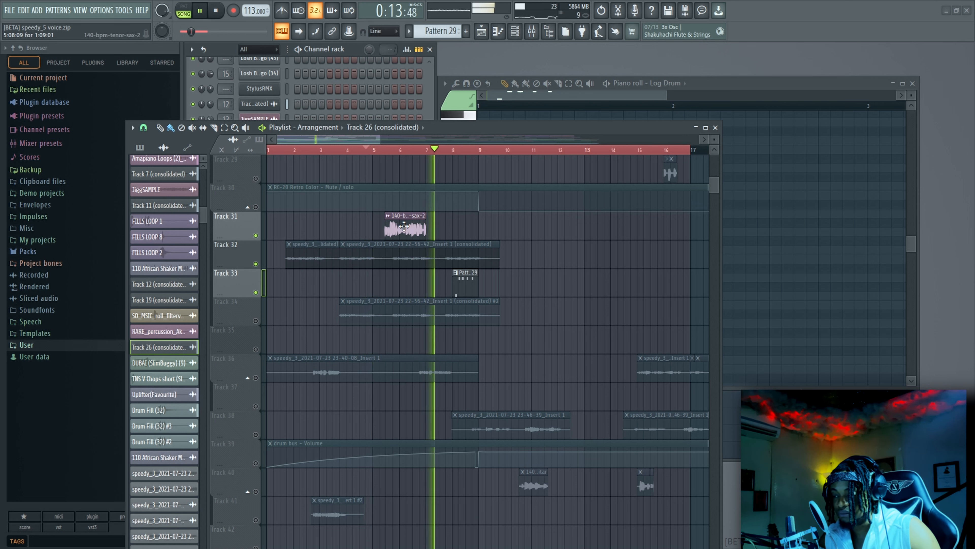
{"action": "key", "text": "space"}
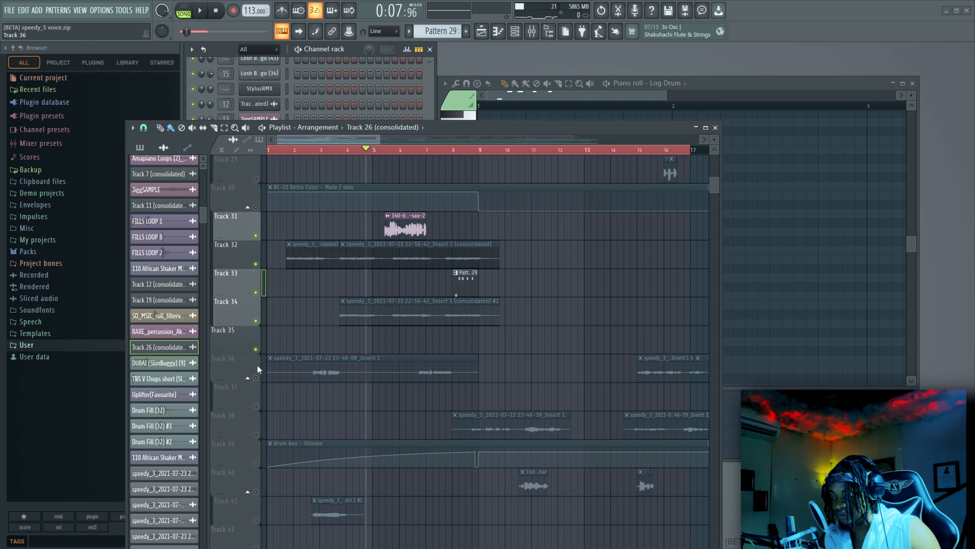
{"action": "left_click", "coordinate": [255, 377]}
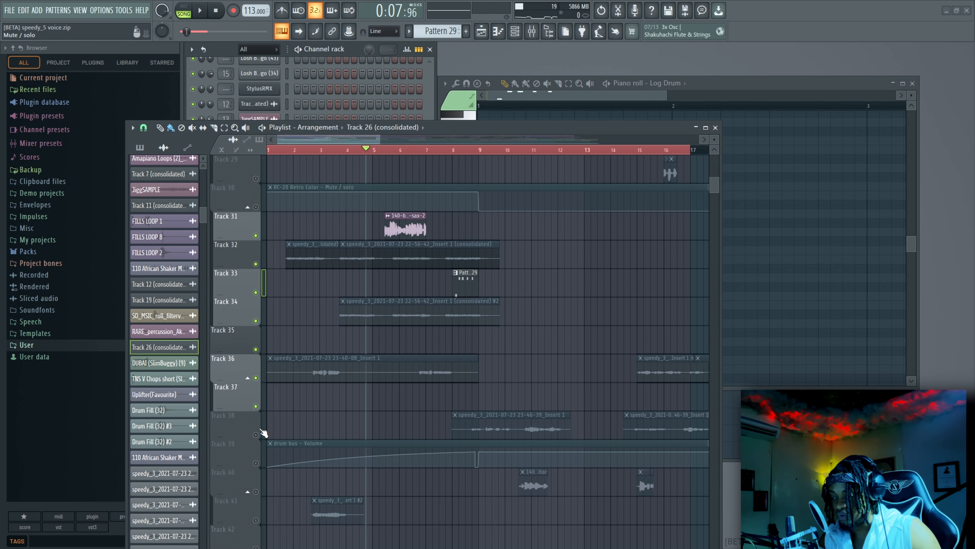
{"action": "left_click", "coordinate": [256, 434]}
{"action": "left_click", "coordinate": [256, 463]}
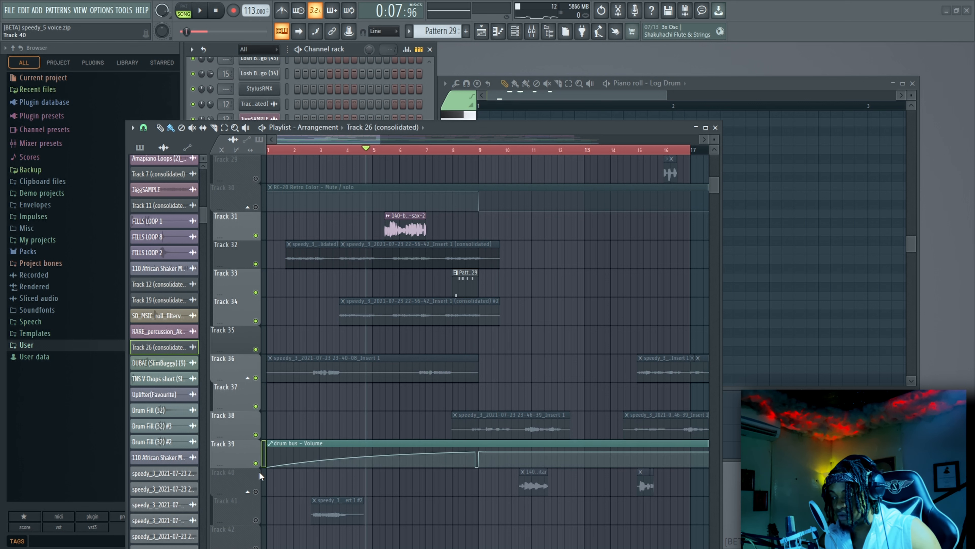
{"action": "left_click", "coordinate": [256, 520]}
Play Track 41's first vocal clip, restart the arrangement from bar 1 to hear the unmuted tracks together, and stop playback.
{"action": "scroll", "coordinate": [296, 305], "scroll_direction": "down", "scroll_amount": 9}
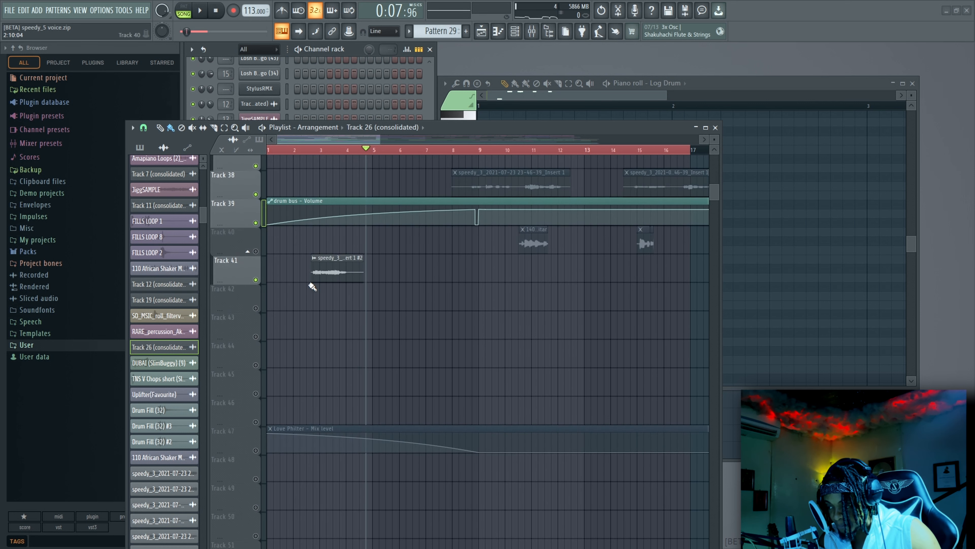
{"action": "key", "text": "space"}
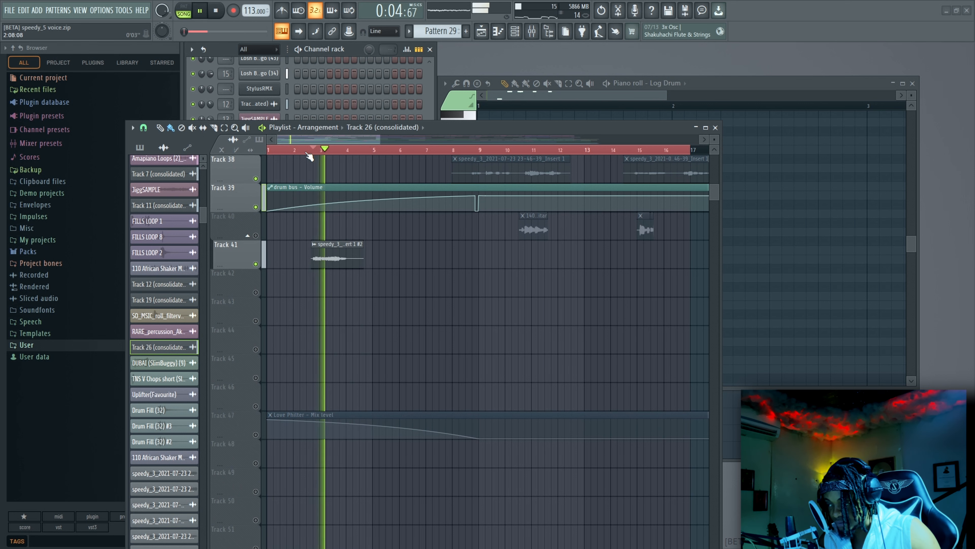
{"action": "left_click", "coordinate": [267, 151]}
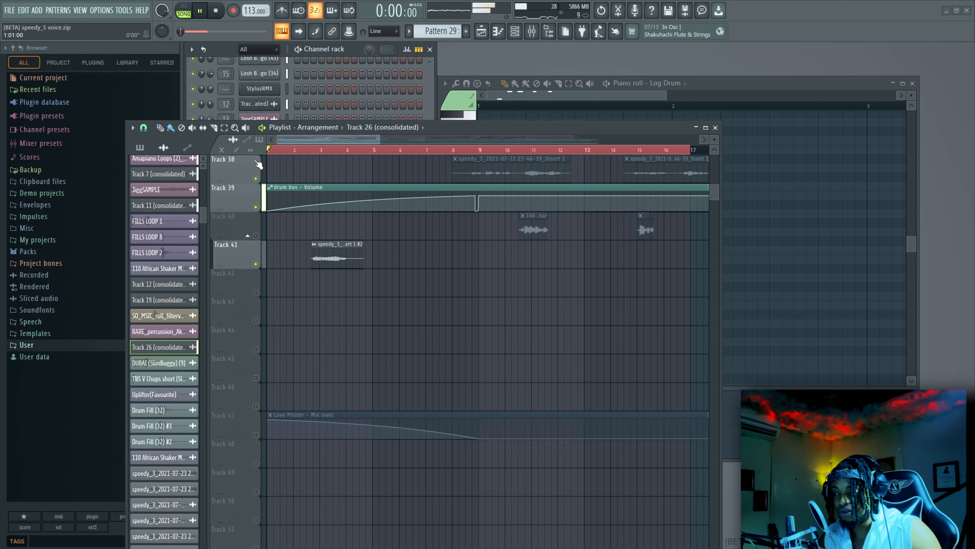
{"action": "scroll", "coordinate": [274, 332], "scroll_direction": "down", "scroll_amount": 3}
{"action": "scroll", "coordinate": [276, 335], "scroll_direction": "up", "scroll_amount": 6}
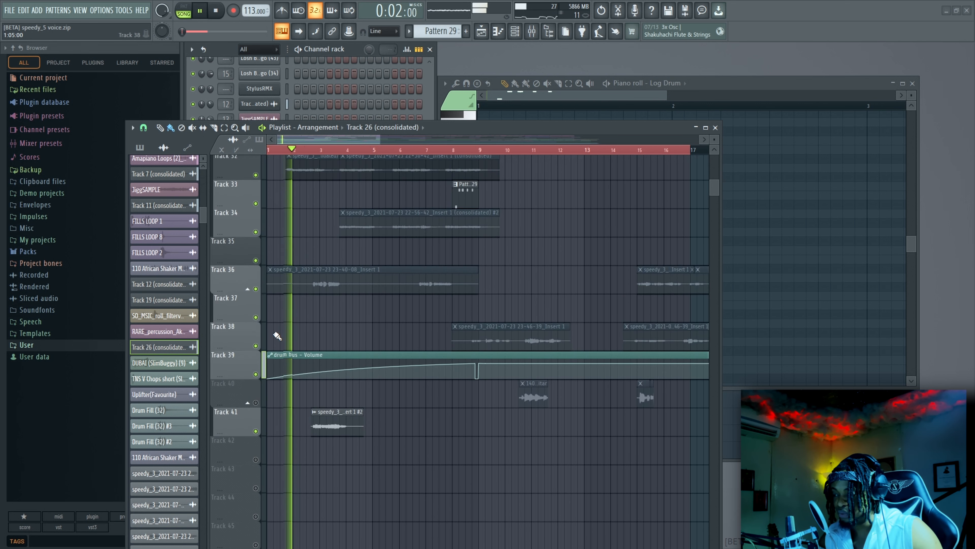
{"action": "scroll", "coordinate": [256, 266], "scroll_direction": "up", "scroll_amount": 6}
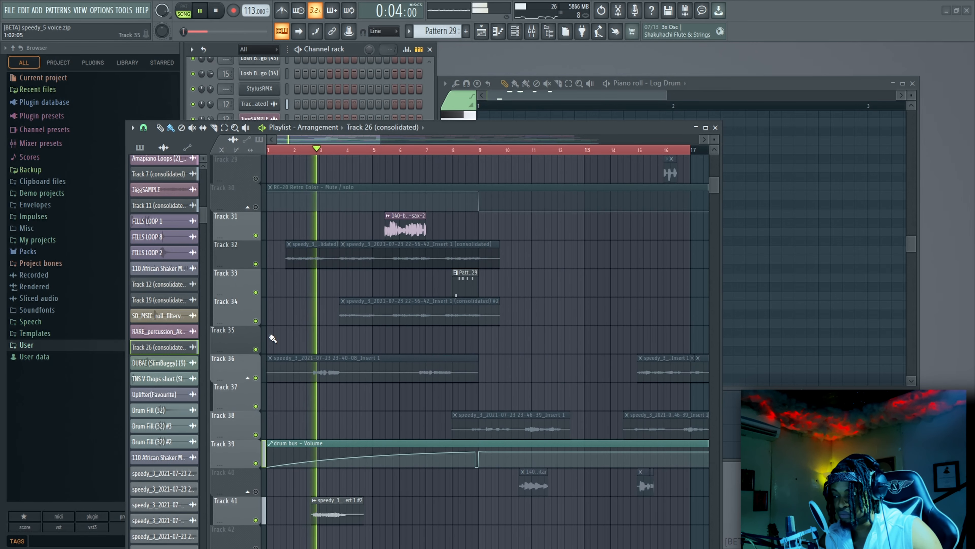
{"action": "scroll", "coordinate": [311, 333], "scroll_direction": "up", "scroll_amount": 9}
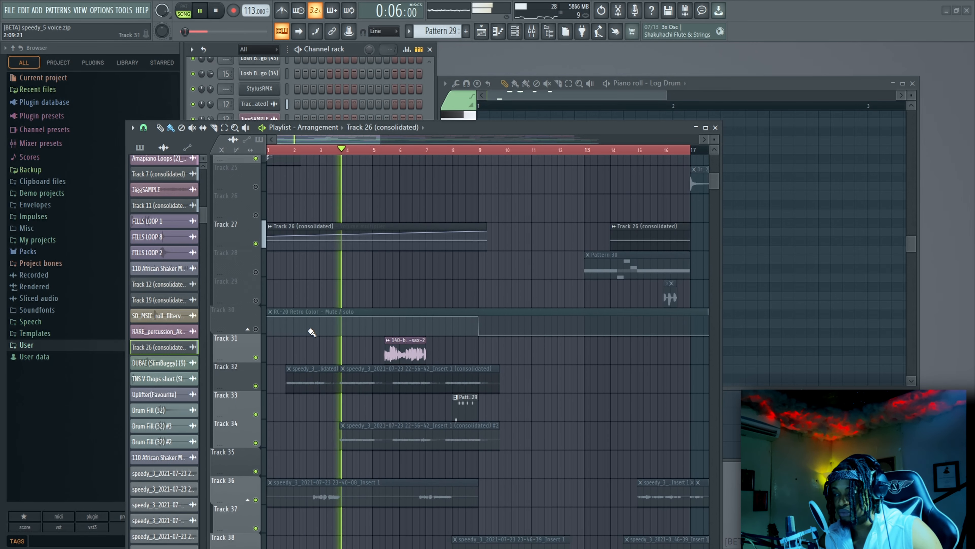
{"action": "key", "text": "space"}
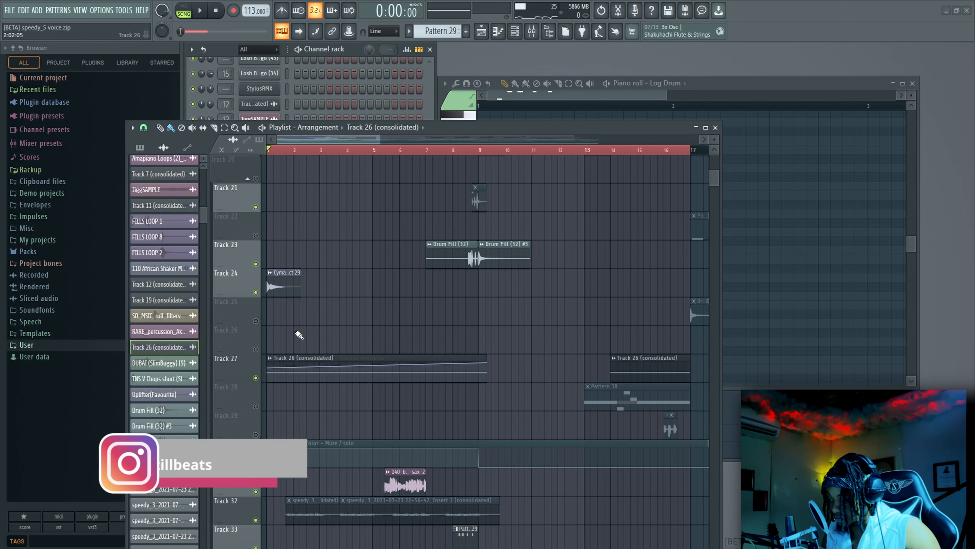
Unmute the automation on Track 47 and Tracks 53 to 57, covering Love Philter, Amapiano Loops volume, Master volume and Filter.
{"action": "scroll", "coordinate": [299, 335], "scroll_direction": "down", "scroll_amount": 7}
{"action": "scroll", "coordinate": [299, 335], "scroll_direction": "down", "scroll_amount": 5}
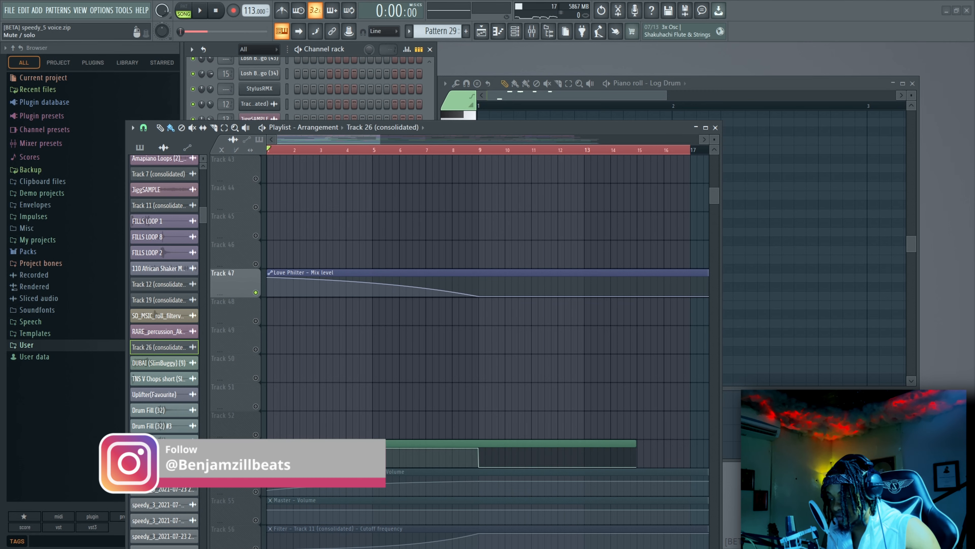
{"action": "scroll", "coordinate": [263, 353], "scroll_direction": "down", "scroll_amount": 3}
{"action": "left_click", "coordinate": [255, 377]}
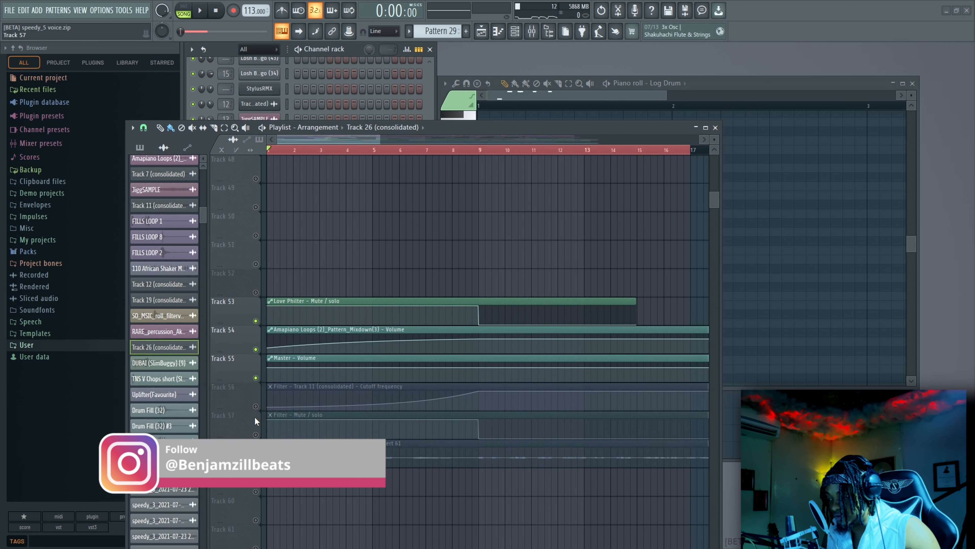
{"action": "left_click", "coordinate": [255, 406]}
{"action": "left_click", "coordinate": [256, 434]}
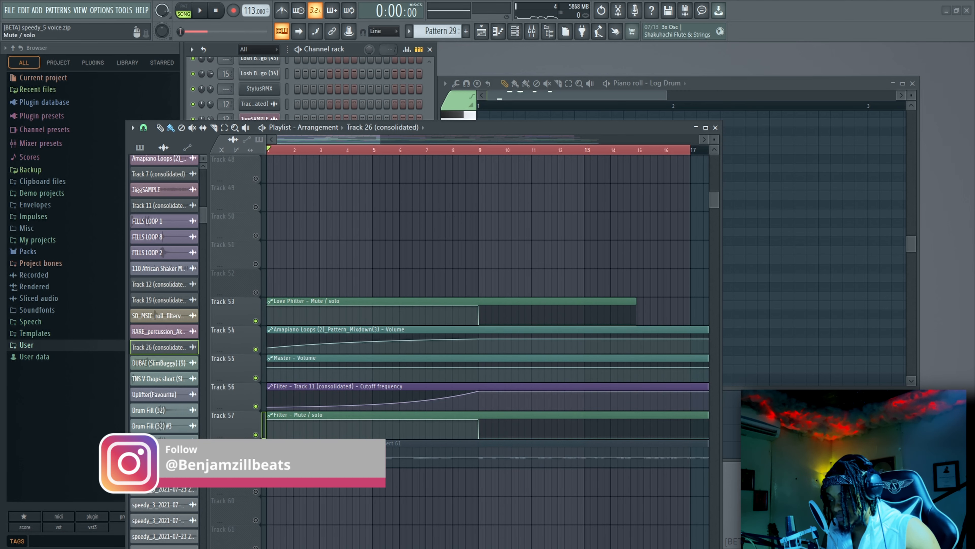
{"action": "left_click", "coordinate": [256, 463]}
{"action": "left_click", "coordinate": [256, 463]}
{"action": "left_click", "coordinate": [256, 463]}
{"action": "double_click", "coordinate": [285, 457]}
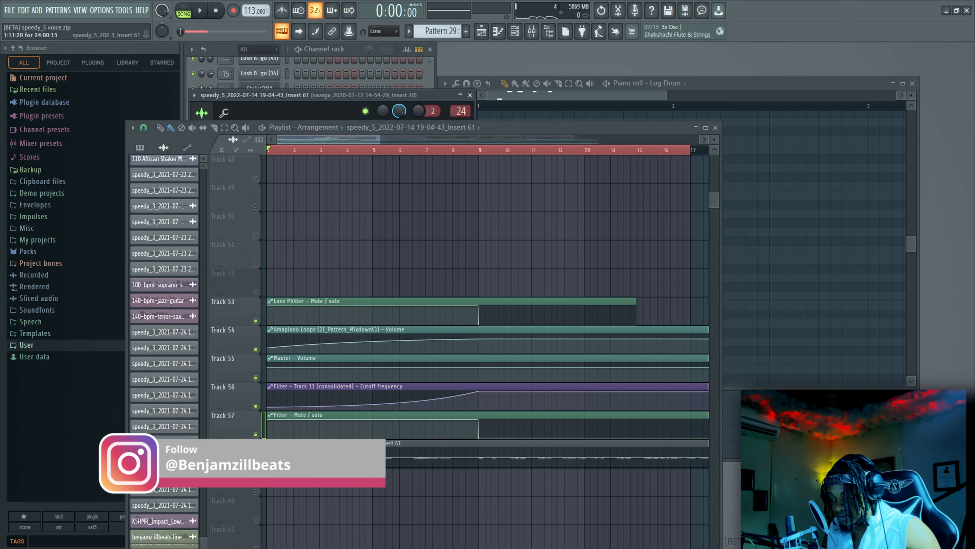
{"action": "left_click_drag", "start_coordinate": [403, 94], "coordinate": [878, 86]}
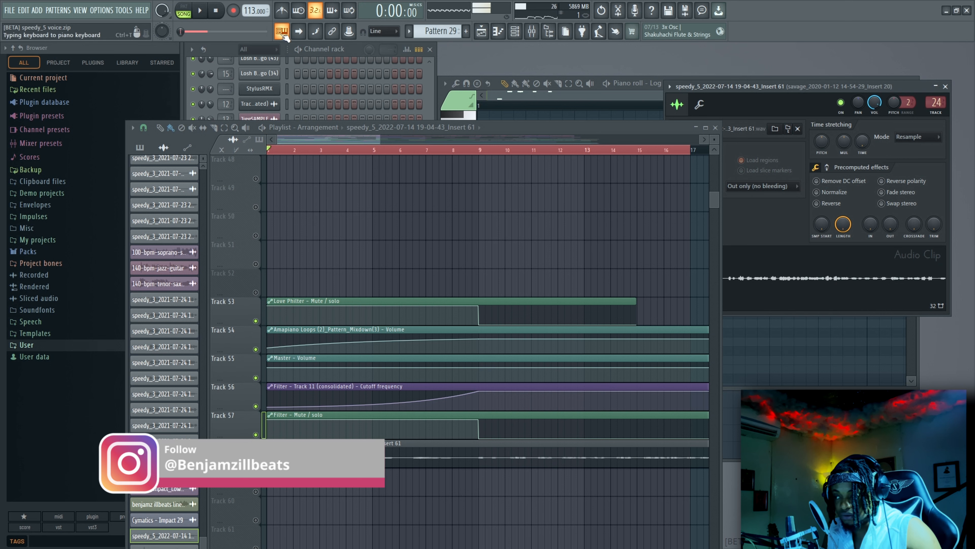
{"action": "left_click", "coordinate": [256, 463]}
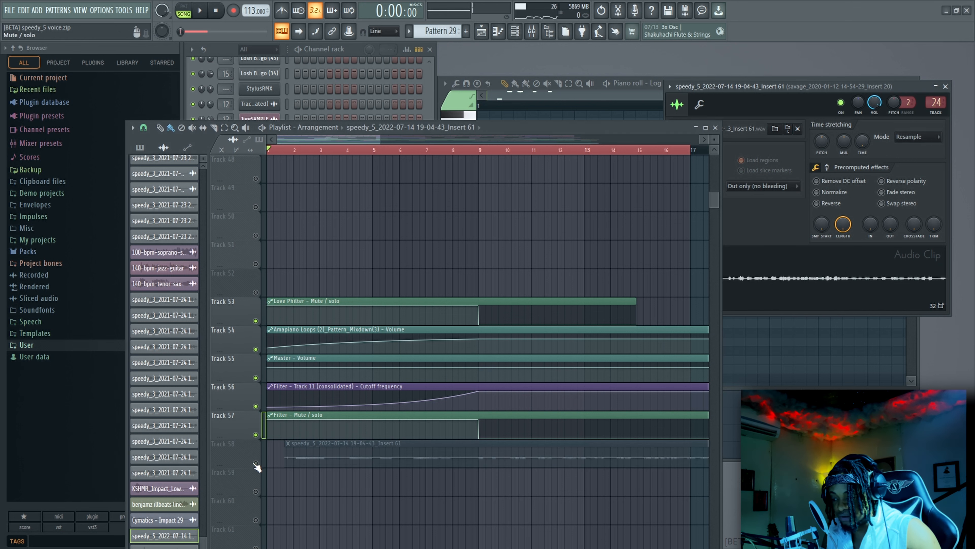
Play the arrangement from bar 1 with Tracks 32 to 41 in view, and stop playback.
{"action": "scroll", "coordinate": [301, 142], "scroll_direction": "down", "scroll_amount": 5}
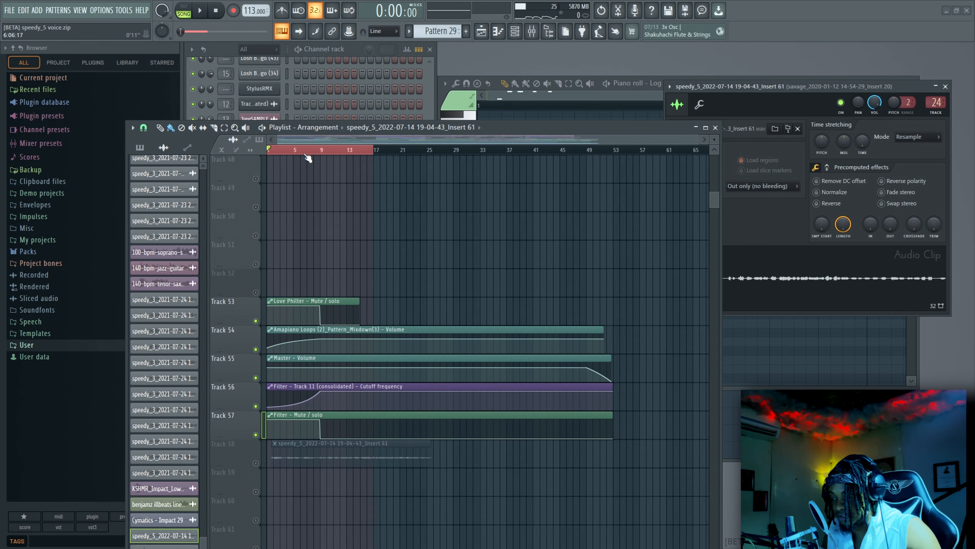
{"action": "scroll", "coordinate": [332, 402], "scroll_direction": "up", "scroll_amount": 3}
{"action": "scroll", "coordinate": [333, 403], "scroll_direction": "up", "scroll_amount": 5}
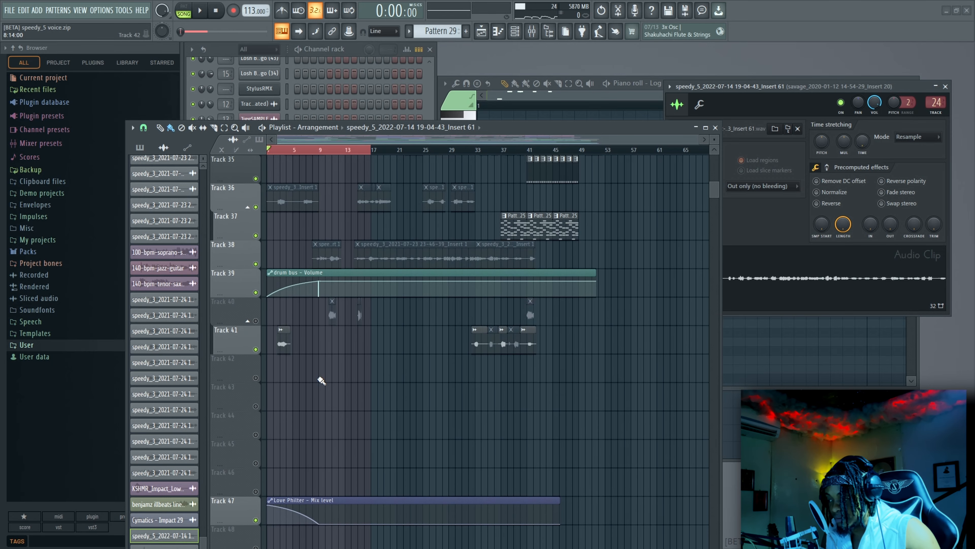
{"action": "scroll", "coordinate": [299, 216], "scroll_direction": "up", "scroll_amount": 3}
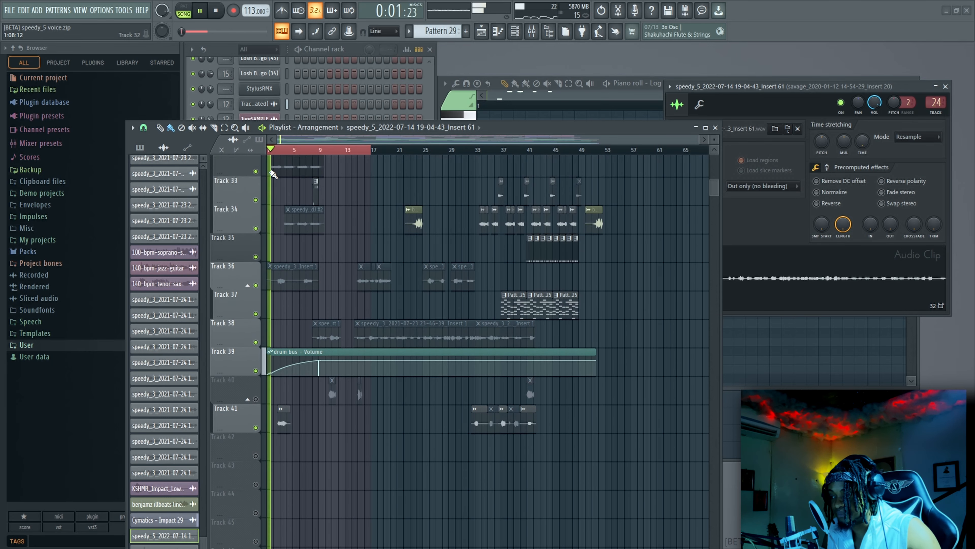
{"action": "key", "text": "space"}
{"action": "scroll", "coordinate": [309, 143], "scroll_direction": "up", "scroll_amount": 4}
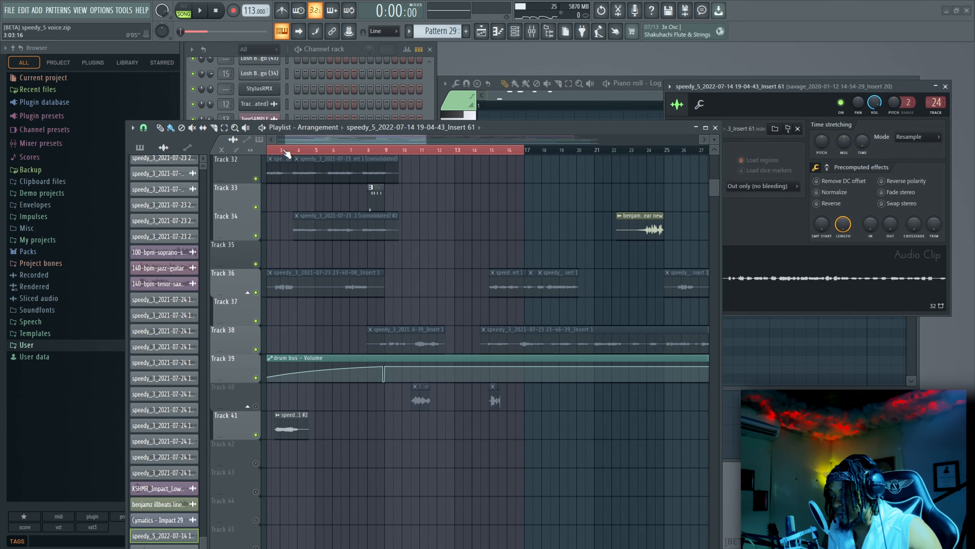
{"action": "left_click_drag", "start_coordinate": [309, 143], "coordinate": [299, 144]}
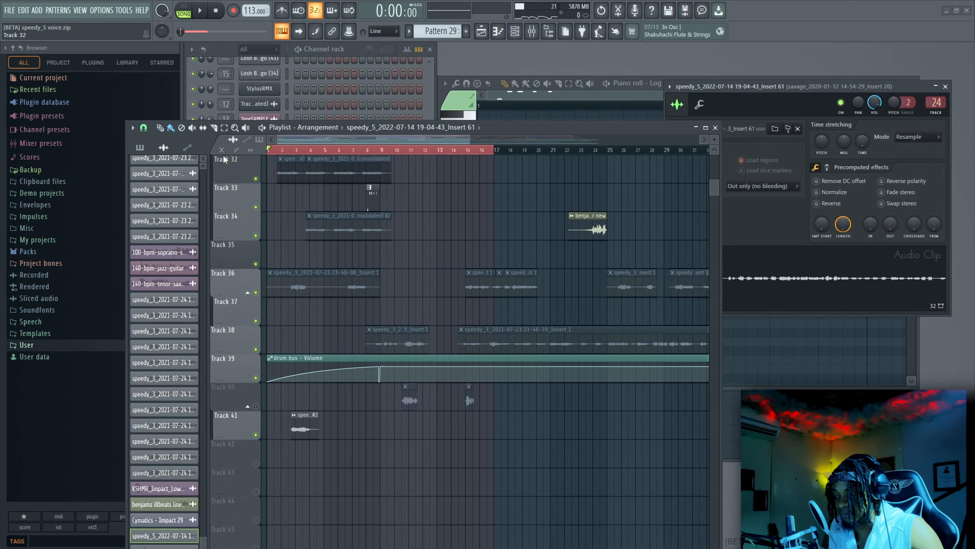
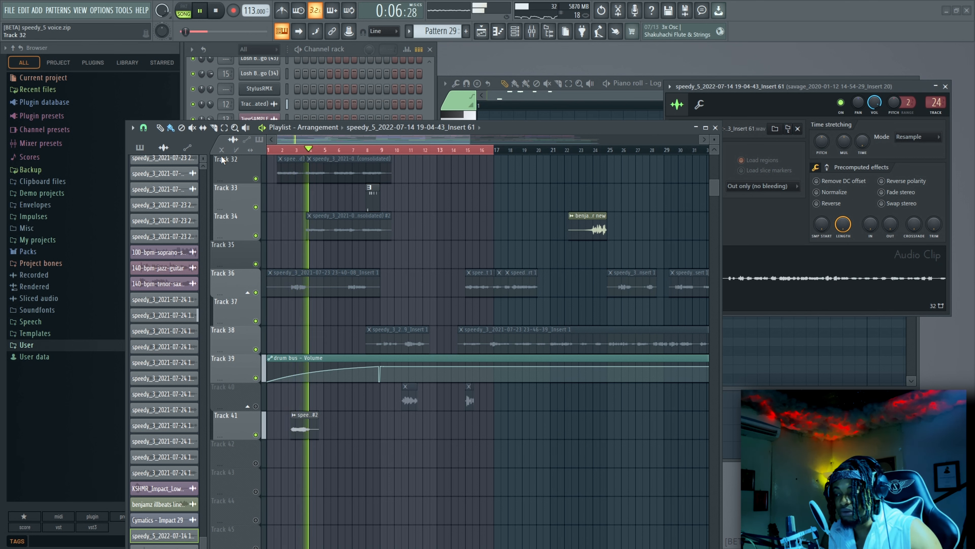
{"action": "key", "text": "space"}
View the channel settings of Track 41's first vocal clip, remove the stray clip on Track 42, and return to the playlist.
{"action": "left_click", "coordinate": [317, 440]}
{"action": "left_click", "coordinate": [315, 428]}
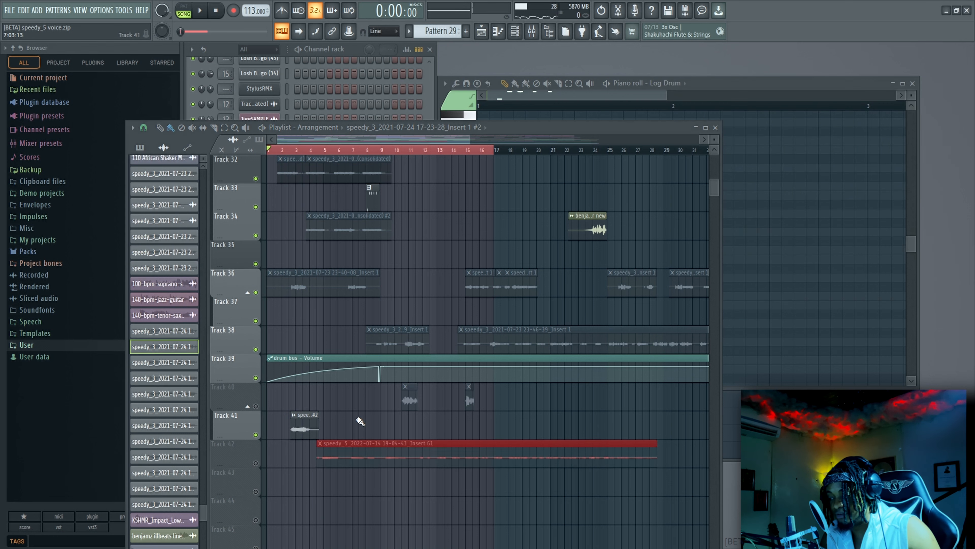
{"action": "right_click", "coordinate": [334, 444]}
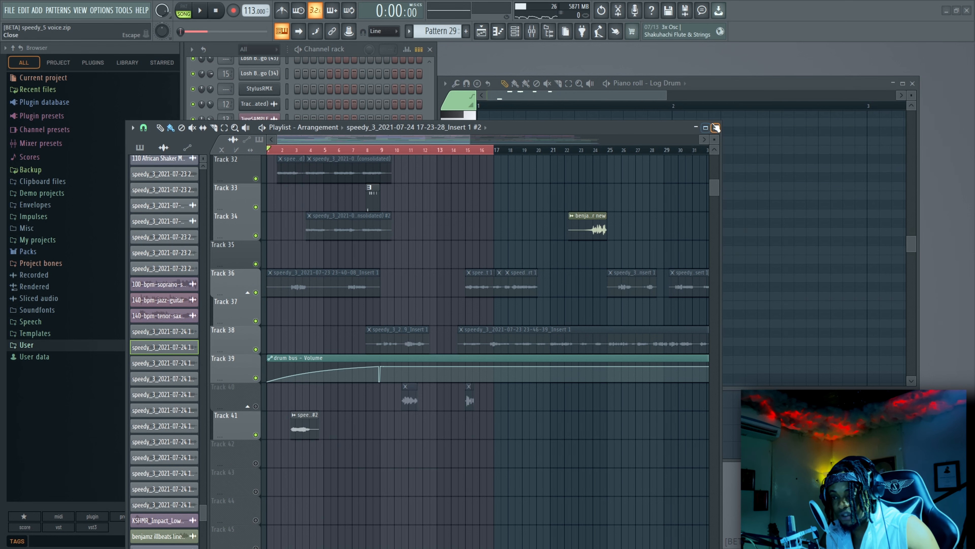
{"action": "left_click", "coordinate": [716, 128]}
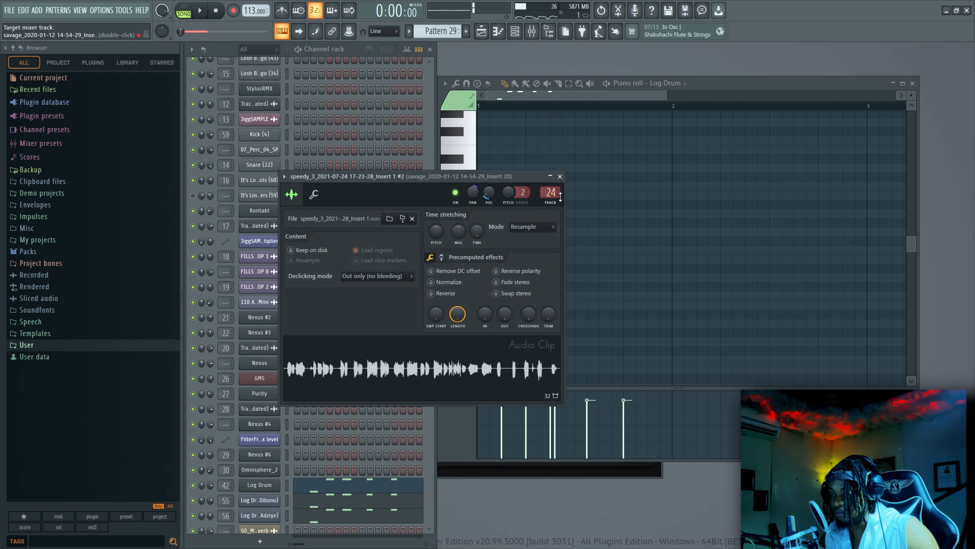
{"action": "left_click", "coordinate": [559, 176]}
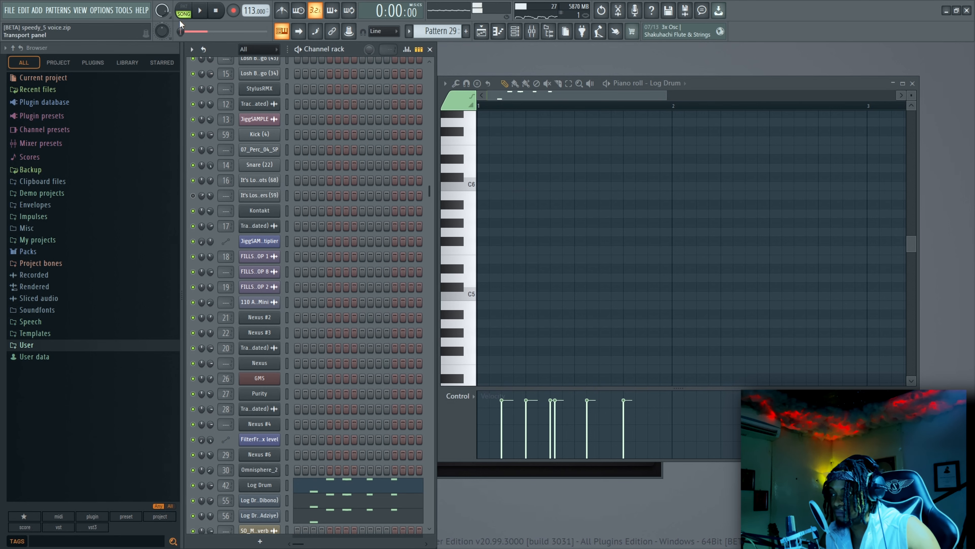
{"action": "key", "text": "F5"}
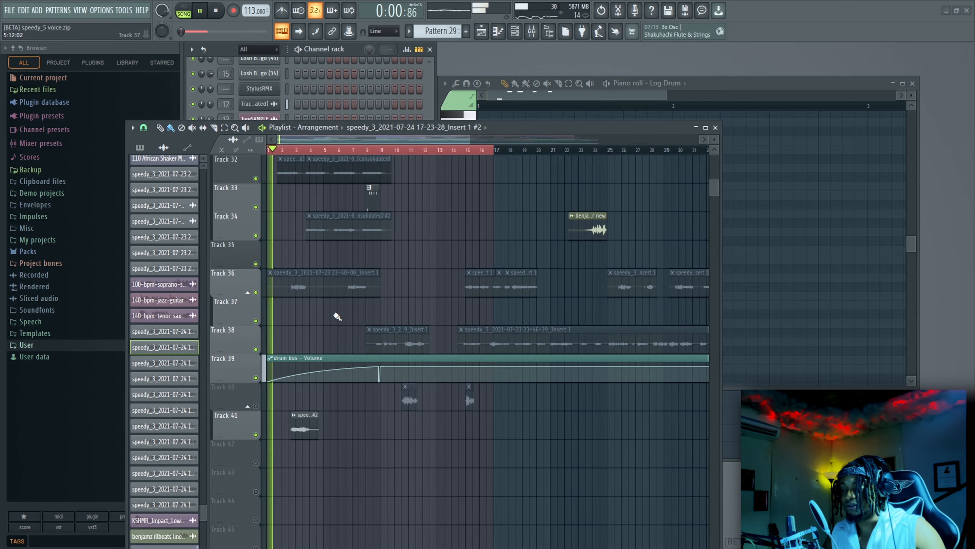
Play the opening bars around Track 39's drum bus volume automation, and stop playback.
{"action": "scroll", "coordinate": [333, 312], "scroll_direction": "up", "scroll_amount": 5}
{"action": "scroll", "coordinate": [334, 312], "scroll_direction": "down", "scroll_amount": 5}
{"action": "scroll", "coordinate": [336, 315], "scroll_direction": "down", "scroll_amount": 2}
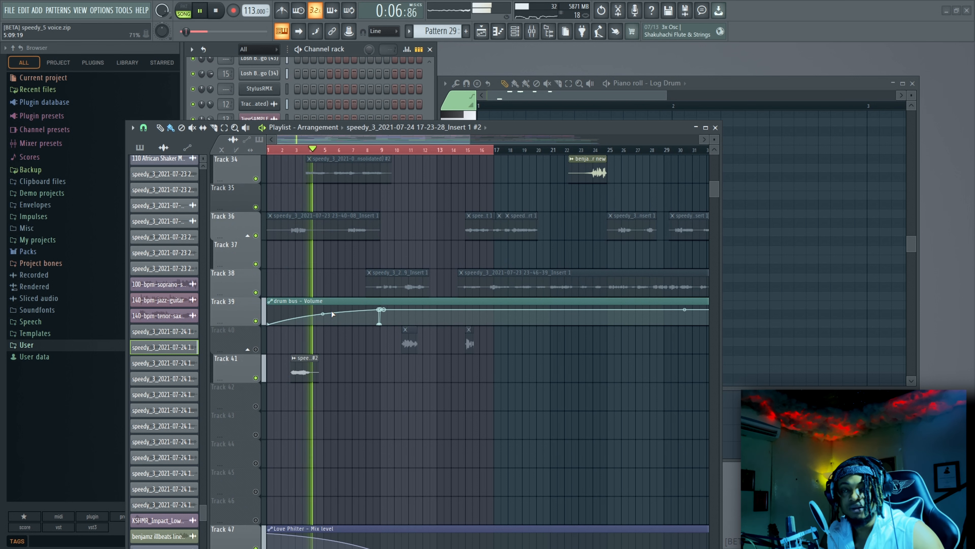
{"action": "key", "text": "space"}
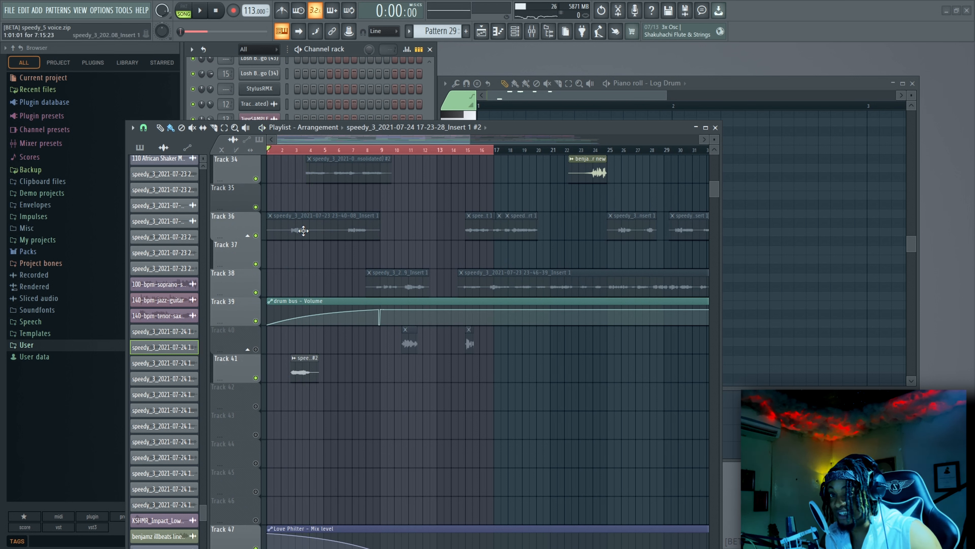
Replay the arrangement while checking the tracks upward for muted automation, and unmute the FilterFreak2 mix level automation on Track 13.
{"action": "scroll", "coordinate": [316, 234], "scroll_direction": "down", "scroll_amount": 19}
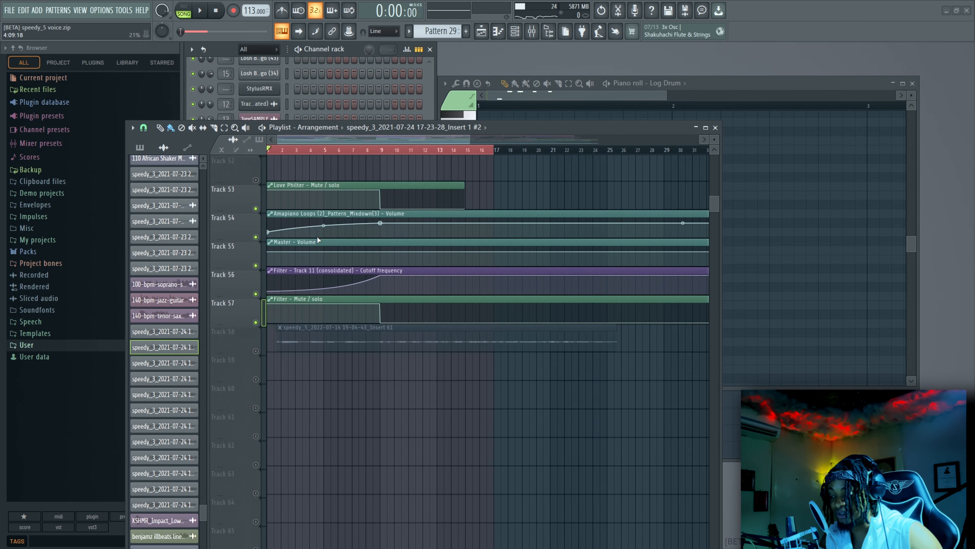
{"action": "scroll", "coordinate": [348, 365], "scroll_direction": "up", "scroll_amount": 17}
{"action": "key", "text": "space"}
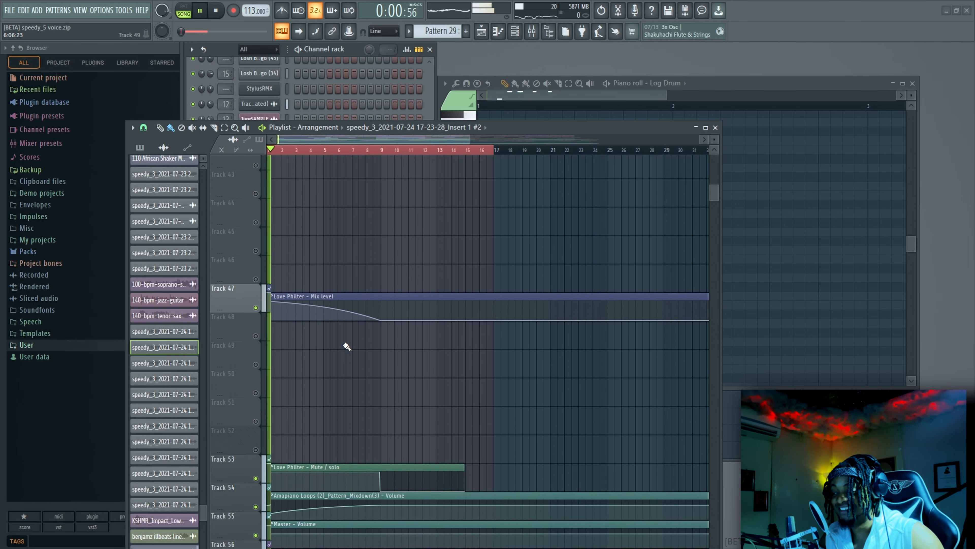
{"action": "scroll", "coordinate": [346, 345], "scroll_direction": "up", "scroll_amount": 9}
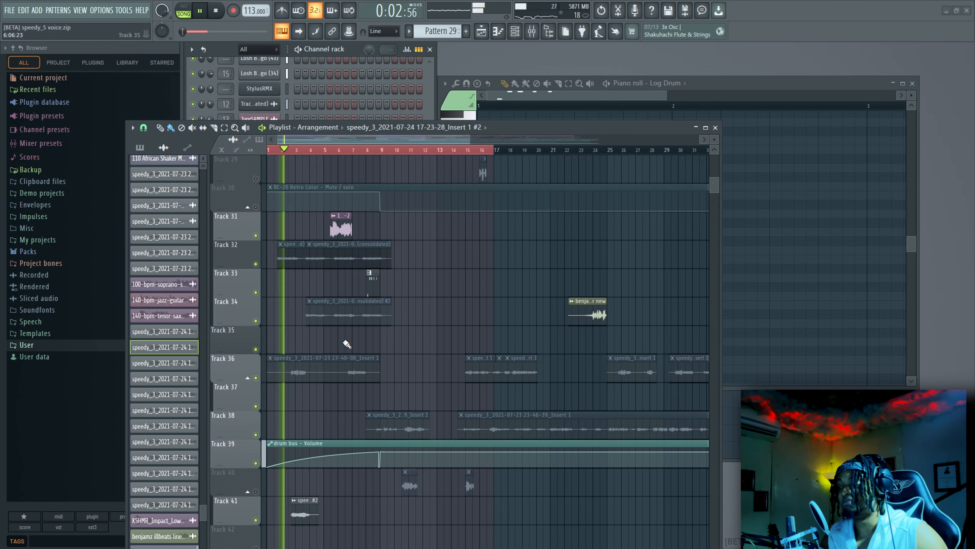
{"action": "scroll", "coordinate": [345, 342], "scroll_direction": "up", "scroll_amount": 6}
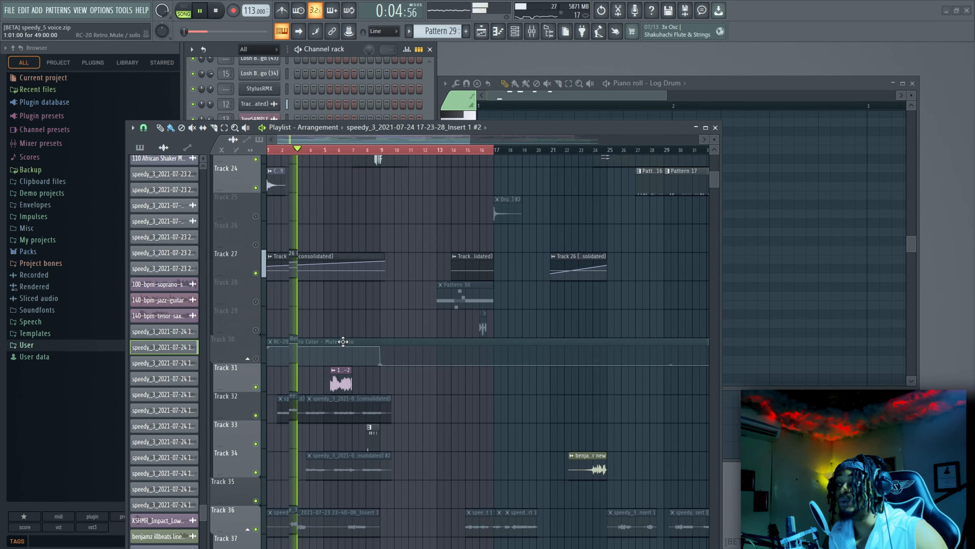
{"action": "scroll", "coordinate": [344, 339], "scroll_direction": "up", "scroll_amount": 7}
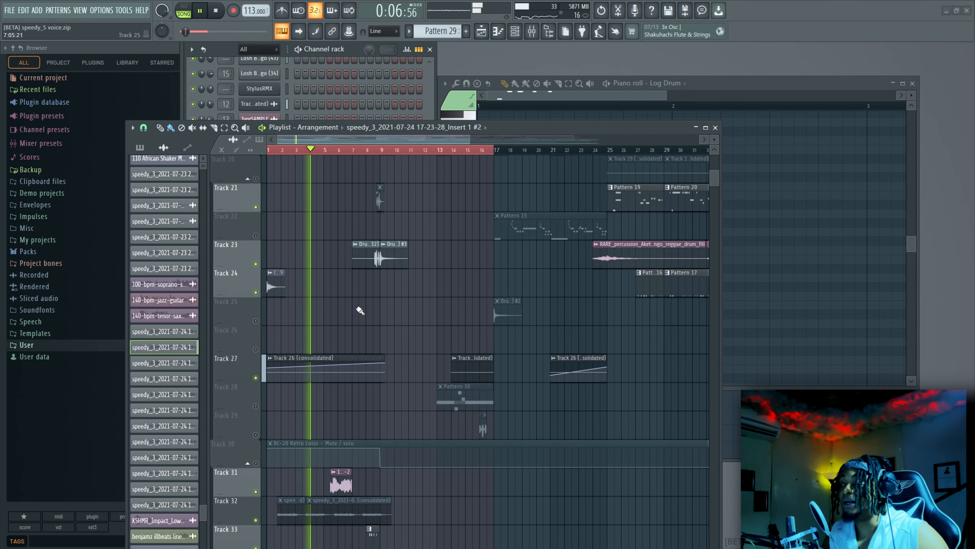
{"action": "scroll", "coordinate": [350, 317], "scroll_direction": "up", "scroll_amount": 9}
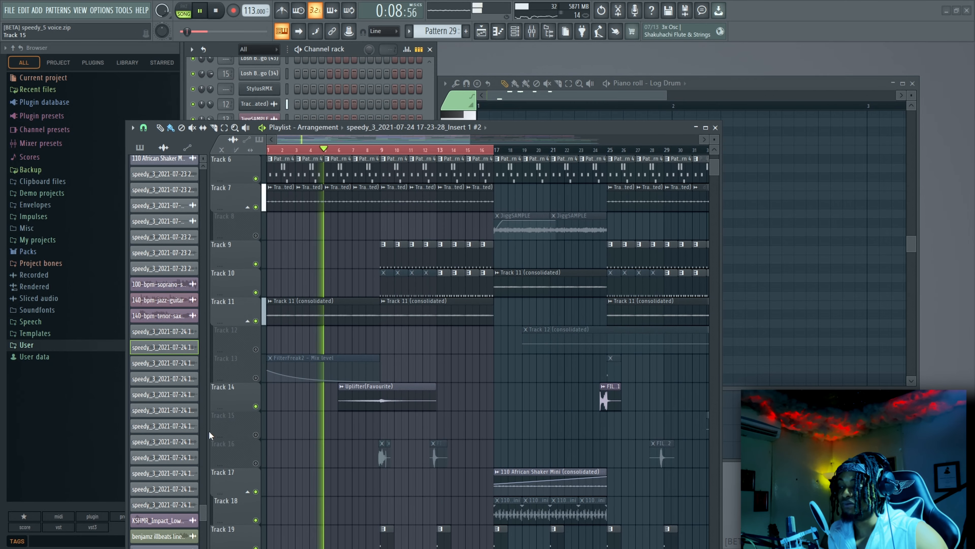
{"action": "key", "text": "space"}
{"action": "left_click", "coordinate": [255, 377]}
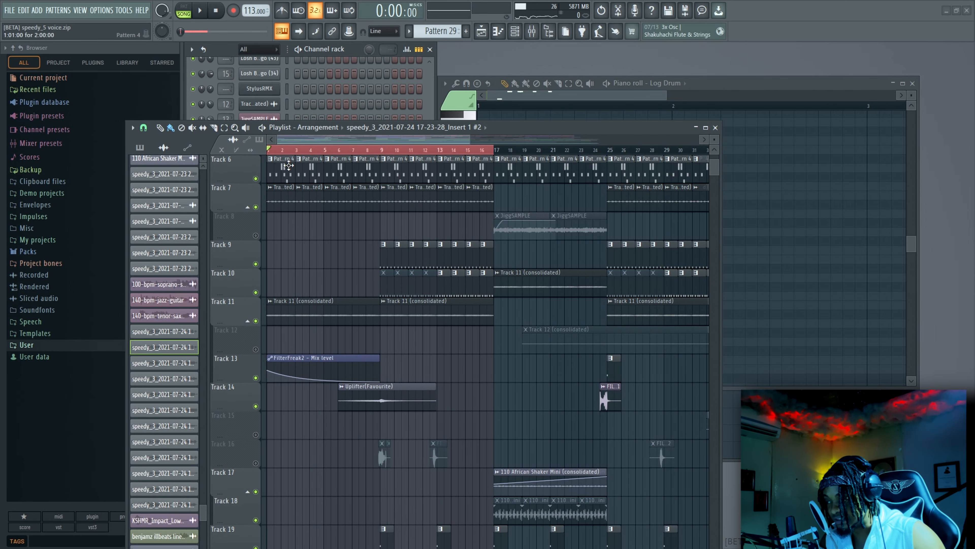
Play the opening bars again, stop playback, and unmute the RC-20 Retro Color mute/solo automation on Track 30.
{"action": "scroll", "coordinate": [280, 247], "scroll_direction": "up", "scroll_amount": 2}
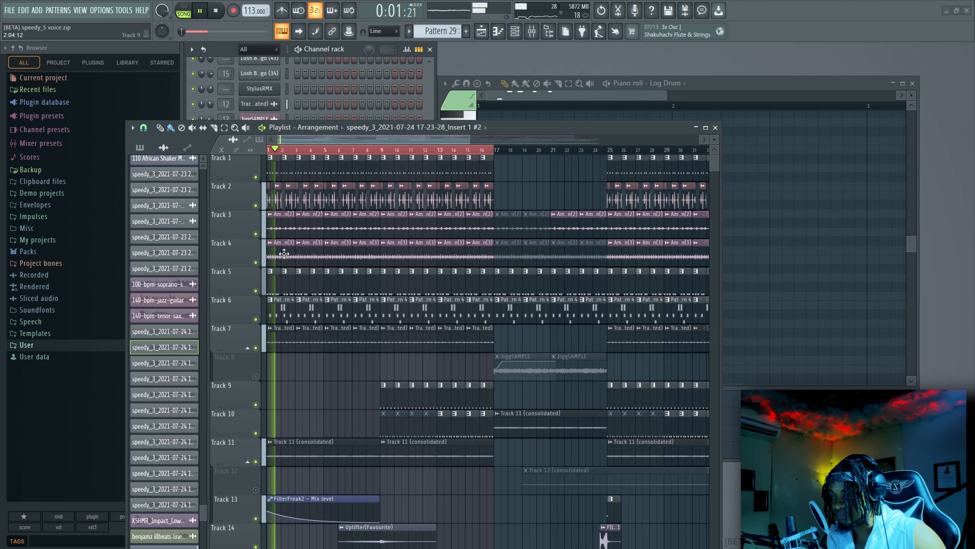
{"action": "scroll", "coordinate": [284, 253], "scroll_direction": "down", "scroll_amount": 18}
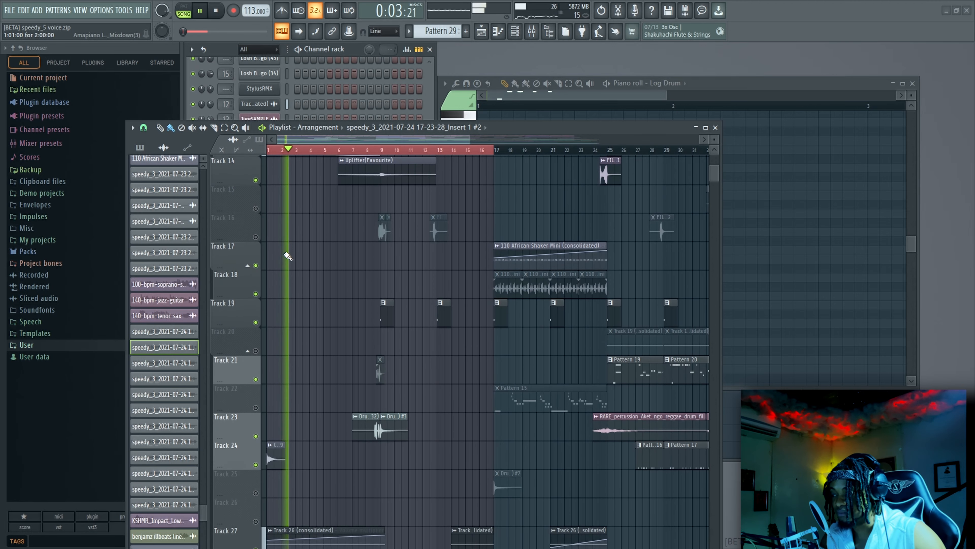
{"action": "key", "text": "space"}
{"action": "scroll", "coordinate": [286, 255], "scroll_direction": "down", "scroll_amount": 1}
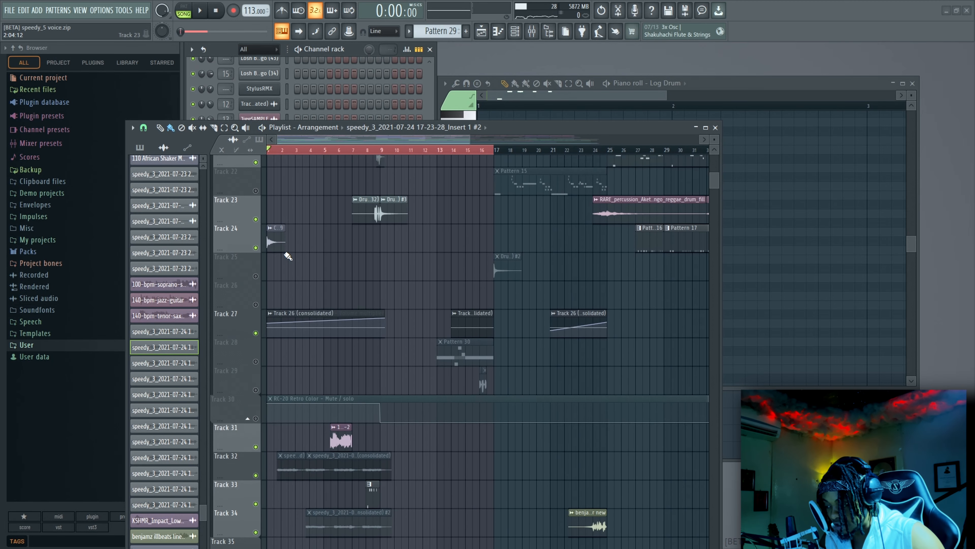
{"action": "left_click", "coordinate": [255, 378]}
Save the project and unmute the audio clips on Track 40.
{"action": "scroll", "coordinate": [257, 379], "scroll_direction": "down", "scroll_amount": 5}
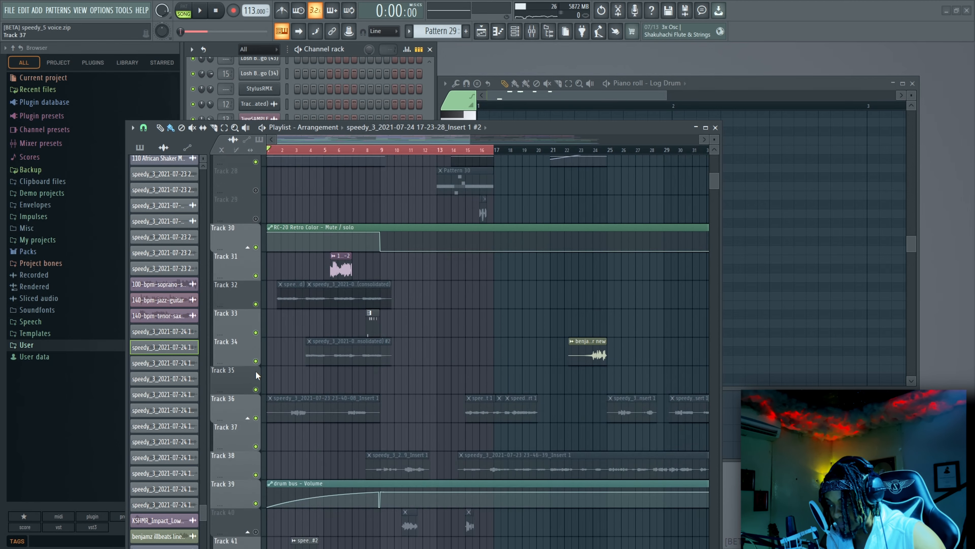
{"action": "scroll", "coordinate": [256, 371], "scroll_direction": "up", "scroll_amount": 4}
{"action": "key", "text": "ctrl+s"}
{"action": "scroll", "coordinate": [256, 368], "scroll_direction": "down", "scroll_amount": 10}
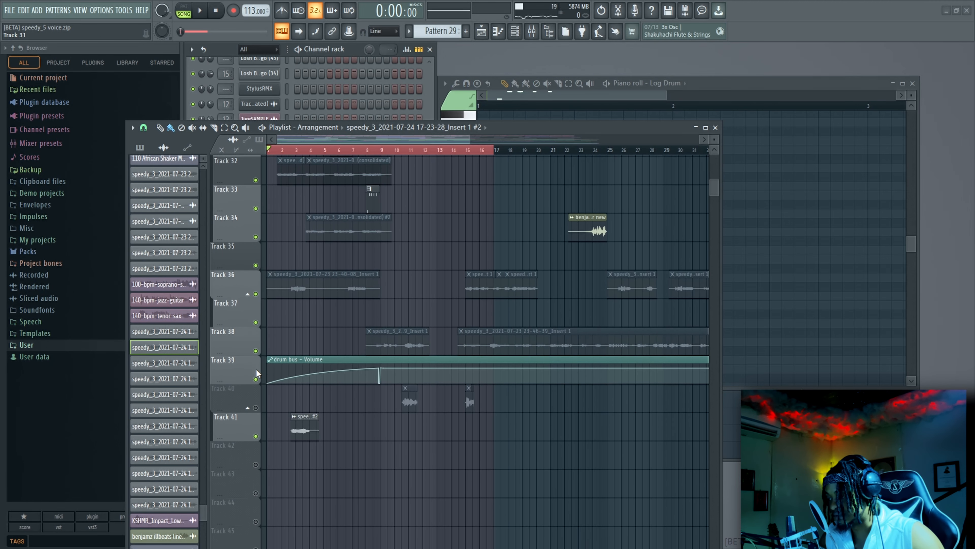
{"action": "scroll", "coordinate": [257, 368], "scroll_direction": "down", "scroll_amount": 1}
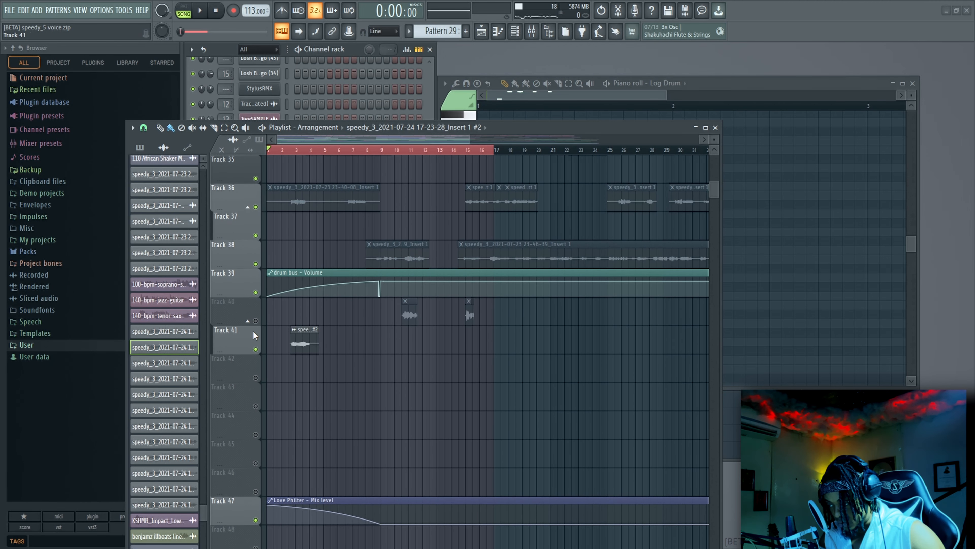
{"action": "left_click", "coordinate": [256, 321]}
{"action": "left_click", "coordinate": [256, 321]}
{"action": "left_click", "coordinate": [255, 320]}
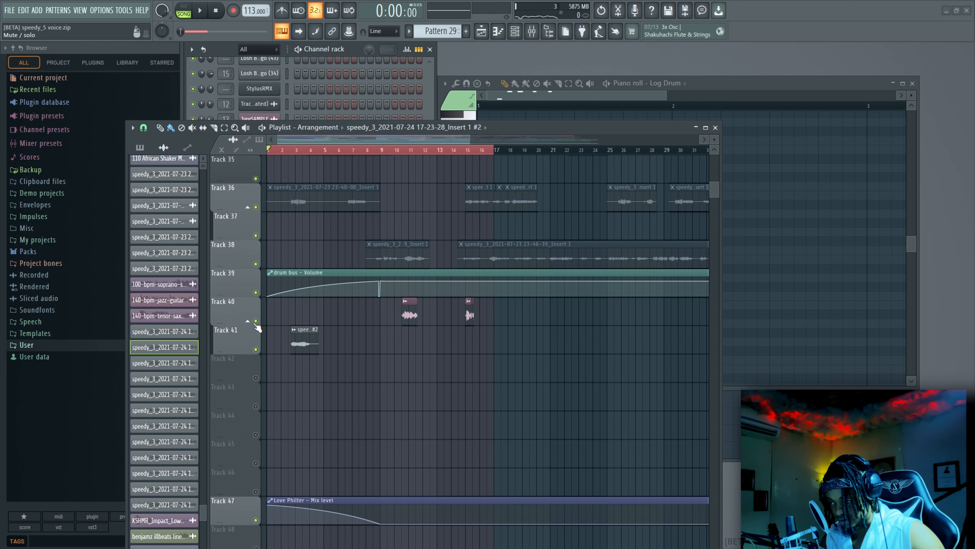
Play the opening bars while checking the tracks upward for muted clips, unmute Track 16, and stop playback.
{"action": "scroll", "coordinate": [306, 312], "scroll_direction": "up", "scroll_amount": 4}
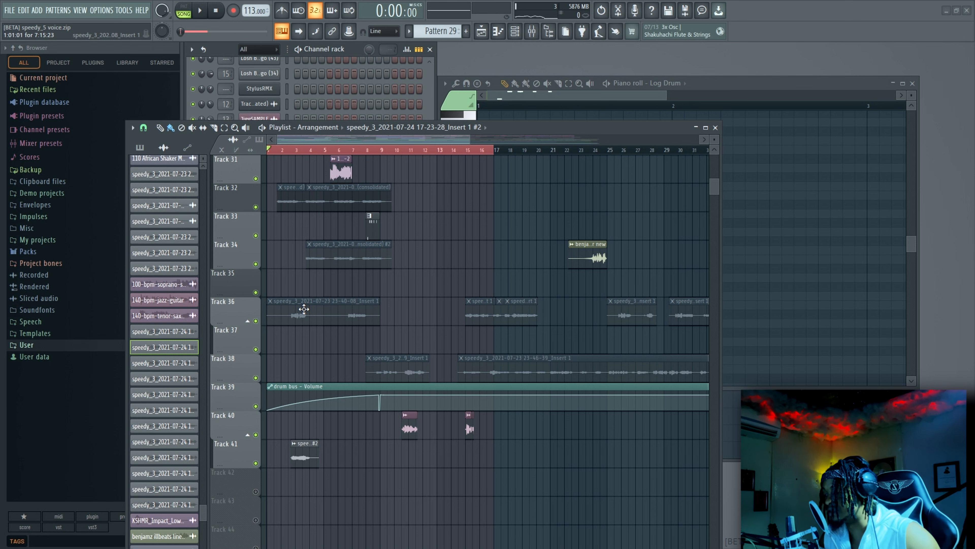
{"action": "key", "text": "space"}
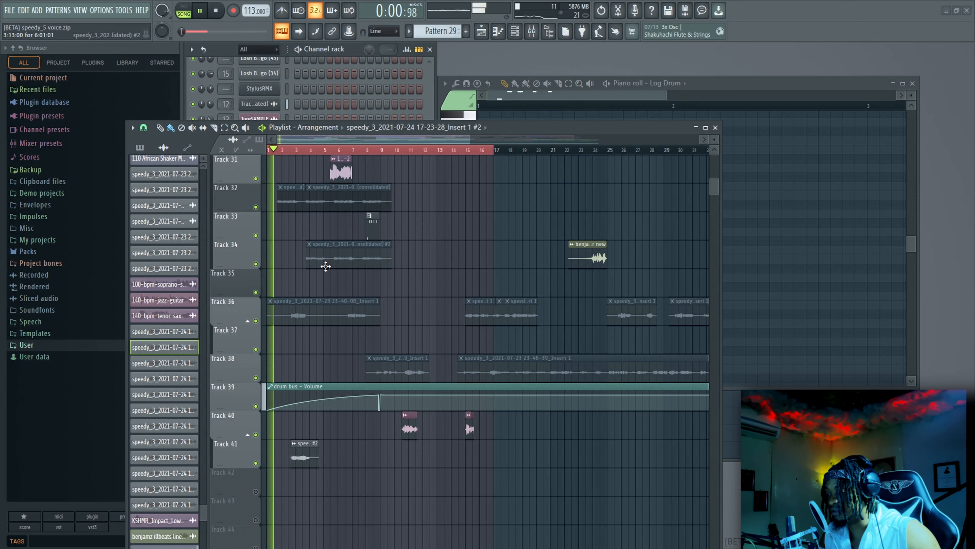
{"action": "scroll", "coordinate": [298, 239], "scroll_direction": "up", "scroll_amount": 3}
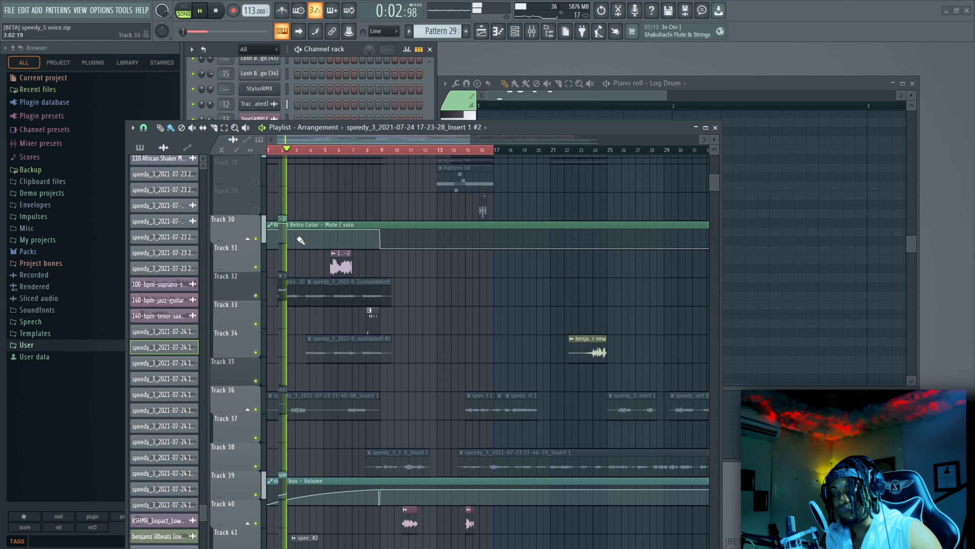
{"action": "scroll", "coordinate": [297, 238], "scroll_direction": "down", "scroll_amount": 3}
{"action": "scroll", "coordinate": [297, 238], "scroll_direction": "up", "scroll_amount": 10}
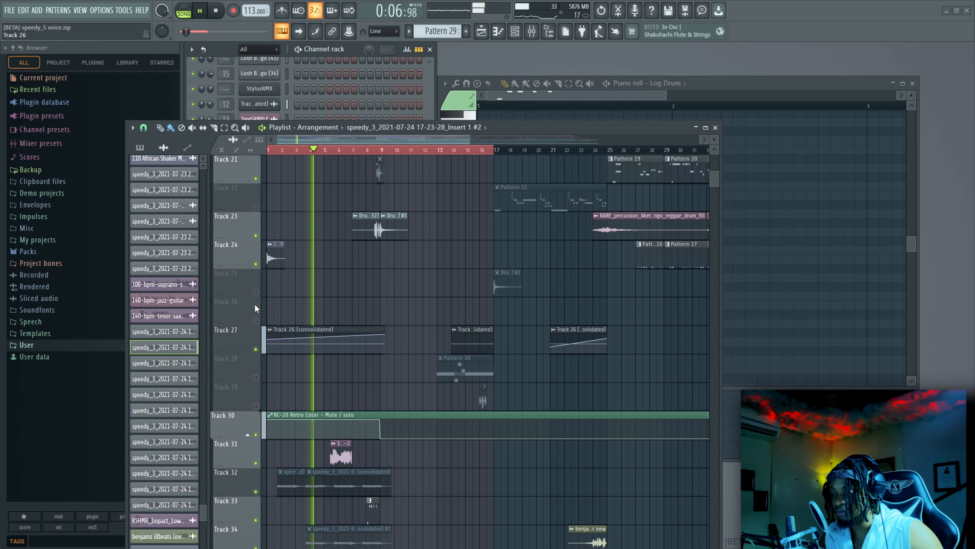
{"action": "scroll", "coordinate": [254, 307], "scroll_direction": "up", "scroll_amount": 4}
{"action": "scroll", "coordinate": [260, 309], "scroll_direction": "up", "scroll_amount": 1}
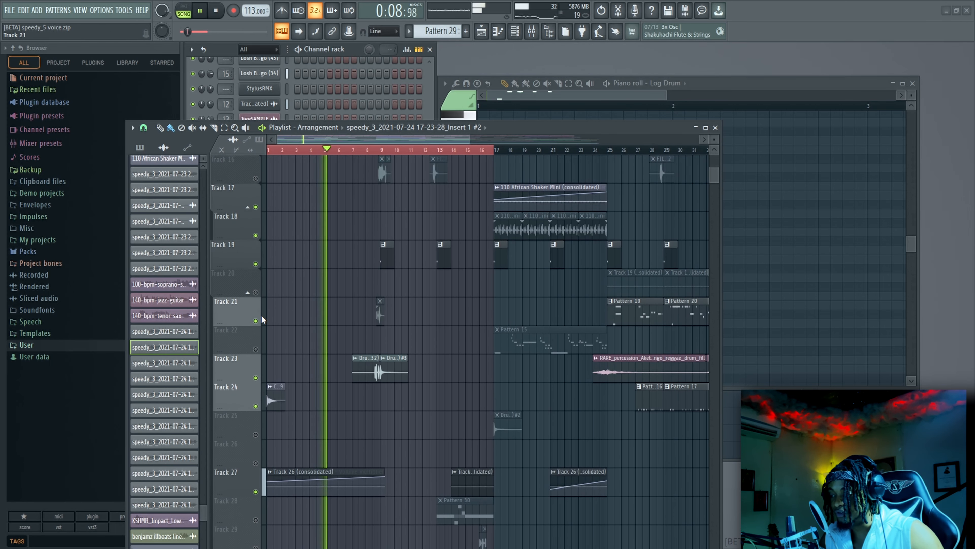
{"action": "scroll", "coordinate": [298, 290], "scroll_direction": "up", "scroll_amount": 6}
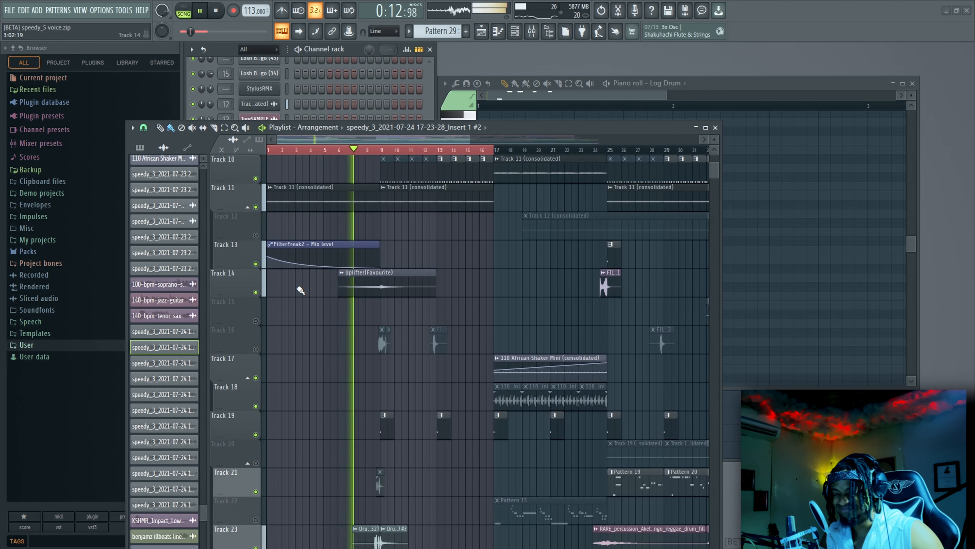
{"action": "left_click", "coordinate": [256, 349]}
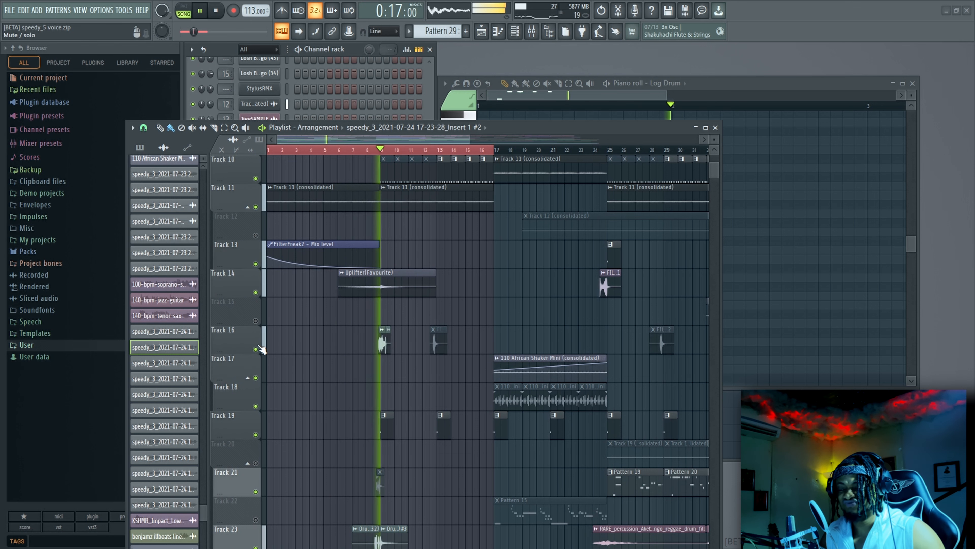
{"action": "key", "text": "space"}
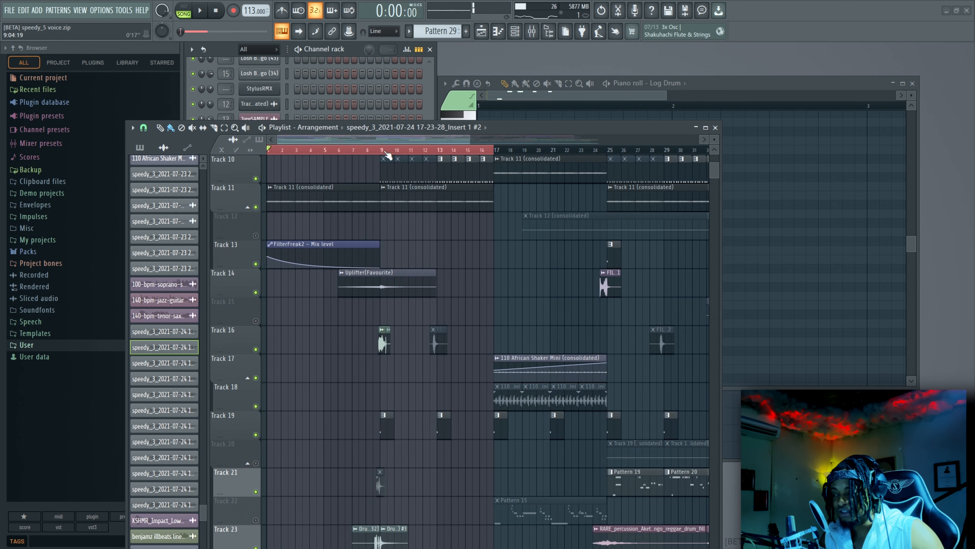
Unmute Tracks 12 and 15, and play the transition into bar 9.
{"action": "scroll", "coordinate": [379, 154], "scroll_direction": "up", "scroll_amount": 8}
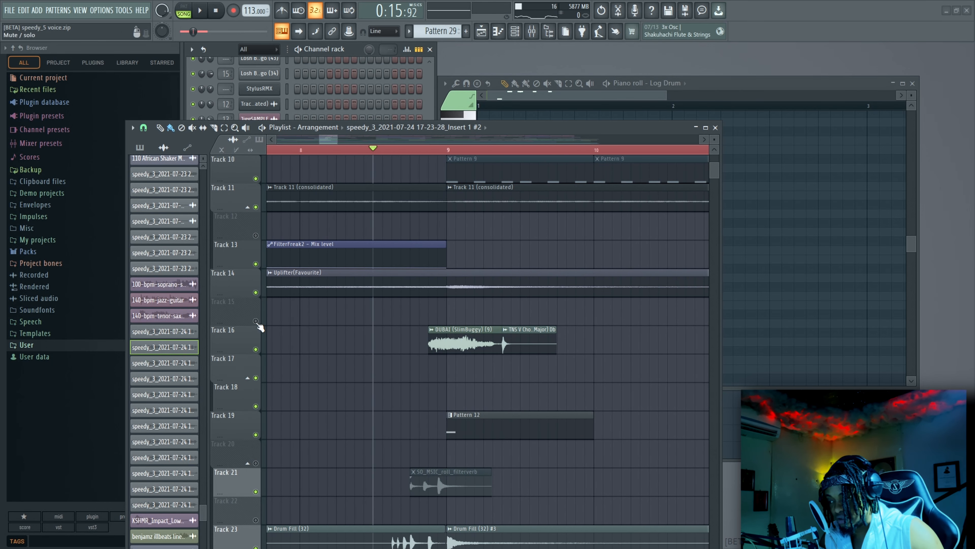
{"action": "left_click", "coordinate": [255, 235]}
{"action": "key", "text": "space"}
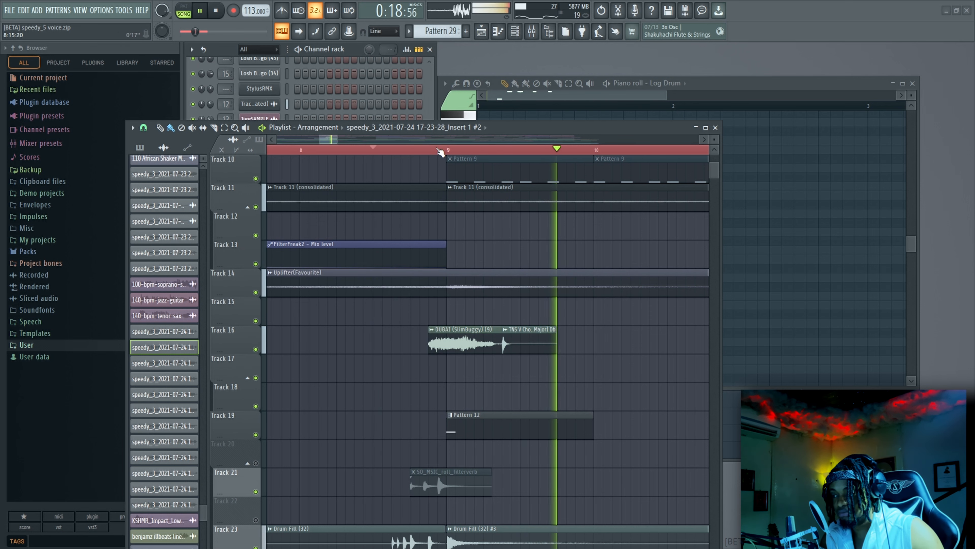
{"action": "scroll", "coordinate": [442, 152], "scroll_direction": "down", "scroll_amount": 5}
{"action": "key", "text": "space"}
Play the arrangement briefly from just before bar 3, and stop playback.
{"action": "scroll", "coordinate": [487, 252], "scroll_direction": "up", "scroll_amount": 2}
{"action": "scroll", "coordinate": [488, 253], "scroll_direction": "up", "scroll_amount": 6}
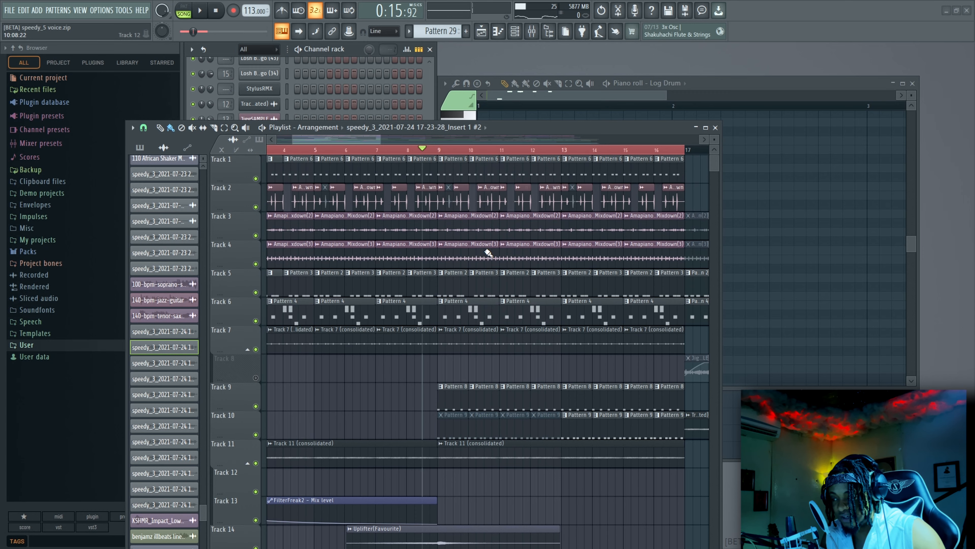
{"action": "left_click_drag", "start_coordinate": [298, 150], "coordinate": [250, 160]}
{"action": "key", "text": "space"}
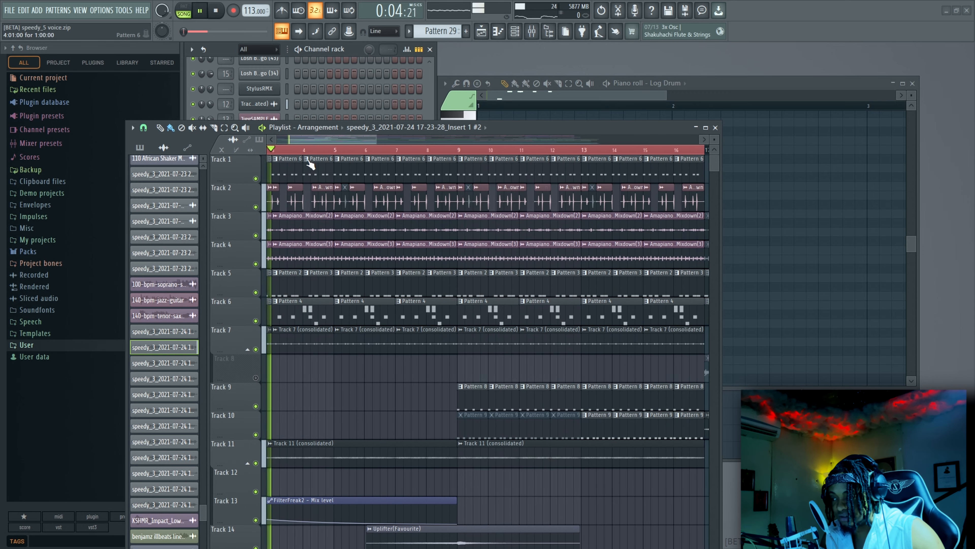
{"action": "key", "text": "space"}
{"action": "scroll", "coordinate": [321, 153], "scroll_direction": "down", "scroll_amount": 8}
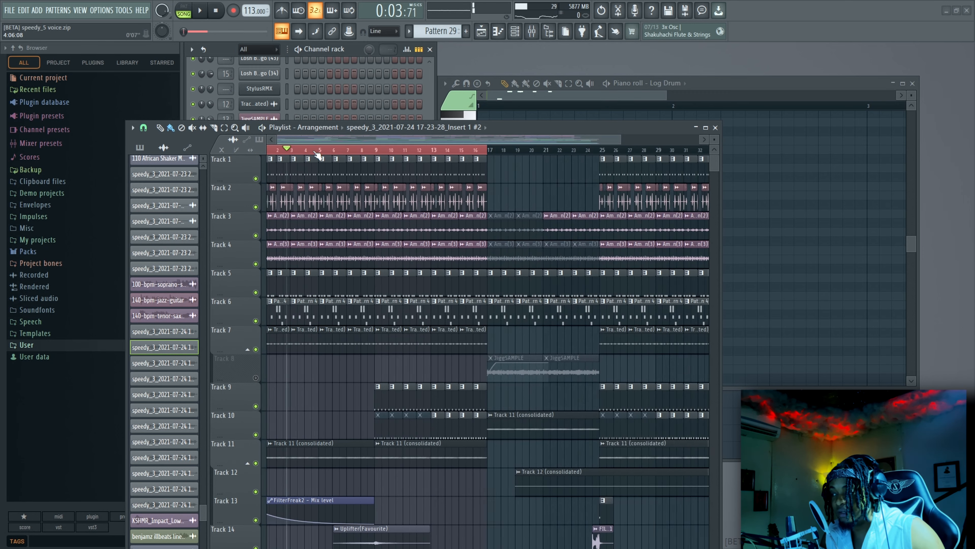
Open Track 2's Amapiano Loops audio clip settings, play briefly from around bar 14, and move the settings window clear of the playlist.
{"action": "double_click", "coordinate": [362, 200]}
{"action": "left_click_drag", "start_coordinate": [357, 150], "coordinate": [353, 152]}
{"action": "key", "text": "space"}
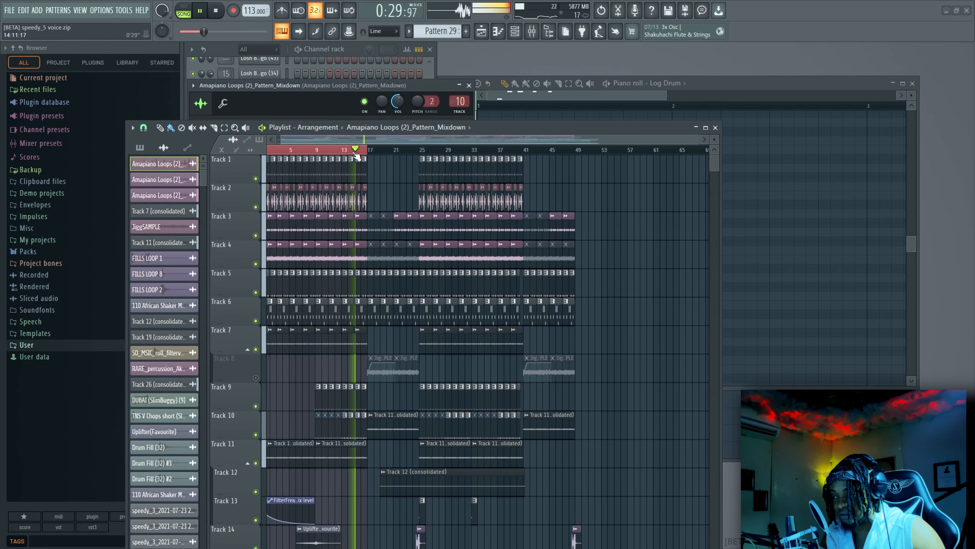
{"action": "key", "text": "space"}
{"action": "left_click_drag", "start_coordinate": [250, 85], "coordinate": [708, 100]}
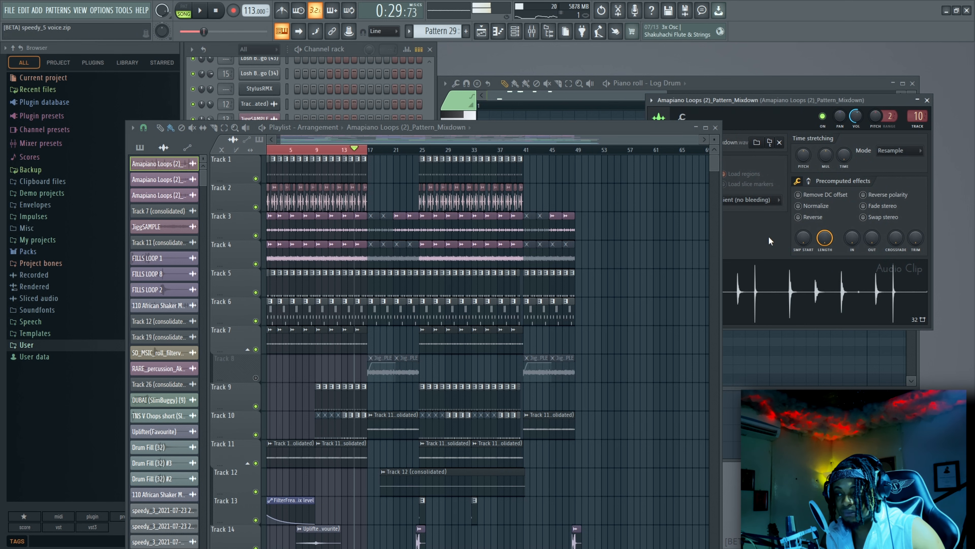
View the Amapiano Loops insert in the mixer, and close the mixer.
{"action": "left_click", "coordinate": [535, 34]}
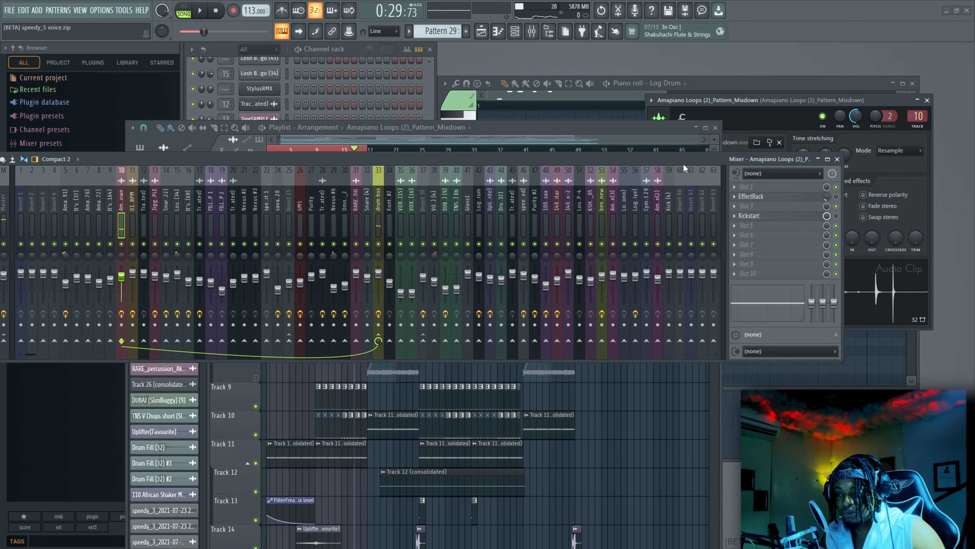
{"action": "left_click_drag", "start_coordinate": [680, 162], "coordinate": [446, 235]}
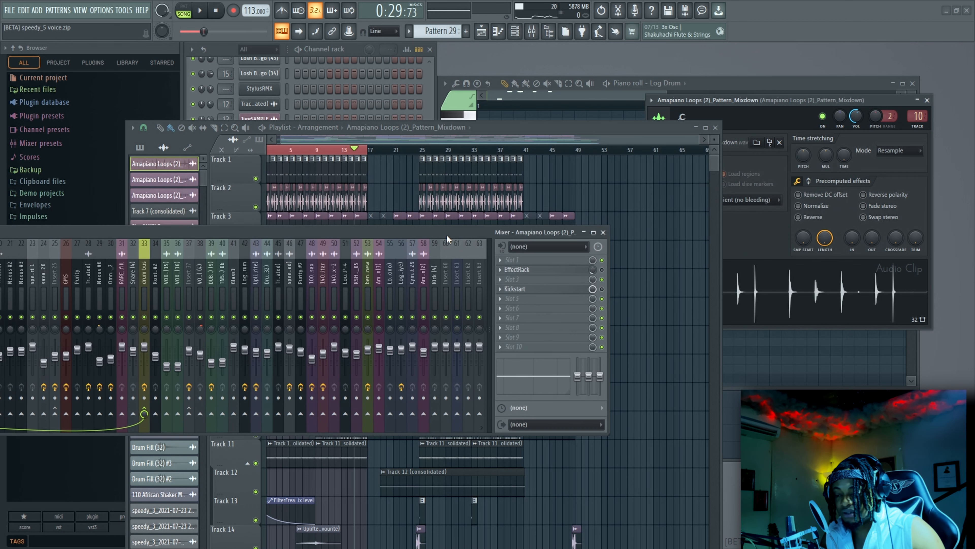
{"action": "left_click", "coordinate": [603, 233]}
Play the arrangement from the start while checking the instrument, vocal and drum fill tracks for clips that are still muted.
{"action": "scroll", "coordinate": [313, 154], "scroll_direction": "down", "scroll_amount": 2}
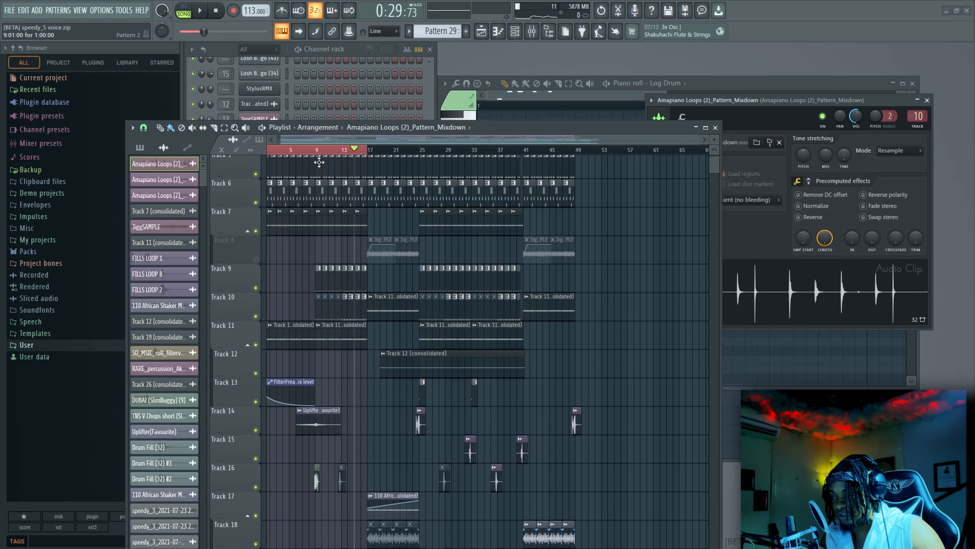
{"action": "left_click_drag", "start_coordinate": [312, 142], "coordinate": [303, 142]}
{"action": "key", "text": "space"}
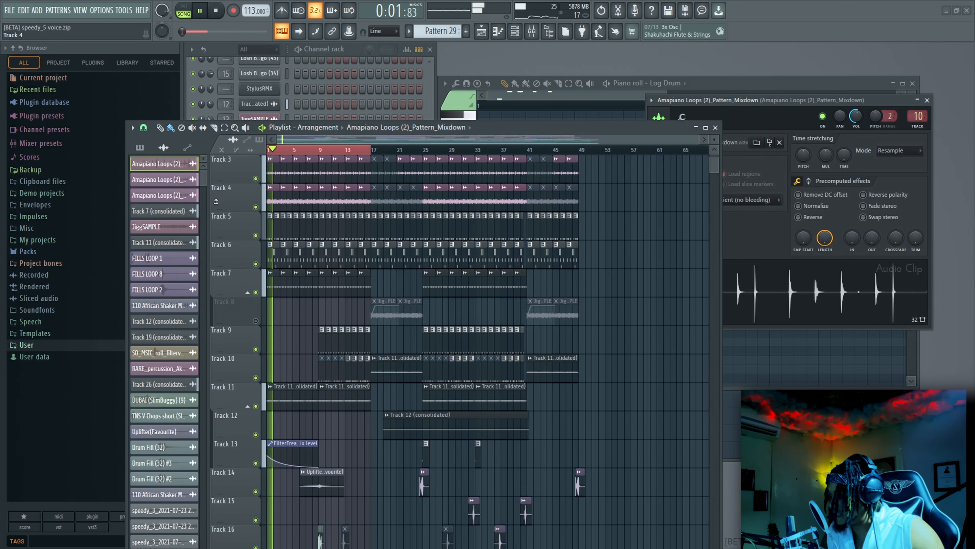
{"action": "scroll", "coordinate": [217, 208], "scroll_direction": "down", "scroll_amount": 9}
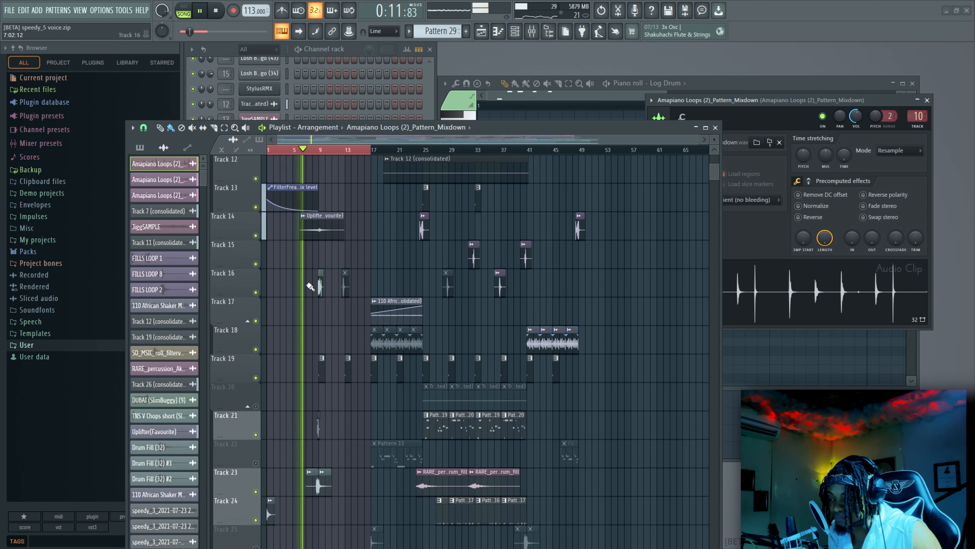
{"action": "scroll", "coordinate": [310, 287], "scroll_direction": "up", "scroll_amount": 4}
{"action": "scroll", "coordinate": [310, 288], "scroll_direction": "up", "scroll_amount": 8}
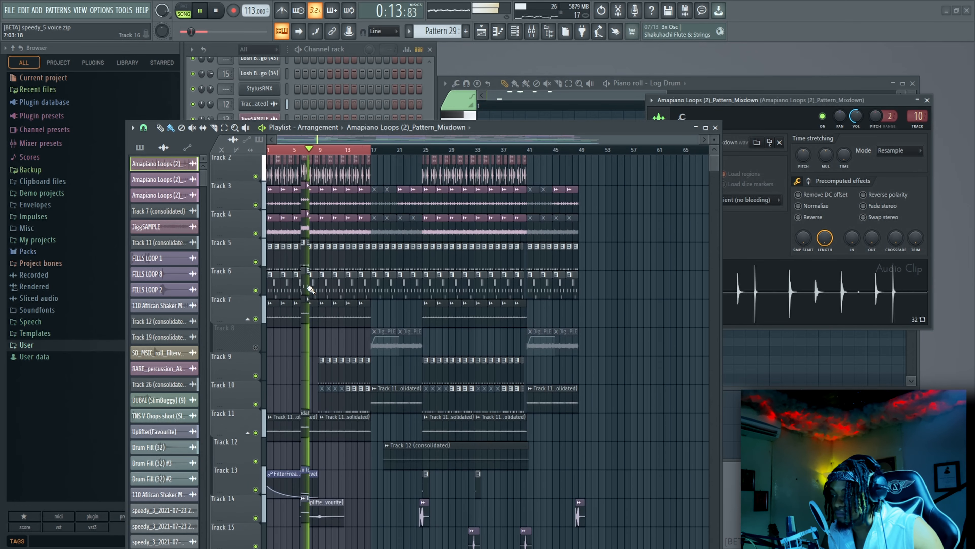
{"action": "scroll", "coordinate": [307, 287], "scroll_direction": "down", "scroll_amount": 14}
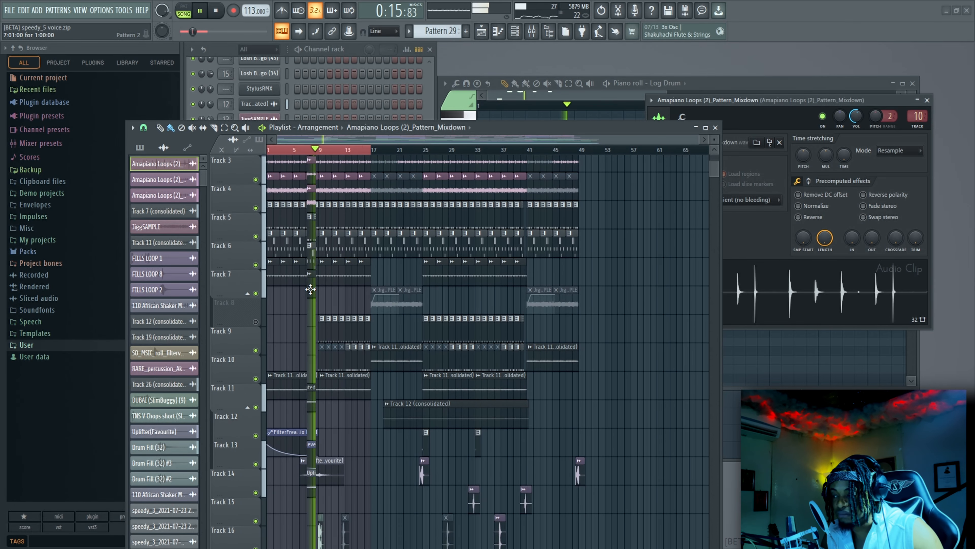
{"action": "scroll", "coordinate": [311, 289], "scroll_direction": "down", "scroll_amount": 14}
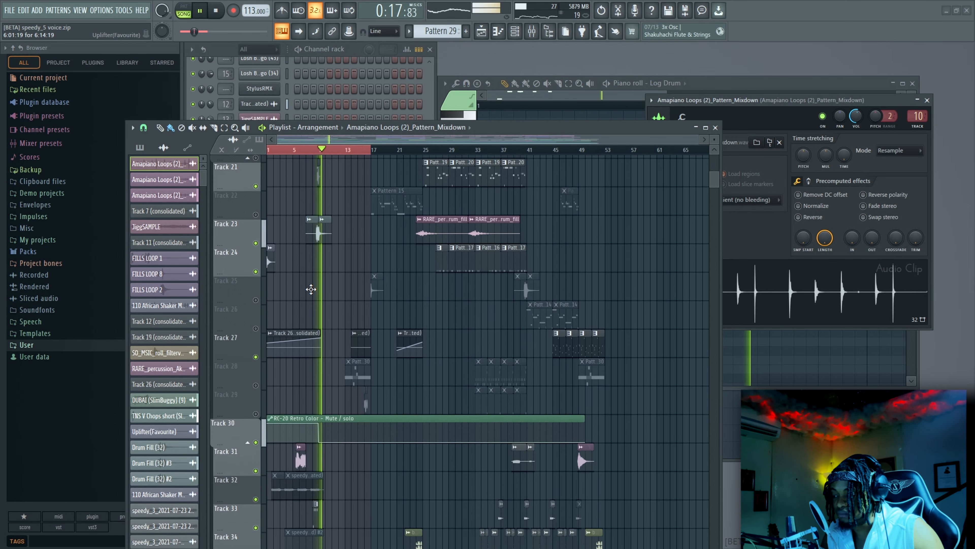
Replay the arrangement from bar 1 while checking the automation tracks down to Track 57, and unmute Track 28.
{"action": "key", "text": "space"}
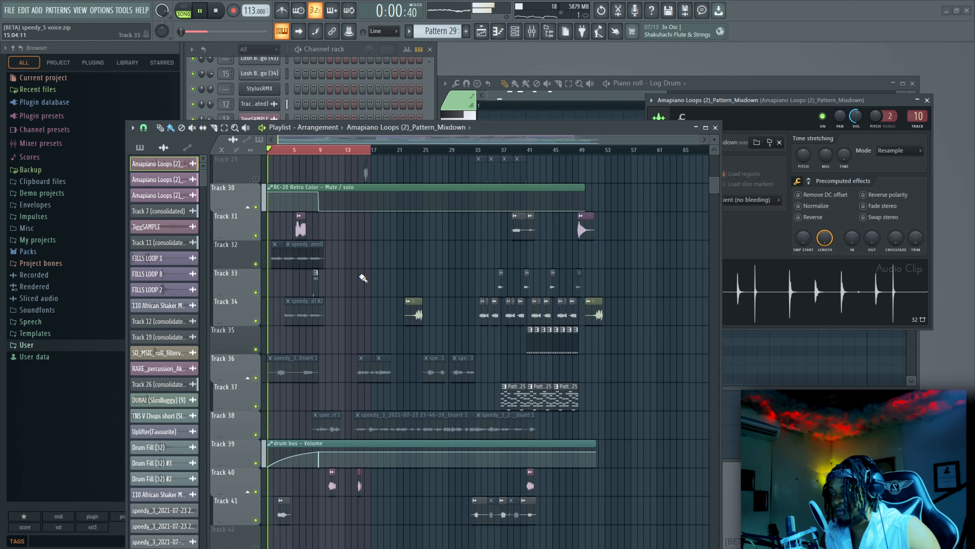
{"action": "scroll", "coordinate": [363, 278], "scroll_direction": "down", "scroll_amount": 10}
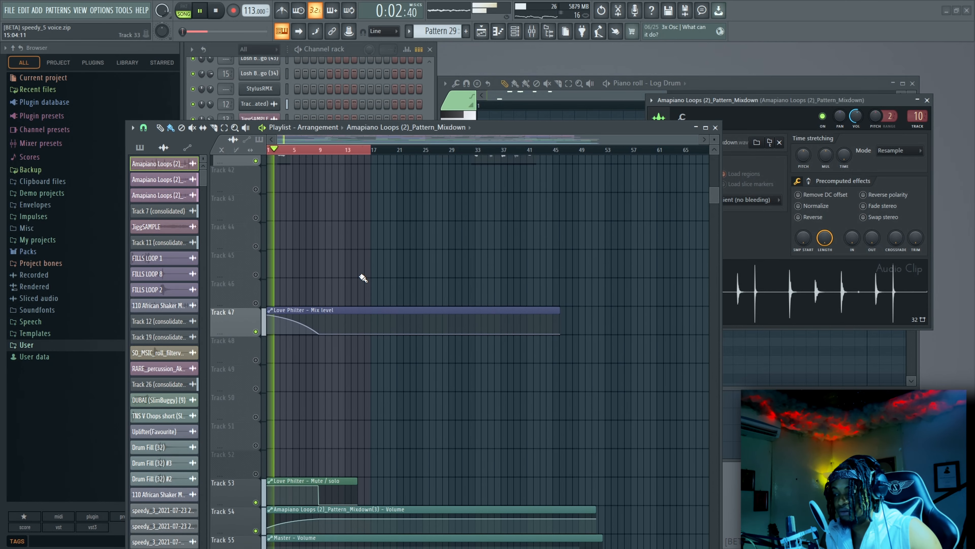
{"action": "scroll", "coordinate": [361, 279], "scroll_direction": "down", "scroll_amount": 6}
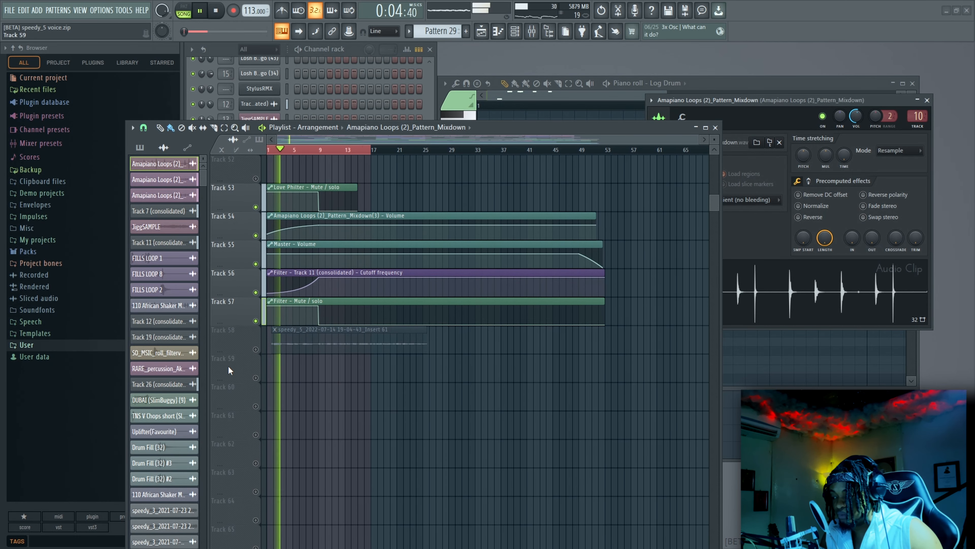
{"action": "scroll", "coordinate": [286, 326], "scroll_direction": "up", "scroll_amount": 9}
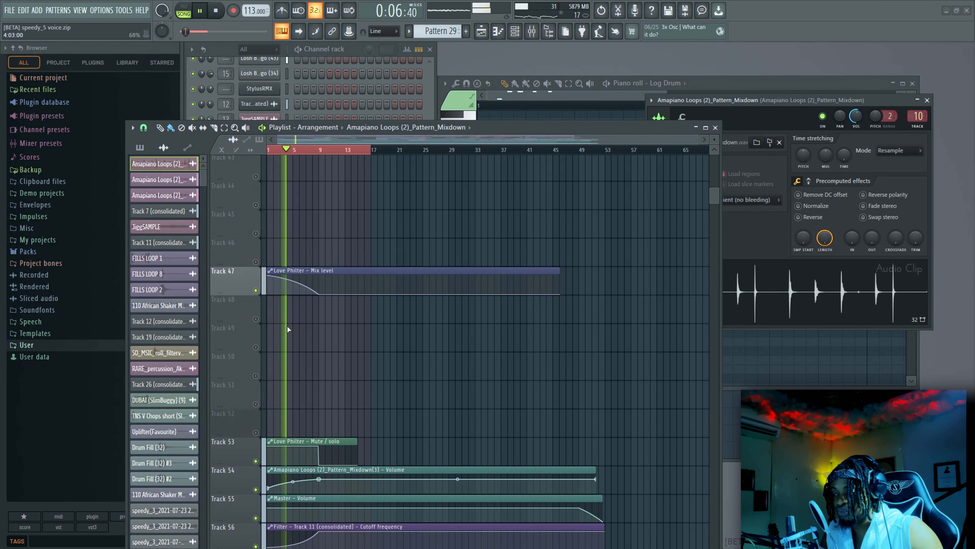
{"action": "scroll", "coordinate": [290, 327], "scroll_direction": "up", "scroll_amount": 5}
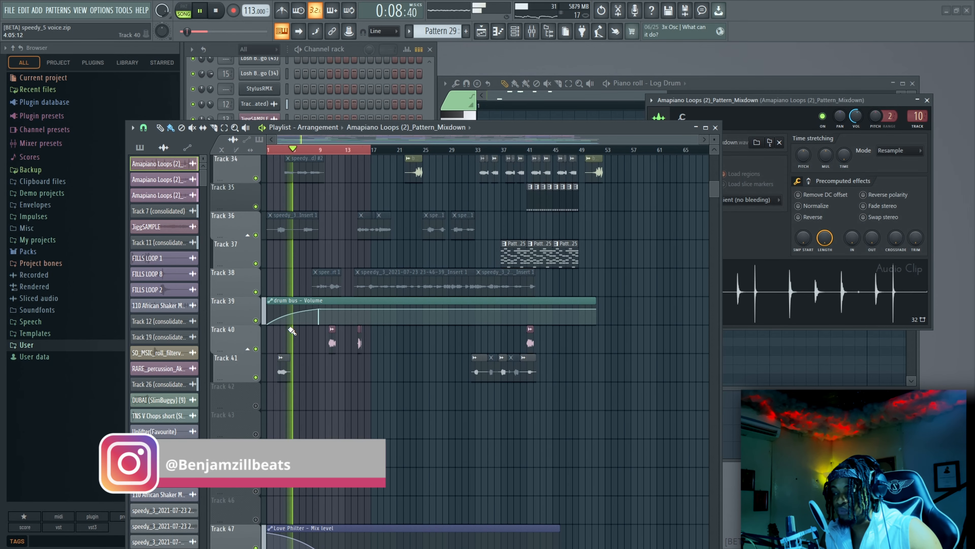
{"action": "scroll", "coordinate": [290, 326], "scroll_direction": "up", "scroll_amount": 5}
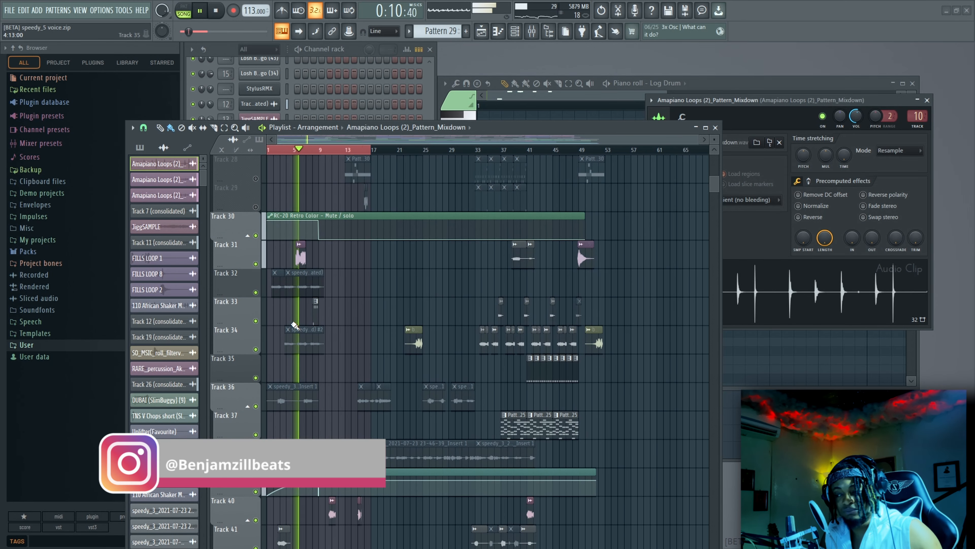
{"action": "scroll", "coordinate": [296, 322], "scroll_direction": "up", "scroll_amount": 5}
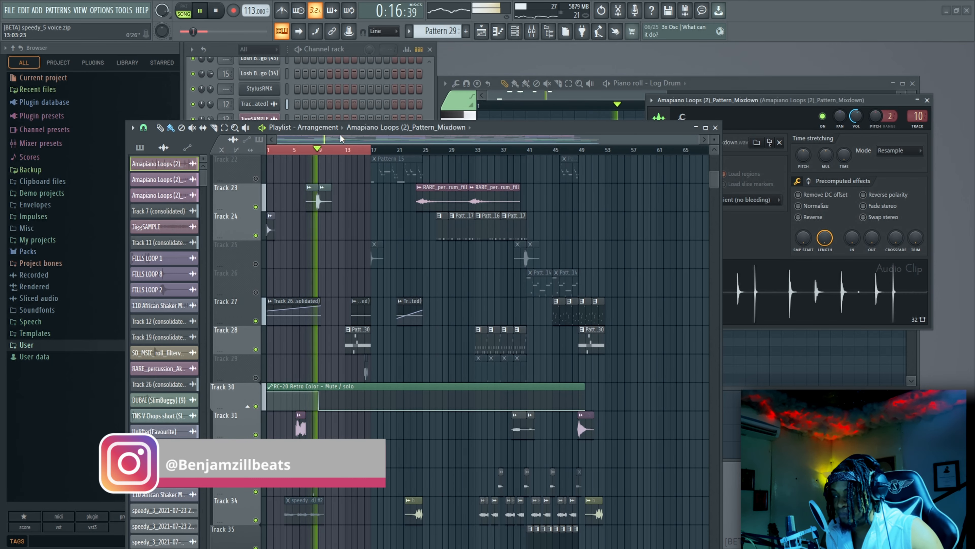
{"action": "scroll", "coordinate": [338, 154], "scroll_direction": "up", "scroll_amount": 3}
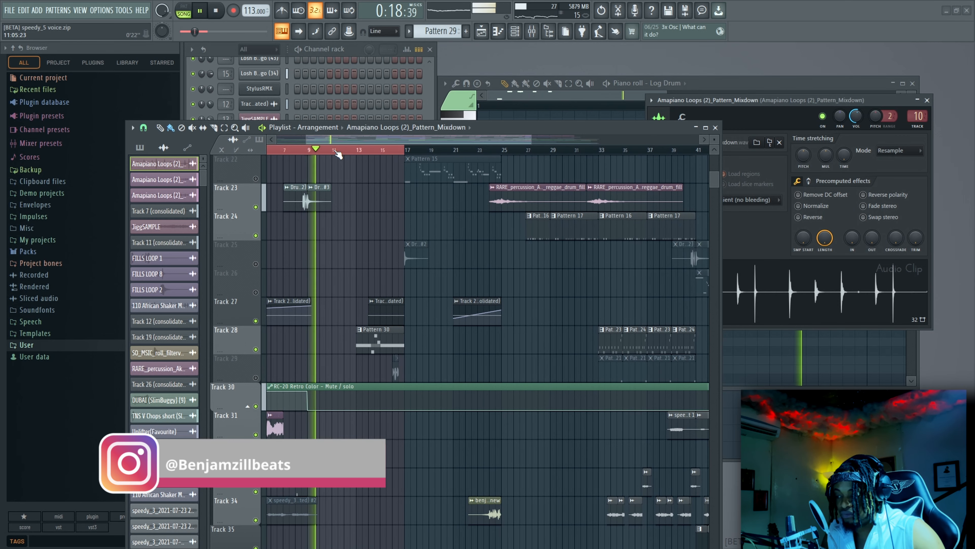
Limit the playback selection to bars 9 through 16, and play it while checking the tracks upward.
{"action": "left_click", "coordinate": [311, 150]}
{"action": "scroll", "coordinate": [405, 215], "scroll_direction": "up", "scroll_amount": 1}
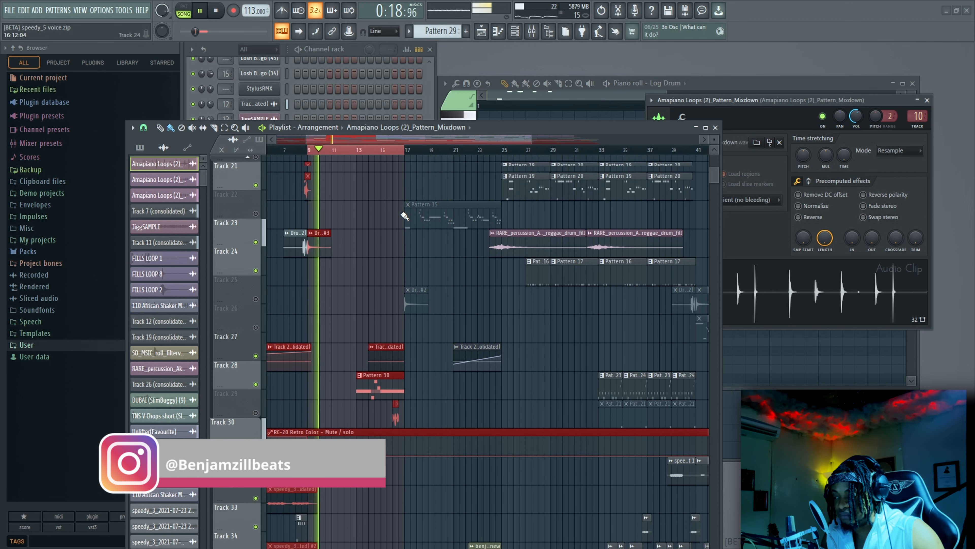
{"action": "scroll", "coordinate": [404, 215], "scroll_direction": "up", "scroll_amount": 6}
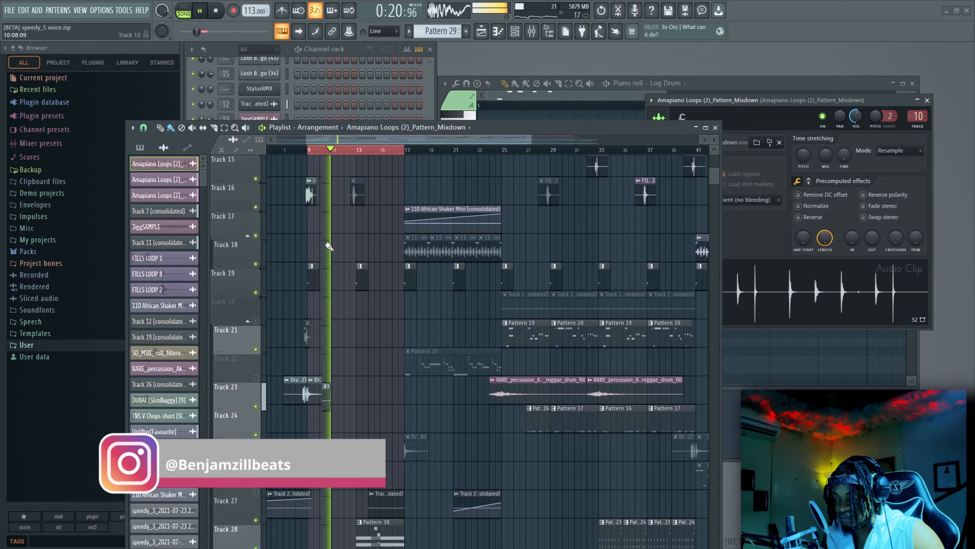
Stop playback and set the song position to the start of bar 9.
{"action": "scroll", "coordinate": [328, 246], "scroll_direction": "up", "scroll_amount": 14}
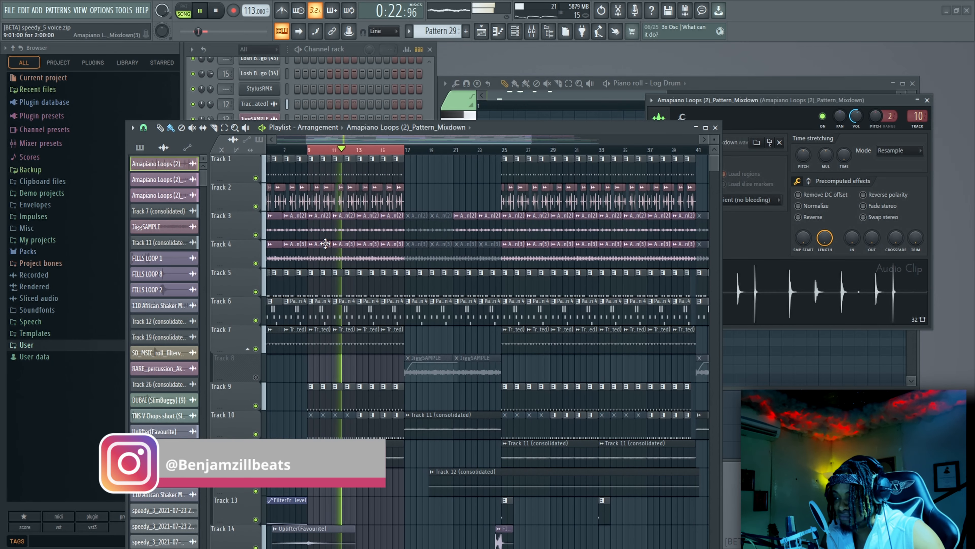
{"action": "scroll", "coordinate": [325, 243], "scroll_direction": "down", "scroll_amount": 14}
{"action": "key", "text": "space"}
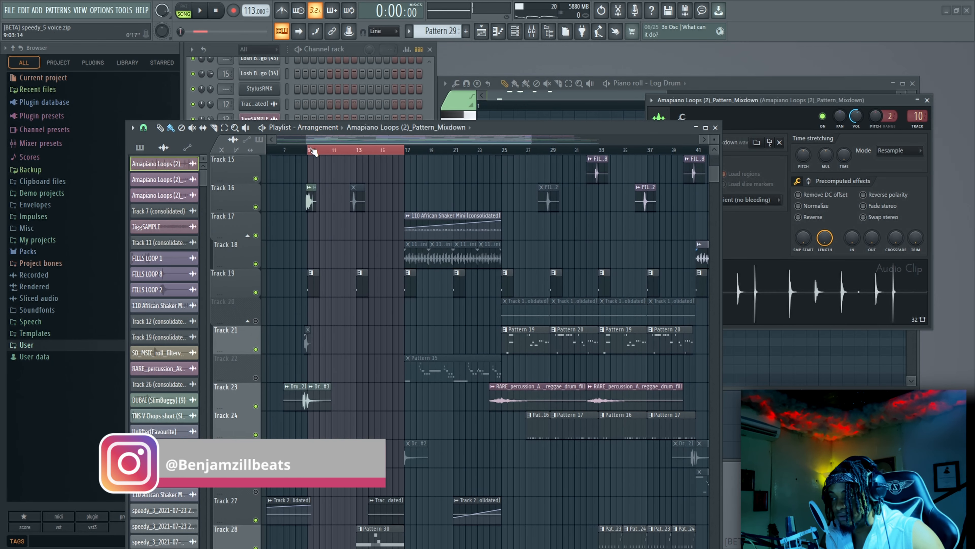
{"action": "left_click", "coordinate": [314, 151]}
Open the settings of the 140-bpm-jazz-guitar clip on Track 40 and arrange its window alongside the playlist.
{"action": "scroll", "coordinate": [331, 253], "scroll_direction": "down", "scroll_amount": 20}
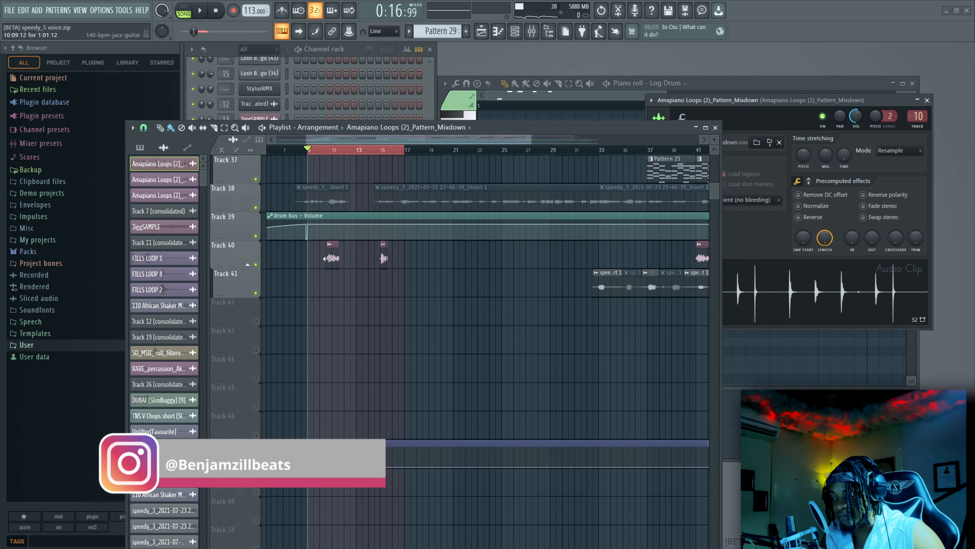
{"action": "left_click", "coordinate": [328, 259]}
{"action": "left_click_drag", "start_coordinate": [648, 126], "coordinate": [503, 391]}
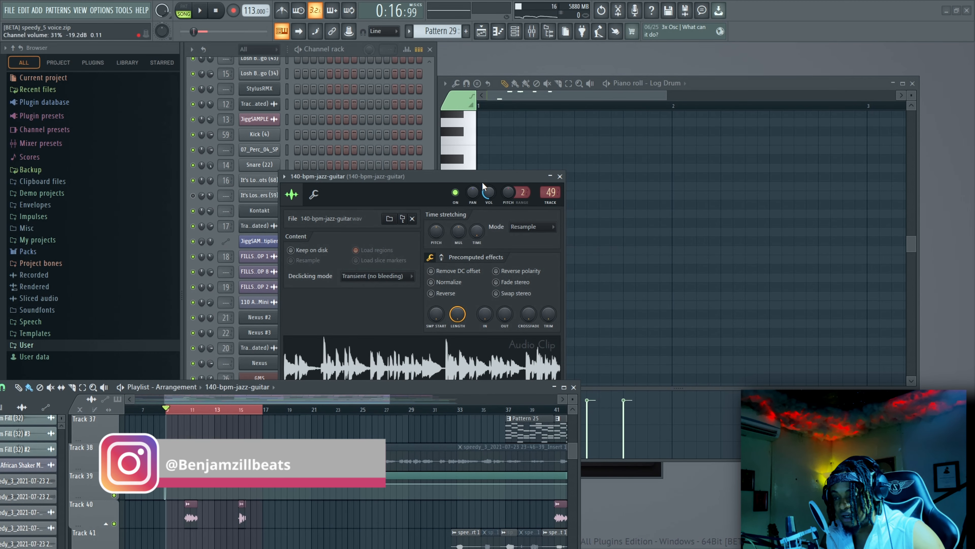
{"action": "left_click_drag", "start_coordinate": [484, 178], "coordinate": [748, 50]}
{"action": "left_click_drag", "start_coordinate": [539, 379], "coordinate": [545, 64]}
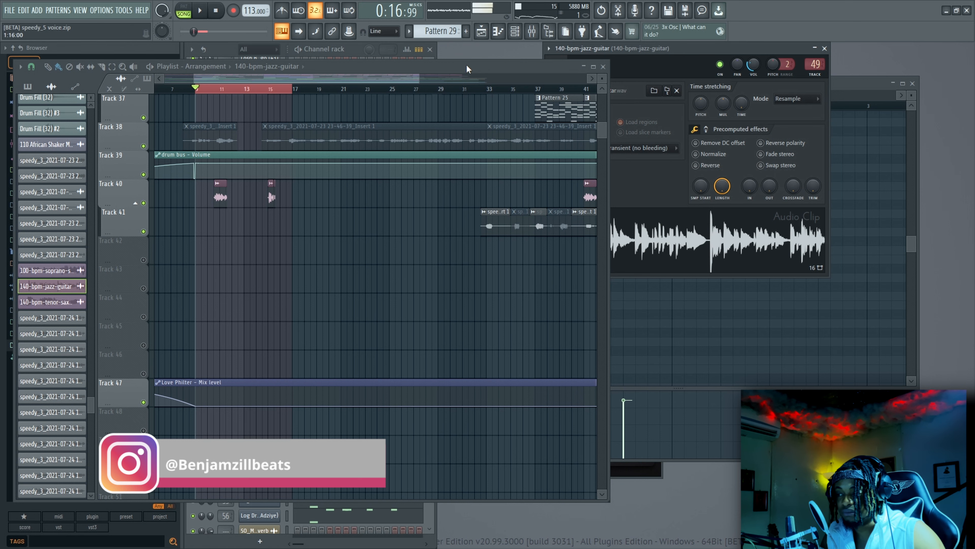
{"action": "left_click_drag", "start_coordinate": [466, 68], "coordinate": [590, 48]}
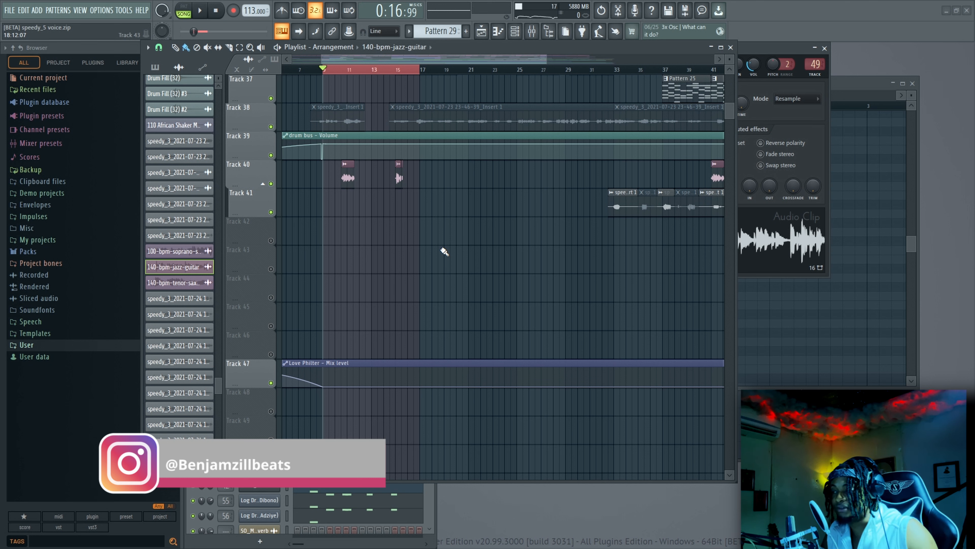
Play the section from bar 9 to hear the jazz guitar clips on Track 40, and stop playback.
{"action": "key", "text": "space"}
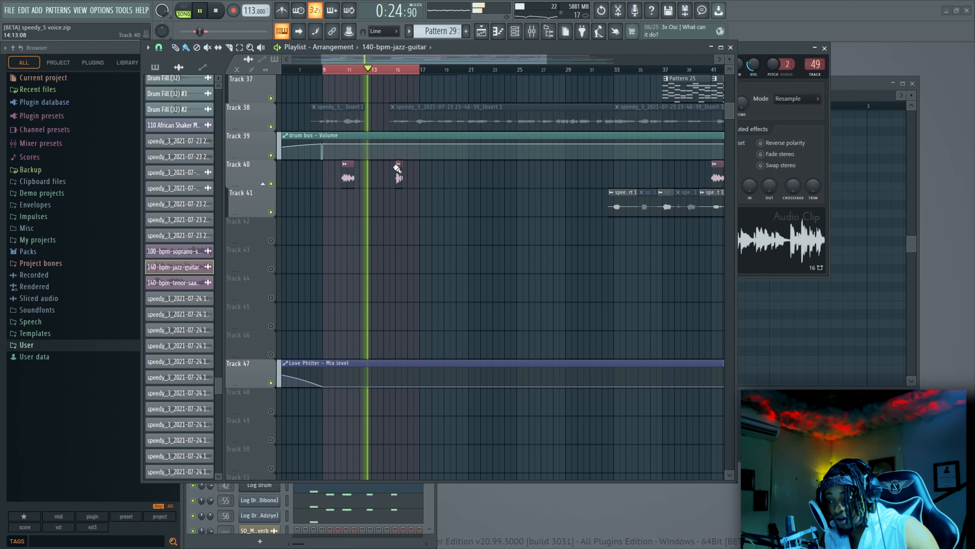
{"action": "scroll", "coordinate": [398, 165], "scroll_direction": "up", "scroll_amount": 6}
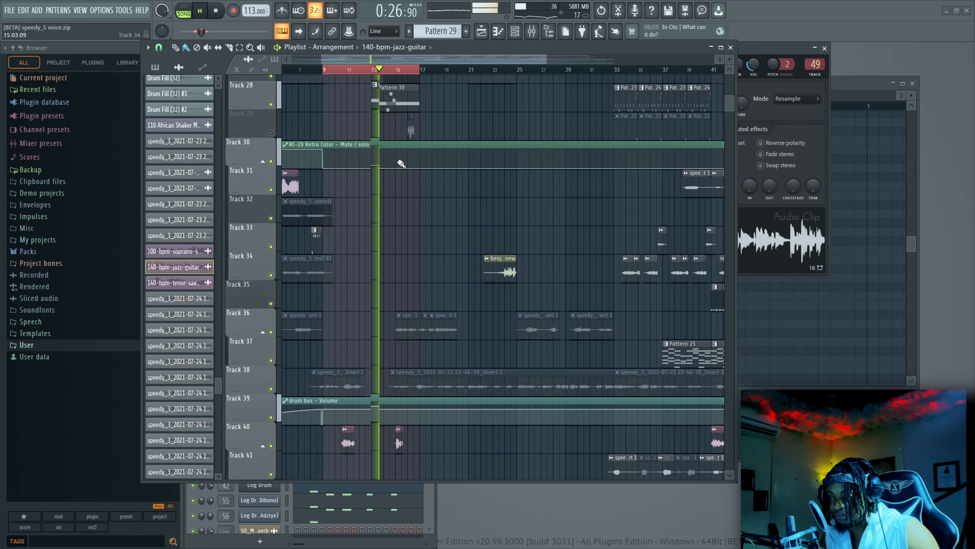
{"action": "scroll", "coordinate": [401, 163], "scroll_direction": "up", "scroll_amount": 2}
{"action": "scroll", "coordinate": [384, 171], "scroll_direction": "down", "scroll_amount": 4}
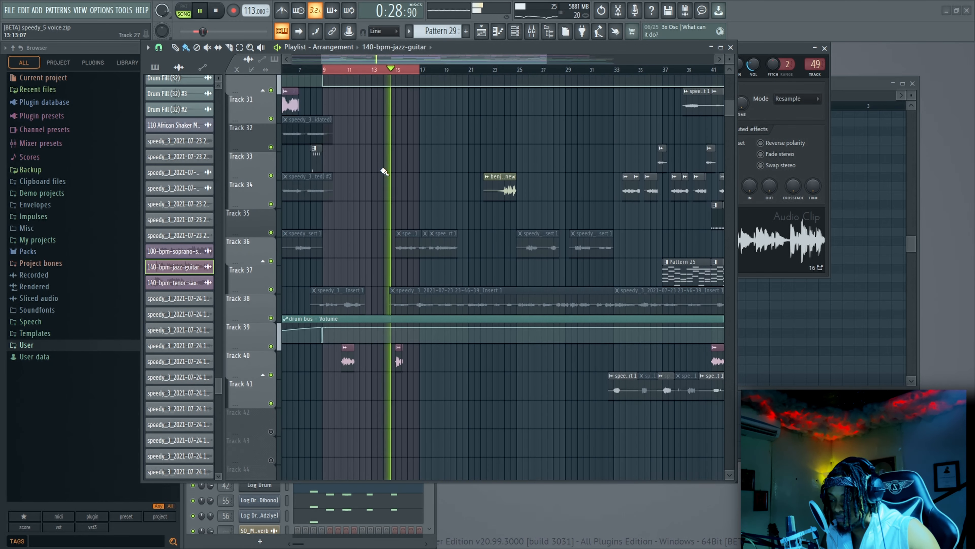
{"action": "scroll", "coordinate": [385, 171], "scroll_direction": "down", "scroll_amount": 3}
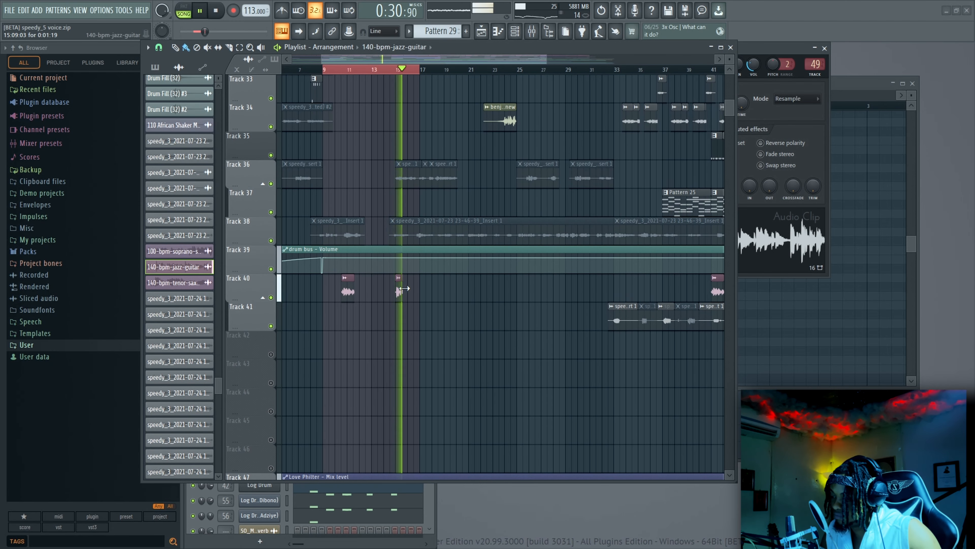
{"action": "key", "text": "space"}
Inspect the effects loaded on the jazz guitar's mixer track and close the mixer.
{"action": "scroll", "coordinate": [382, 158], "scroll_direction": "up", "scroll_amount": 2}
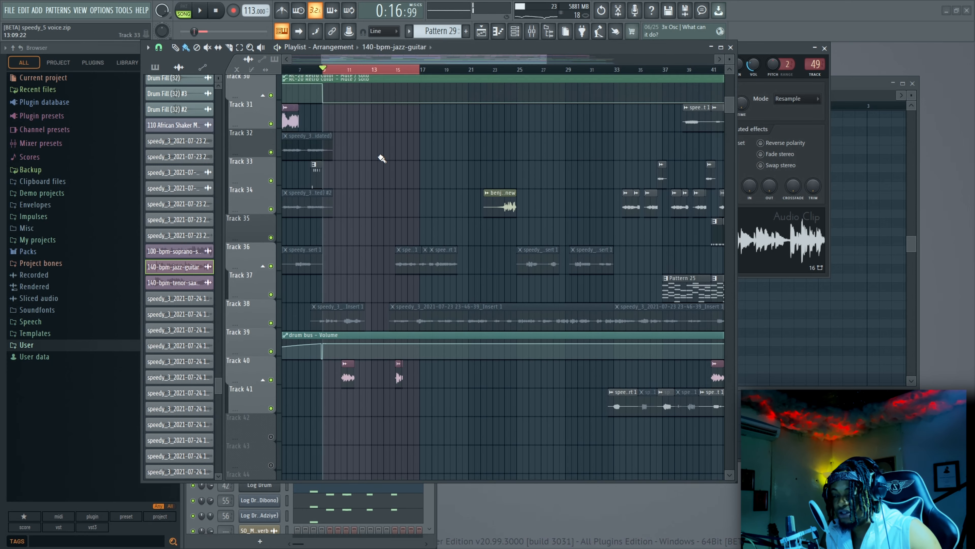
{"action": "scroll", "coordinate": [382, 159], "scroll_direction": "up", "scroll_amount": 5}
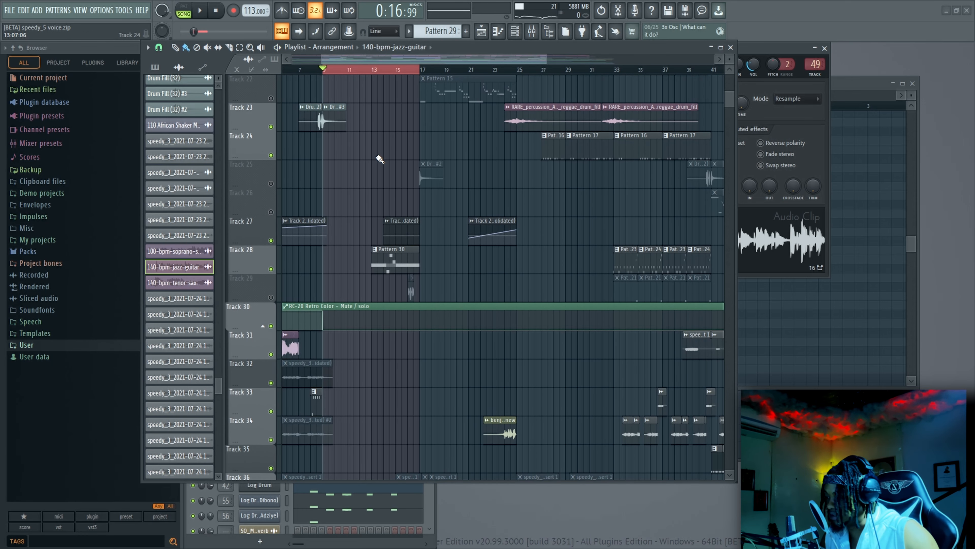
{"action": "left_click", "coordinate": [537, 32]}
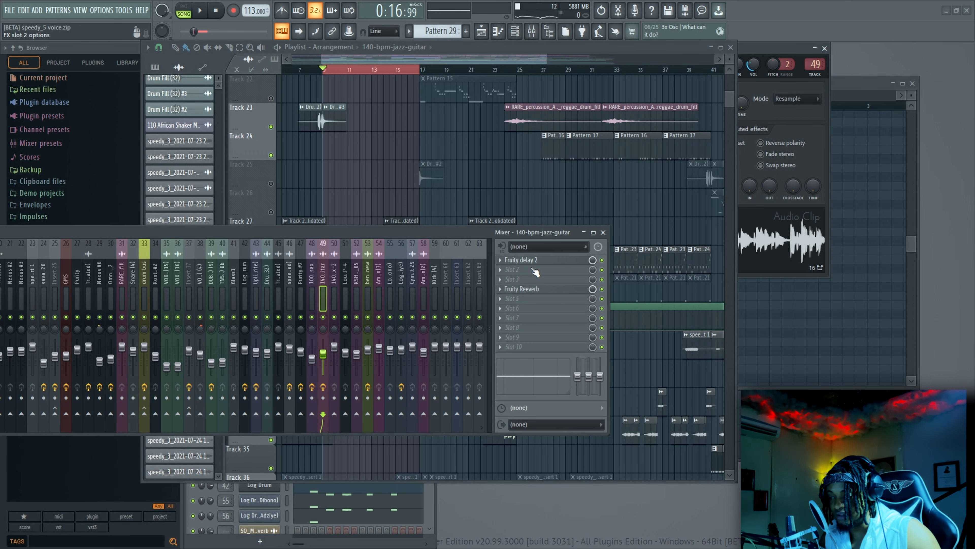
{"action": "left_click", "coordinate": [603, 232]}
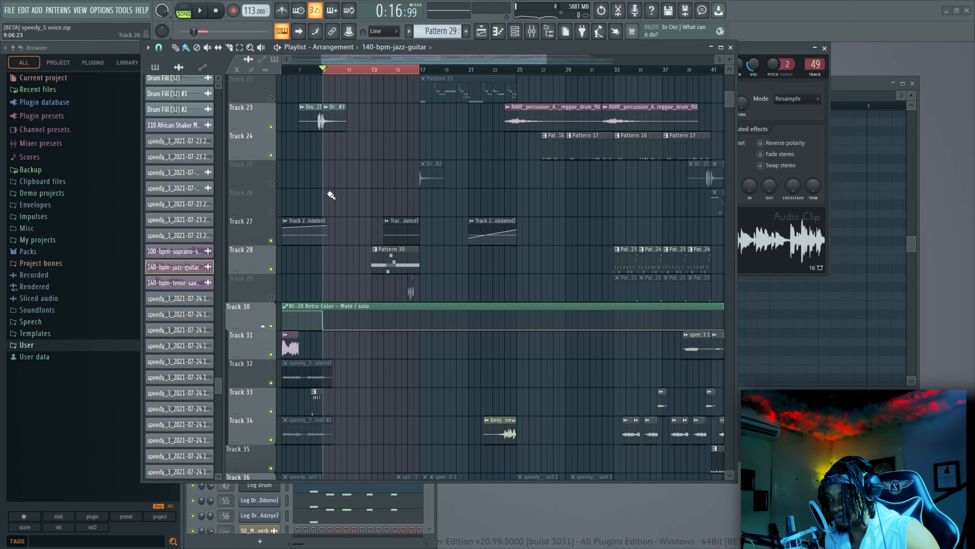
Select Pattern 30 from its clip on Track 28, view its notes in the piano roll, and reopen the playlist.
{"action": "scroll", "coordinate": [331, 195], "scroll_direction": "up", "scroll_amount": 2}
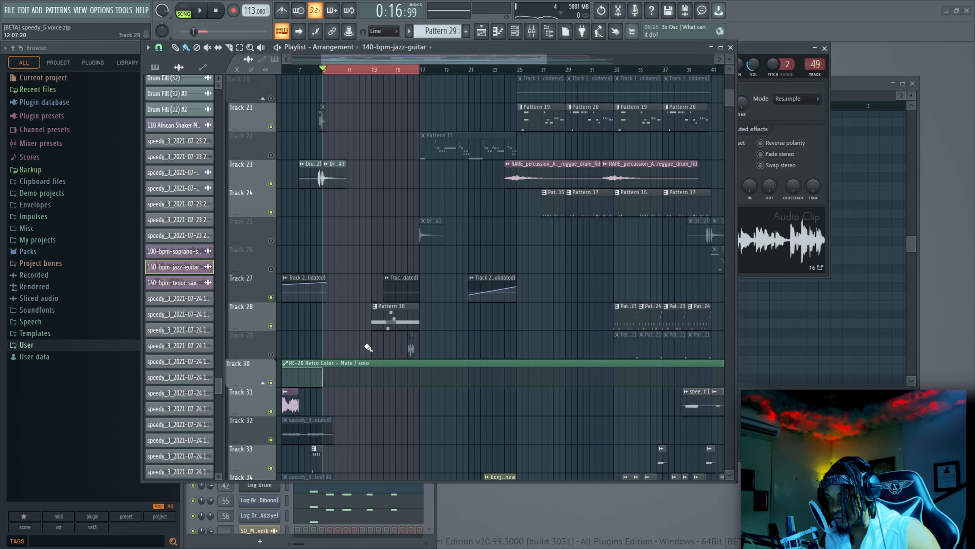
{"action": "left_click", "coordinate": [378, 320]}
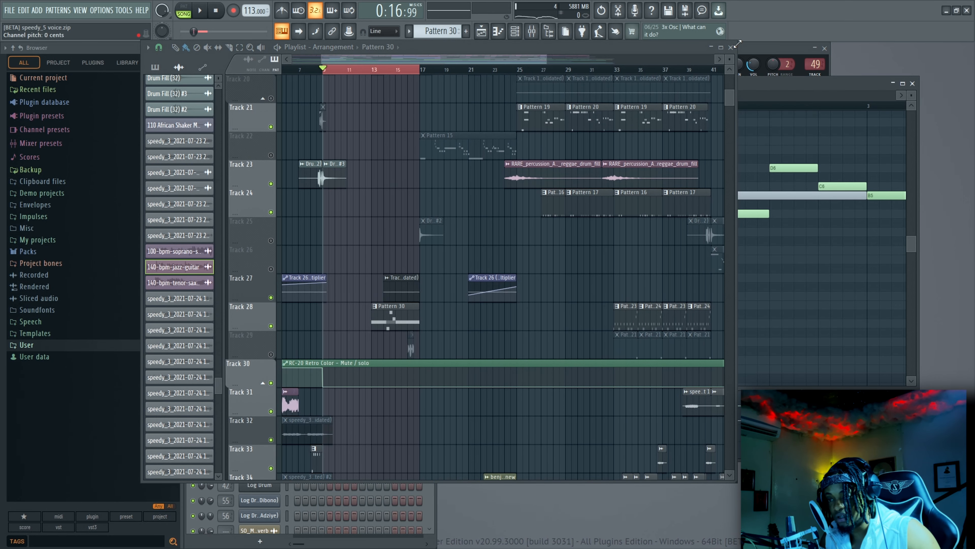
{"action": "left_click", "coordinate": [730, 48]}
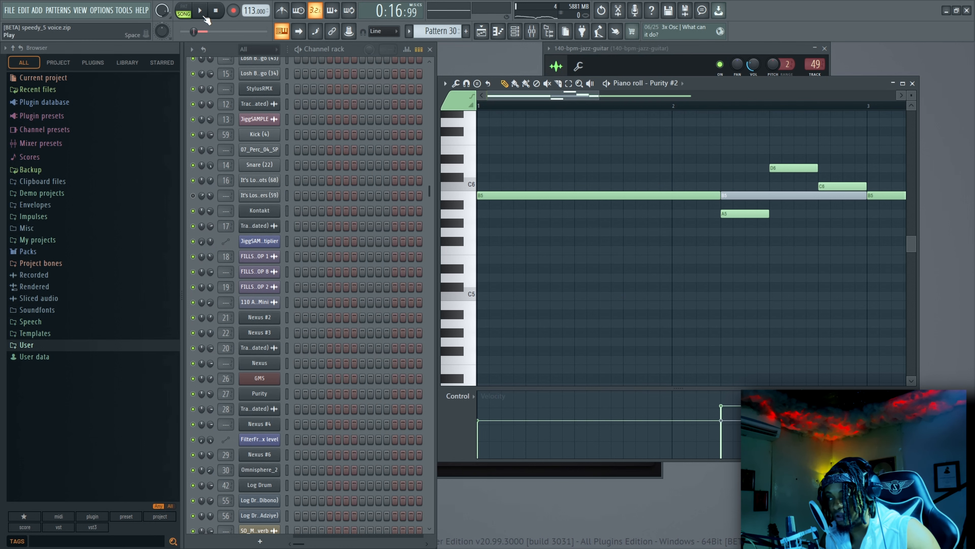
{"action": "key", "text": "F5"}
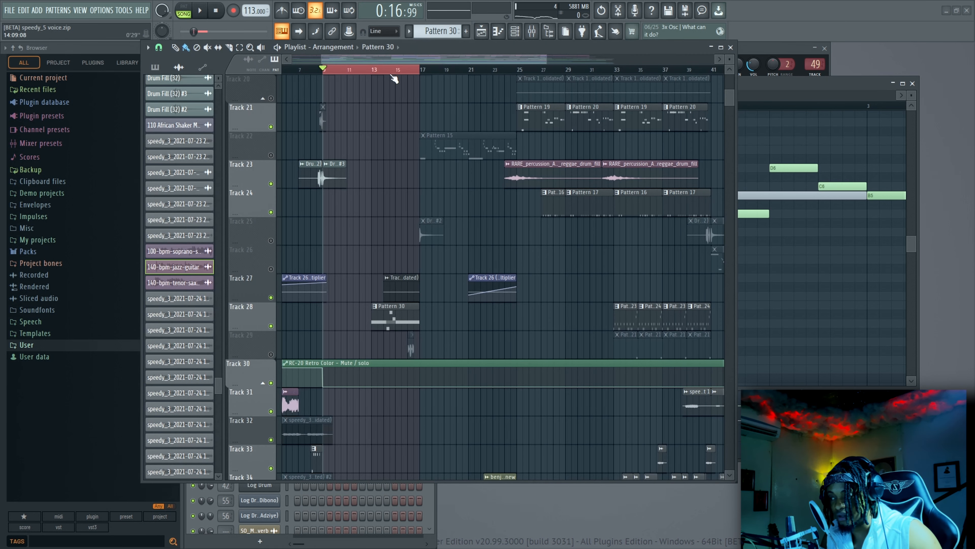
Look over the arrangement's tracks and briefly play the section from bar 9.
{"action": "scroll", "coordinate": [395, 279], "scroll_direction": "up", "scroll_amount": 3}
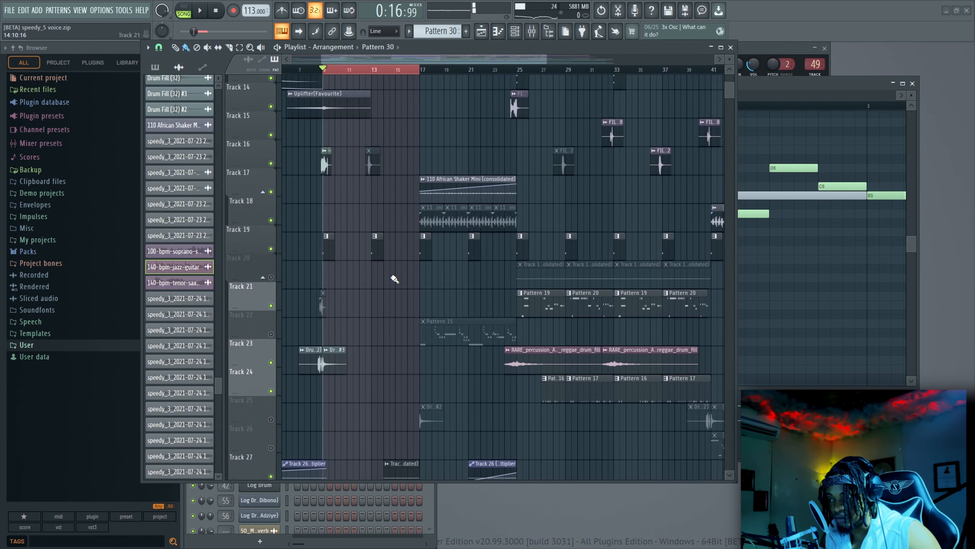
{"action": "scroll", "coordinate": [394, 279], "scroll_direction": "up", "scroll_amount": 3}
{"action": "scroll", "coordinate": [394, 278], "scroll_direction": "up", "scroll_amount": 3}
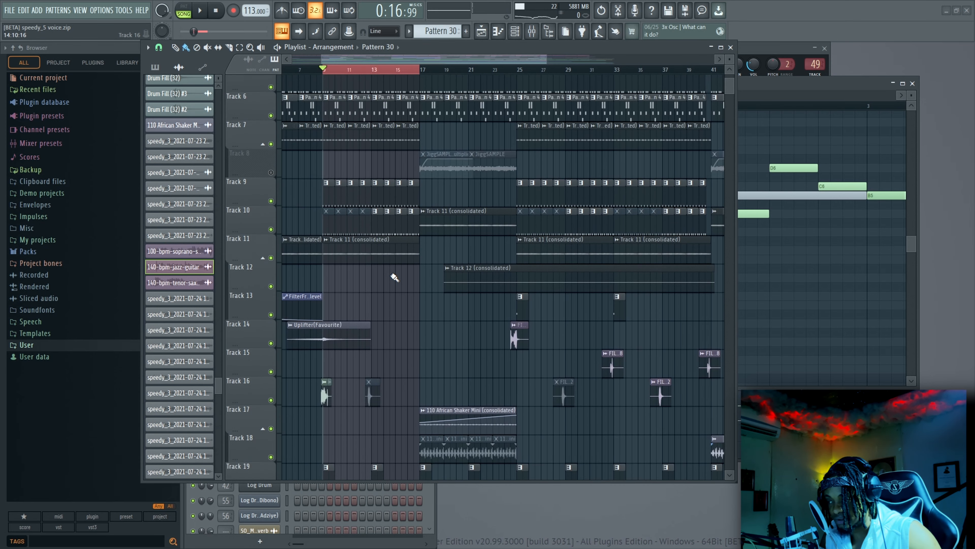
{"action": "scroll", "coordinate": [394, 277], "scroll_direction": "down", "scroll_amount": 2}
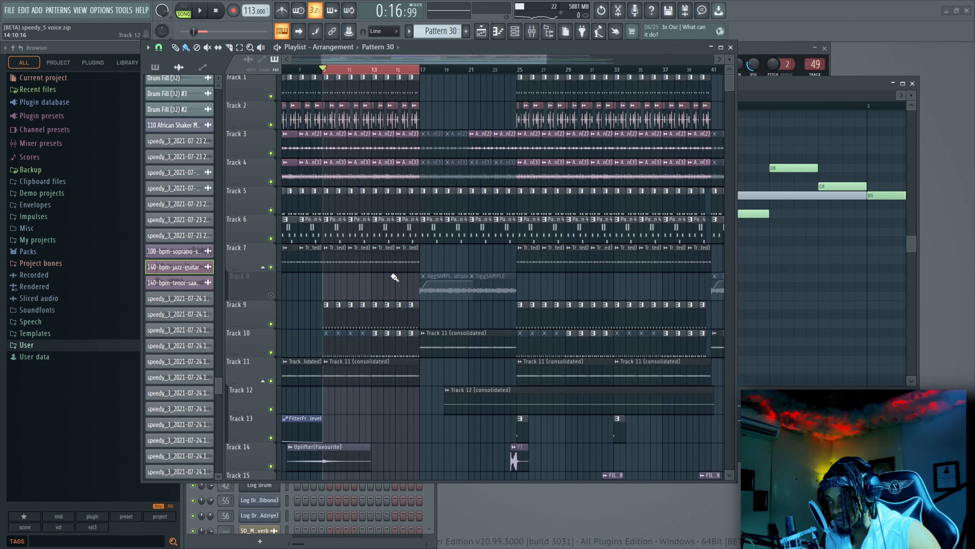
{"action": "scroll", "coordinate": [394, 277], "scroll_direction": "down", "scroll_amount": 4}
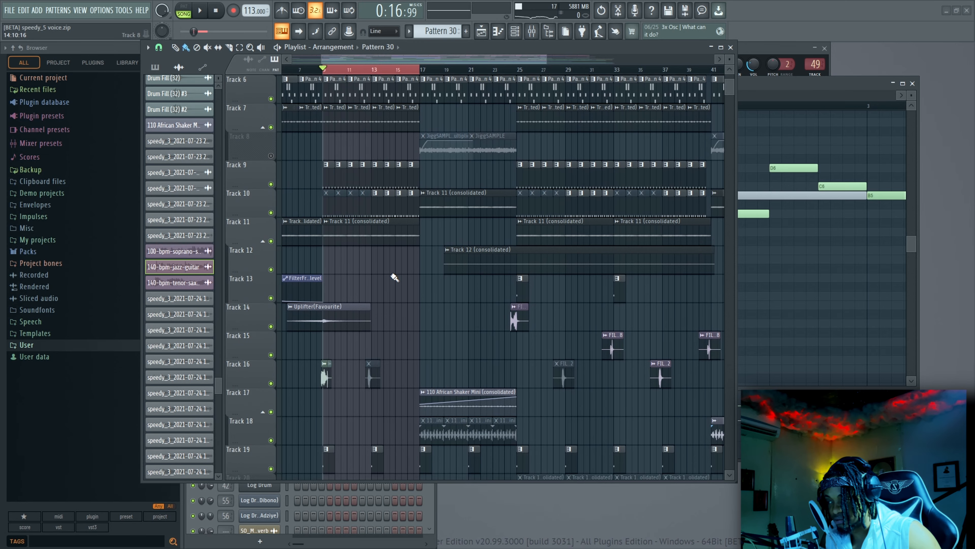
{"action": "scroll", "coordinate": [376, 268], "scroll_direction": "down", "scroll_amount": 5}
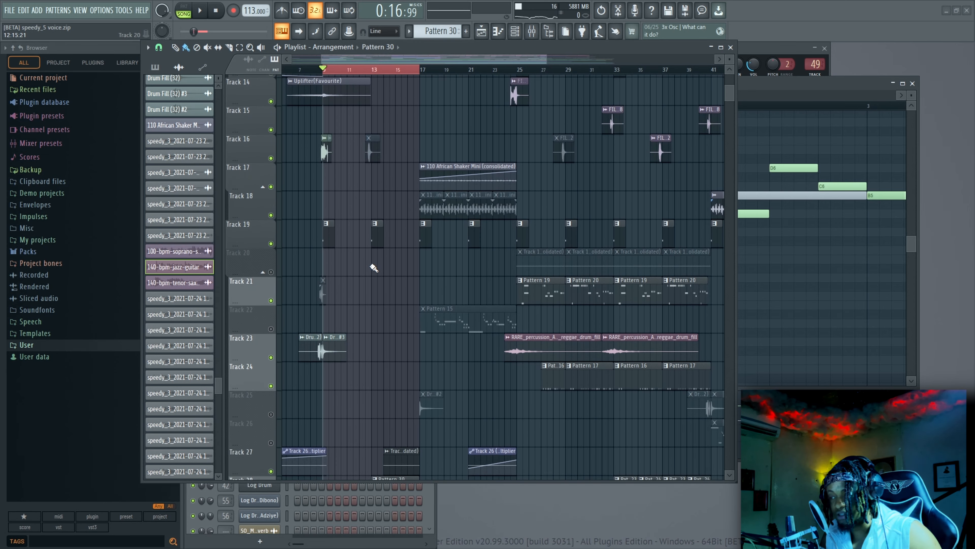
{"action": "key", "text": "space"}
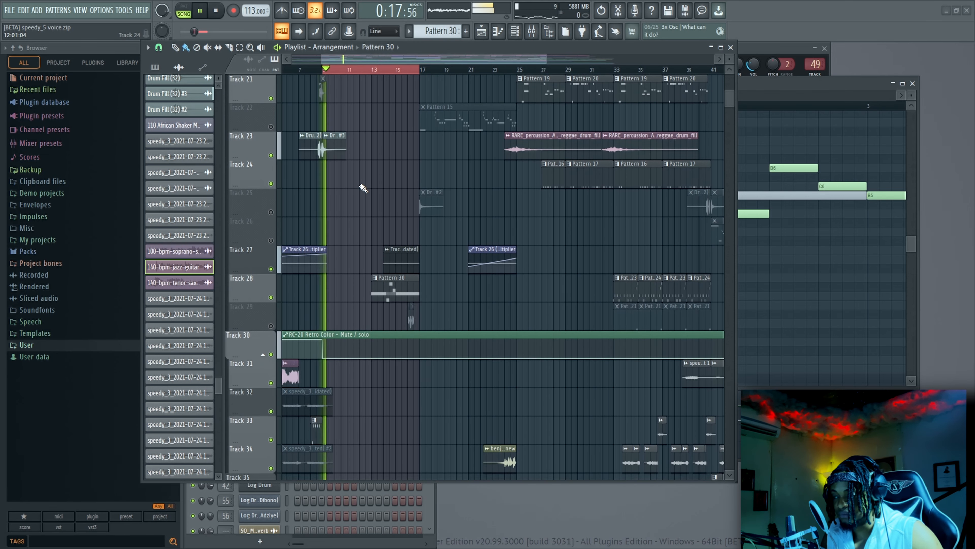
{"action": "scroll", "coordinate": [361, 208], "scroll_direction": "down", "scroll_amount": 4}
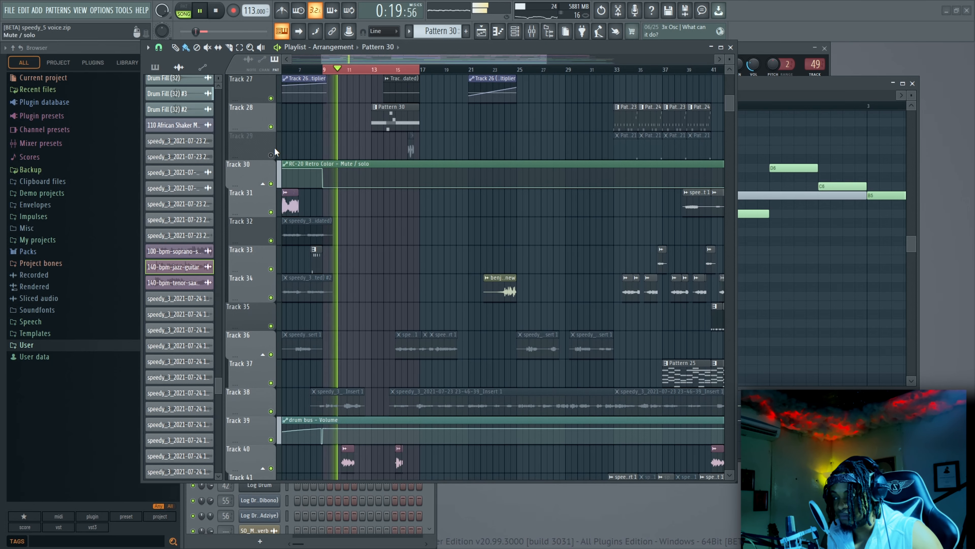
{"action": "key", "text": "space"}
Unmute Track 29 and play the section from bar 9 while reviewing the lower audio and automation tracks.
{"action": "left_click", "coordinate": [271, 155]}
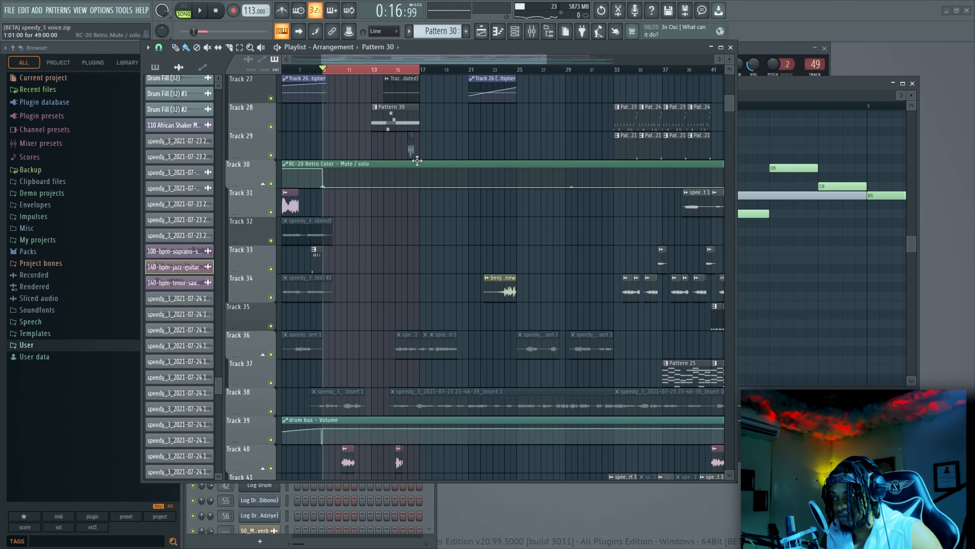
{"action": "key", "text": "space"}
{"action": "scroll", "coordinate": [311, 252], "scroll_direction": "down", "scroll_amount": 5}
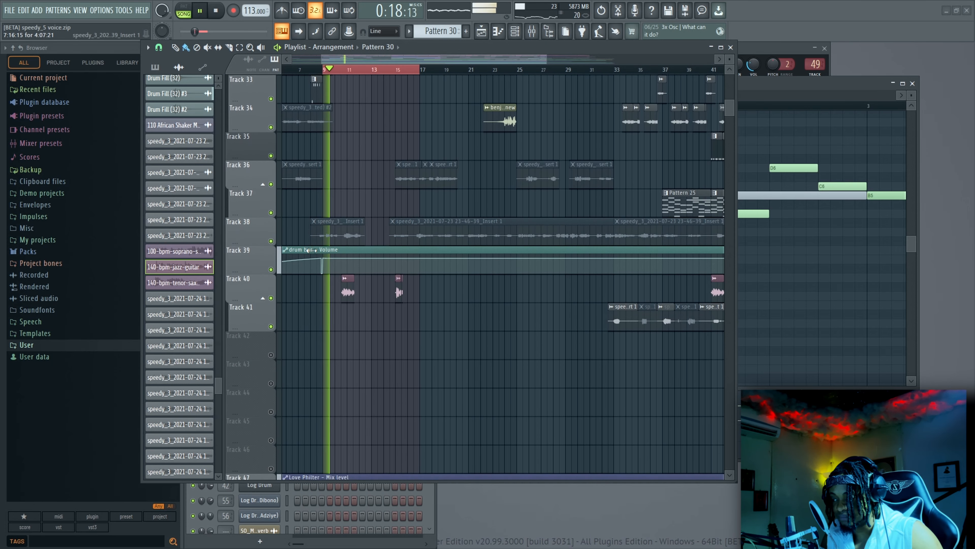
{"action": "scroll", "coordinate": [358, 274], "scroll_direction": "up", "scroll_amount": 5}
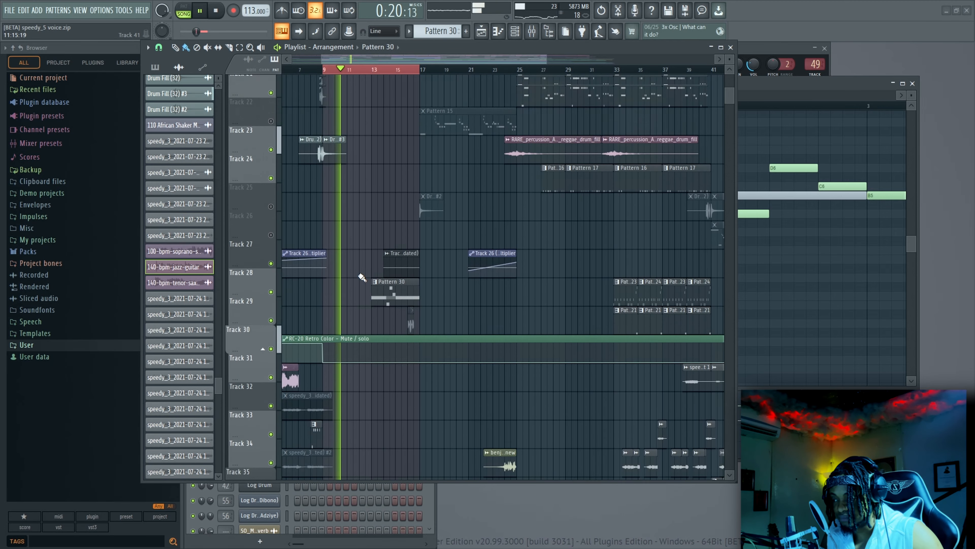
{"action": "scroll", "coordinate": [360, 274], "scroll_direction": "down", "scroll_amount": 20}
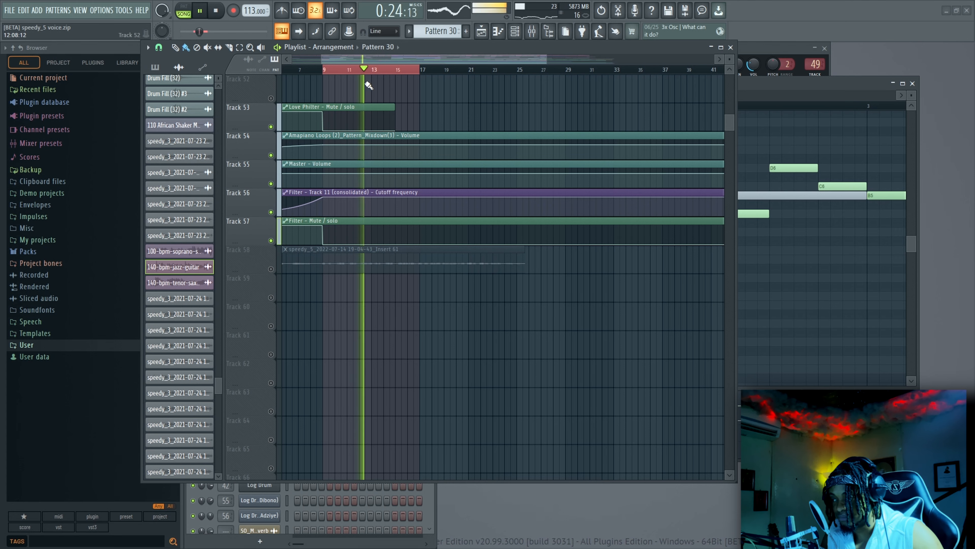
{"action": "key", "text": "space"}
Bring bar 1 of the playlist into view and open the mixer with all its tracks visible from Master onward.
{"action": "left_click_drag", "start_coordinate": [364, 60], "coordinate": [327, 61]}
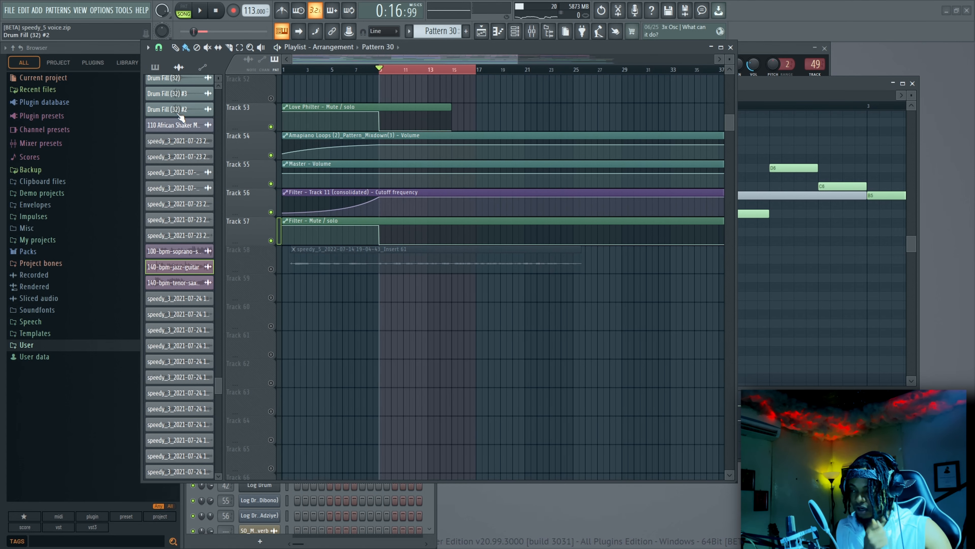
{"action": "left_click", "coordinate": [532, 33]}
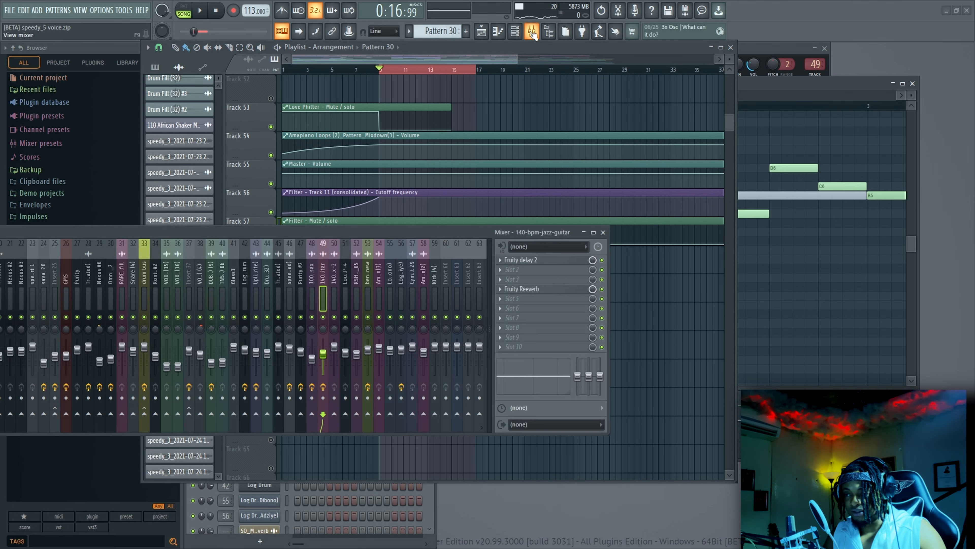
{"action": "left_click_drag", "start_coordinate": [238, 252], "coordinate": [707, 310]}
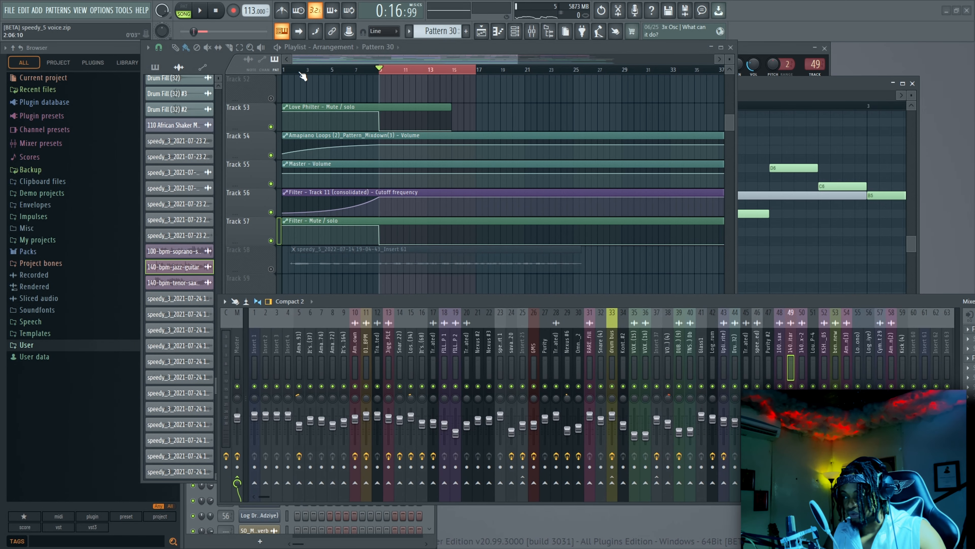
Select the Master track in the repositioned mixer and play the song from the beginning.
{"action": "left_click_drag", "start_coordinate": [301, 72], "coordinate": [270, 82]}
{"action": "left_click_drag", "start_coordinate": [872, 304], "coordinate": [570, 244]}
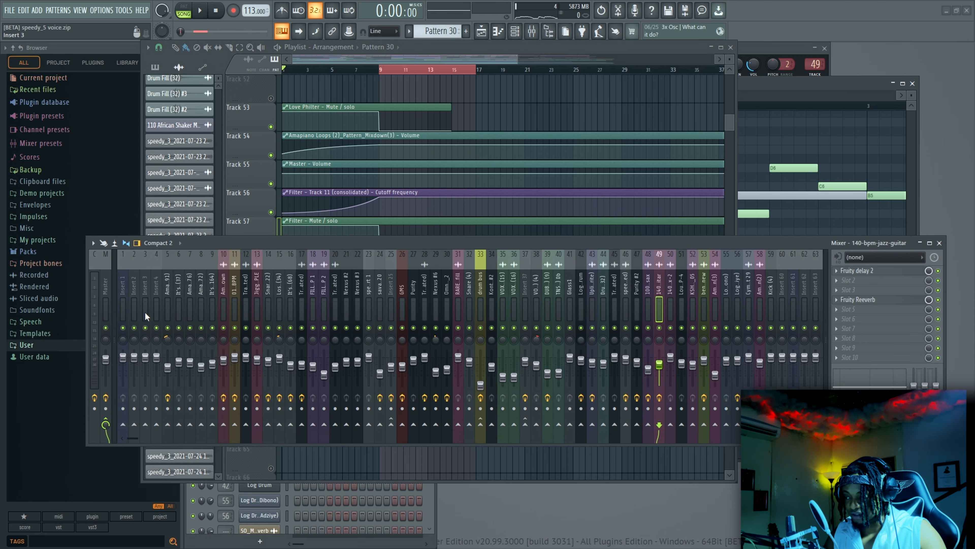
{"action": "left_click", "coordinate": [106, 303]}
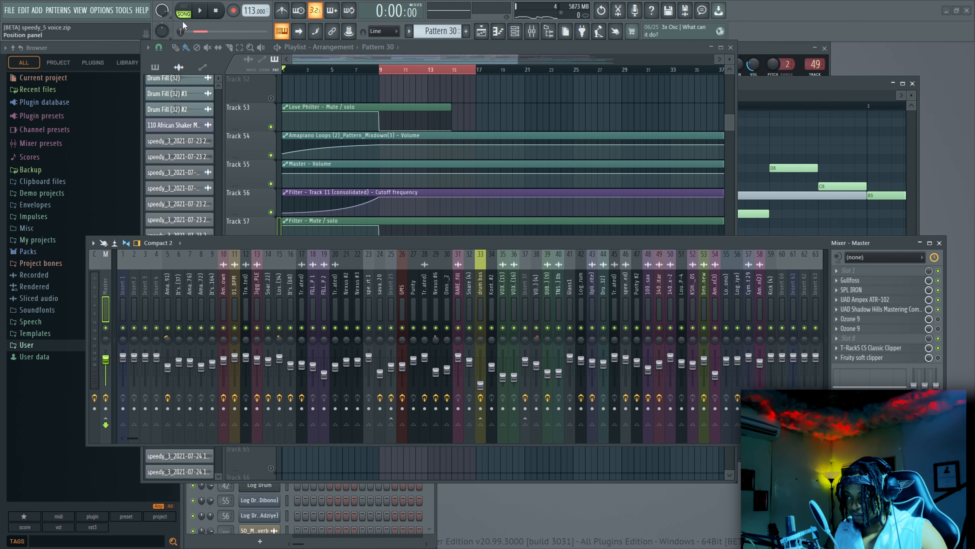
{"action": "key", "text": "space"}
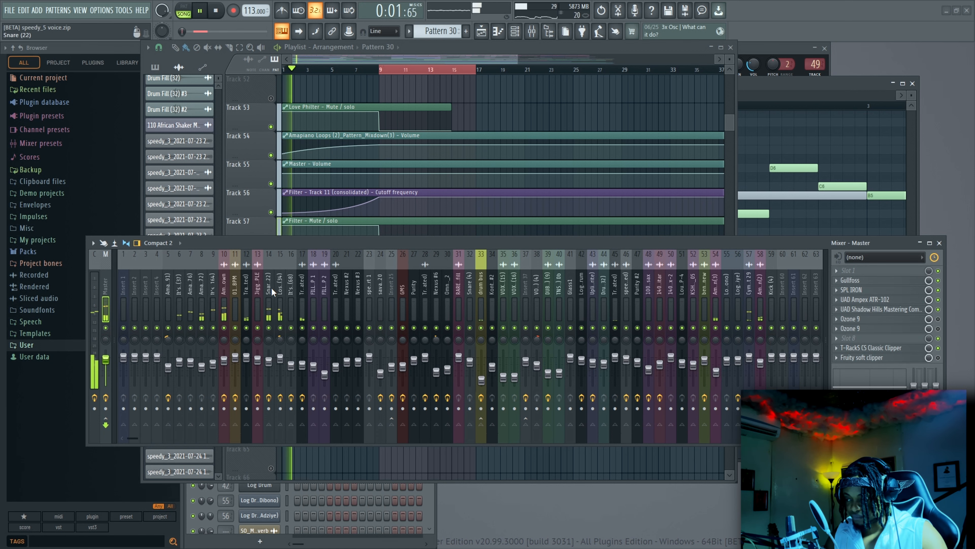
Look across the mixer tracks up to the empty inserts, stop the song and select the Amapiano Loops track 54.
{"action": "scroll", "coordinate": [271, 287], "scroll_direction": "down", "scroll_amount": 2}
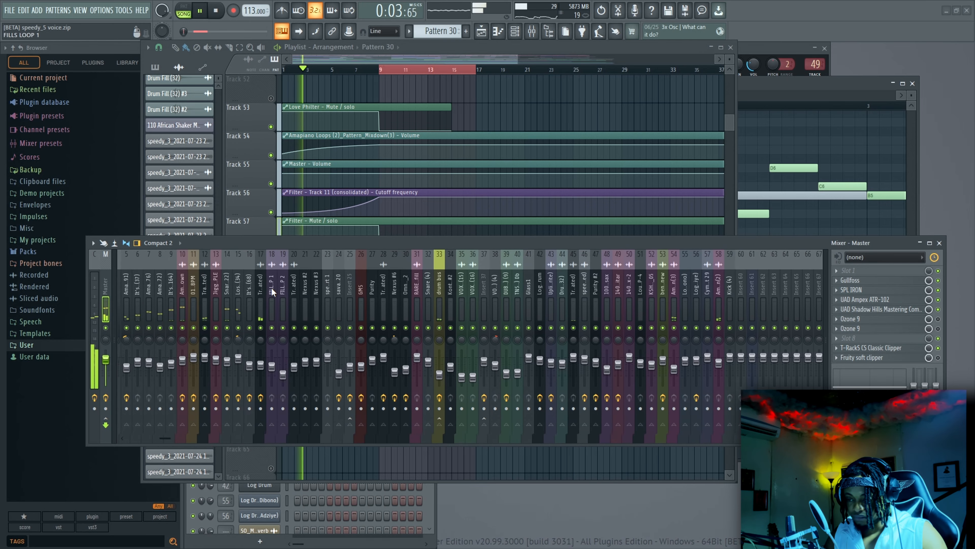
{"action": "scroll", "coordinate": [271, 288], "scroll_direction": "down", "scroll_amount": 5}
{"action": "key", "text": "space"}
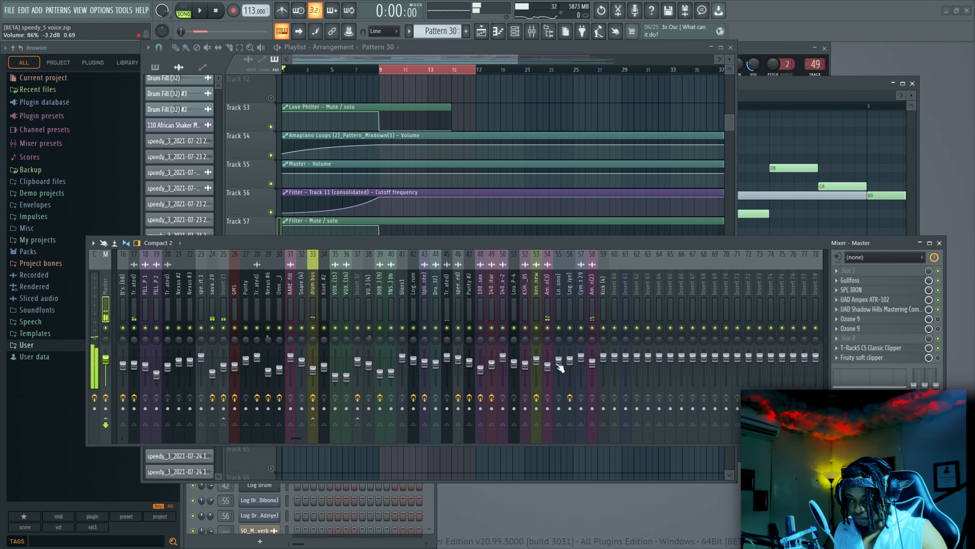
{"action": "left_click", "coordinate": [547, 300]}
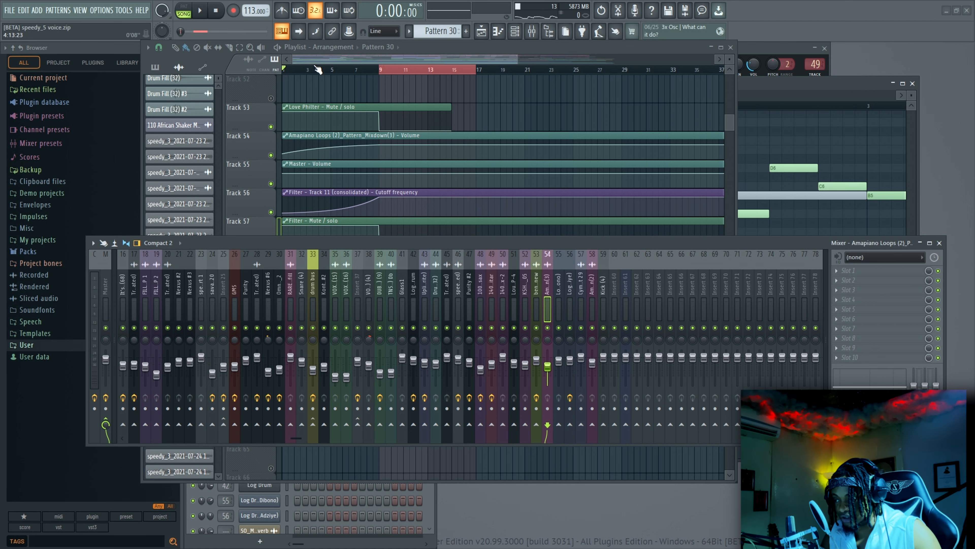
Play the song from the beginning while watching mixer track 54, and stop it after the first few seconds.
{"action": "left_click_drag", "start_coordinate": [304, 70], "coordinate": [201, 90]}
{"action": "key", "text": "space"}
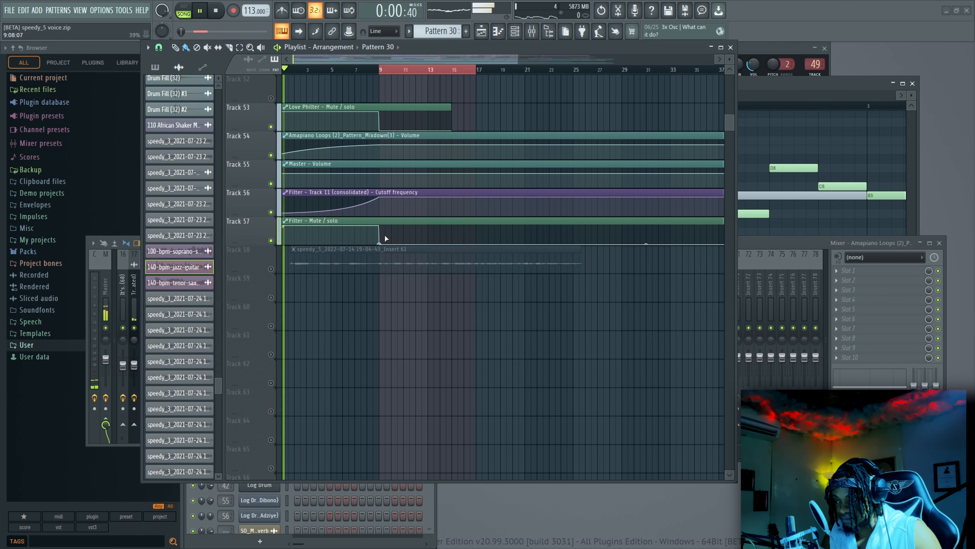
{"action": "left_click", "coordinate": [776, 243]}
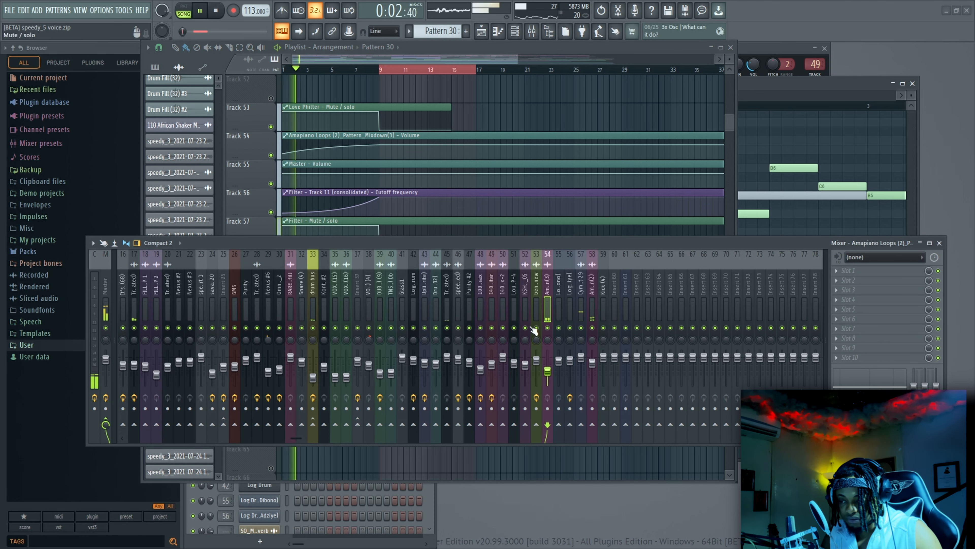
{"action": "key", "text": "space"}
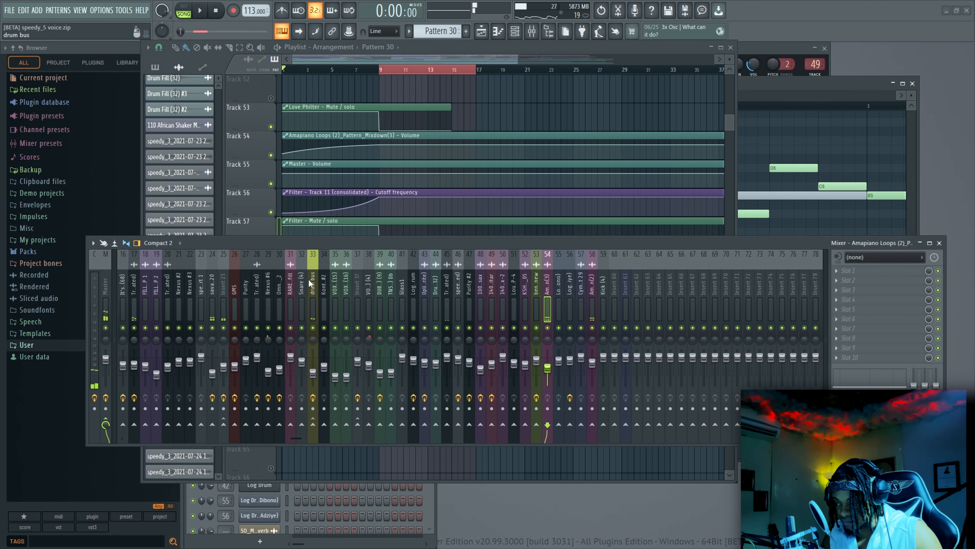
Select the drum bus mixer track and play the song from the beginning while reviewing the levels of the drum tracks.
{"action": "left_click", "coordinate": [311, 300]}
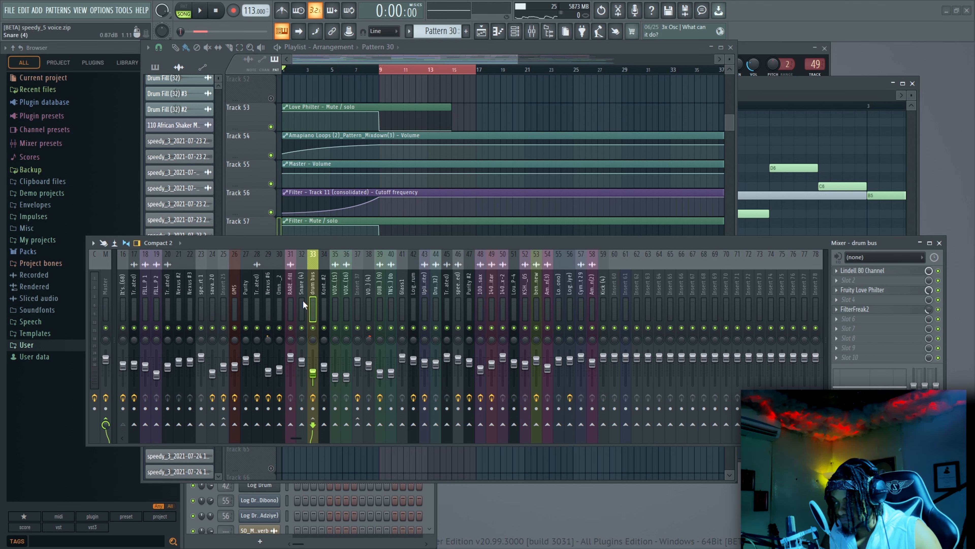
{"action": "key", "text": "space"}
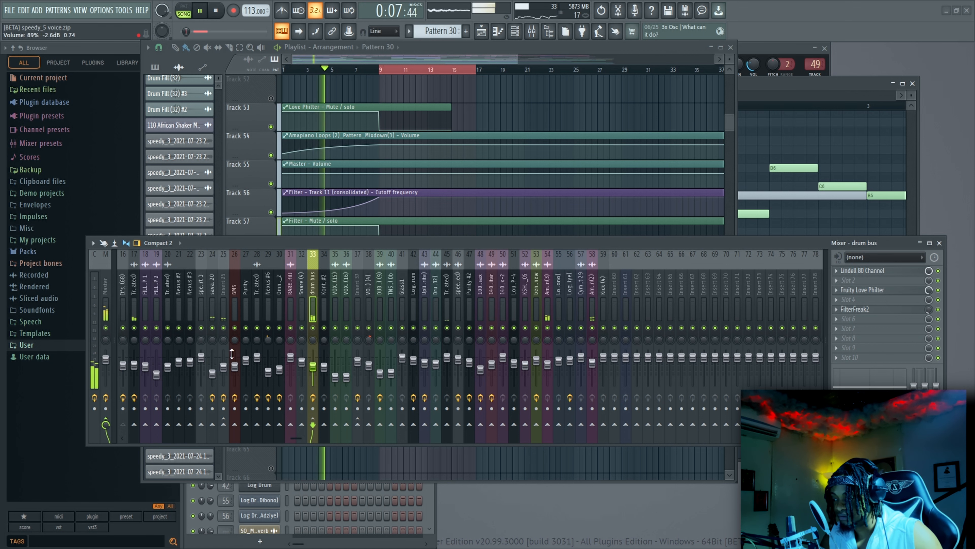
{"action": "scroll", "coordinate": [154, 294], "scroll_direction": "left", "scroll_amount": 5}
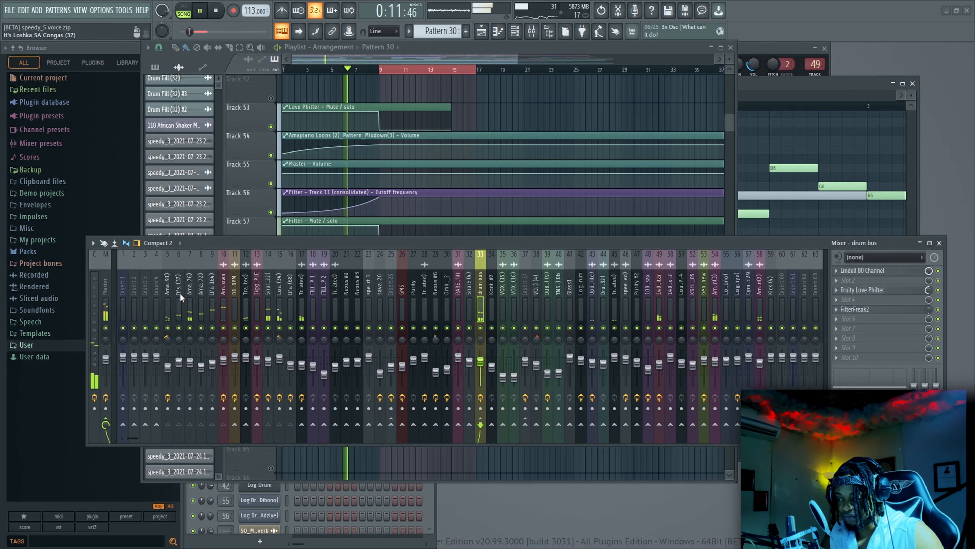
{"action": "key", "text": "space"}
Select the Master mixer track and look over the playlist's automation clips from Track 57 up to Track 39.
{"action": "left_click", "coordinate": [101, 292]}
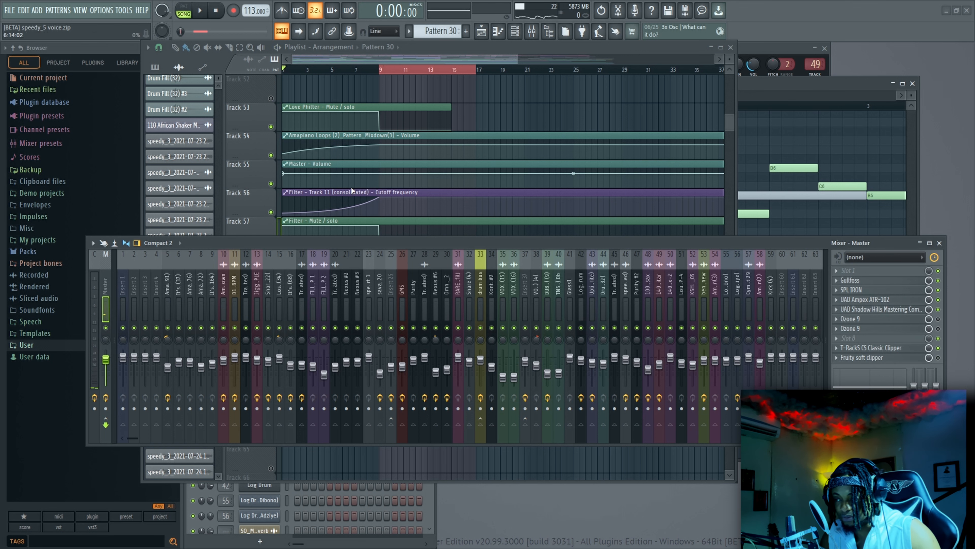
{"action": "right_click", "coordinate": [330, 91]}
{"action": "scroll", "coordinate": [336, 210], "scroll_direction": "down", "scroll_amount": 2}
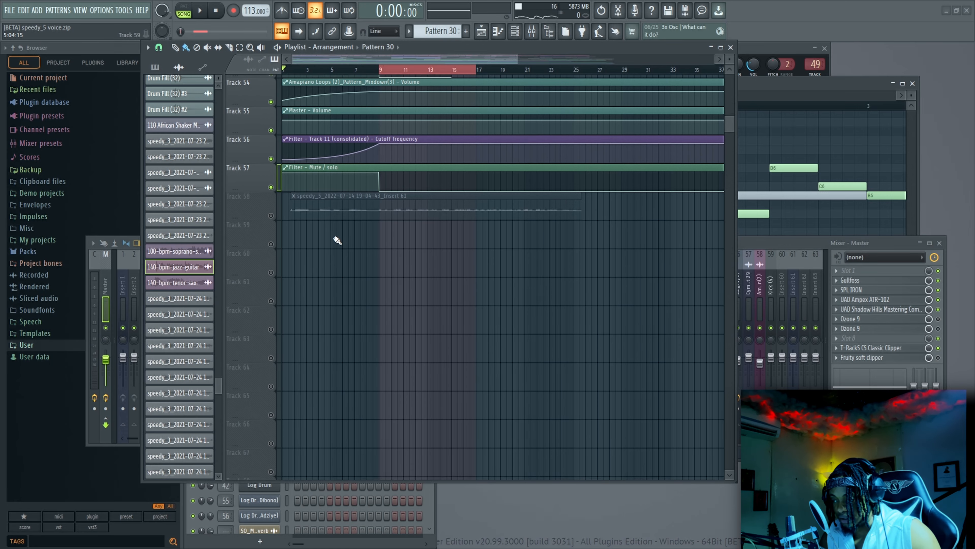
{"action": "scroll", "coordinate": [336, 238], "scroll_direction": "up", "scroll_amount": 4}
{"action": "scroll", "coordinate": [333, 242], "scroll_direction": "up", "scroll_amount": 1}
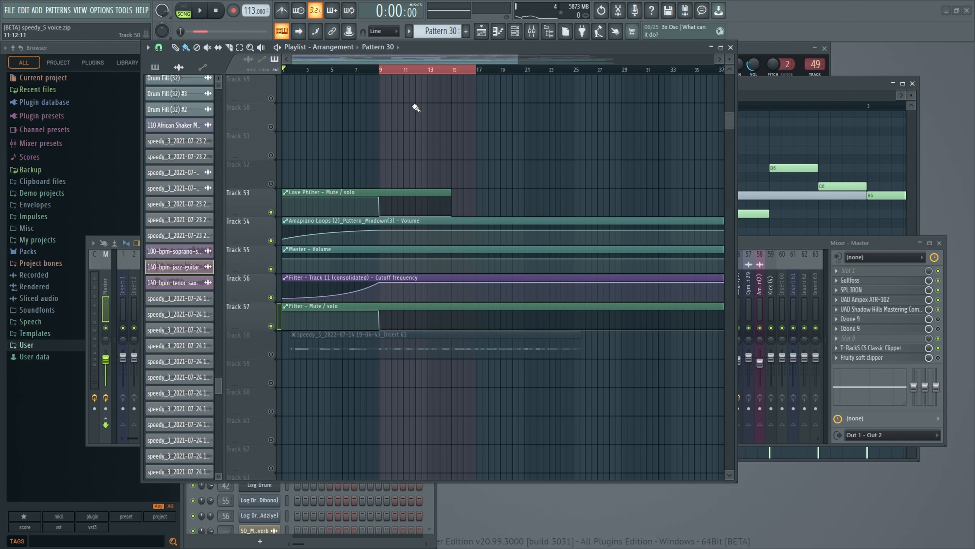
{"action": "scroll", "coordinate": [400, 127], "scroll_direction": "up", "scroll_amount": 6}
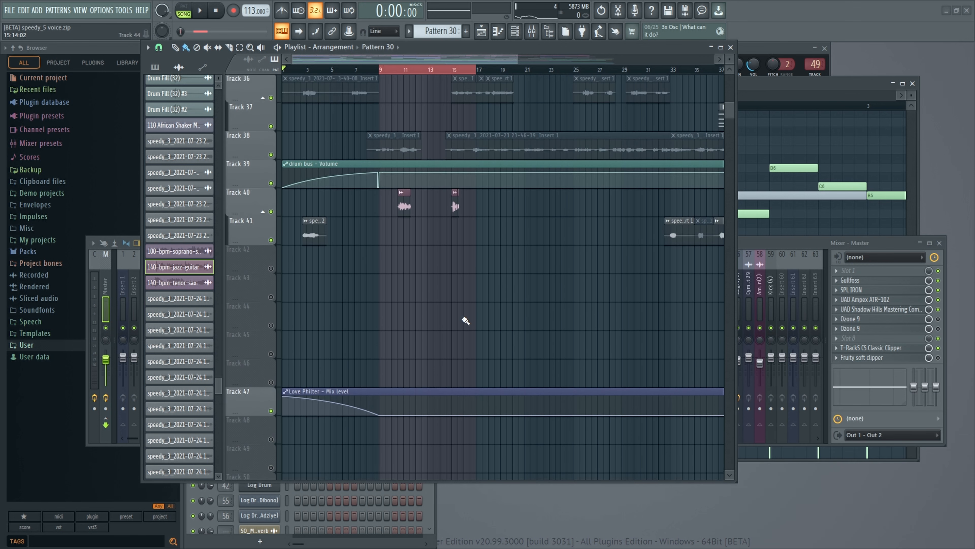
Play the song from bar 9 while reviewing the playlist clips between Track 10 and Track 41.
{"action": "key", "text": "space"}
{"action": "left_click", "coordinate": [382, 70]}
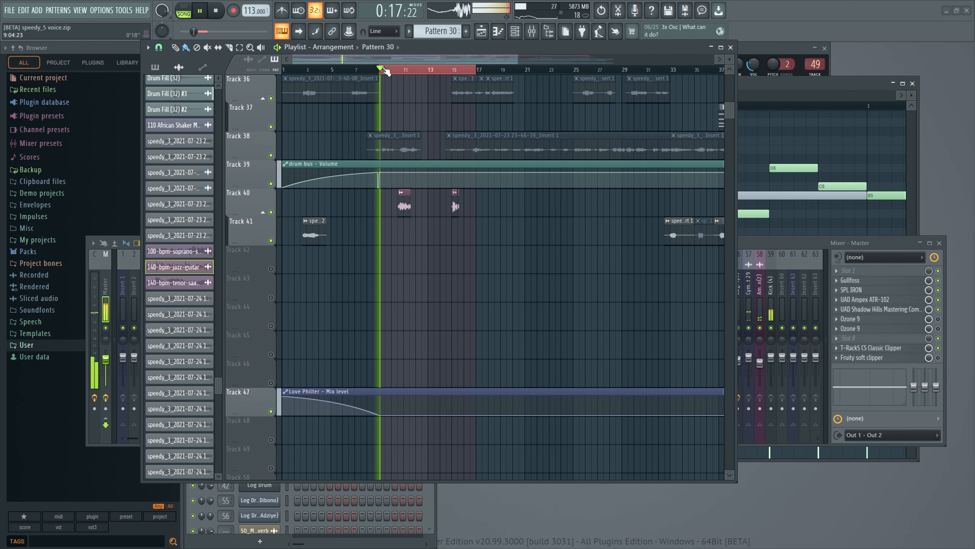
{"action": "scroll", "coordinate": [377, 177], "scroll_direction": "up", "scroll_amount": 6}
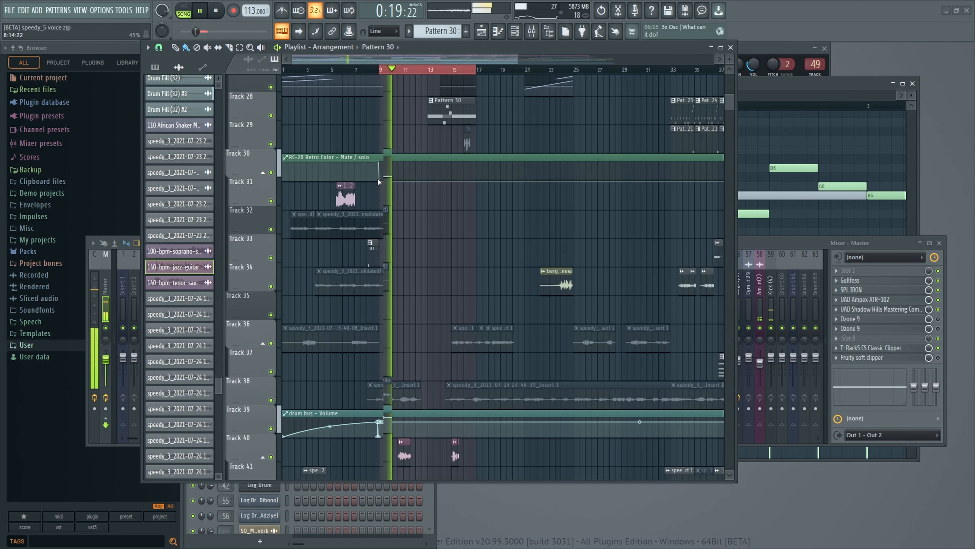
{"action": "scroll", "coordinate": [380, 181], "scroll_direction": "up", "scroll_amount": 4}
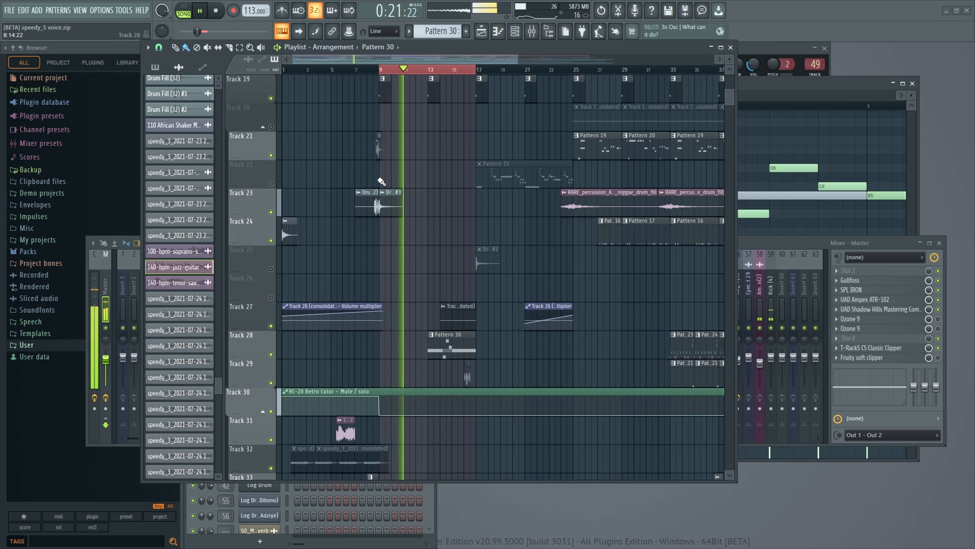
{"action": "scroll", "coordinate": [434, 181], "scroll_direction": "down", "scroll_amount": 3}
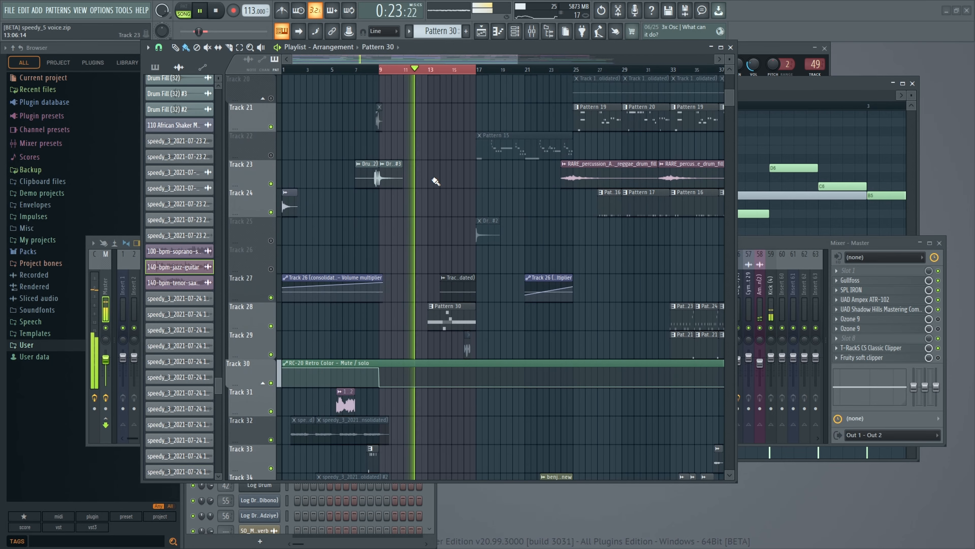
{"action": "scroll", "coordinate": [435, 182], "scroll_direction": "up", "scroll_amount": 5}
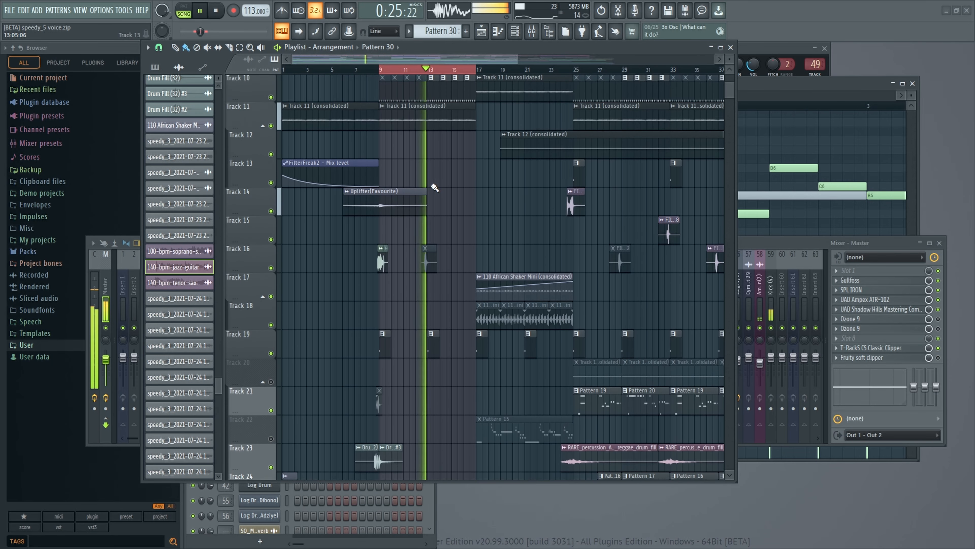
{"action": "scroll", "coordinate": [432, 191], "scroll_direction": "down", "scroll_amount": 8}
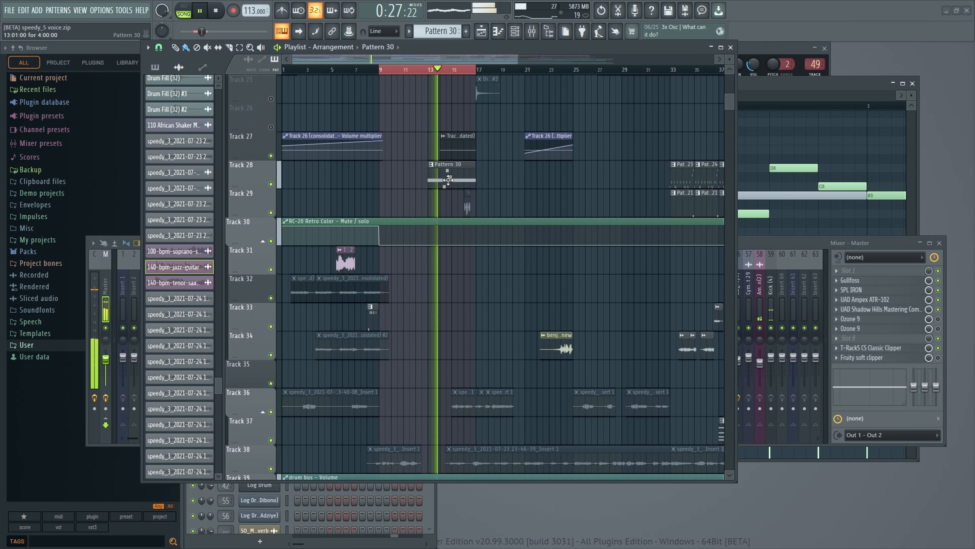
Select the Pattern 30 clip on Track 28 and close the playlist and mixer to reveal the Purity #2 piano roll.
{"action": "left_click", "coordinate": [448, 179]}
{"action": "key", "text": "F5"}
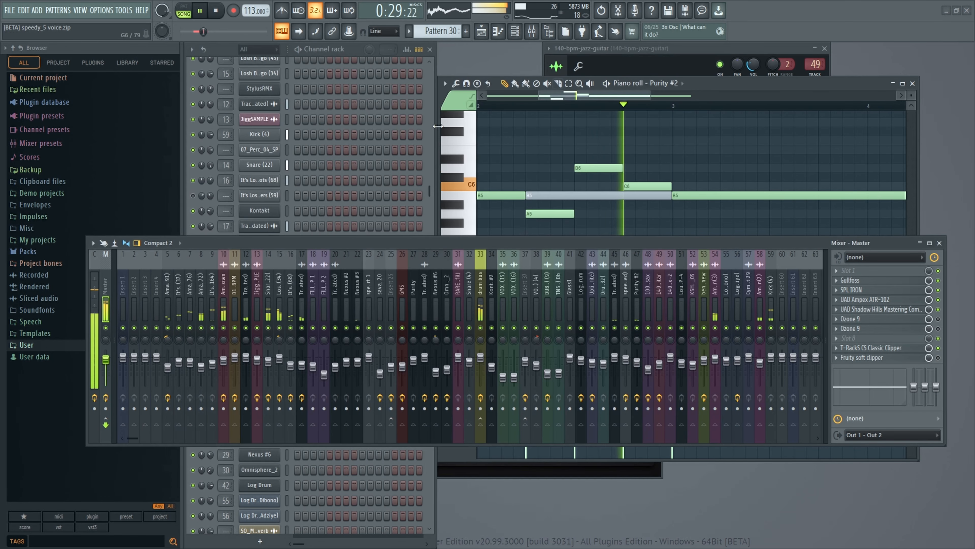
{"action": "left_click", "coordinate": [939, 243]}
Delete the overlapping B5 note in bar 2 of the Purity #2 piano roll and play Pattern 30 in pattern mode.
{"action": "key", "text": "space"}
{"action": "key", "text": "space"}
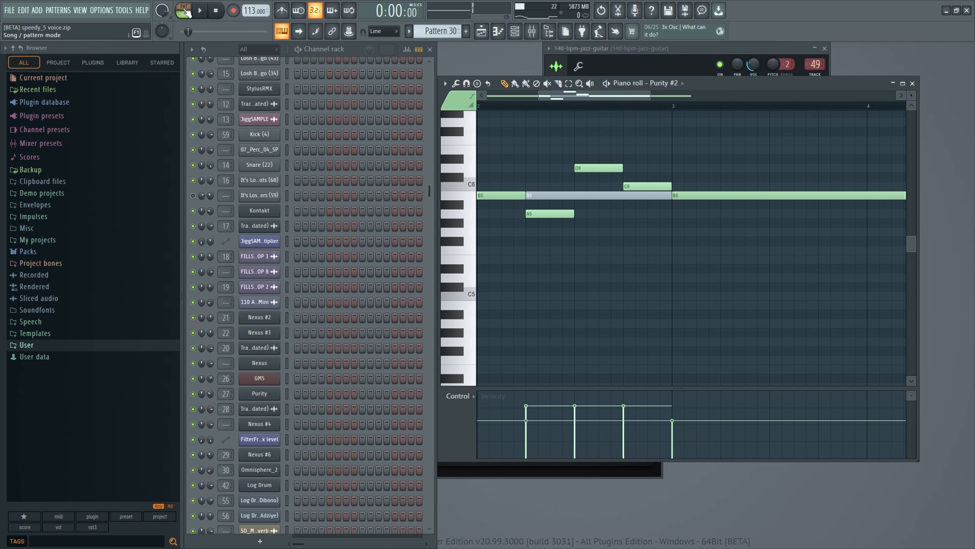
{"action": "right_click", "coordinate": [590, 195]}
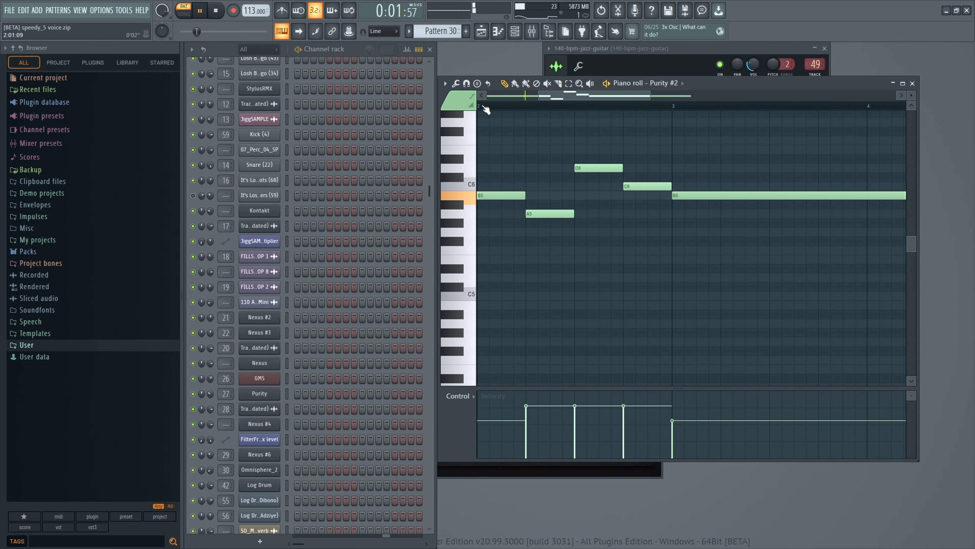
{"action": "scroll", "coordinate": [488, 111], "scroll_direction": "down", "scroll_amount": 5}
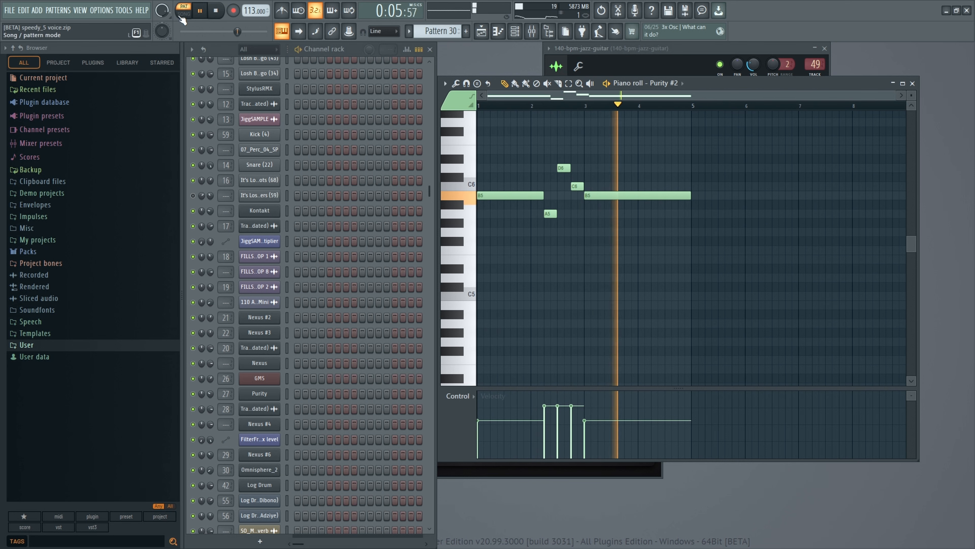
Reopen the playlist and play the song from bar 9 in song mode while reviewing the clips from Track 33 up to Track 1.
{"action": "key", "text": "F5"}
{"action": "left_click", "coordinate": [382, 72]}
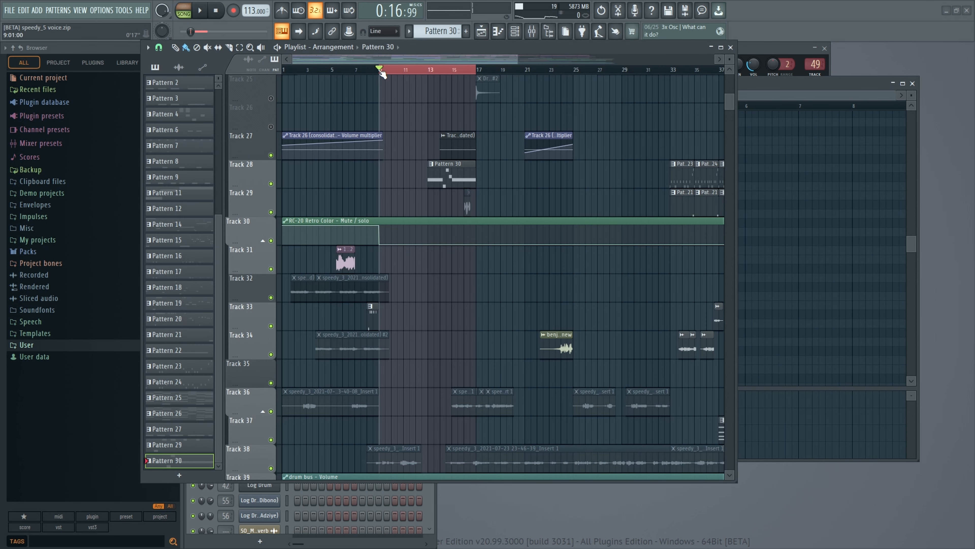
{"action": "key", "text": "space"}
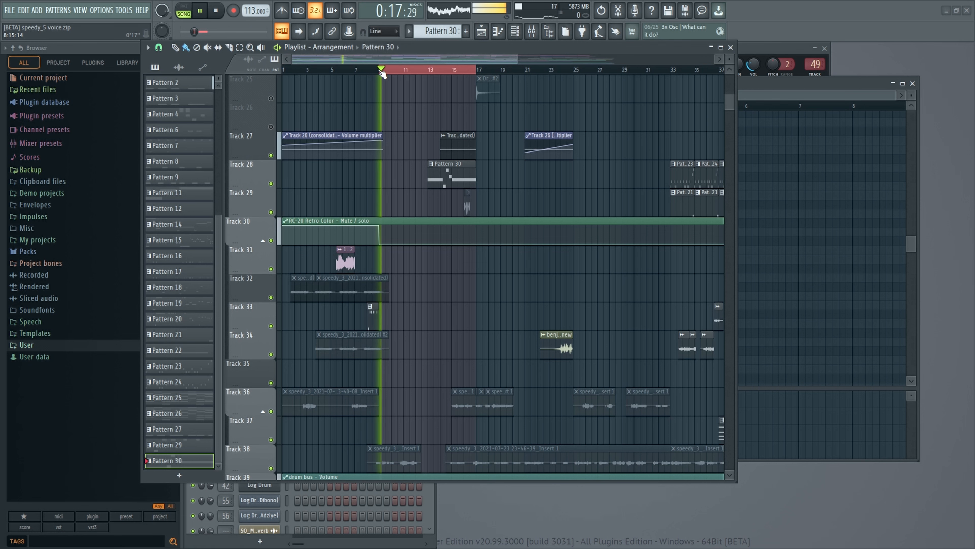
{"action": "scroll", "coordinate": [465, 143], "scroll_direction": "up", "scroll_amount": 10}
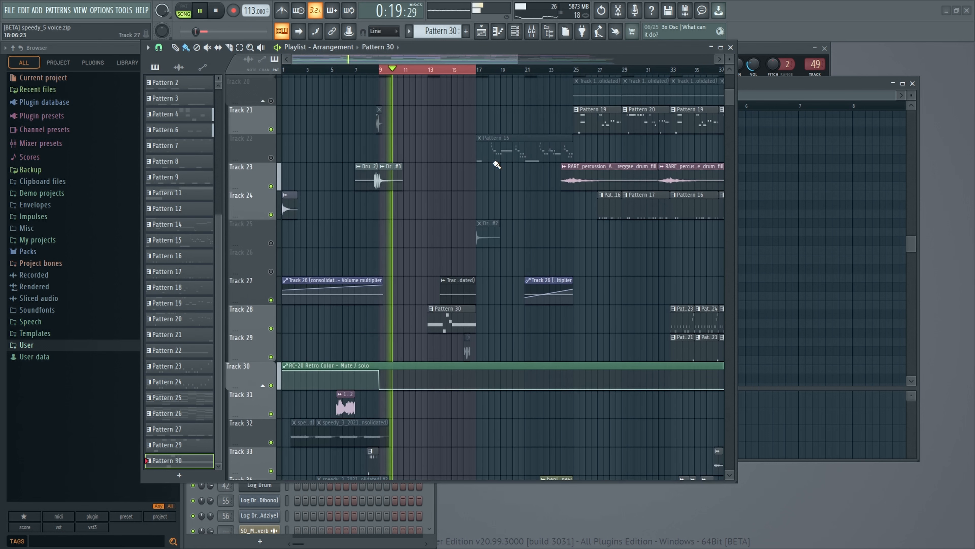
{"action": "scroll", "coordinate": [464, 188], "scroll_direction": "up", "scroll_amount": 5}
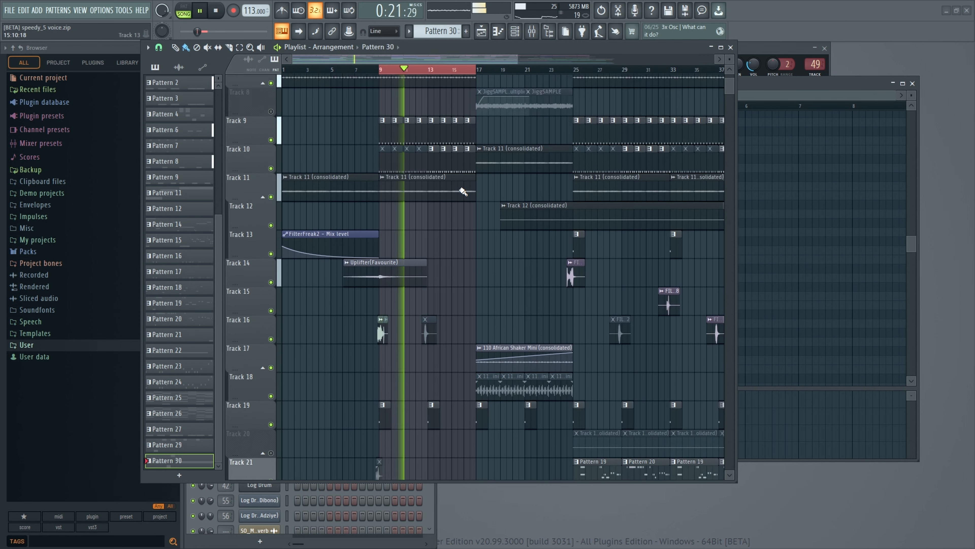
{"action": "scroll", "coordinate": [459, 190], "scroll_direction": "up", "scroll_amount": 1}
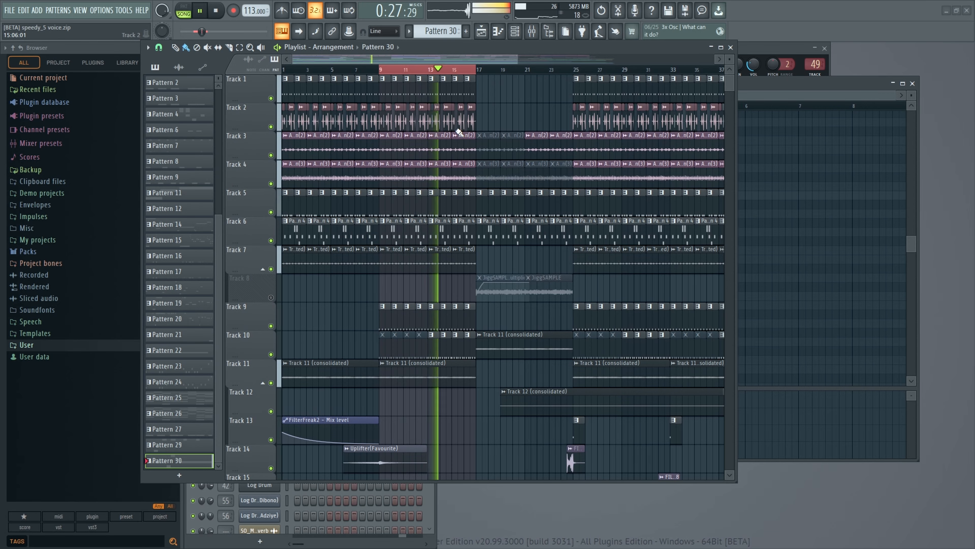
{"action": "scroll", "coordinate": [458, 132], "scroll_direction": "down", "scroll_amount": 3}
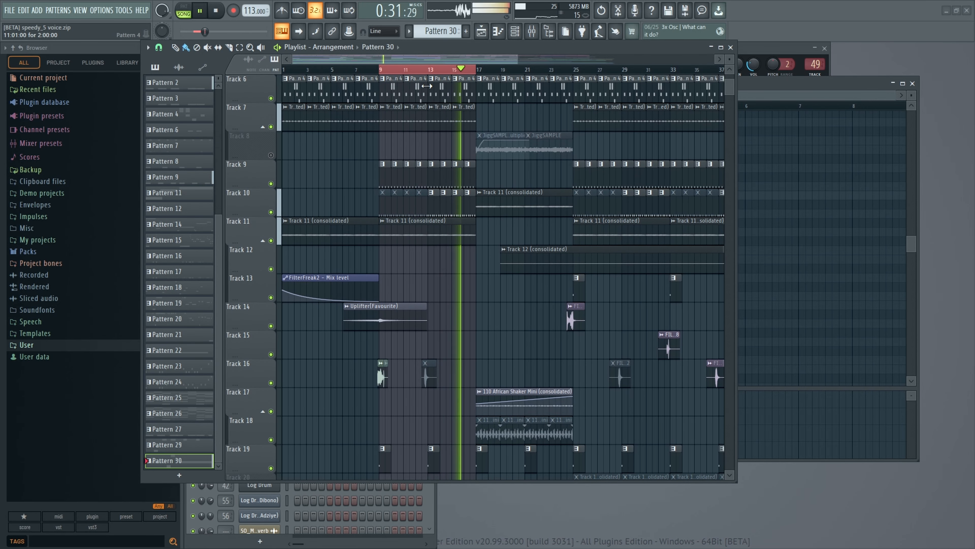
Stop the song at bar 13, select the Pattern 9 clip on Track 10 and play it in pattern mode.
{"action": "left_click", "coordinate": [432, 71]}
{"action": "key", "text": "space"}
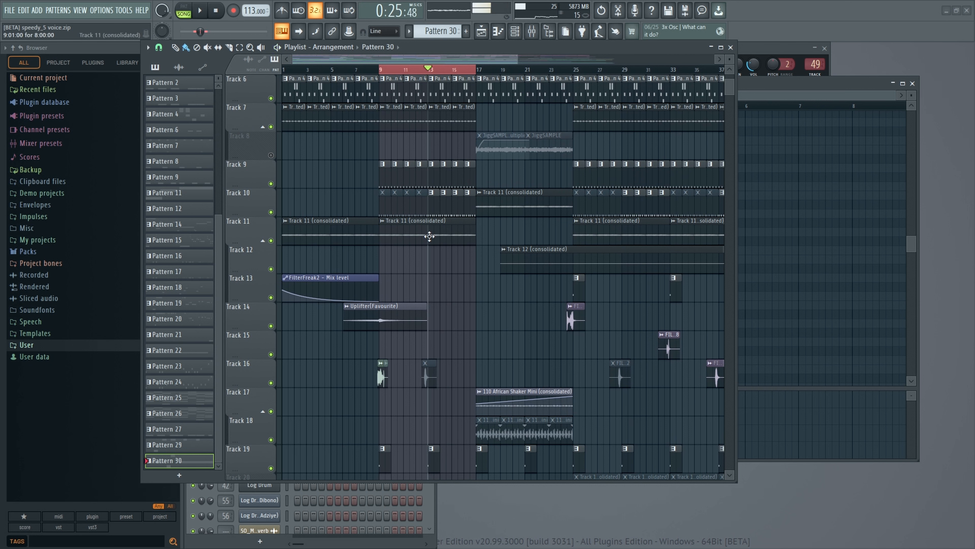
{"action": "left_click", "coordinate": [432, 210]}
{"action": "left_click", "coordinate": [188, 6]}
{"action": "left_click", "coordinate": [200, 11]}
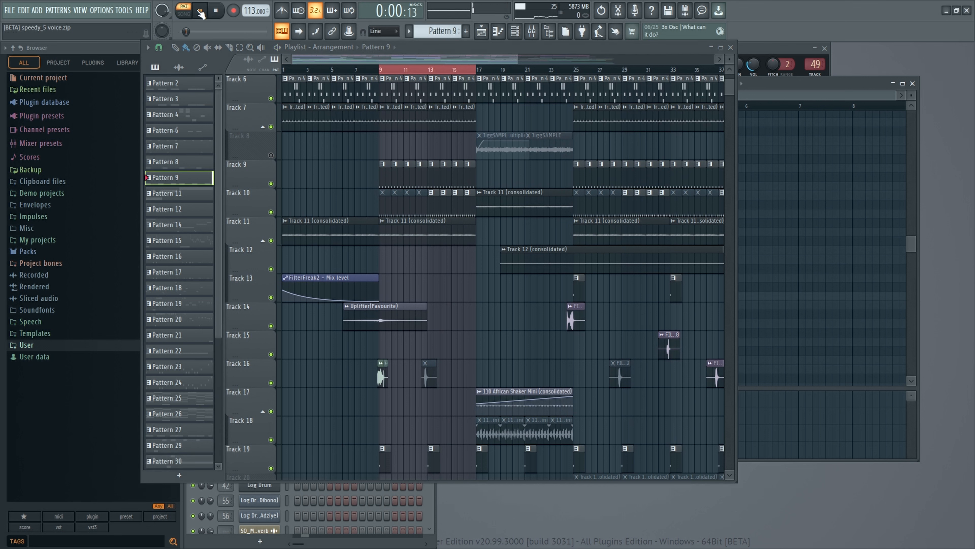
Open the PanMan effect on the It's Loshka SA Rimshots mixer track, and close the mixer and playlist.
{"action": "left_click", "coordinate": [532, 31]}
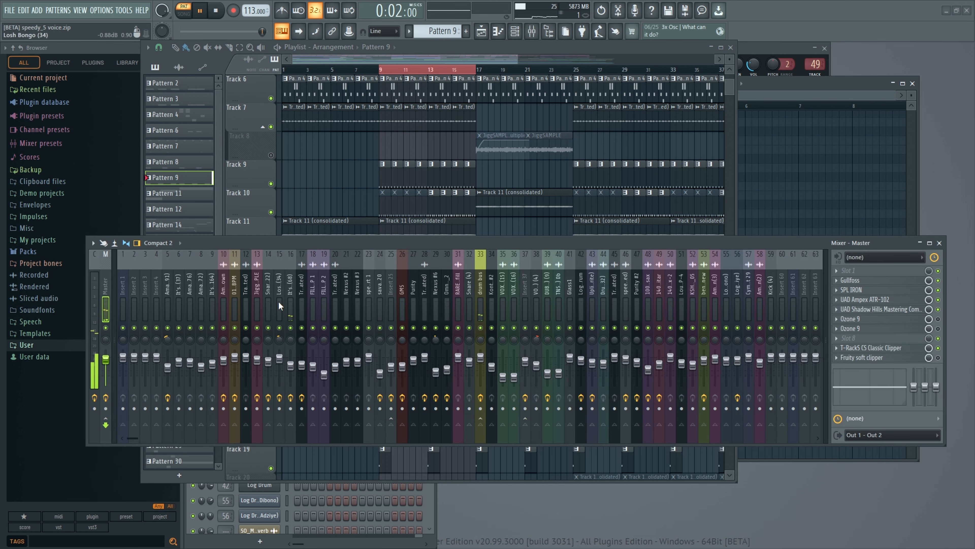
{"action": "left_click", "coordinate": [292, 306]}
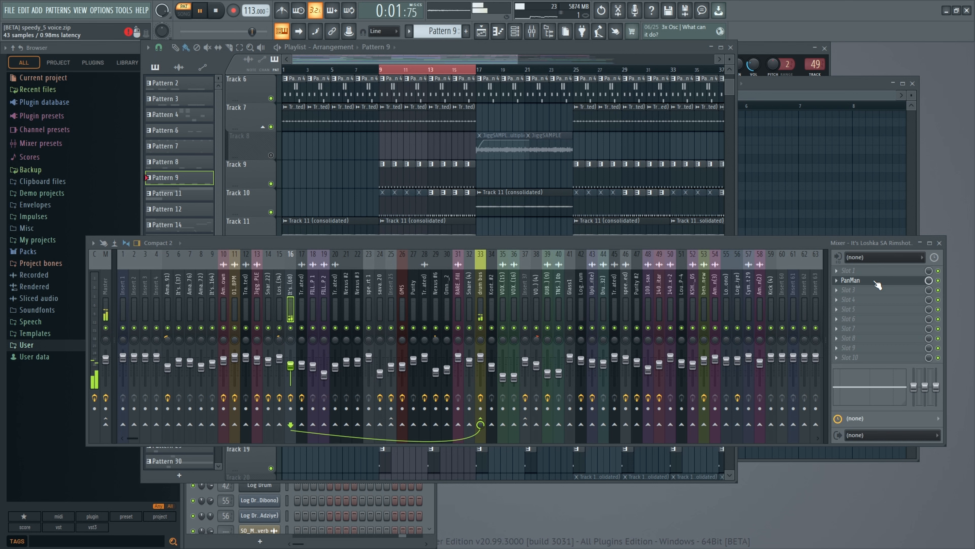
{"action": "left_click", "coordinate": [939, 242]}
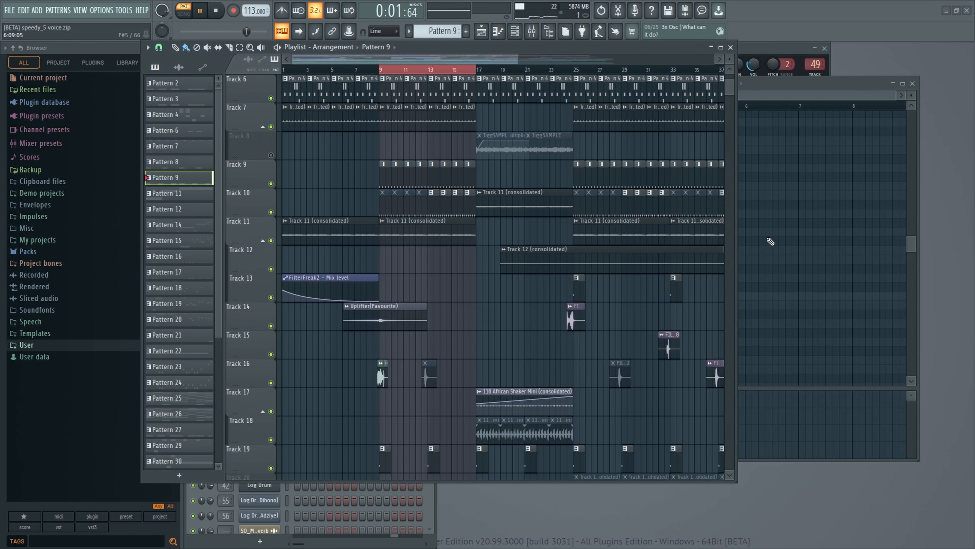
{"action": "left_click", "coordinate": [732, 47]}
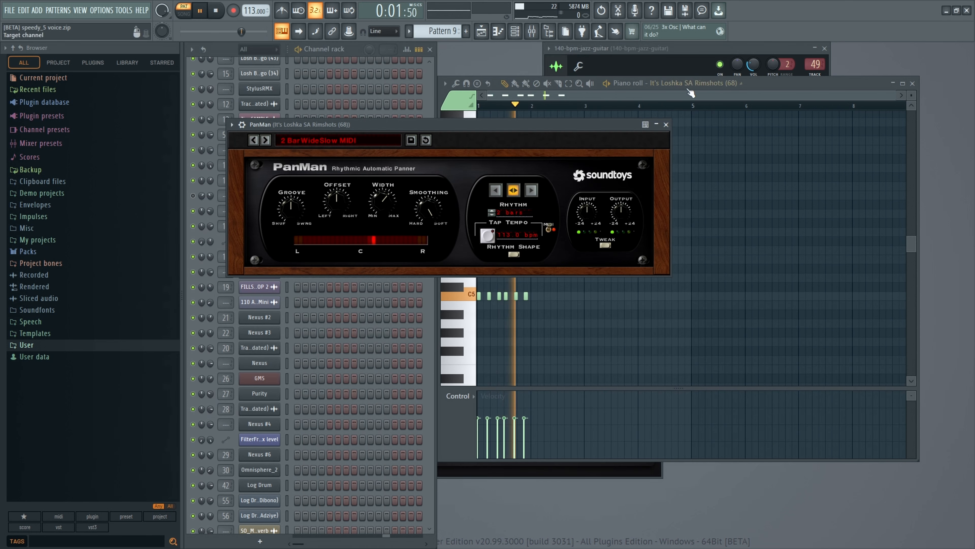
Review the It's Loshka SA Rimshots notes and the PanMan effect during pattern playback, and reopen the playlist.
{"action": "left_click", "coordinate": [822, 82]}
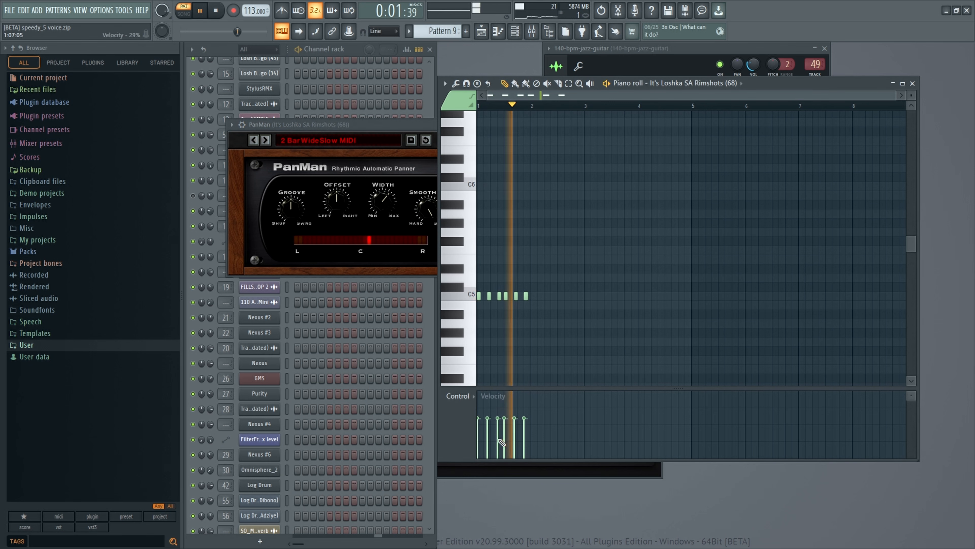
{"action": "left_click", "coordinate": [392, 126]}
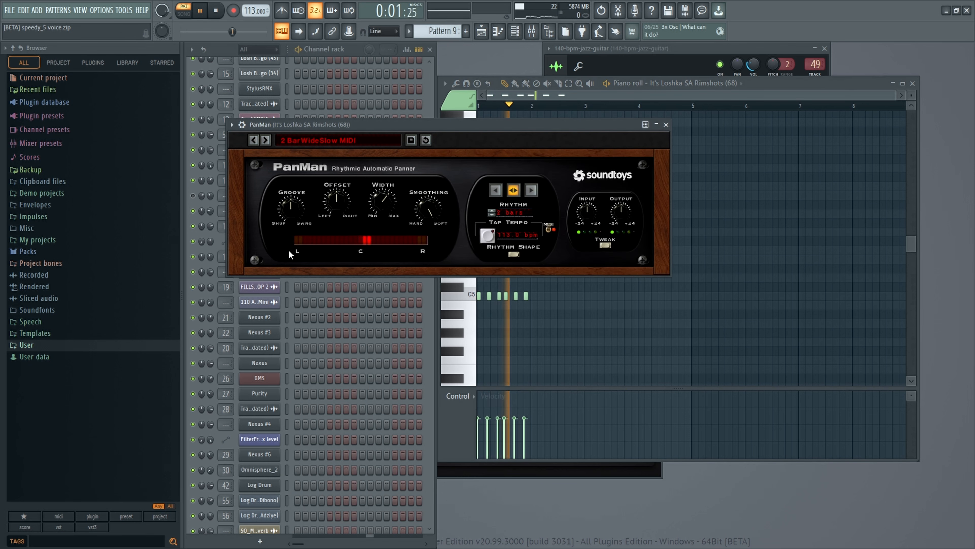
{"action": "key", "text": "F5"}
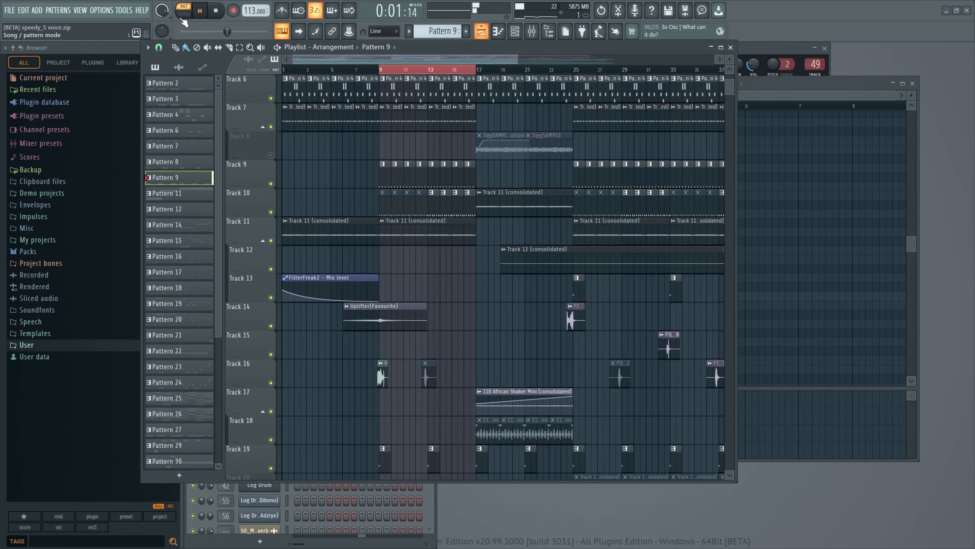
Play the song from bar 12 in song mode while reviewing the clips down to Track 47, and stop playback.
{"action": "left_click", "coordinate": [415, 71]}
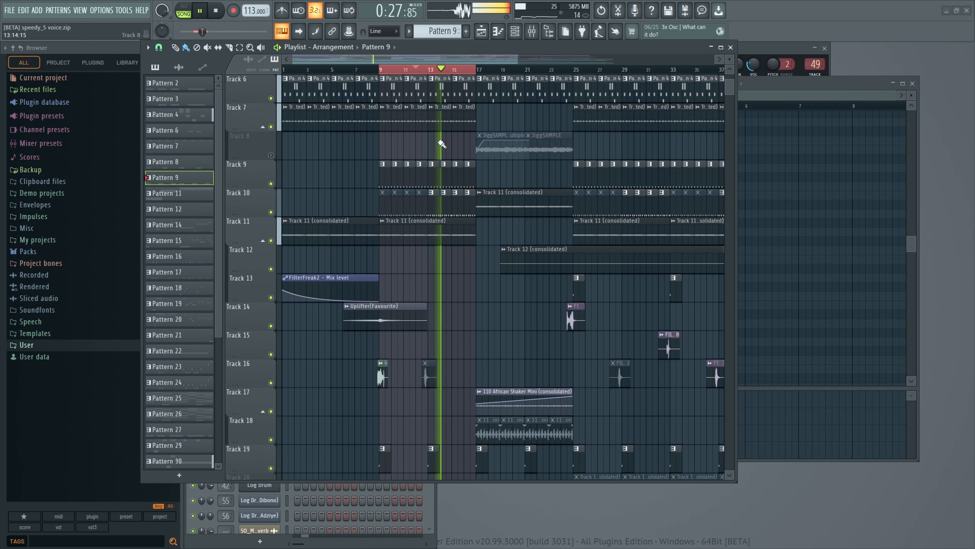
{"action": "scroll", "coordinate": [442, 143], "scroll_direction": "down", "scroll_amount": 7}
{"action": "scroll", "coordinate": [442, 144], "scroll_direction": "down", "scroll_amount": 10}
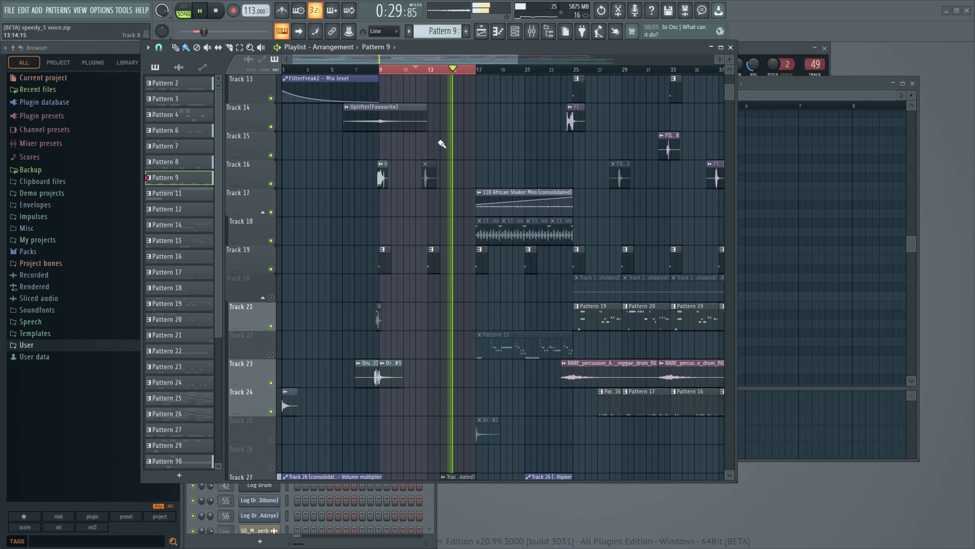
{"action": "scroll", "coordinate": [438, 155], "scroll_direction": "down", "scroll_amount": 9}
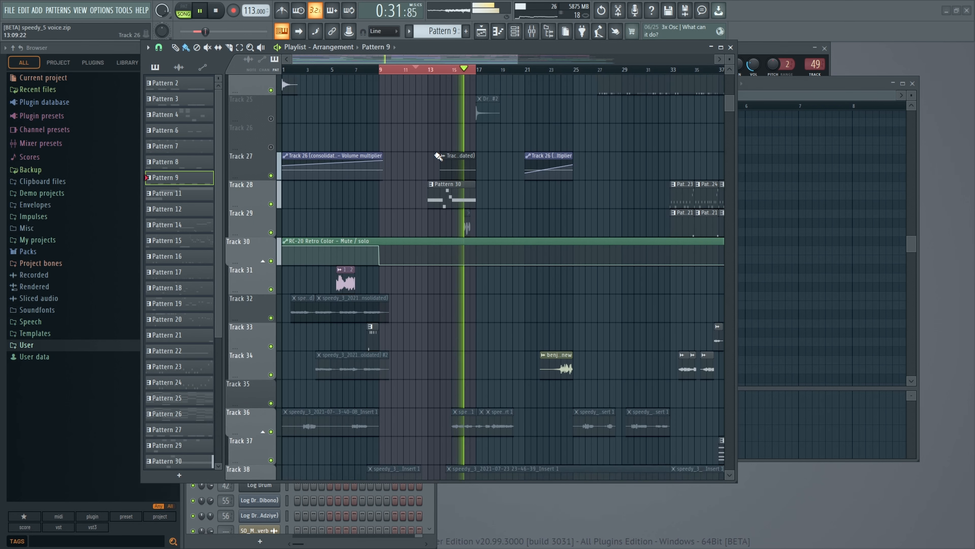
{"action": "scroll", "coordinate": [447, 200], "scroll_direction": "up", "scroll_amount": 7}
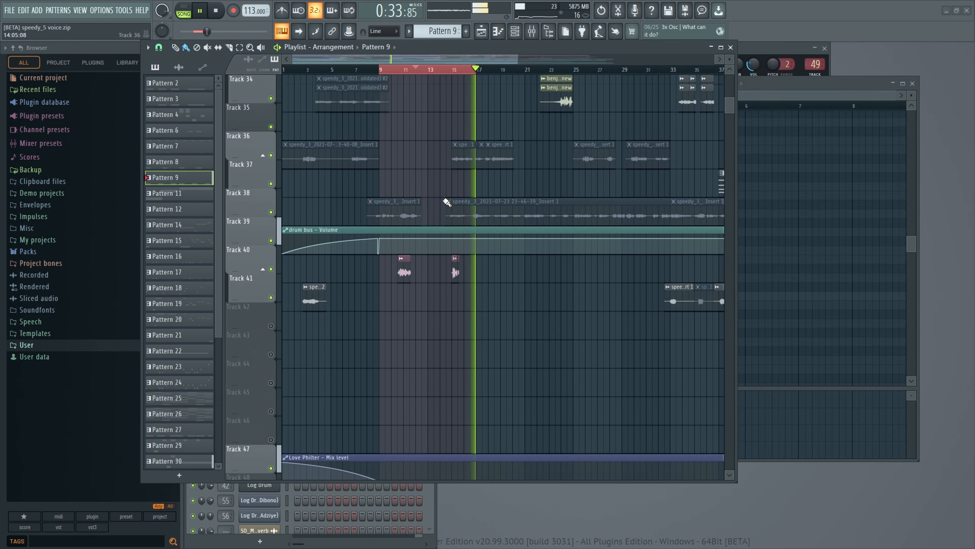
{"action": "scroll", "coordinate": [447, 196], "scroll_direction": "up", "scroll_amount": 9}
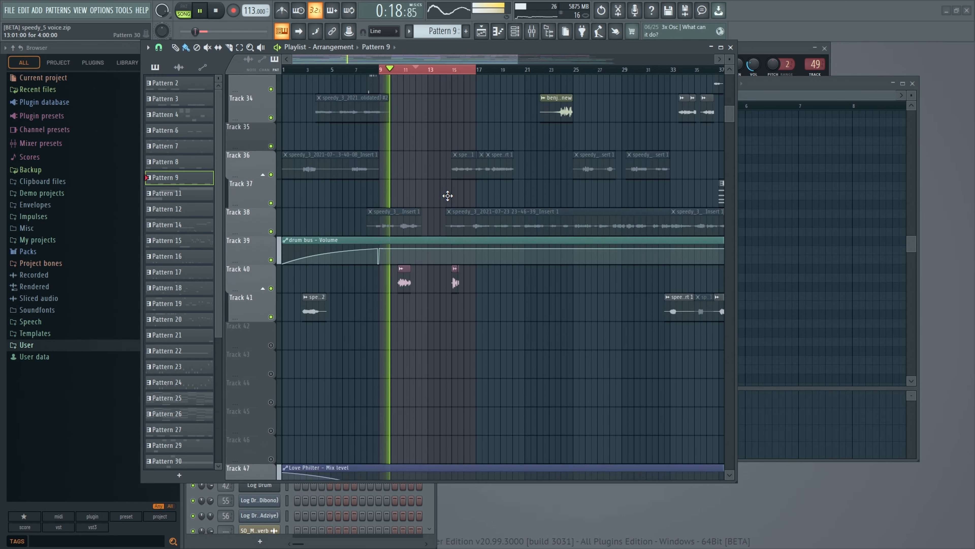
{"action": "scroll", "coordinate": [465, 177], "scroll_direction": "up", "scroll_amount": 9}
{"action": "key", "text": "space"}
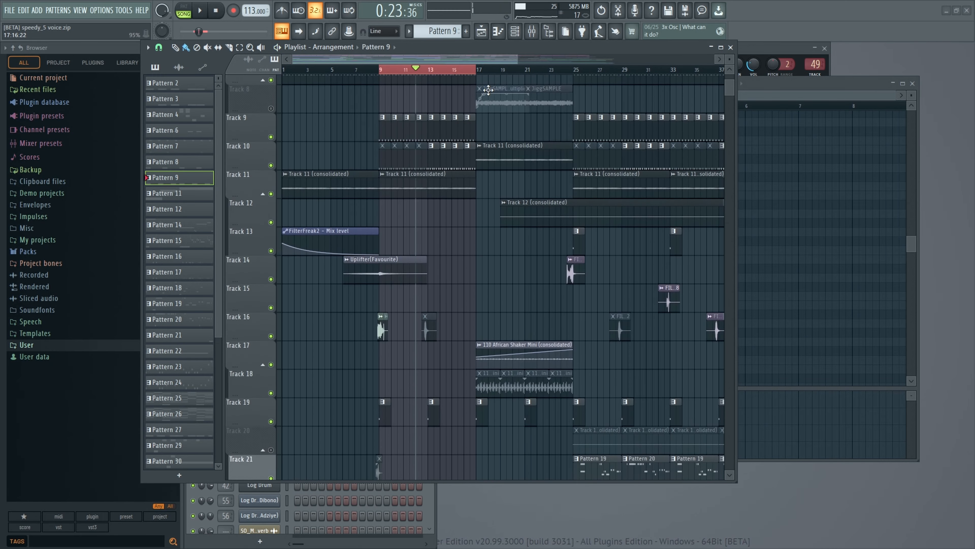
Select bars 17 to 24 of the playlist, view the JiggSAMPLE channel settings and reopen the playlist.
{"action": "left_click_drag", "start_coordinate": [478, 71], "coordinate": [558, 101]}
{"action": "left_click", "coordinate": [530, 118]}
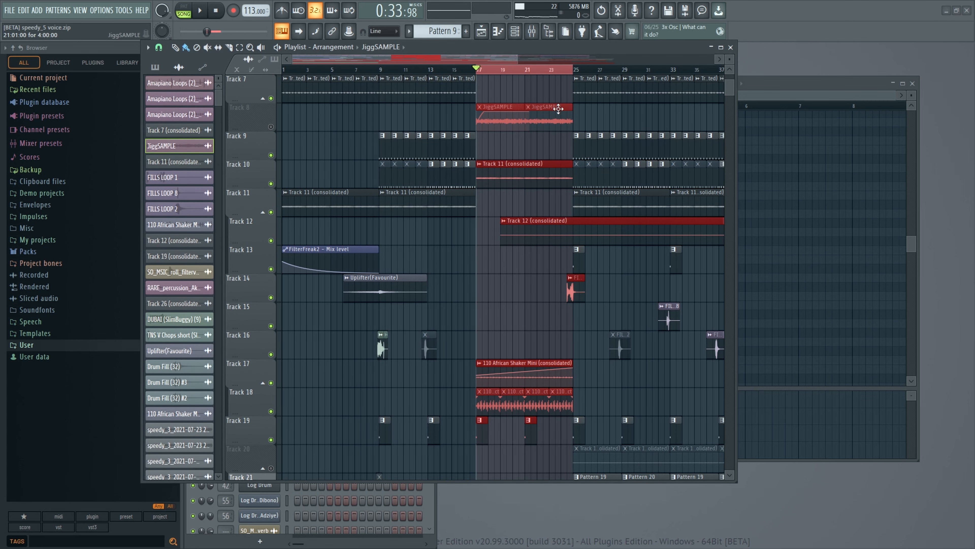
{"action": "left_click", "coordinate": [731, 47]}
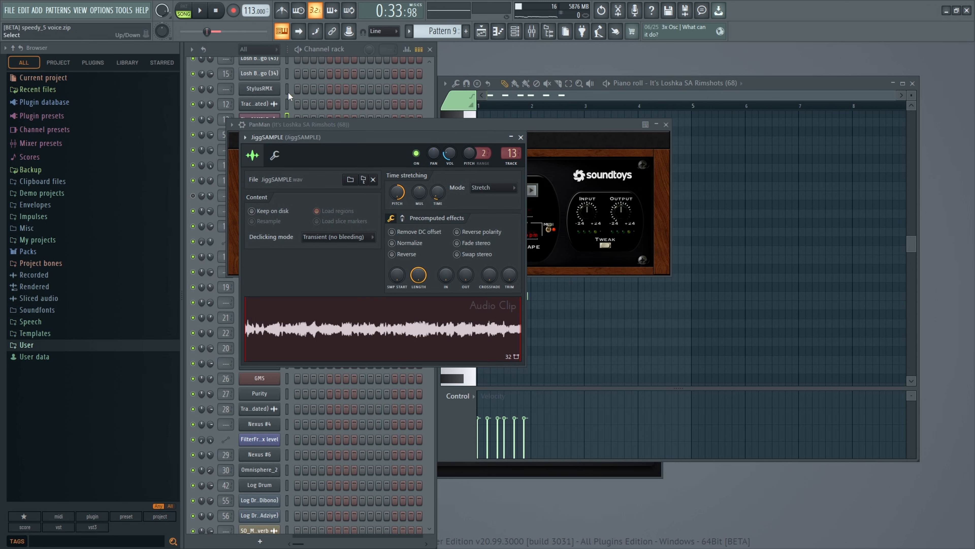
{"action": "key", "text": "F5"}
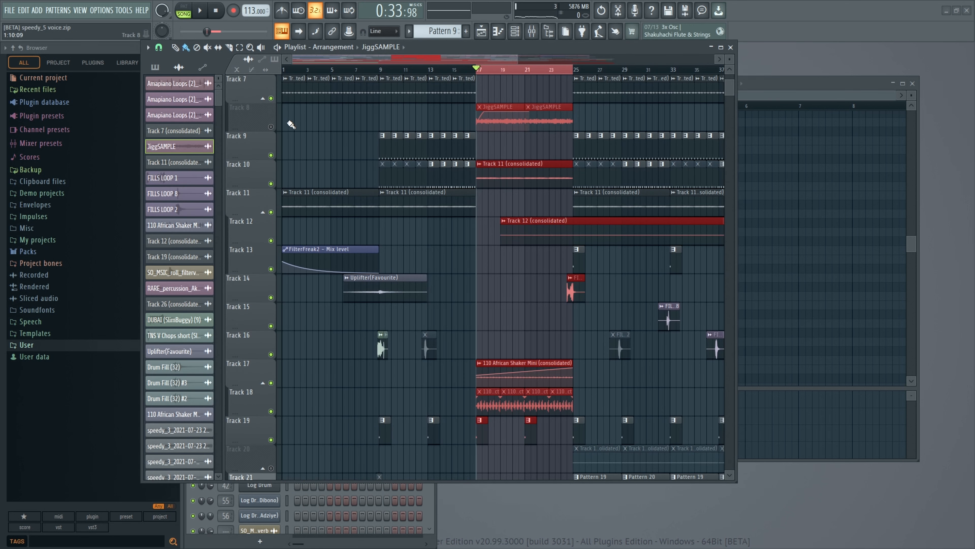
Play the song briefly from bar 17 and unmute Track 8 with the JiggSAMPLE clips.
{"action": "scroll", "coordinate": [480, 112], "scroll_direction": "down", "scroll_amount": 3}
{"action": "key", "text": "space"}
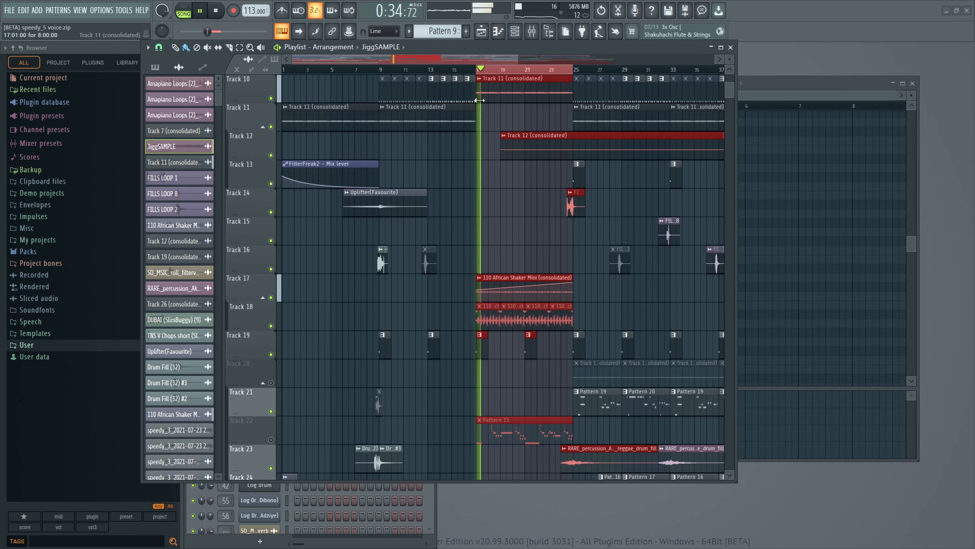
{"action": "key", "text": "space"}
{"action": "scroll", "coordinate": [499, 146], "scroll_direction": "up", "scroll_amount": 4}
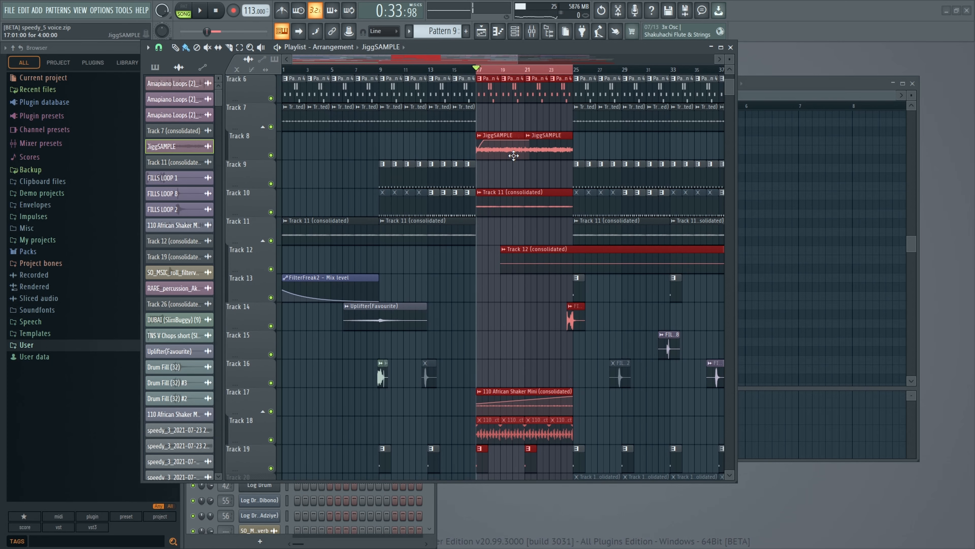
Try the Reverse effect on the JiggSAMPLE audio clip, switch it back off and reopen the playlist.
{"action": "left_click", "coordinate": [731, 47]}
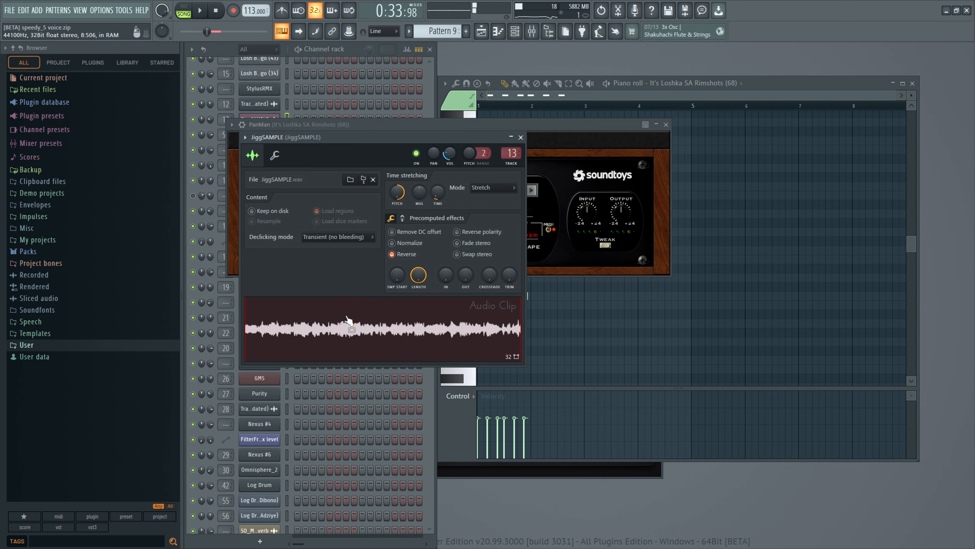
{"action": "left_click", "coordinate": [398, 257]}
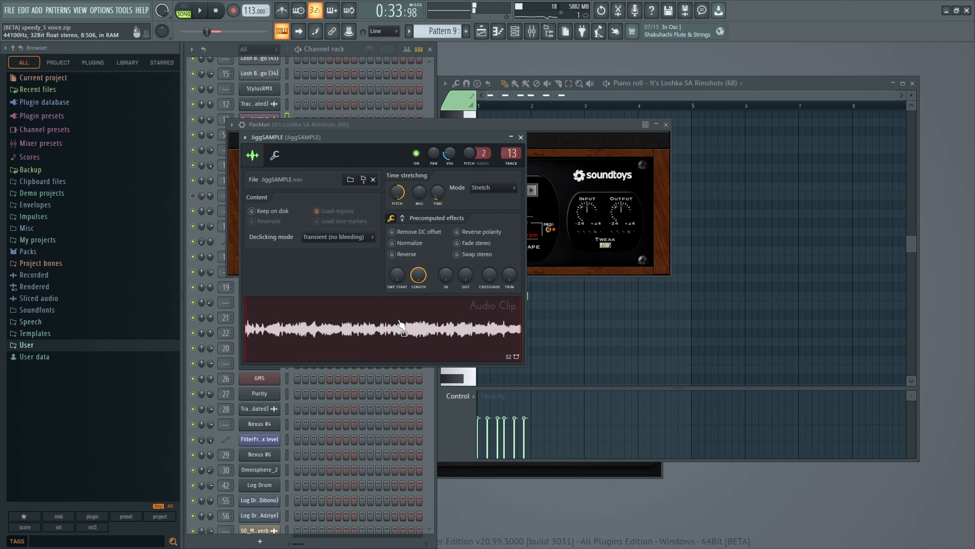
{"action": "key", "text": "F5"}
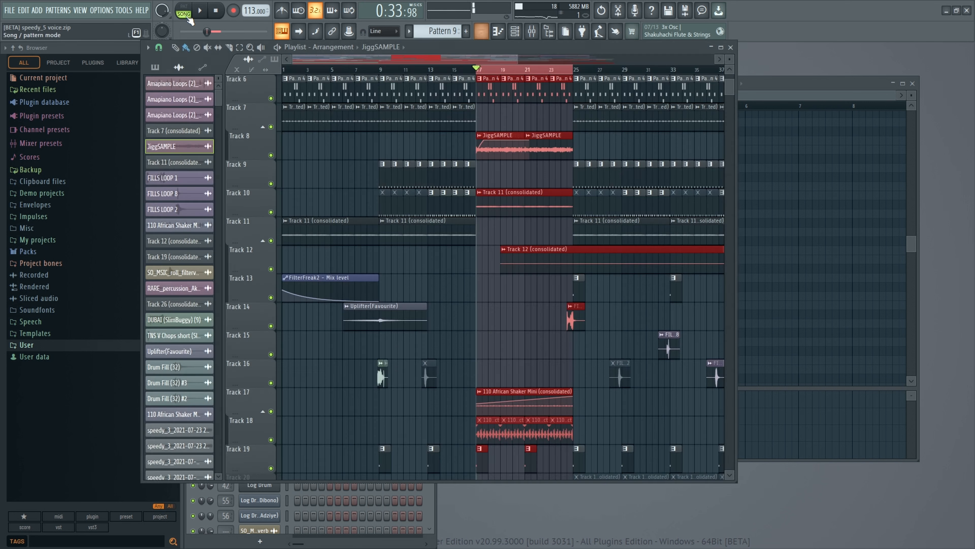
View the channel settings of the Track 11 (consolidated) clip on Track 10 and return to the JiggSAMPLE settings.
{"action": "double_click", "coordinate": [499, 209]}
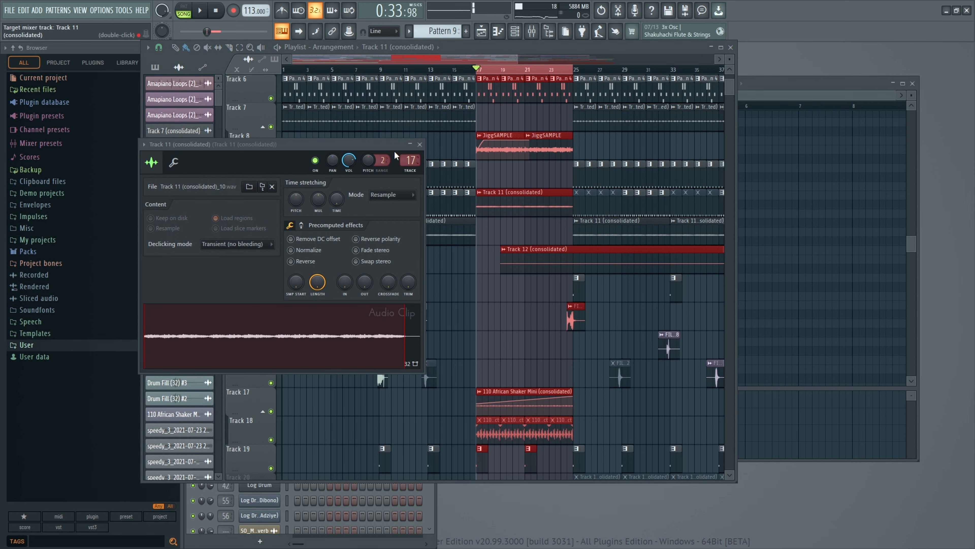
{"action": "left_click_drag", "start_coordinate": [397, 155], "coordinate": [479, 279]}
{"action": "left_click", "coordinate": [567, 143]}
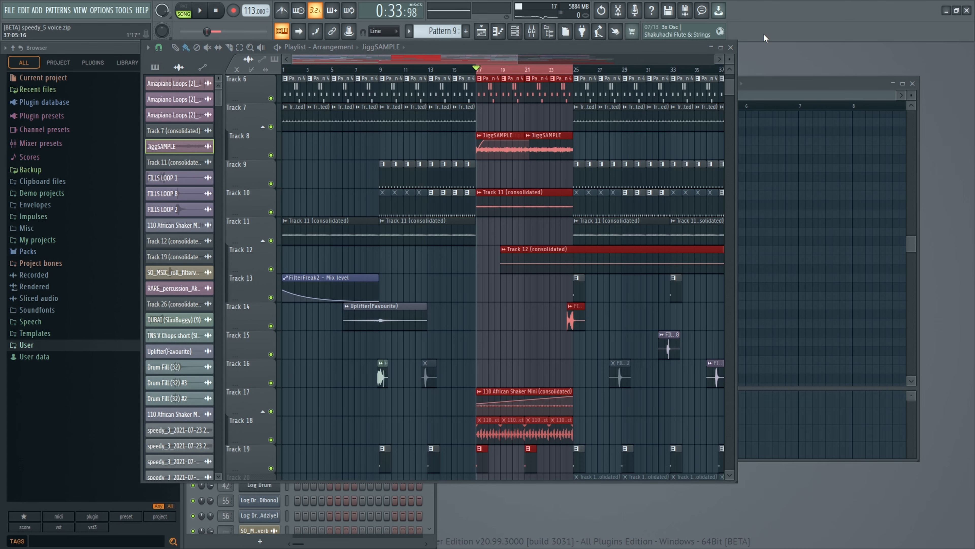
{"action": "left_click", "coordinate": [734, 48]}
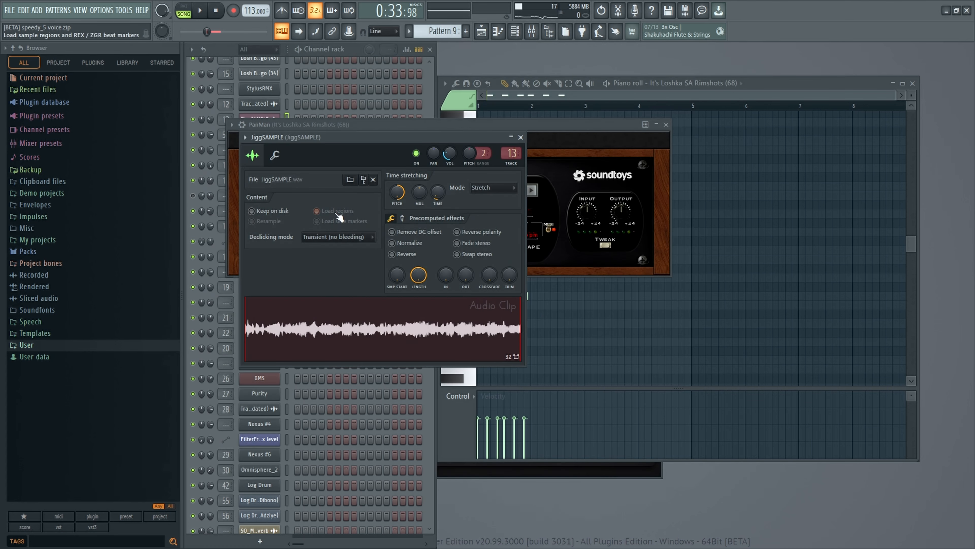
Open the Pitchwheel effect on the JiggSAMPLE mixer track, turn Timbre on and move its window clear of the channel settings.
{"action": "left_click", "coordinate": [532, 32]}
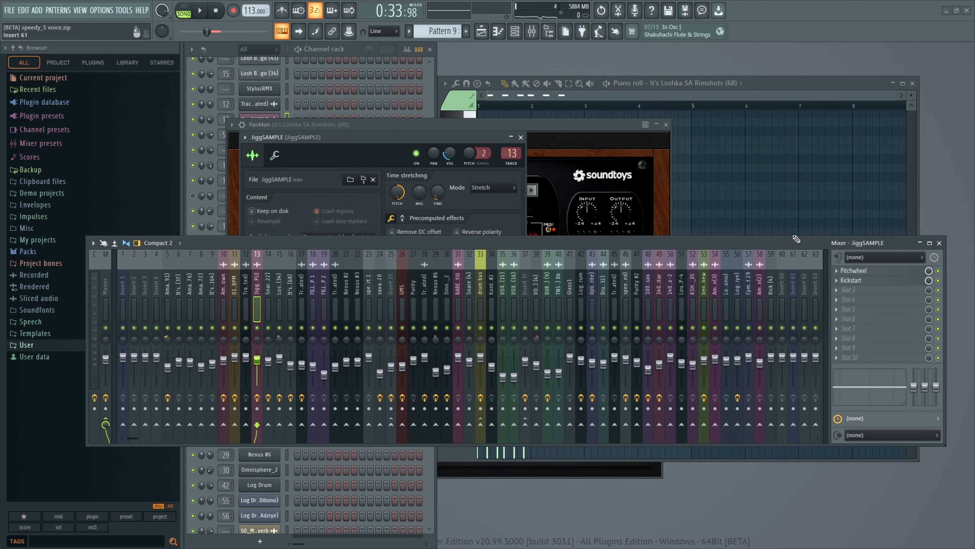
{"action": "left_click", "coordinate": [853, 270]}
{"action": "left_click_drag", "start_coordinate": [566, 250], "coordinate": [276, 340]}
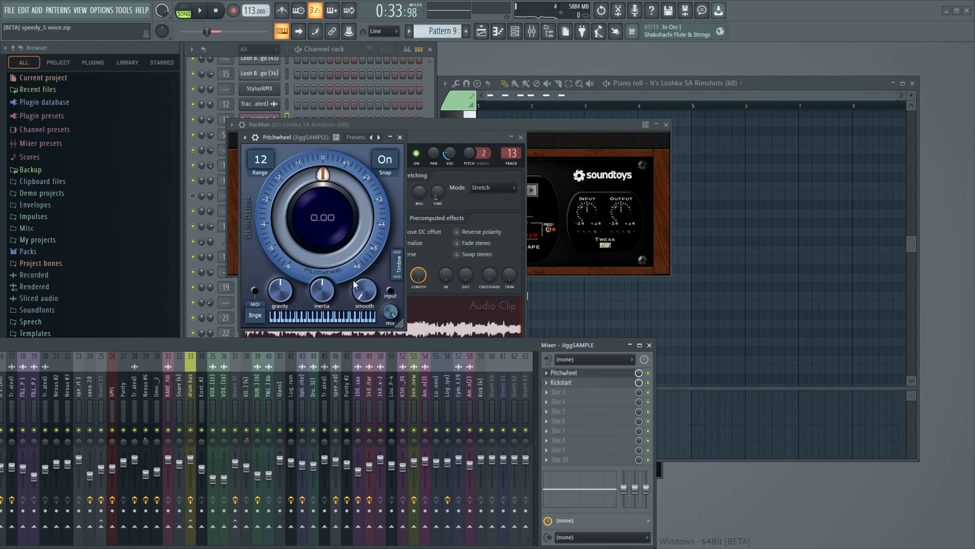
{"action": "left_click", "coordinate": [400, 264]}
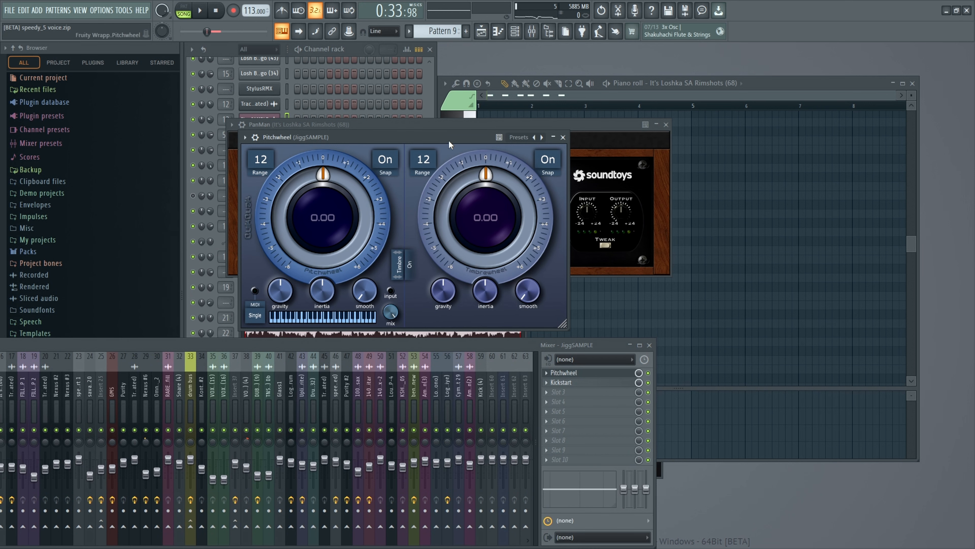
{"action": "left_click_drag", "start_coordinate": [449, 141], "coordinate": [741, 97]}
{"action": "left_click", "coordinate": [458, 312]}
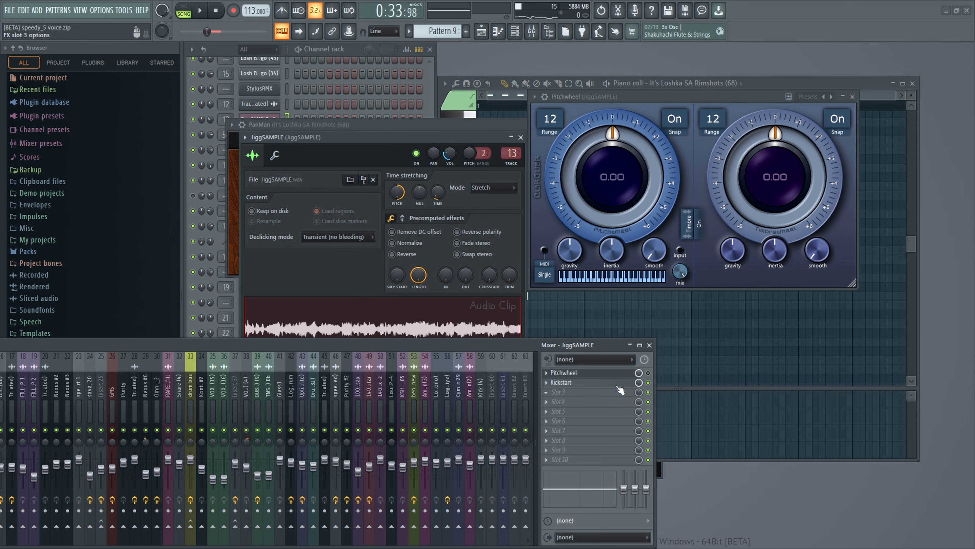
Reopen the playlist and view the channel settings and mixer effects of the Track 11 (consolidated) clip on Track 10.
{"action": "key", "text": "F5"}
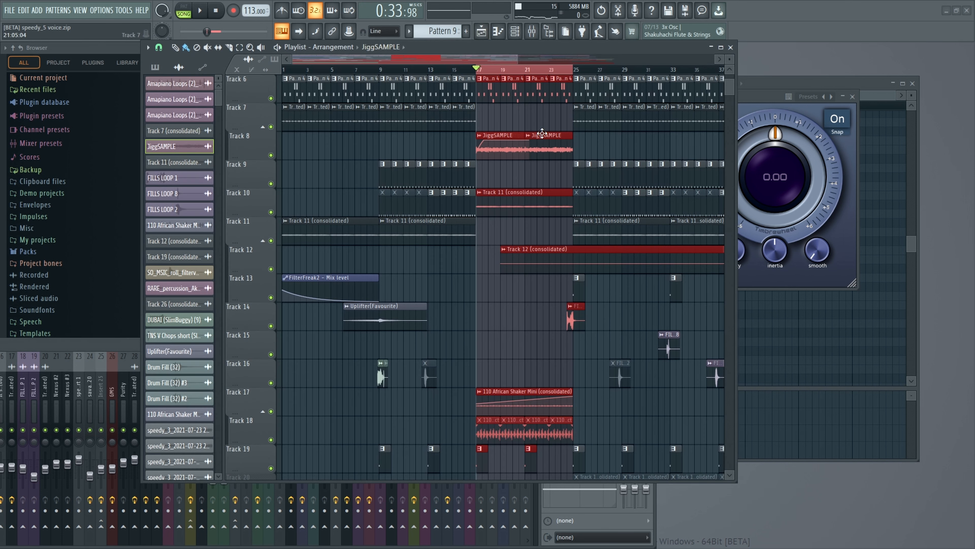
{"action": "double_click", "coordinate": [532, 201]}
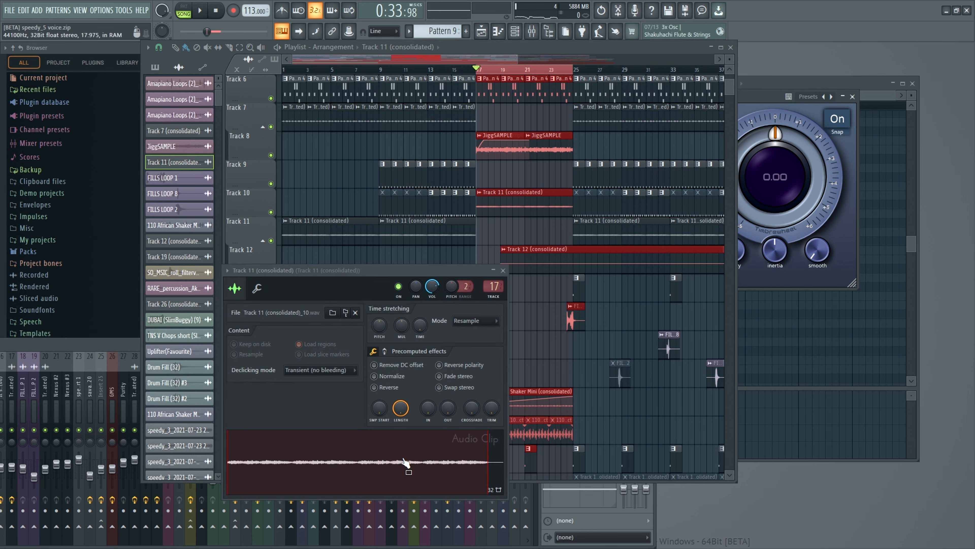
{"action": "left_click", "coordinate": [124, 349]}
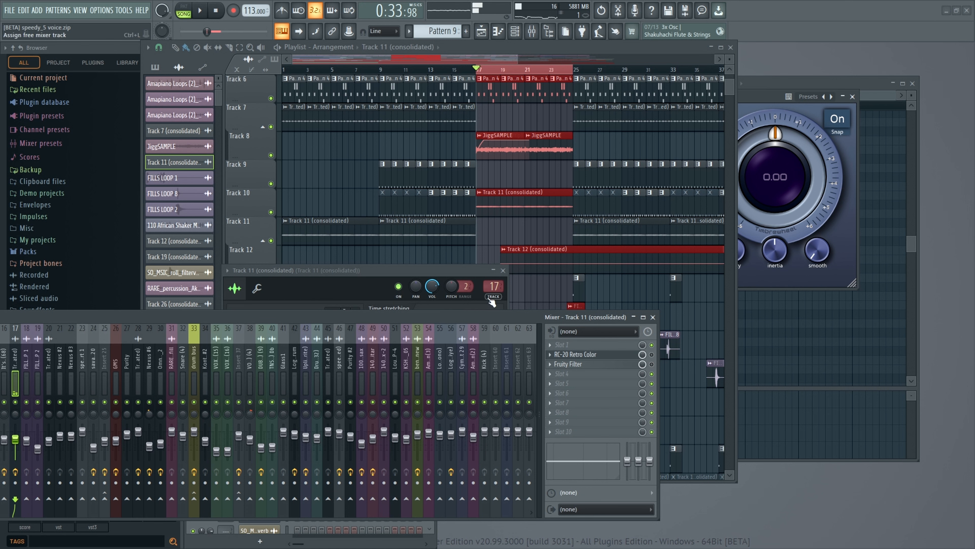
Select the JiggSAMPLE clip on Track 8 and replace effect slot 2 of its mixer track with the 64-bit VST Kickstart, searching for "kick".
{"action": "left_click", "coordinate": [550, 150]}
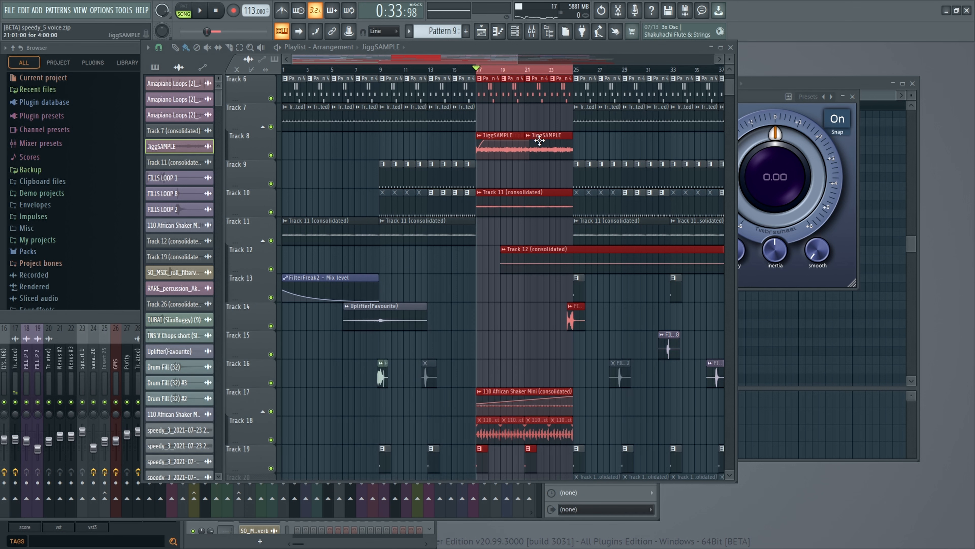
{"action": "left_click", "coordinate": [558, 143]}
{"action": "left_click_drag", "start_coordinate": [686, 49], "coordinate": [476, 53]}
{"action": "left_click", "coordinate": [636, 357]}
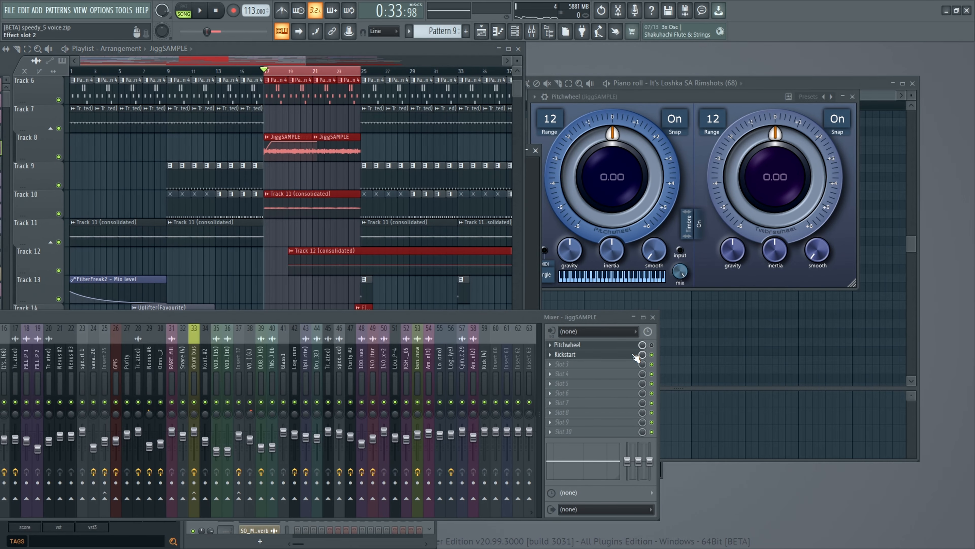
{"action": "left_click", "coordinate": [551, 354]}
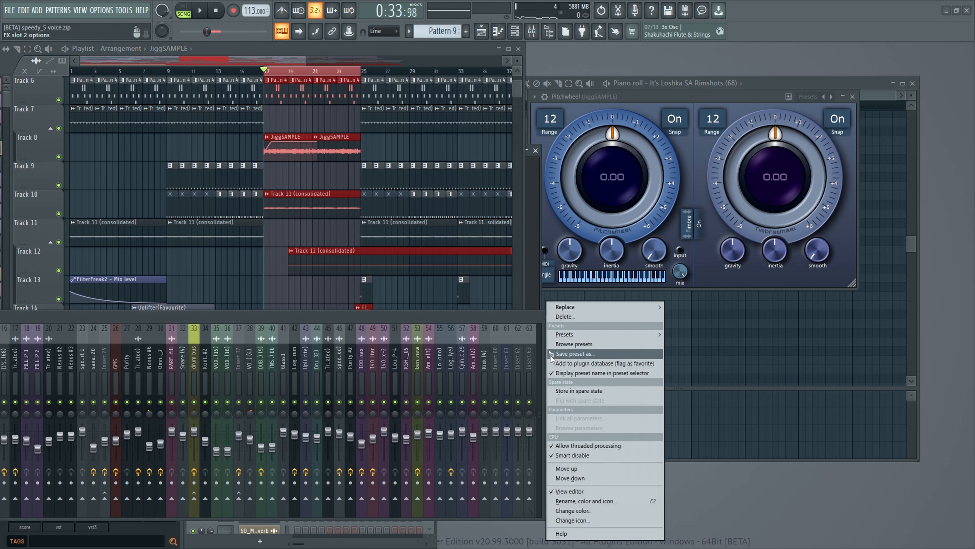
{"action": "mouse_move", "coordinate": [564, 307]}
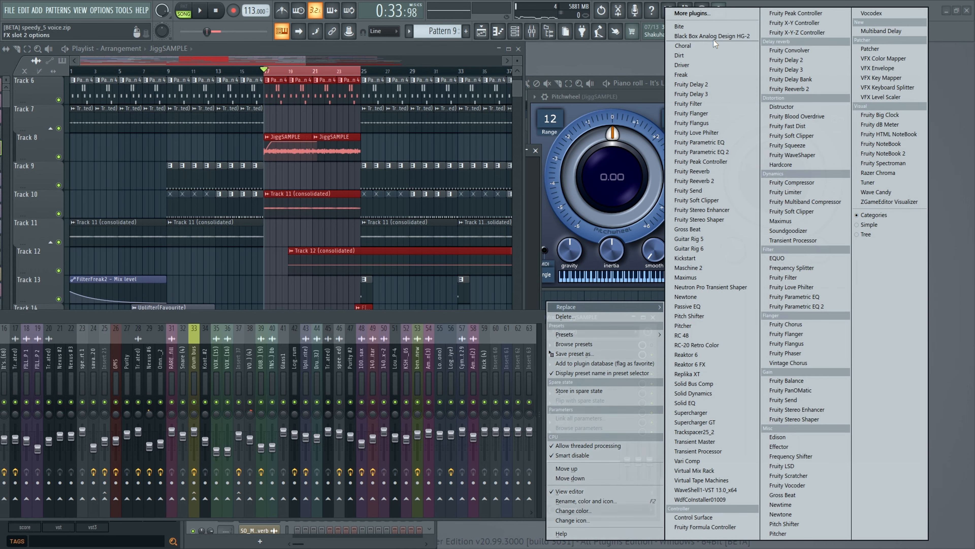
{"action": "left_click", "coordinate": [718, 15]}
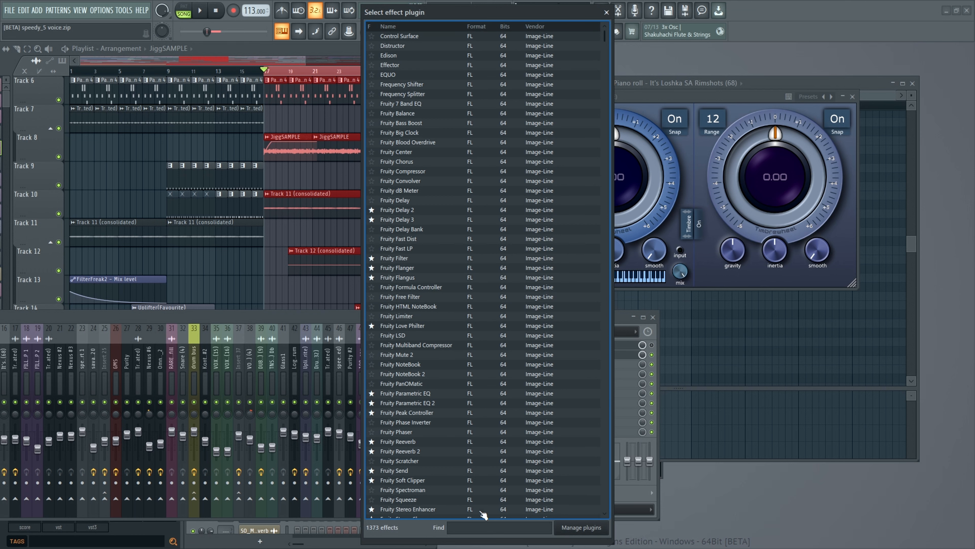
{"action": "type", "text": "kick"}
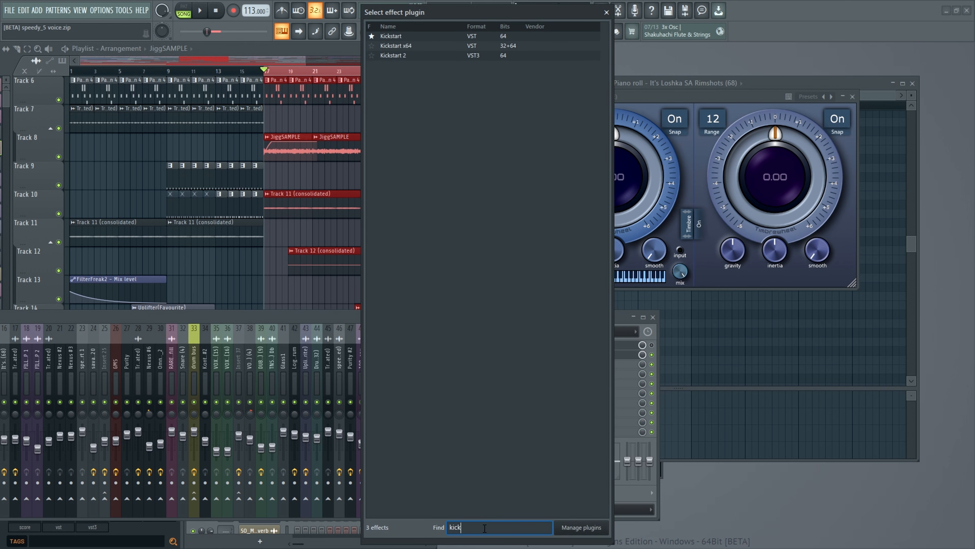
{"action": "double_click", "coordinate": [414, 36]}
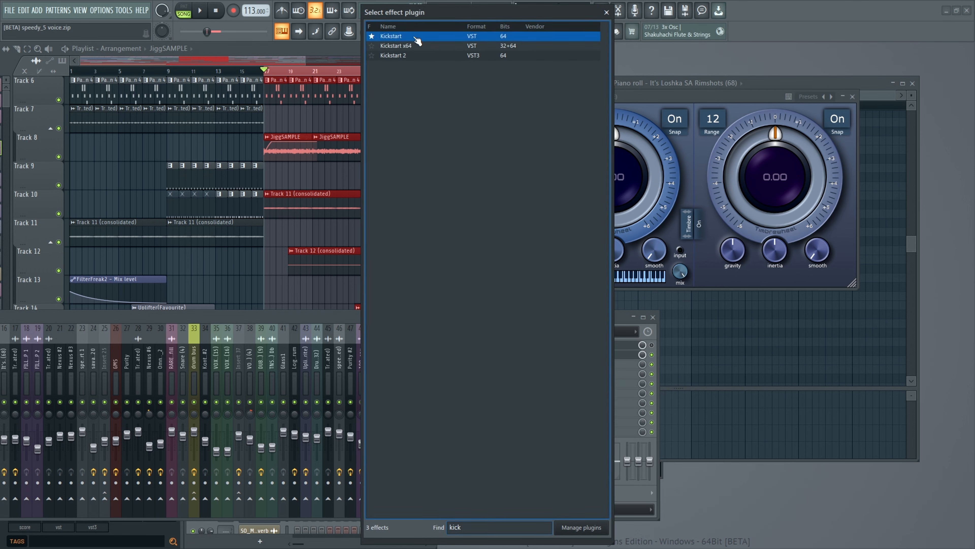
Move the Kickstart window aside, set its mix to 91% and play the song from bar 17.
{"action": "left_click_drag", "start_coordinate": [550, 149], "coordinate": [799, 48]}
{"action": "mouse_move", "coordinate": [611, 146]}
{"action": "left_mouse_down"}
{"action": "mouse_move", "coordinate": [611, 175]}
{"action": "mouse_move", "coordinate": [603, 143]}
{"action": "left_mouse_up"}
{"action": "key", "text": "space"}
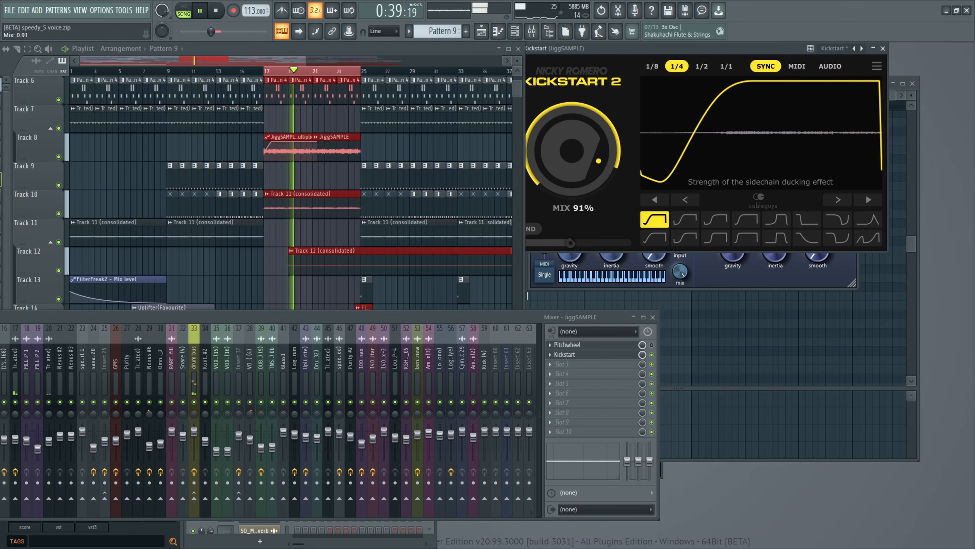
Stop playback, maximize the playlist and examine the arrangement from Track 1 down to Track 41 around bars 17 to 25.
{"action": "left_click", "coordinate": [426, 153]}
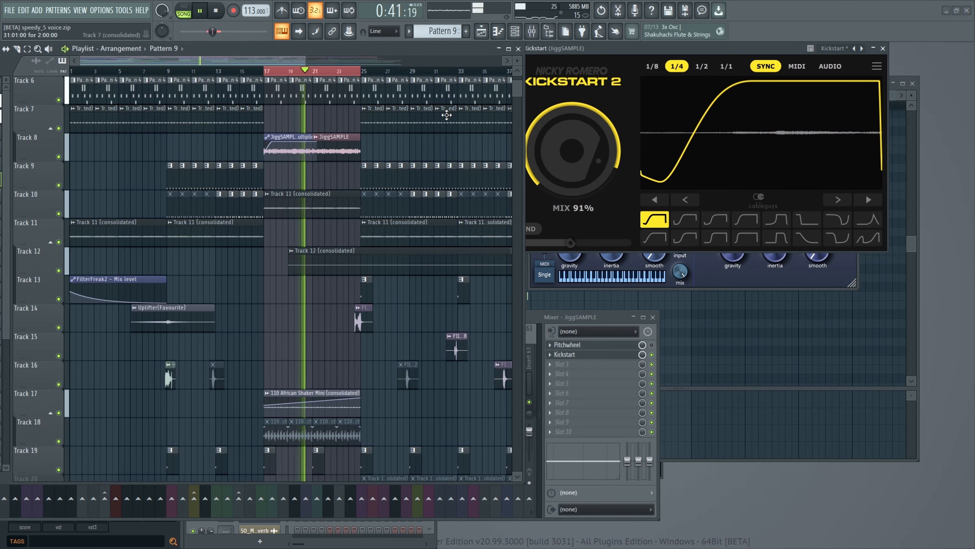
{"action": "key", "text": "space"}
{"action": "left_click", "coordinate": [508, 48]}
{"action": "scroll", "coordinate": [444, 213], "scroll_direction": "up", "scroll_amount": 3}
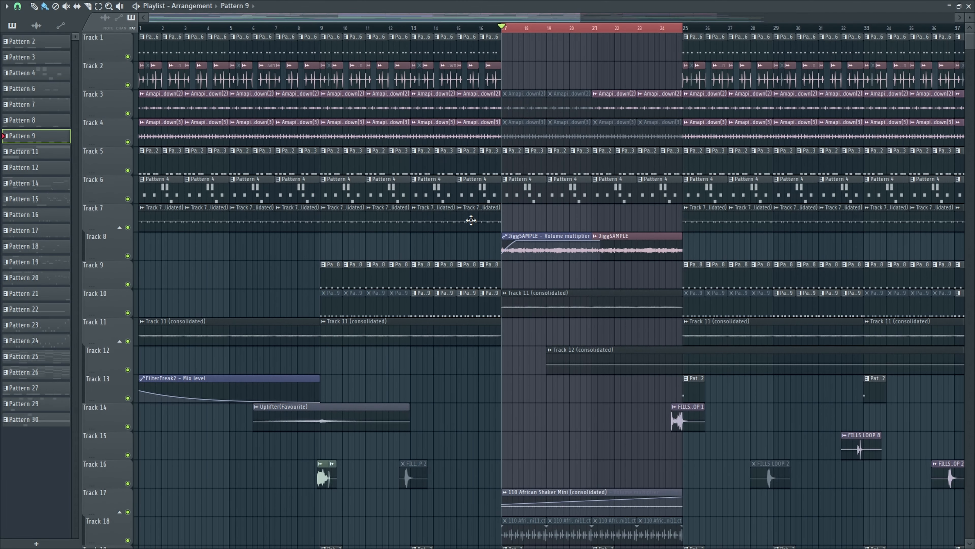
{"action": "scroll", "coordinate": [571, 173], "scroll_direction": "down", "scroll_amount": 4}
{"action": "scroll", "coordinate": [570, 173], "scroll_direction": "down", "scroll_amount": 10}
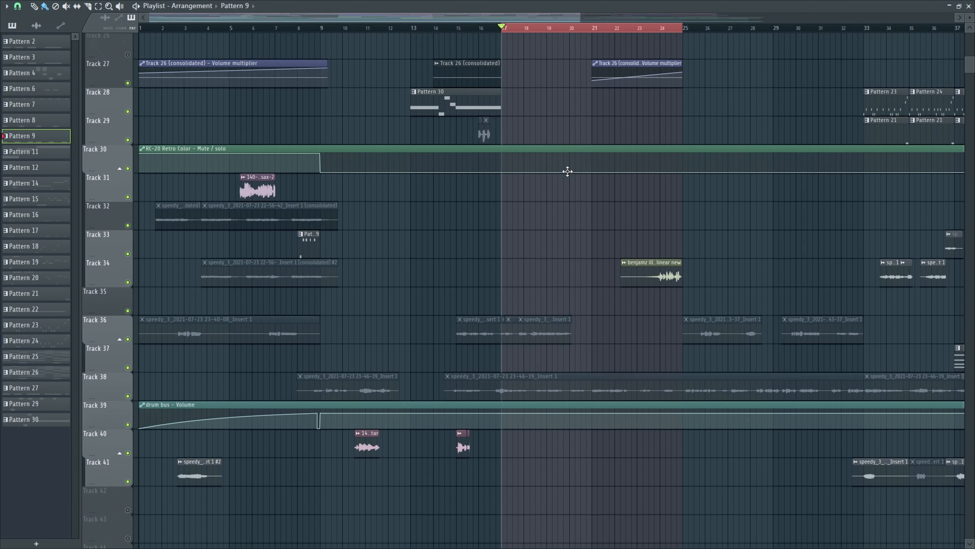
{"action": "scroll", "coordinate": [567, 172], "scroll_direction": "up", "scroll_amount": 10}
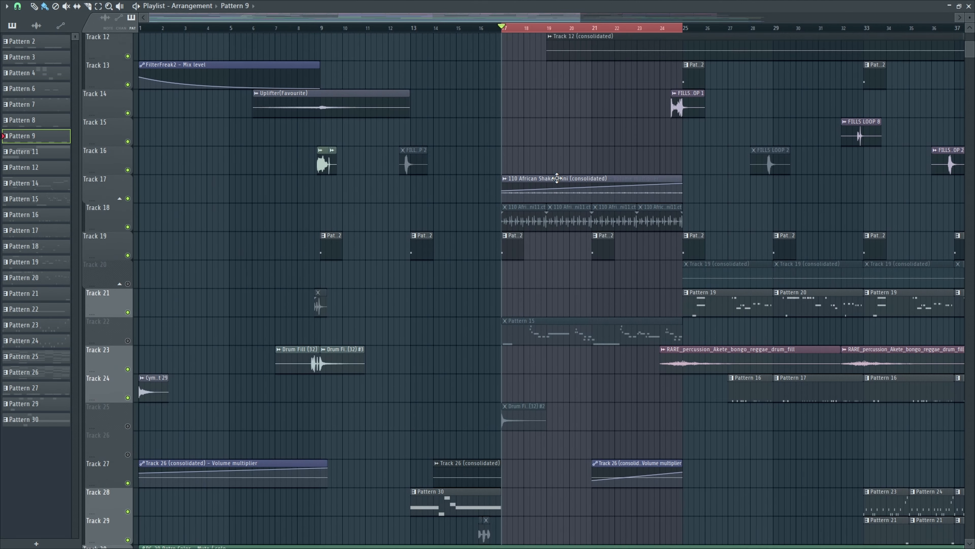
{"action": "scroll", "coordinate": [557, 178], "scroll_direction": "up", "scroll_amount": 7}
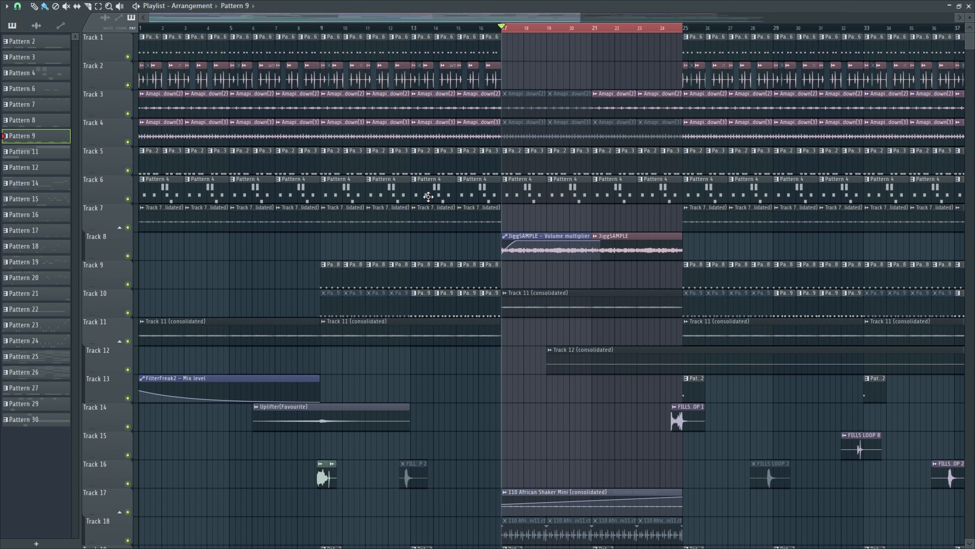
Select Pattern 4 from its Track 6 clip, play it in pattern mode and return to the playlist.
{"action": "left_click", "coordinate": [428, 196]}
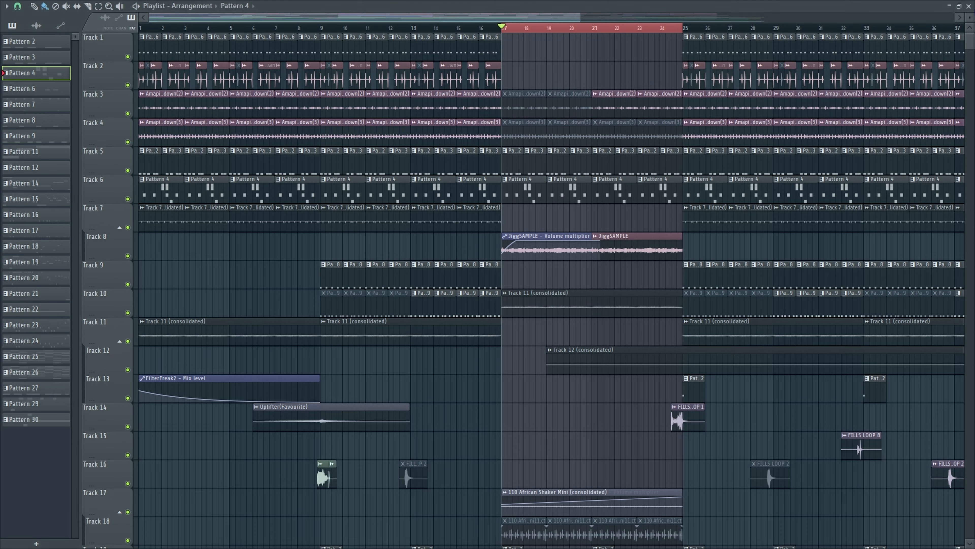
{"action": "left_click", "coordinate": [968, 7]}
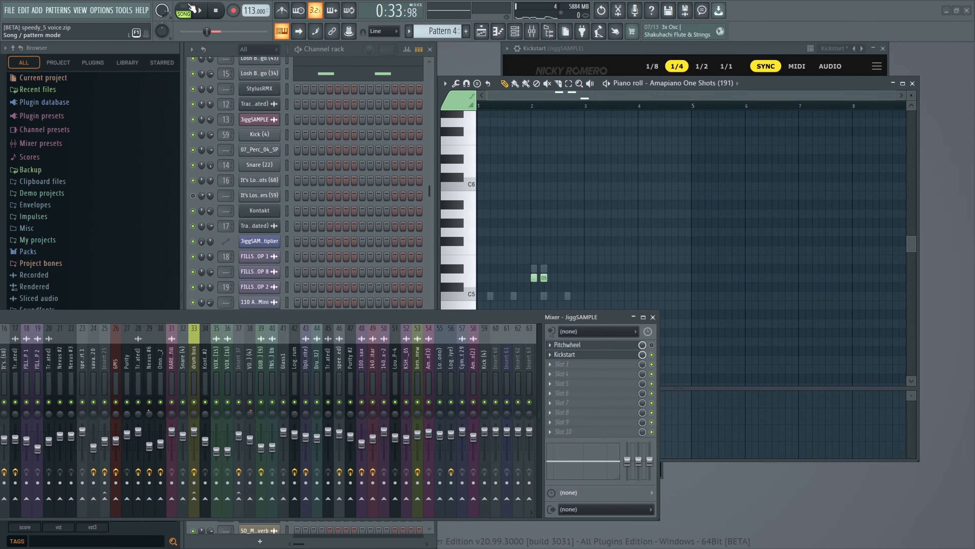
{"action": "left_click", "coordinate": [199, 11]}
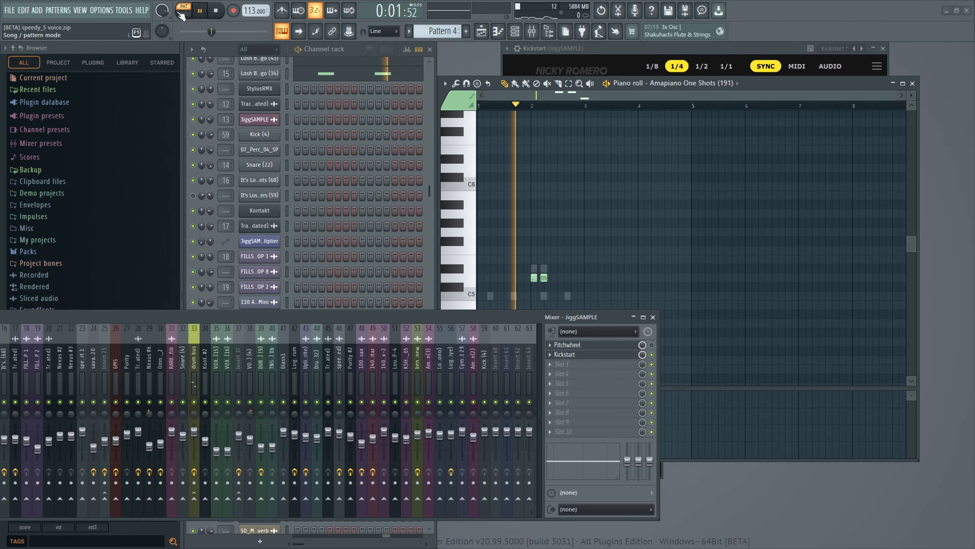
{"action": "key", "text": "F5"}
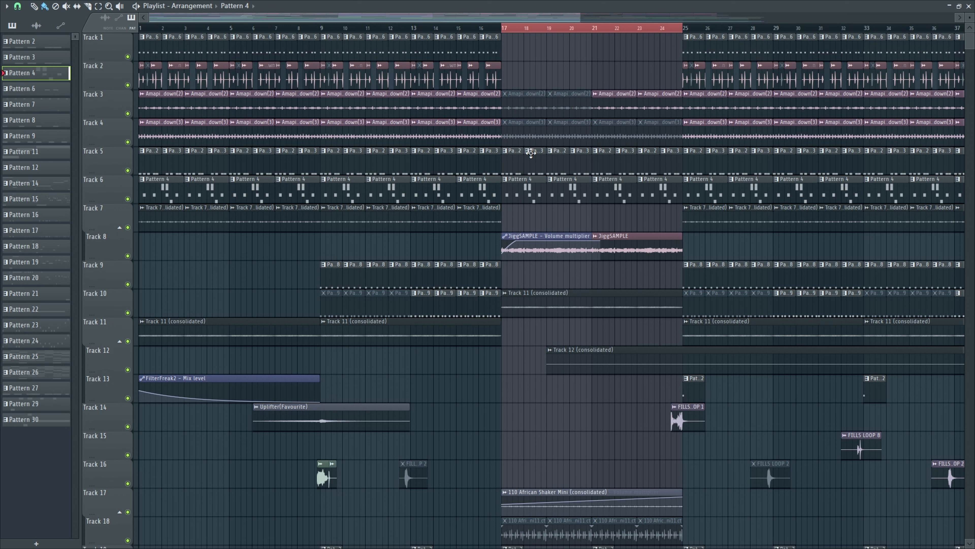
Select Pattern 2 from its Track 5 clip, play the song from bar 17 and stop playback.
{"action": "double_click", "coordinate": [516, 161]}
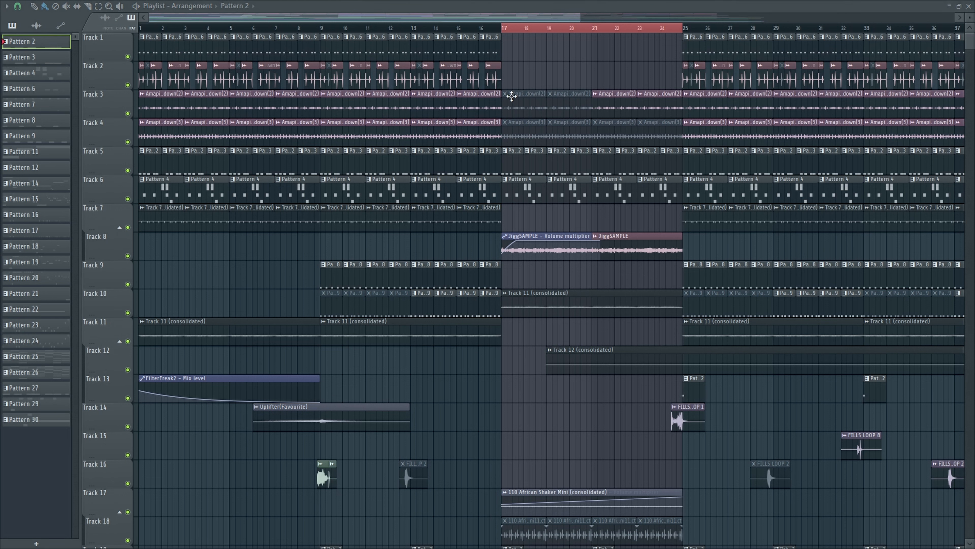
{"action": "key", "text": "space"}
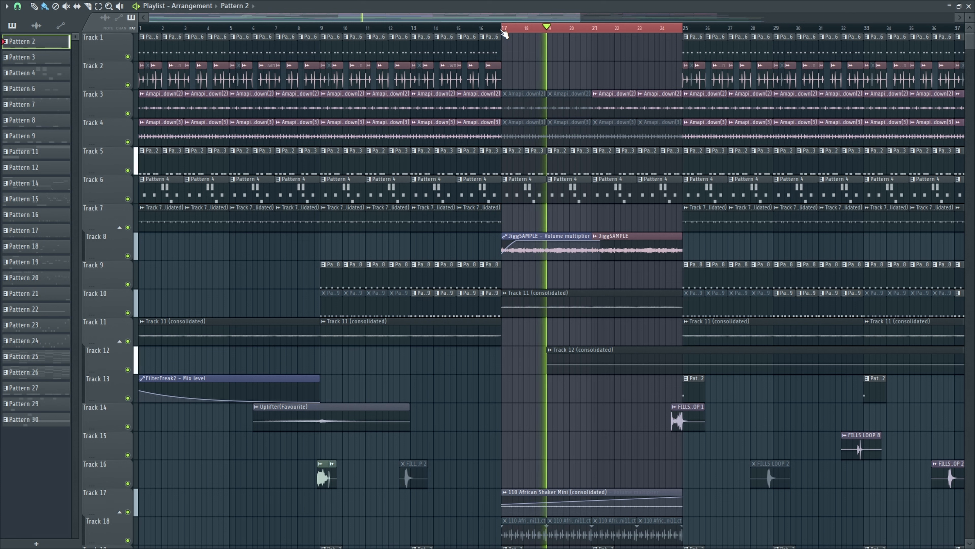
{"action": "key", "text": "space"}
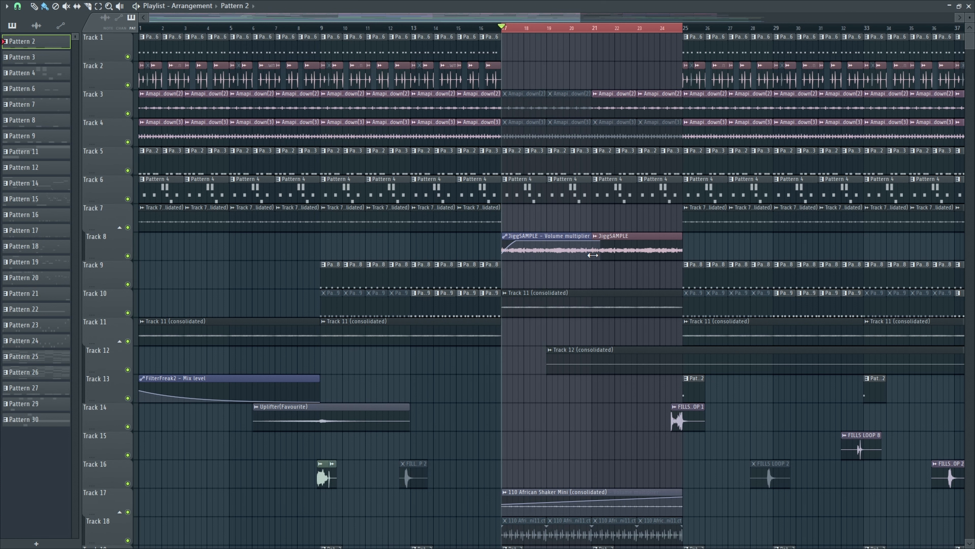
Examine the lower playlist tracks down to the Love Philter automation on Track 47, playing the section from bar 17 briefly.
{"action": "scroll", "coordinate": [568, 254], "scroll_direction": "down", "scroll_amount": 6}
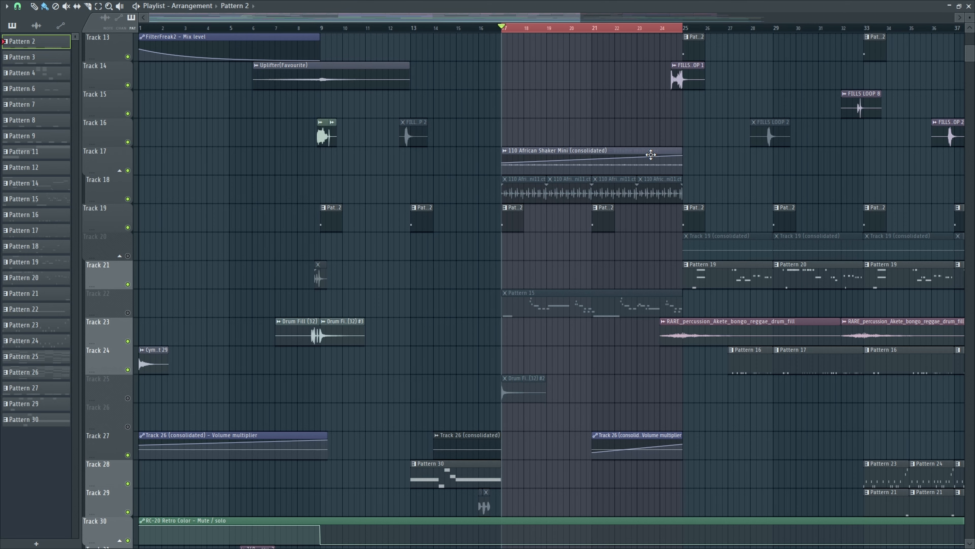
{"action": "scroll", "coordinate": [651, 155], "scroll_direction": "down", "scroll_amount": 10}
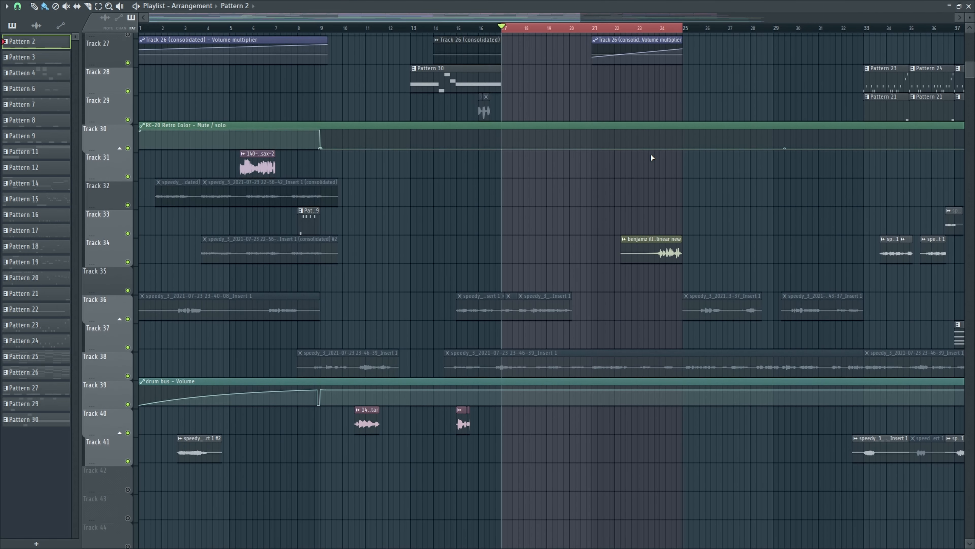
{"action": "scroll", "coordinate": [653, 154], "scroll_direction": "down", "scroll_amount": 1}
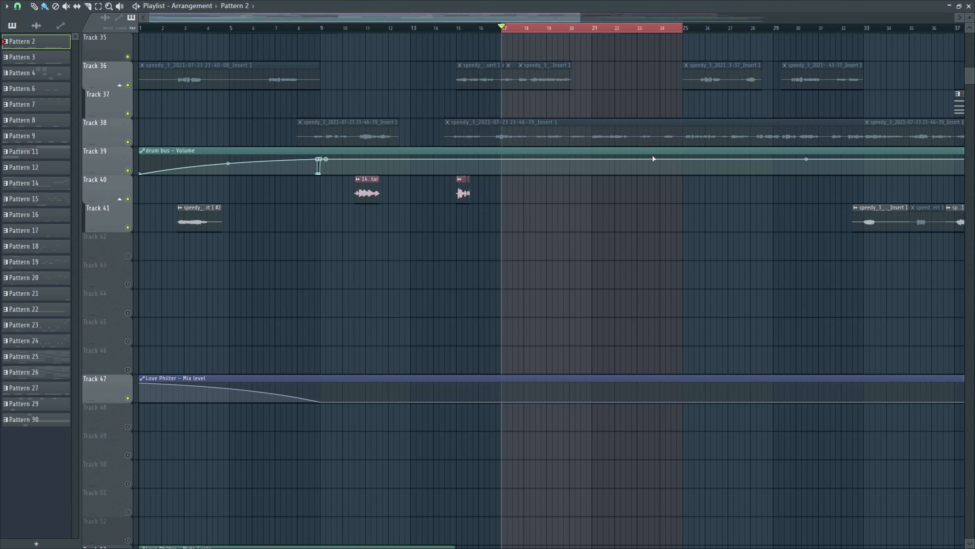
{"action": "key", "text": "space"}
{"action": "scroll", "coordinate": [622, 120], "scroll_direction": "up", "scroll_amount": 3}
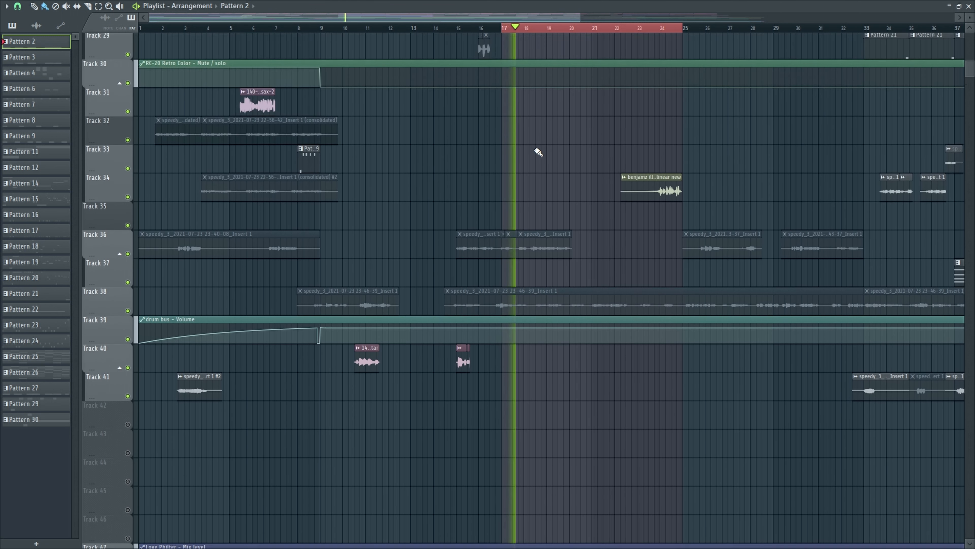
{"action": "scroll", "coordinate": [538, 152], "scroll_direction": "up", "scroll_amount": 5}
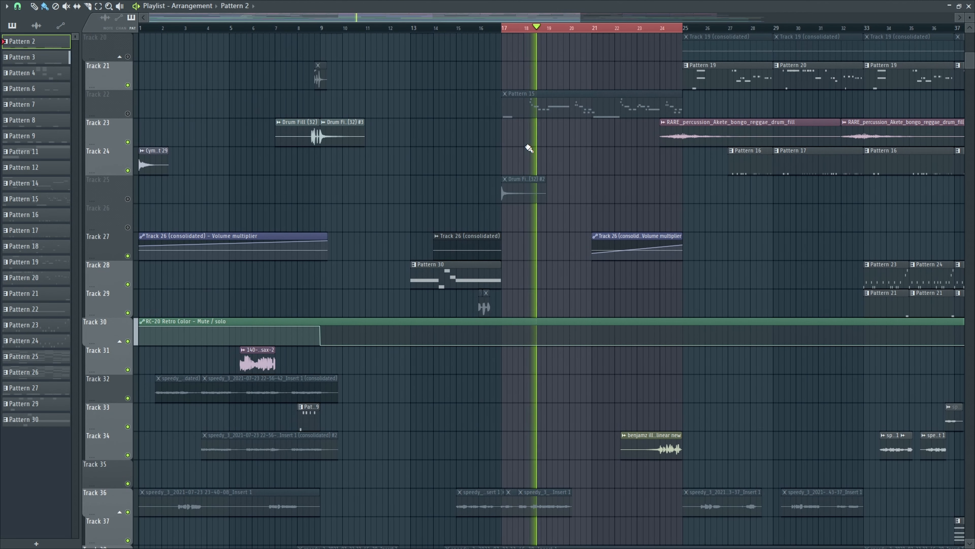
{"action": "key", "text": "space"}
{"action": "scroll", "coordinate": [511, 155], "scroll_direction": "up", "scroll_amount": 5}
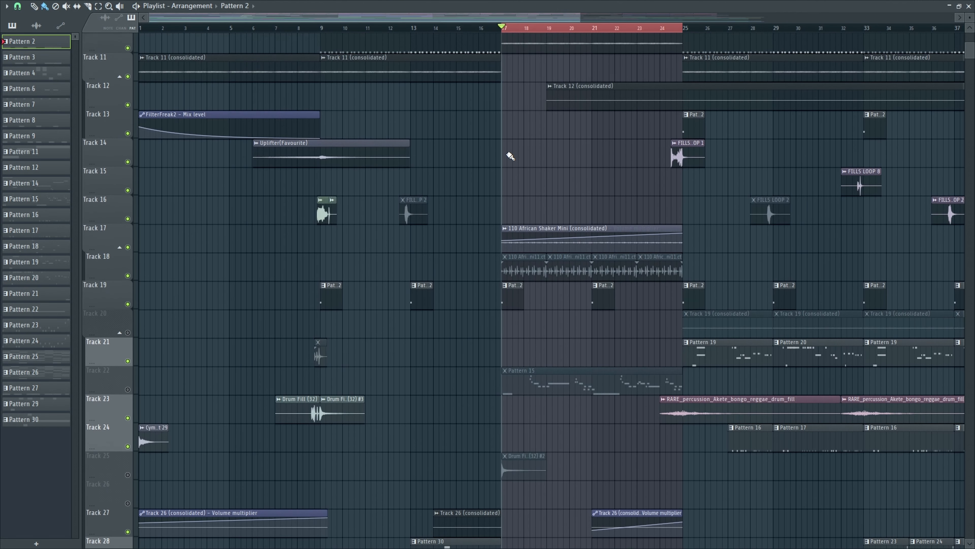
{"action": "scroll", "coordinate": [522, 219], "scroll_direction": "up", "scroll_amount": 2}
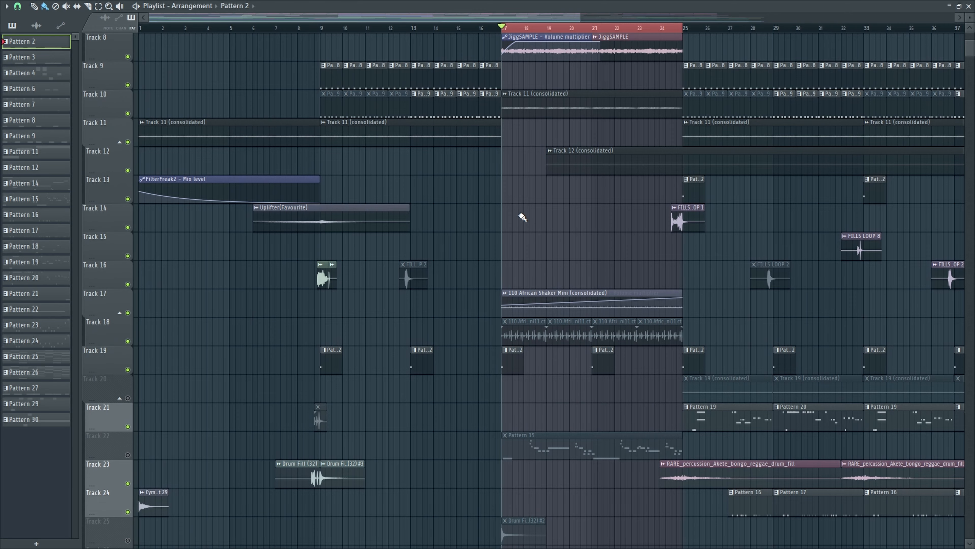
Unmute Track 22, select its Pattern 15 clip and play that pattern in pattern mode.
{"action": "scroll", "coordinate": [520, 218], "scroll_direction": "down", "scroll_amount": 5}
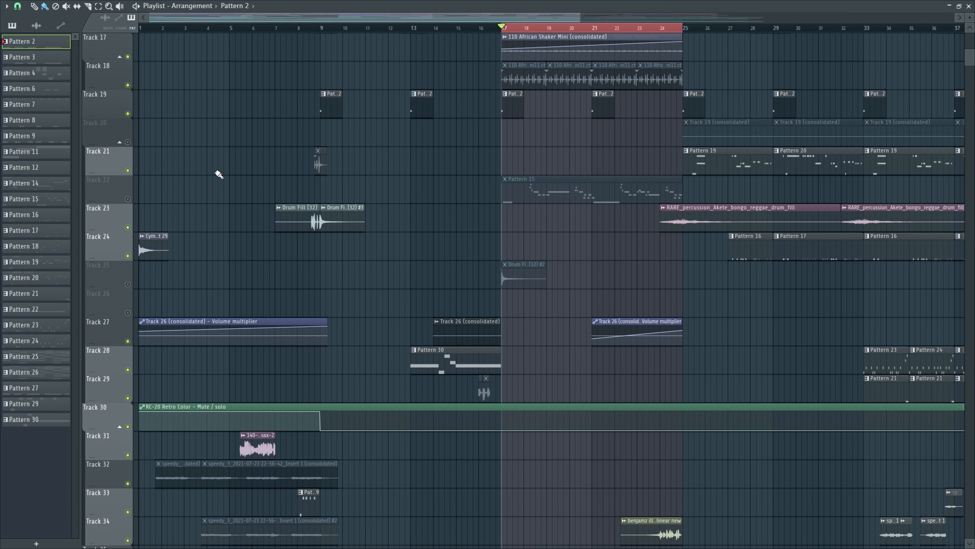
{"action": "left_click", "coordinate": [128, 199]}
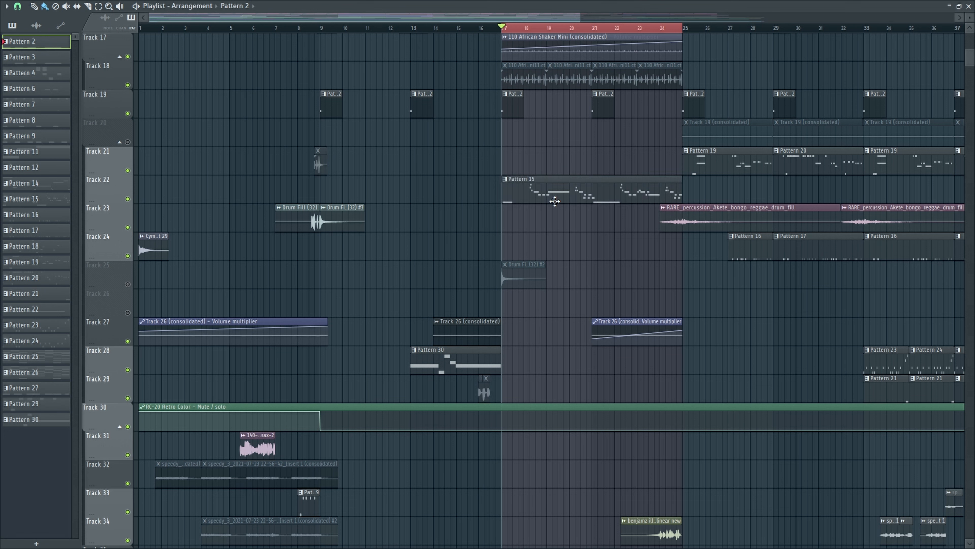
{"action": "left_click", "coordinate": [555, 189]}
{"action": "left_click", "coordinate": [968, 7]}
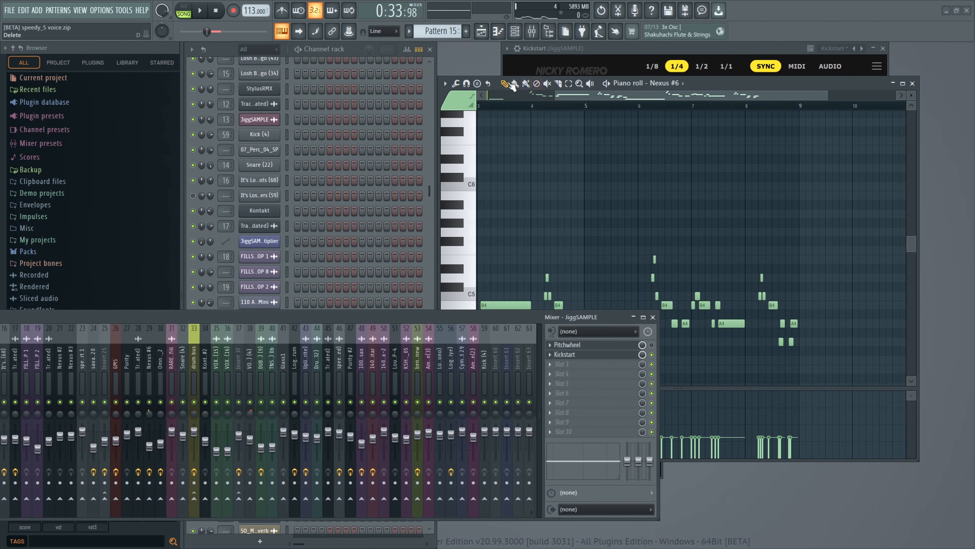
{"action": "left_click", "coordinate": [183, 7]}
{"action": "left_click", "coordinate": [199, 10]}
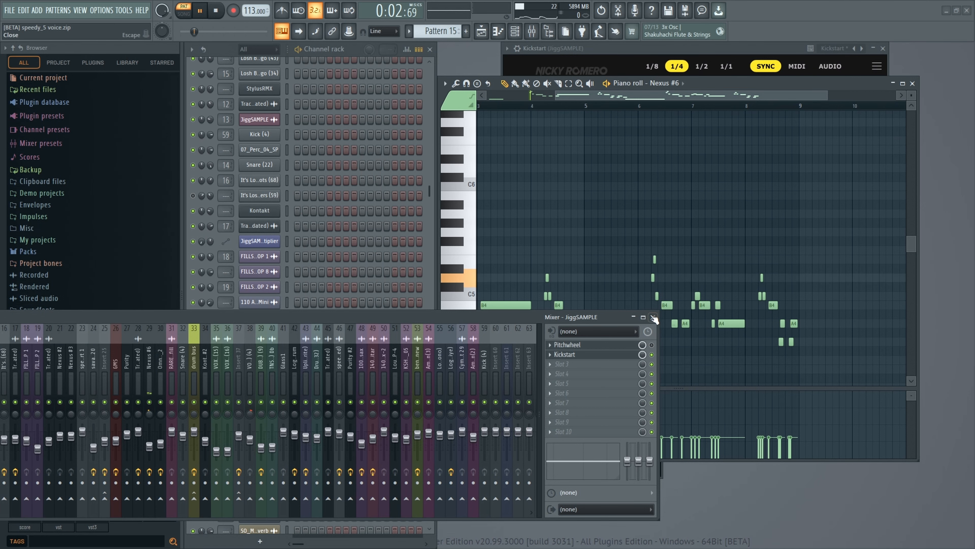
Hide the mixer, review Pattern 15's notes in the piano roll, and view the Nexus #6 instrument before closing both windows.
{"action": "key", "text": "F9"}
{"action": "left_click_drag", "start_coordinate": [606, 97], "coordinate": [489, 106]}
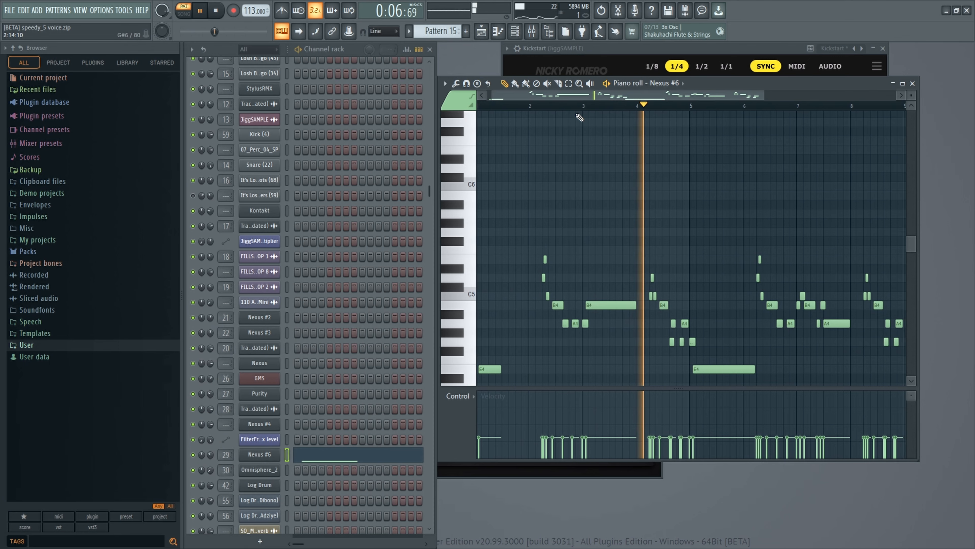
{"action": "left_click", "coordinate": [913, 83]}
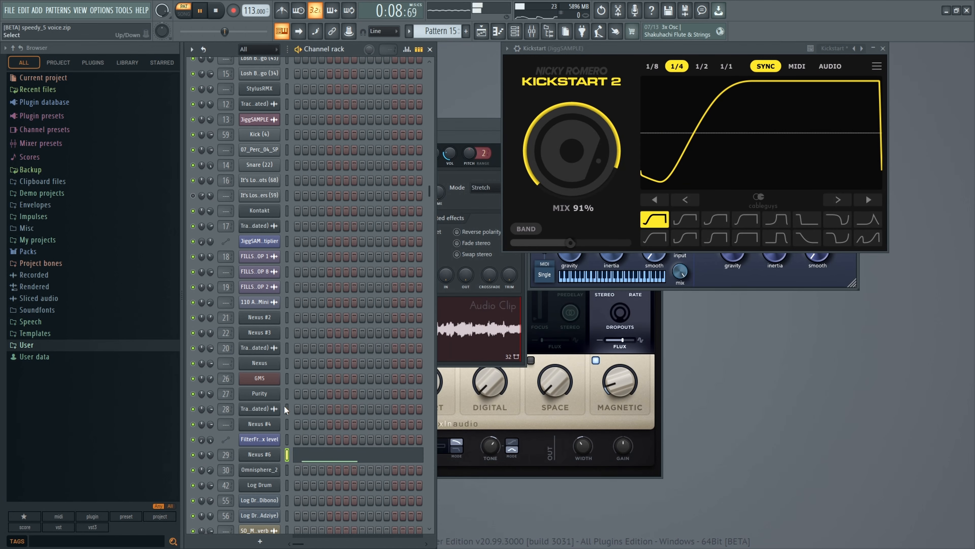
{"action": "left_click", "coordinate": [260, 455]}
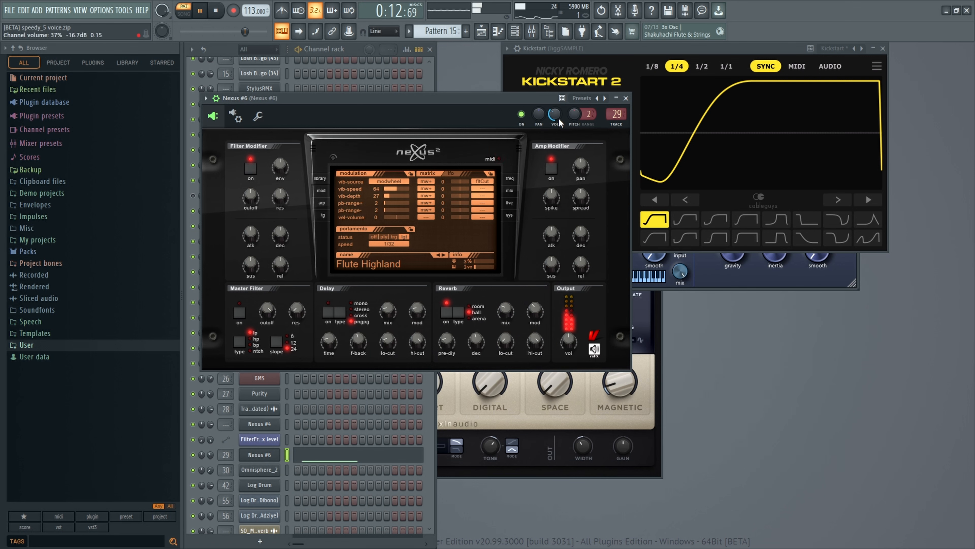
{"action": "left_click", "coordinate": [626, 98]}
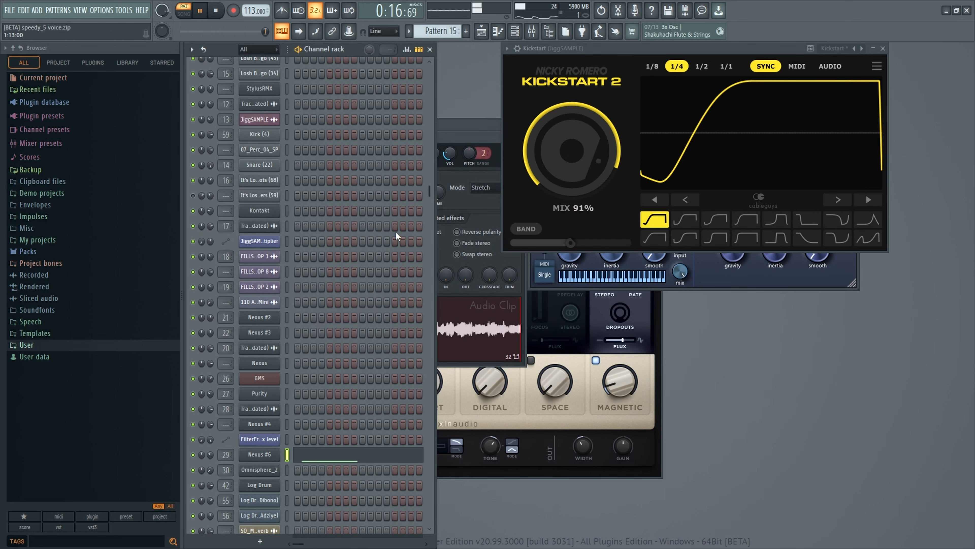
Show the mixer, open RC-20 Retro Color on the Nexus #6 track and toggle the effect's enable switch.
{"action": "left_click", "coordinate": [538, 35]}
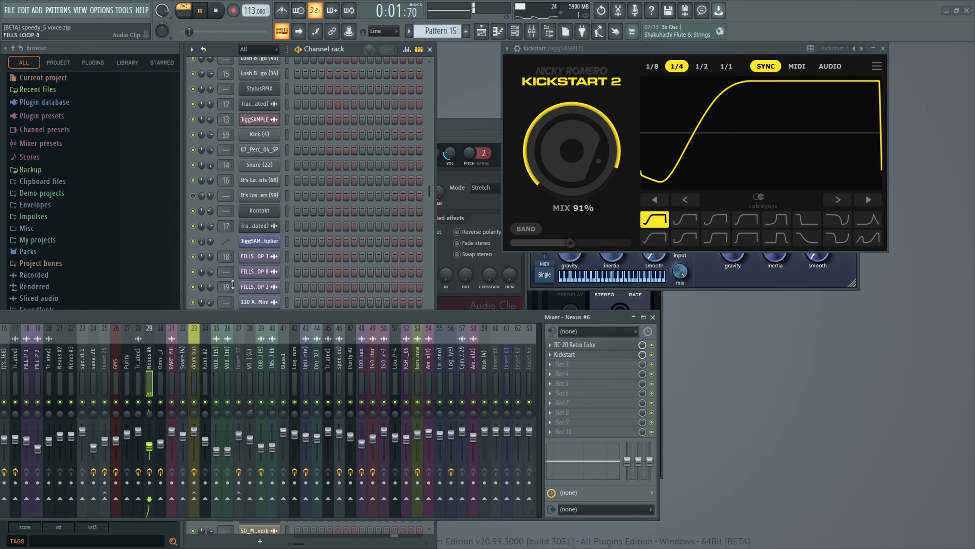
{"action": "left_click", "coordinate": [613, 346]}
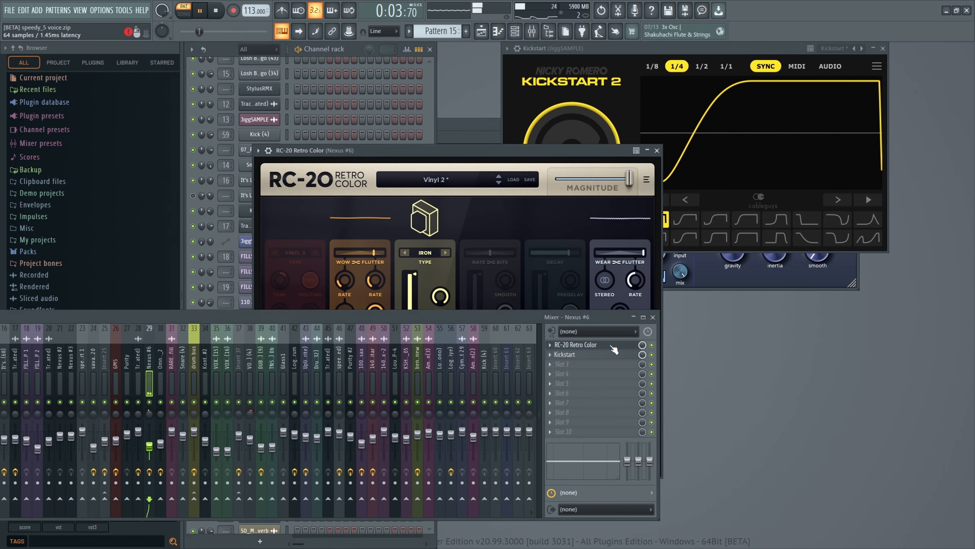
{"action": "left_click", "coordinate": [613, 346]}
{"action": "left_click", "coordinate": [614, 345]}
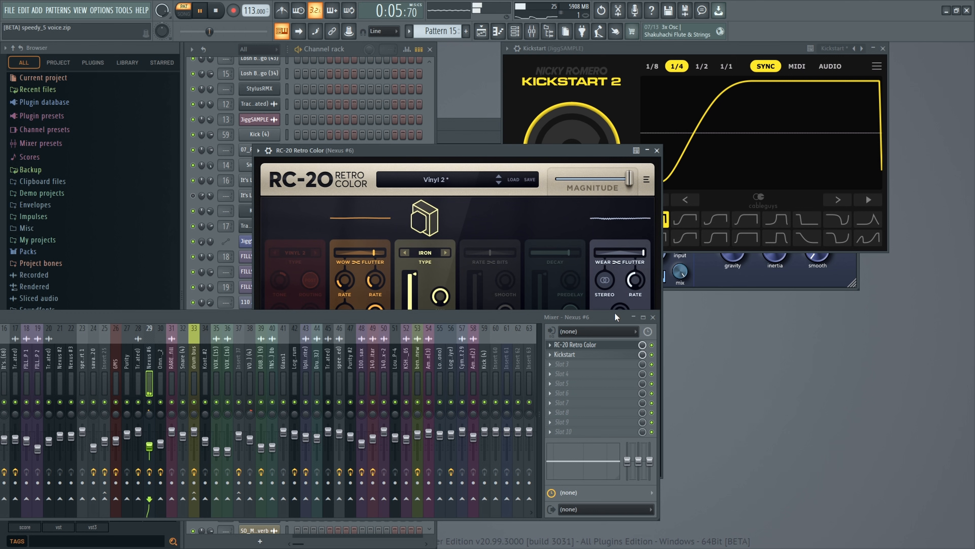
{"action": "left_click", "coordinate": [652, 344]}
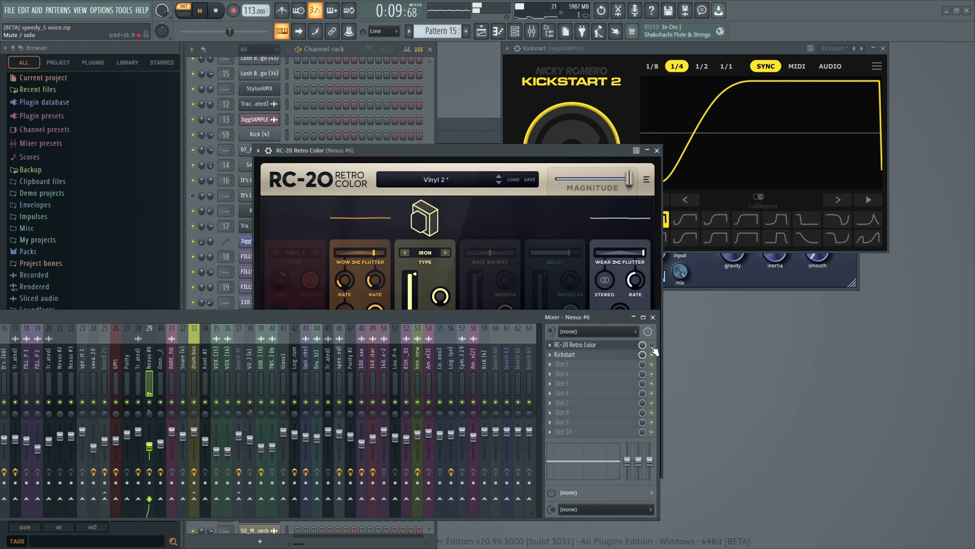
Replace the Nexus #6 track's second effect with Kickstart, found by searching for "kick", and set its mix to 90%.
{"action": "right_click", "coordinate": [549, 357]}
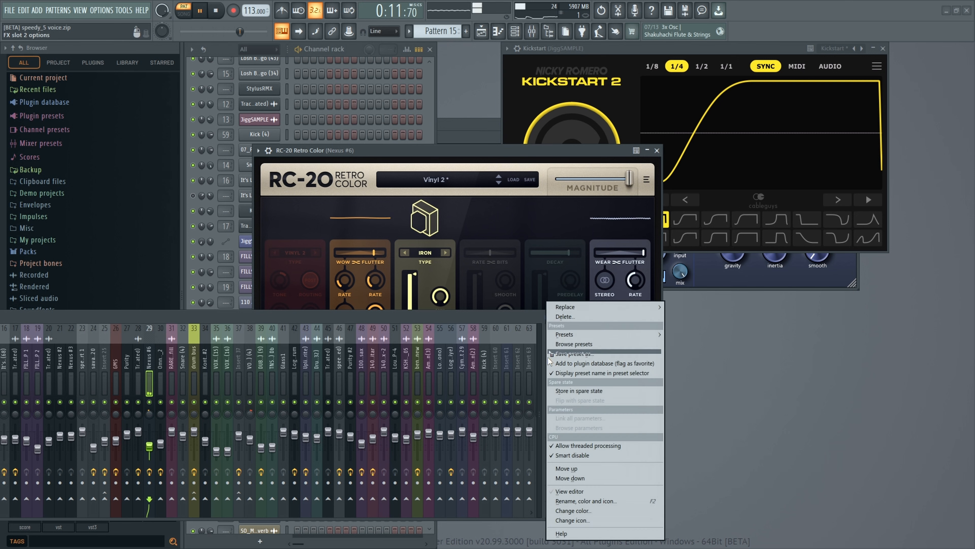
{"action": "mouse_move", "coordinate": [566, 307]}
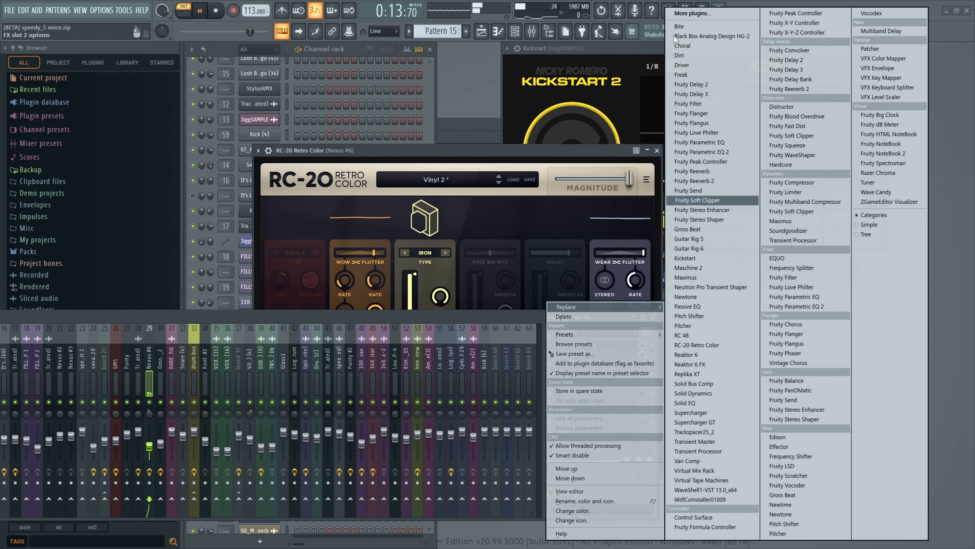
{"action": "left_click", "coordinate": [691, 13]}
{"action": "type", "text": "ki"}
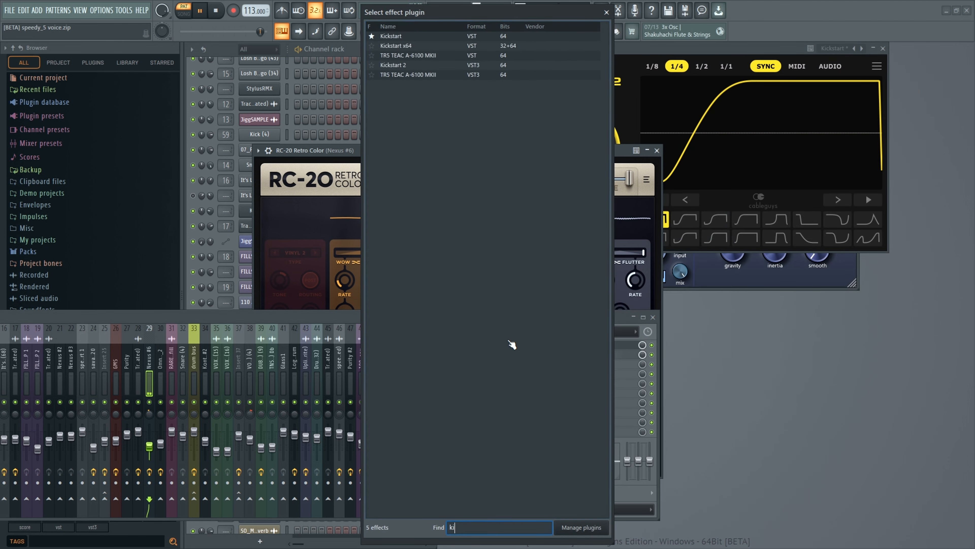
{"action": "type", "text": "ck"}
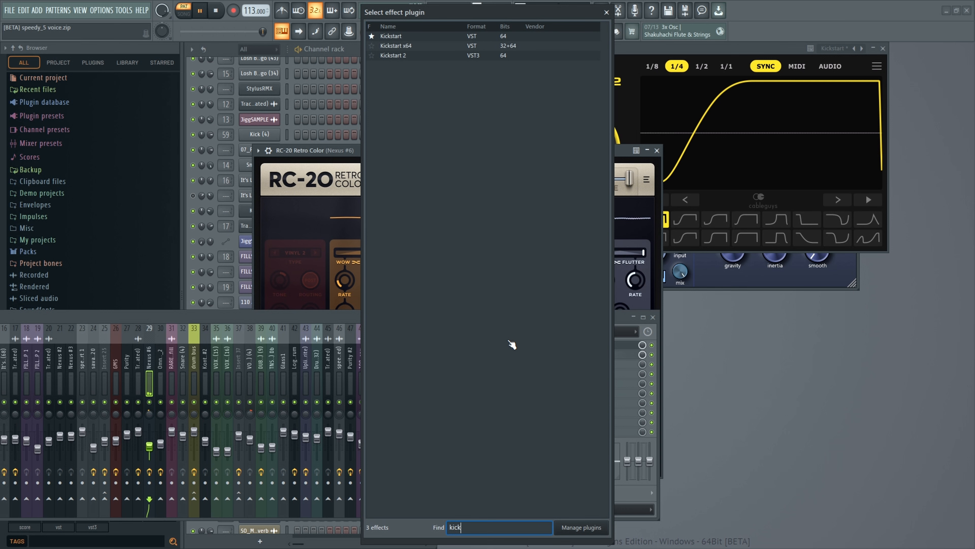
{"action": "double_click", "coordinate": [412, 38]}
{"action": "mouse_move", "coordinate": [310, 239]}
{"action": "left_mouse_down"}
{"action": "mouse_move", "coordinate": [309, 254]}
{"action": "mouse_move", "coordinate": [309, 243]}
{"action": "left_mouse_up"}
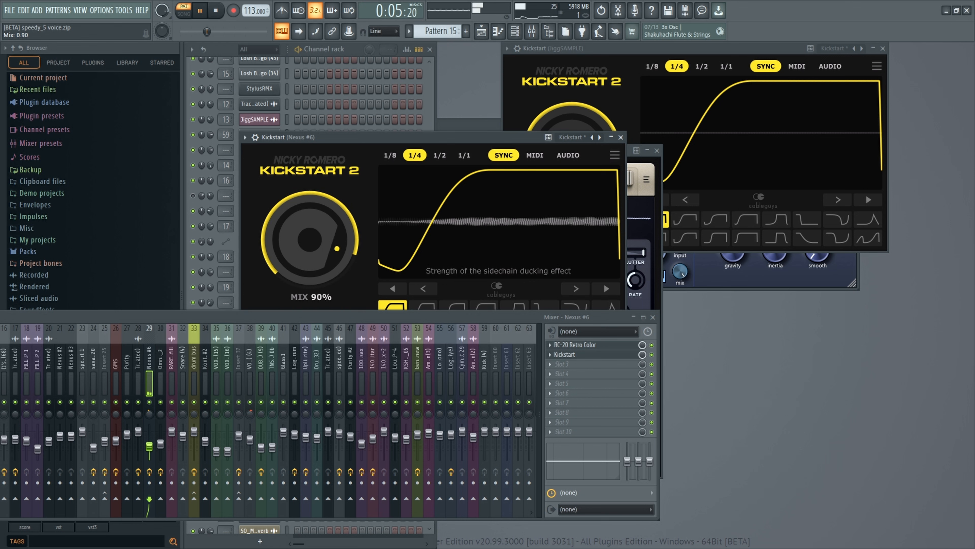
Switch to song mode, play the section from bar 17, and set the Nexus #6 mixer track's volume to 50%.
{"action": "right_click", "coordinate": [176, 21]}
{"action": "left_click", "coordinate": [186, 14]}
{"action": "key", "text": "F5"}
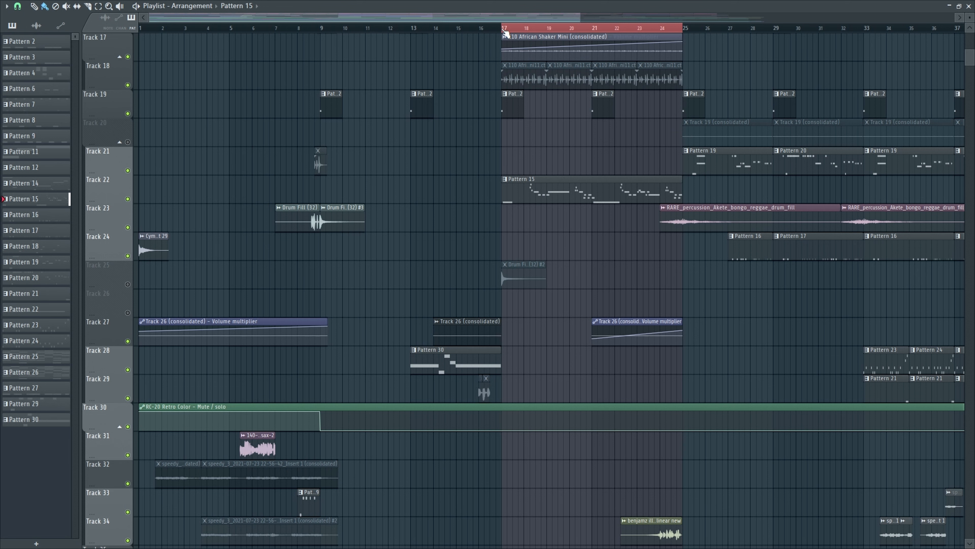
{"action": "key", "text": "space"}
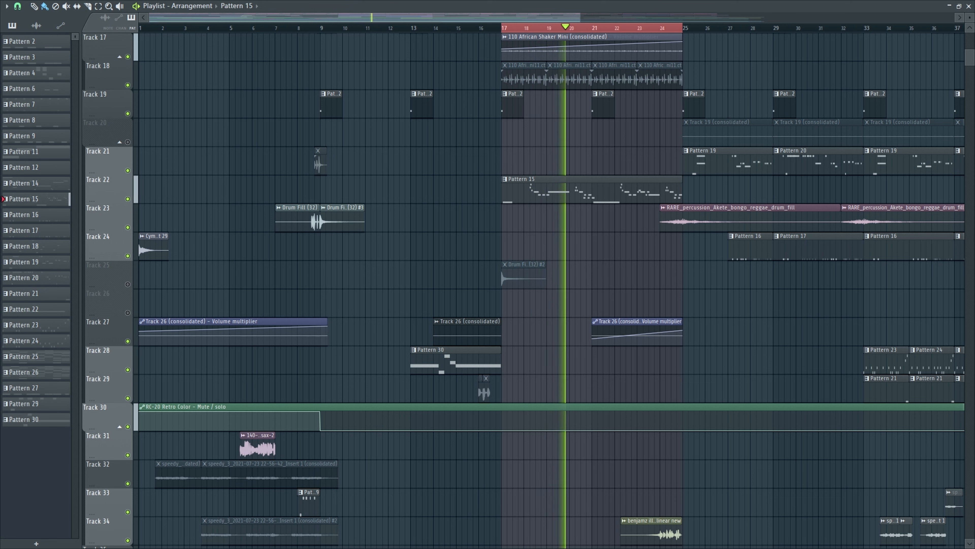
{"action": "left_click", "coordinate": [967, 6]}
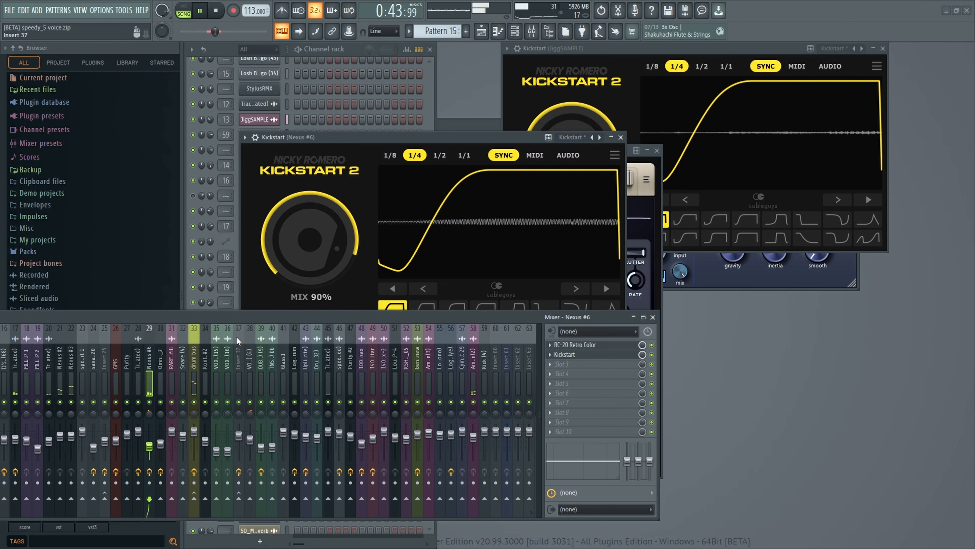
{"action": "left_click_drag", "start_coordinate": [149, 446], "coordinate": [150, 446]}
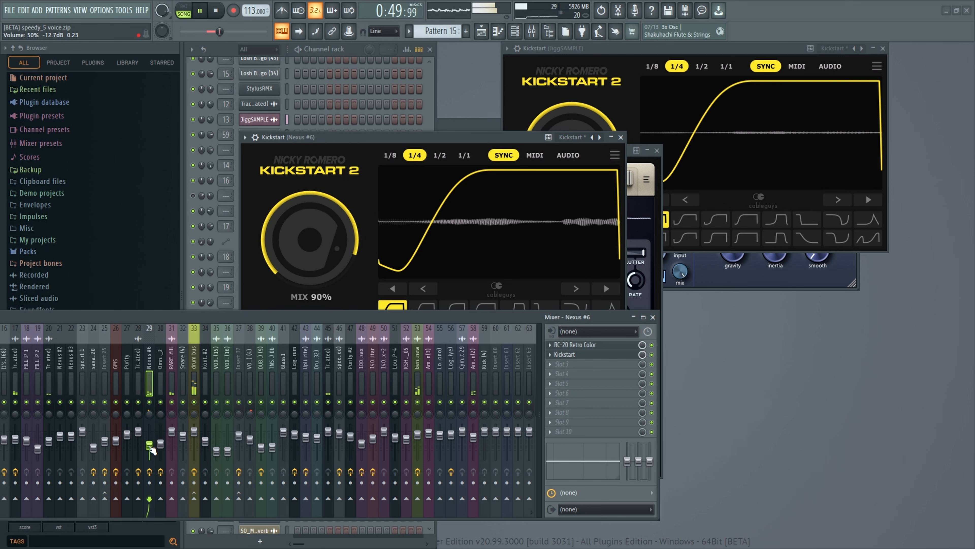
Close the open effect, instrument and JiggSAMPLE channel windows, leaving the channel rack and mixer open.
{"action": "left_click", "coordinate": [621, 138]}
{"action": "left_click", "coordinate": [656, 150]}
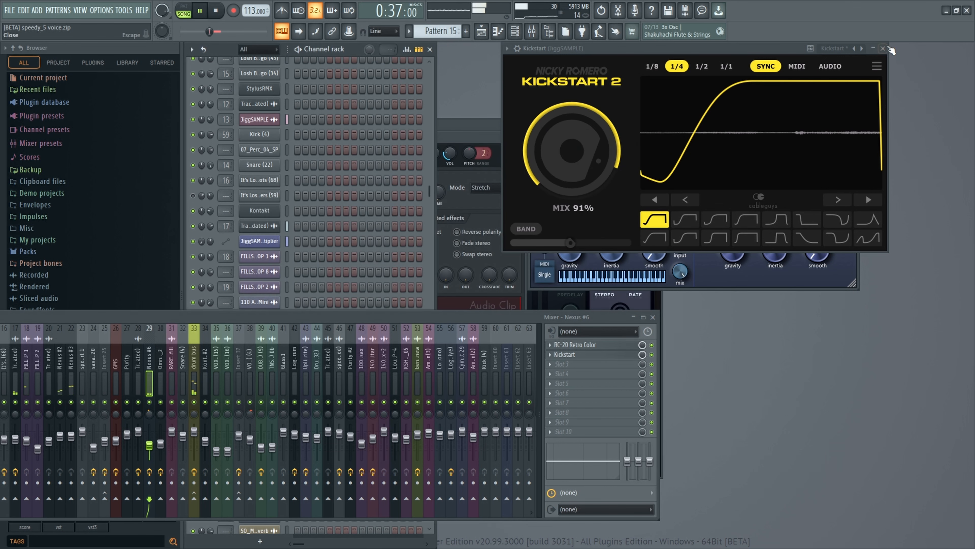
{"action": "left_click", "coordinate": [883, 48]}
{"action": "left_click", "coordinate": [853, 97]}
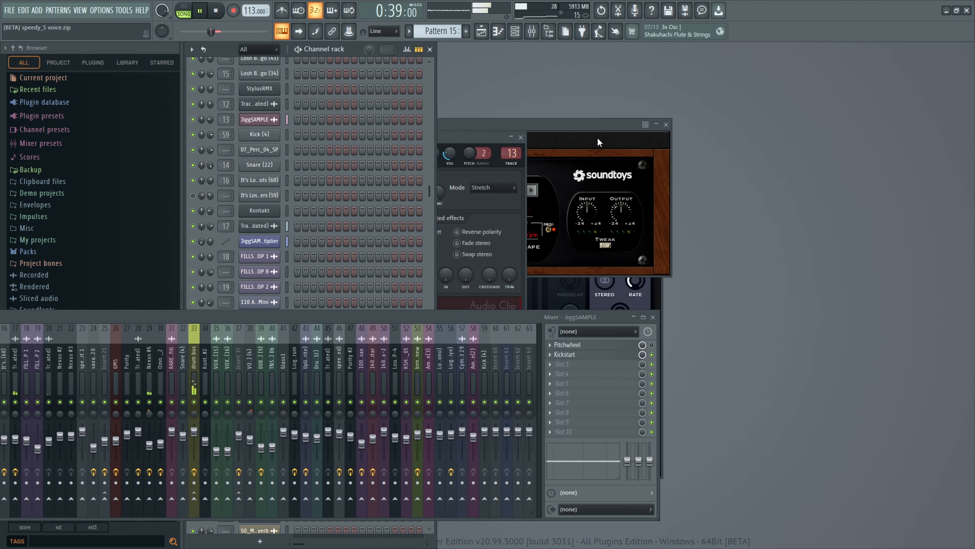
{"action": "left_click", "coordinate": [665, 124]}
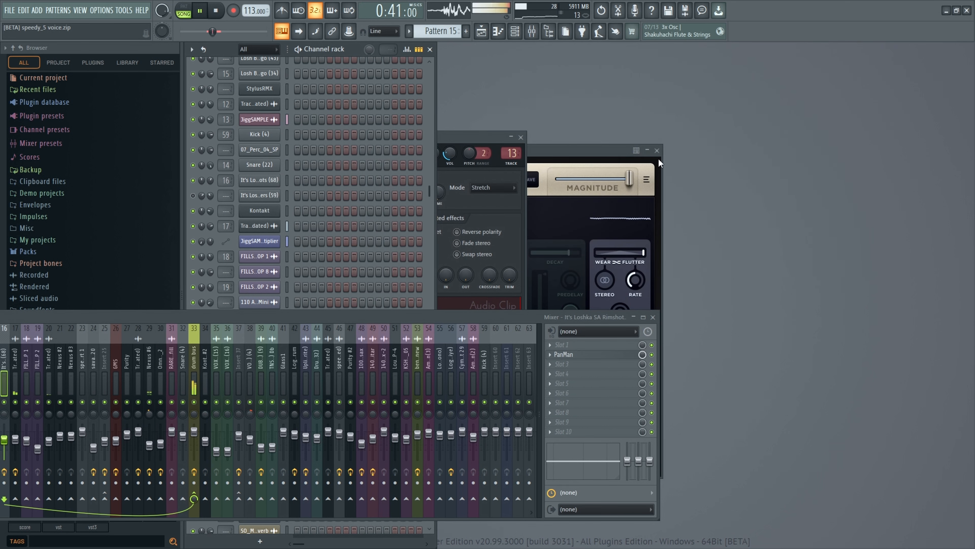
{"action": "left_click", "coordinate": [657, 151]}
{"action": "left_click", "coordinate": [520, 137]}
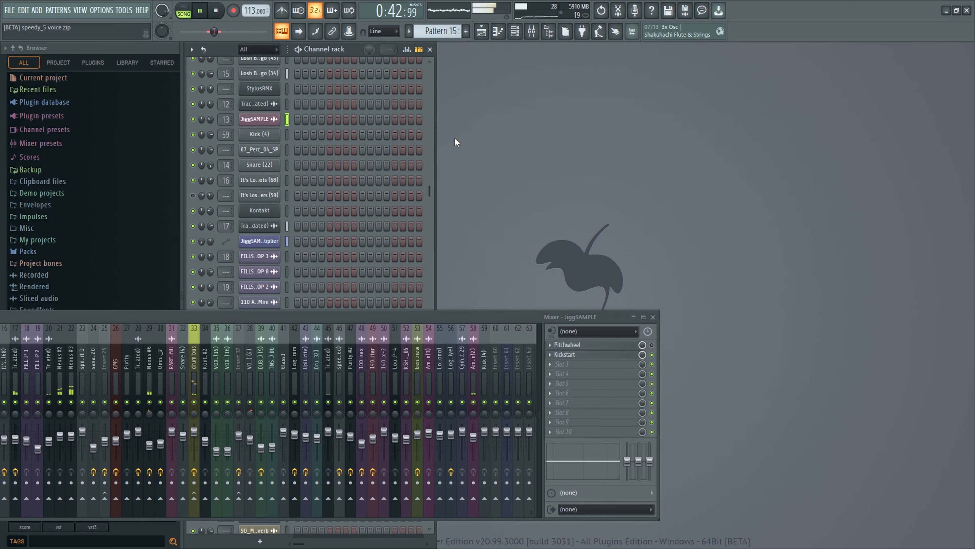
Unmute Track 25 in the playlist and audition its Drum Fill (32) #2 clip at bar 17.
{"action": "key", "text": "F5"}
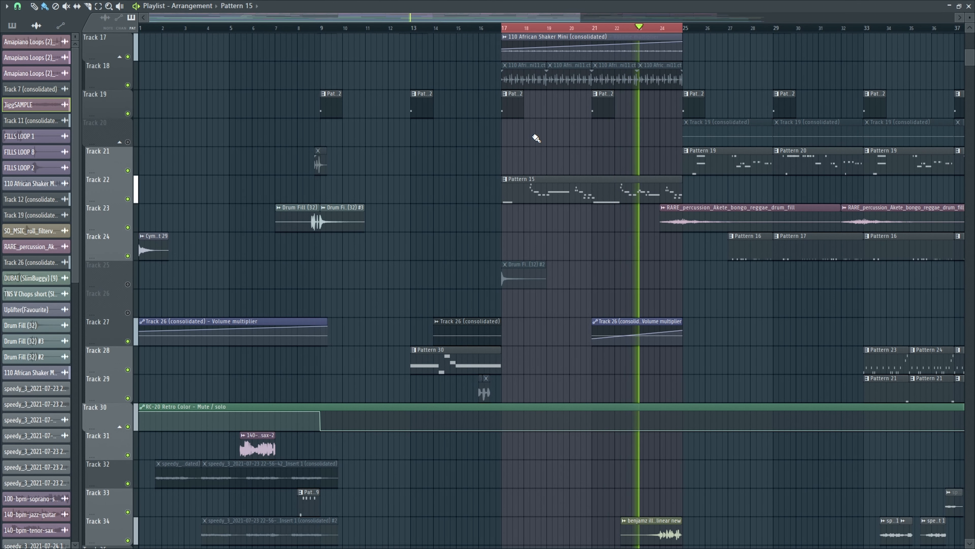
{"action": "key", "text": "space"}
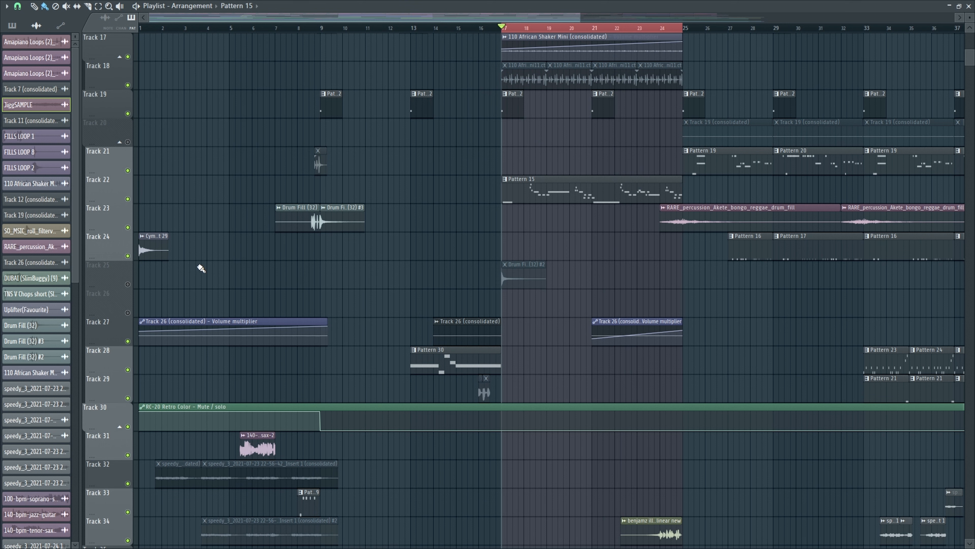
{"action": "left_click", "coordinate": [127, 284]}
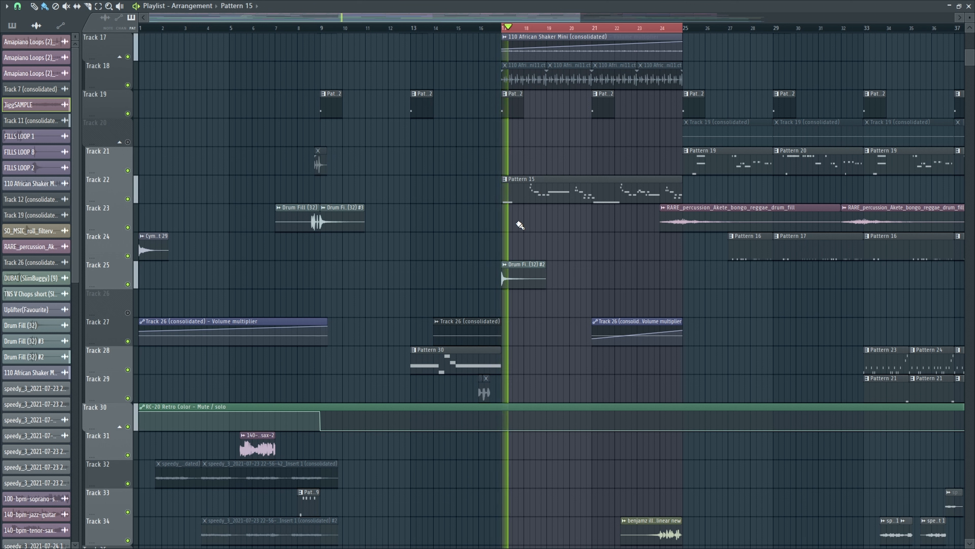
{"action": "left_click", "coordinate": [510, 278]}
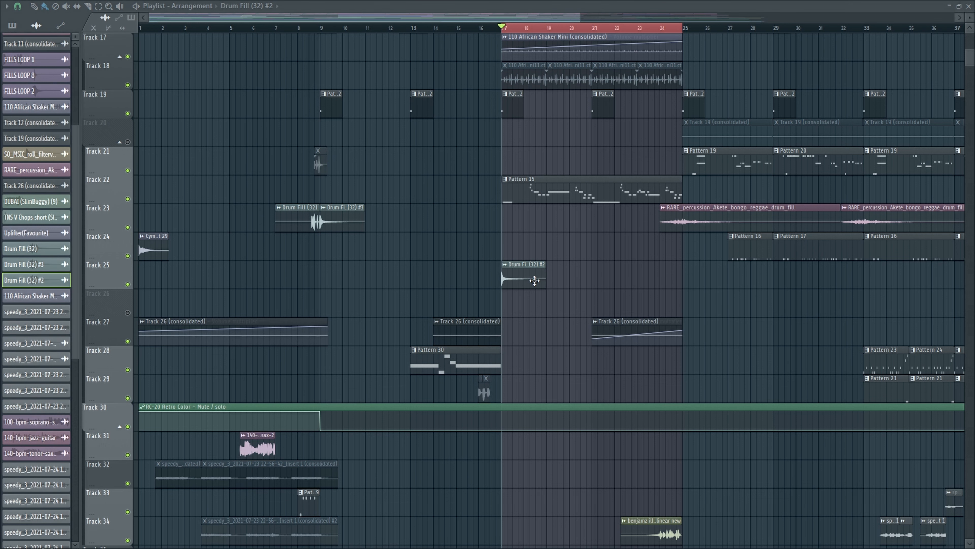
{"action": "key", "text": "space"}
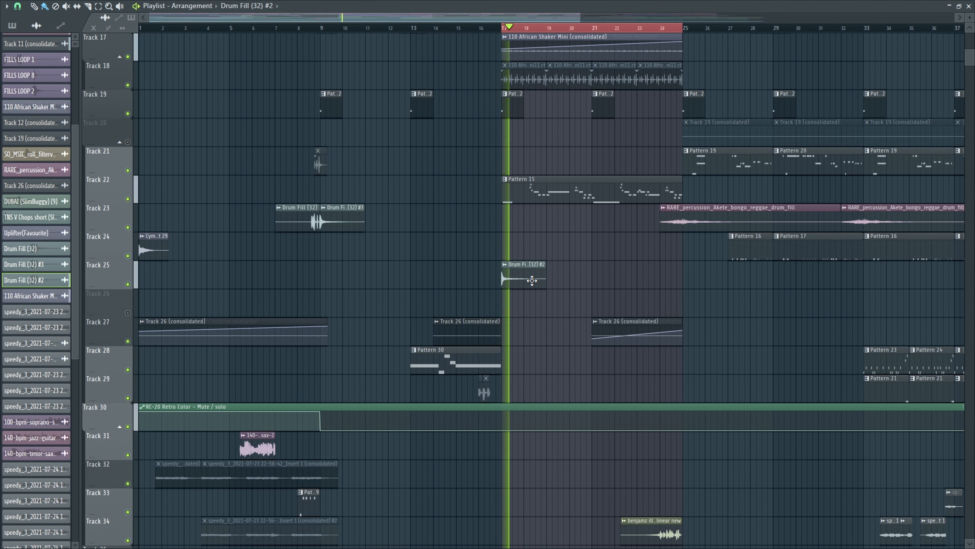
{"action": "key", "text": "space"}
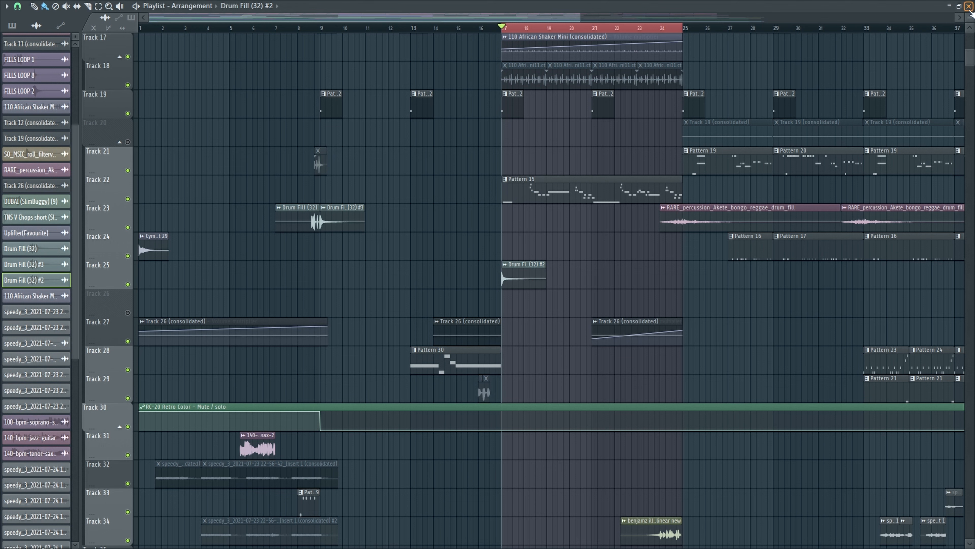
View the Drum Fill (32) #2 channel settings and move that window clear of the channel rack and mixer.
{"action": "left_click", "coordinate": [969, 6]}
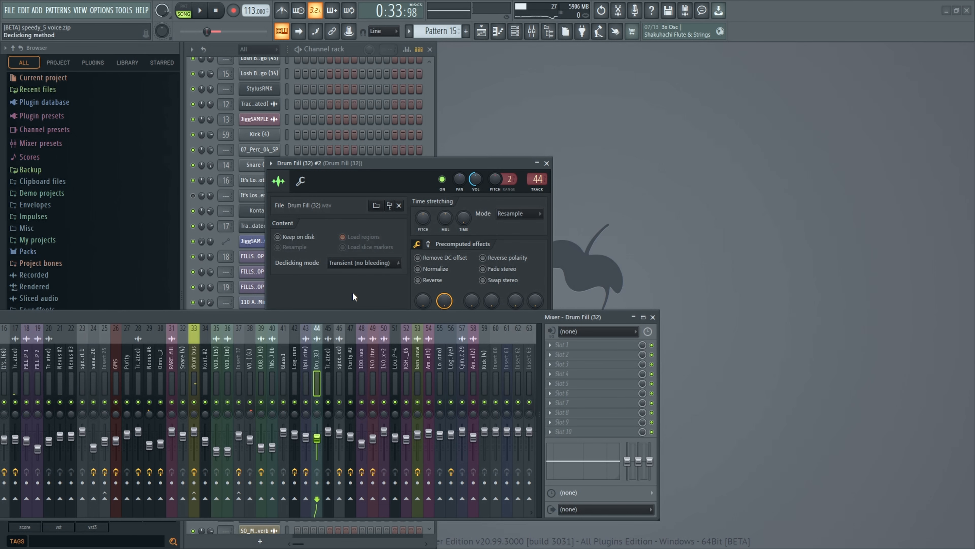
{"action": "left_click_drag", "start_coordinate": [454, 161], "coordinate": [798, 45]}
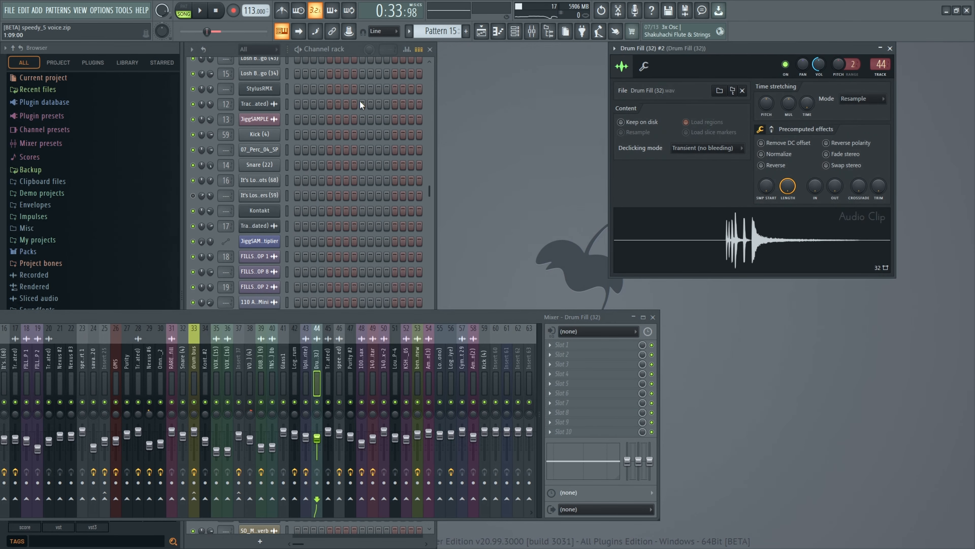
{"action": "key", "text": "F5"}
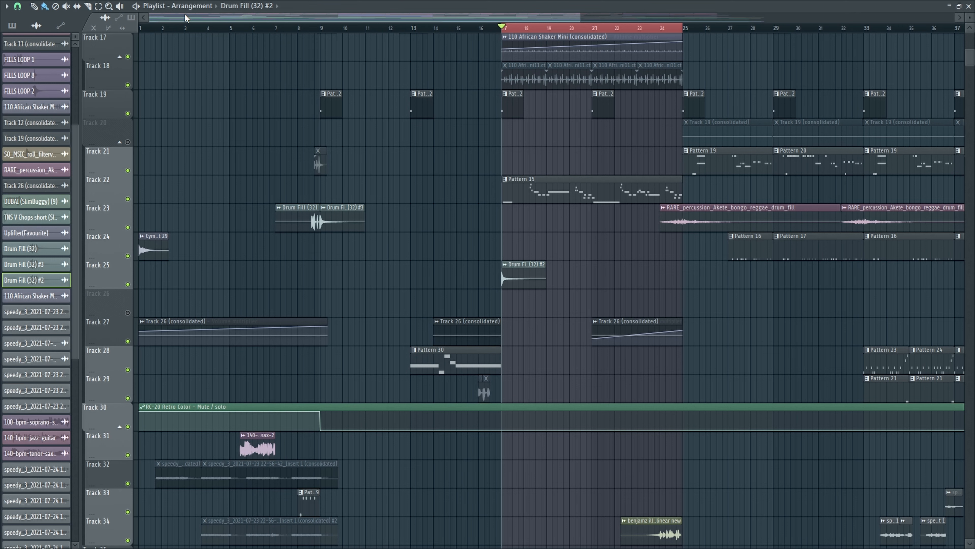
{"action": "left_click", "coordinate": [969, 6]}
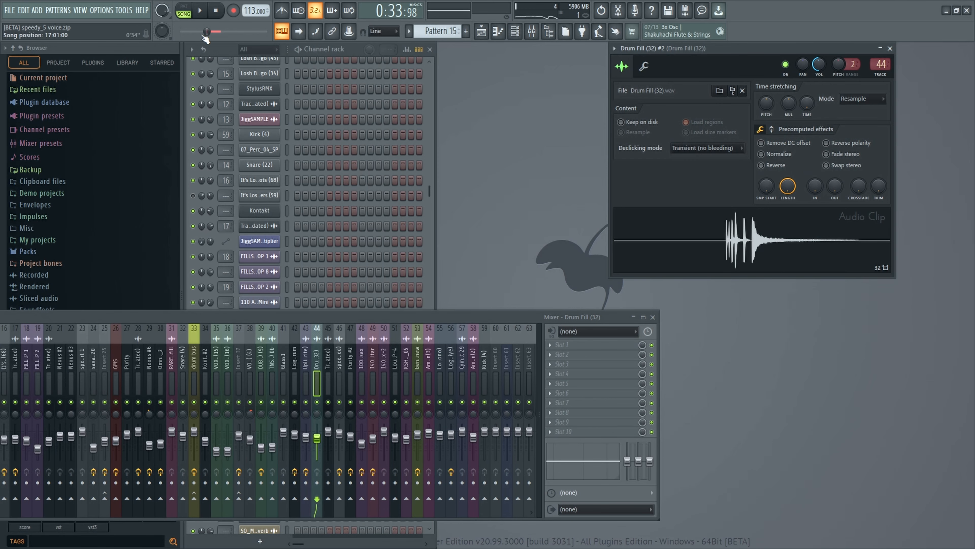
Play the section from bar 17 with the drum fill while reviewing the clips from Track 17 down to Track 47.
{"action": "key", "text": "F5"}
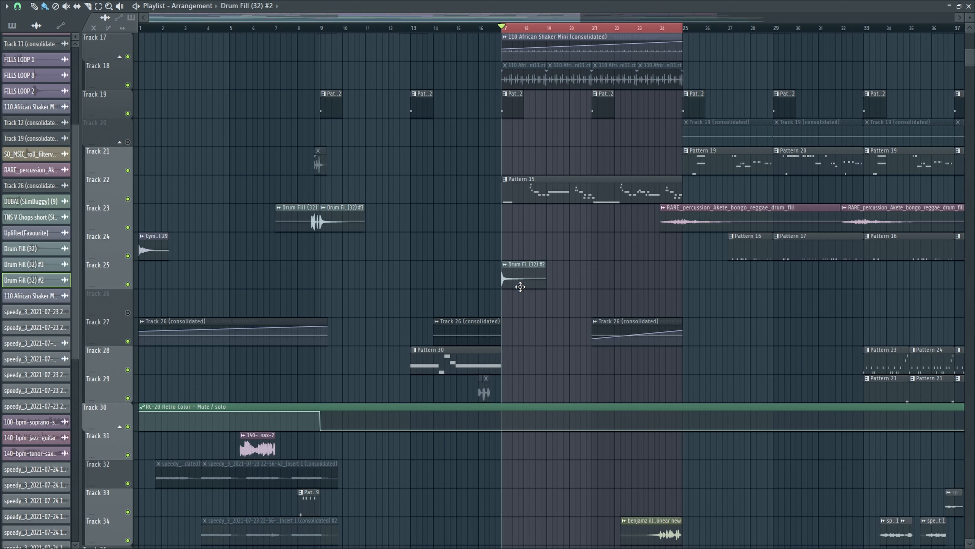
{"action": "key", "text": "space"}
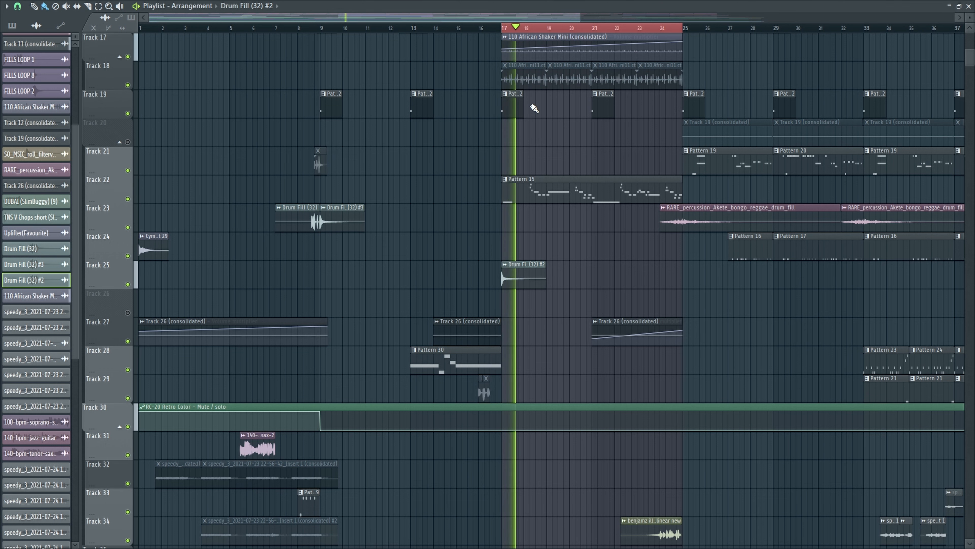
{"action": "scroll", "coordinate": [517, 31], "scroll_direction": "down", "scroll_amount": 5}
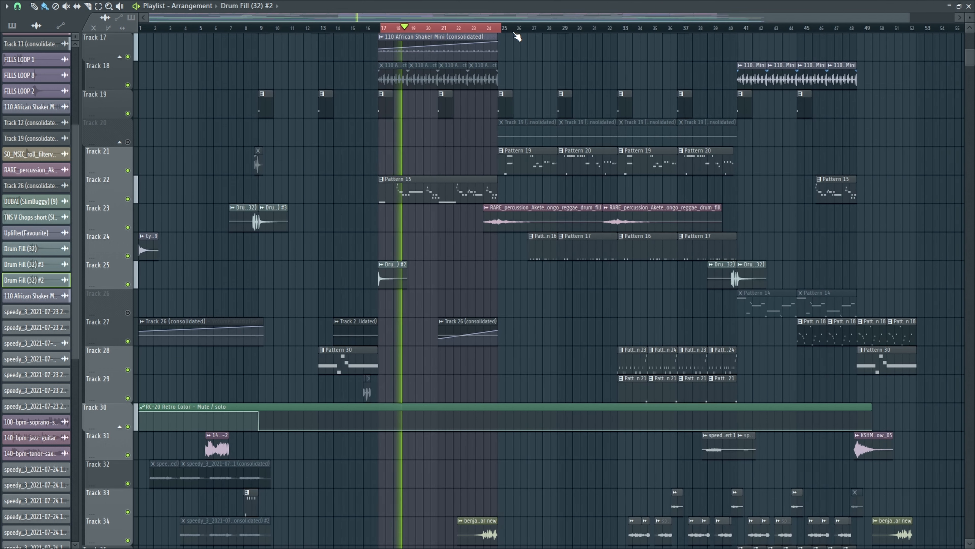
{"action": "scroll", "coordinate": [526, 144], "scroll_direction": "down", "scroll_amount": 1}
{"action": "scroll", "coordinate": [525, 144], "scroll_direction": "down", "scroll_amount": 13}
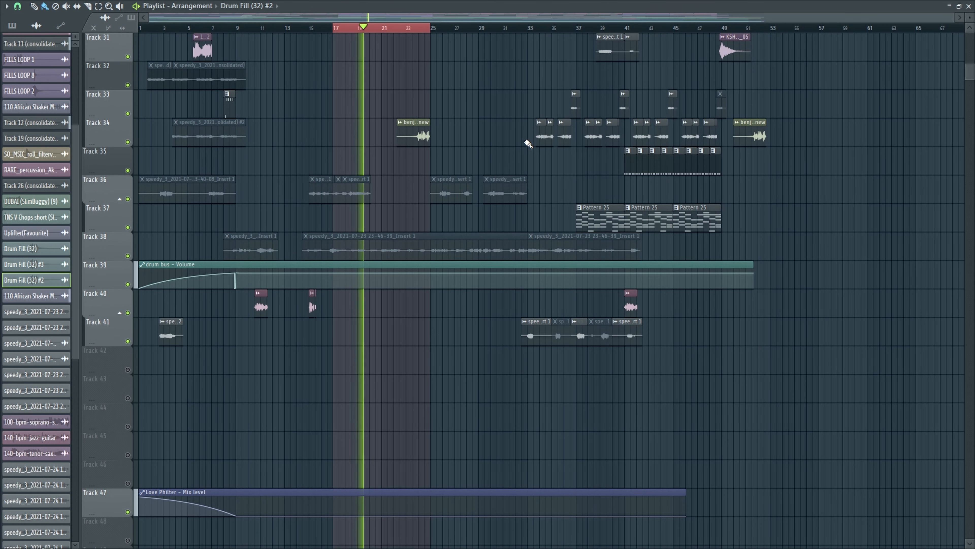
{"action": "key", "text": "space"}
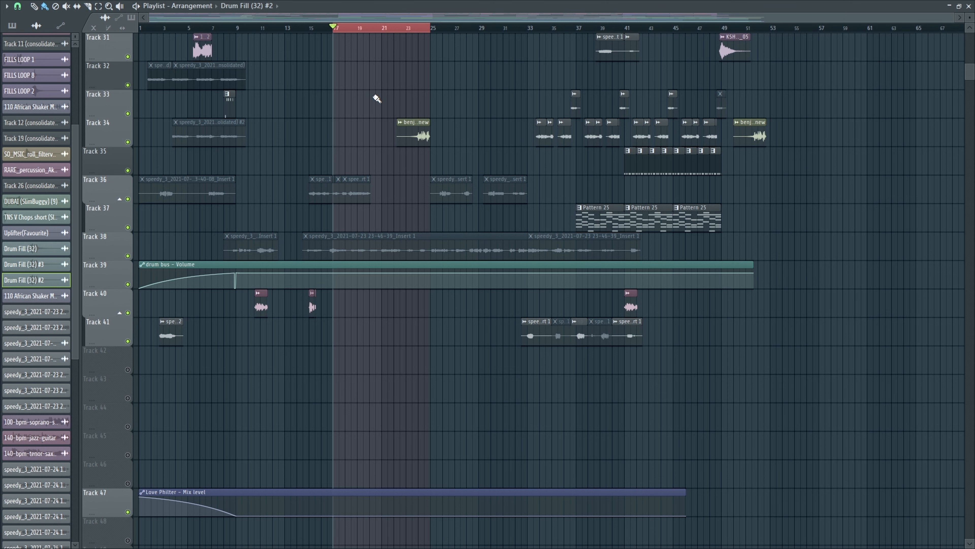
Replay the section from bar 17 and examine the playlist tracks down to the volume, filter and mute automation on Tracks 53 to 57.
{"action": "key", "text": "space"}
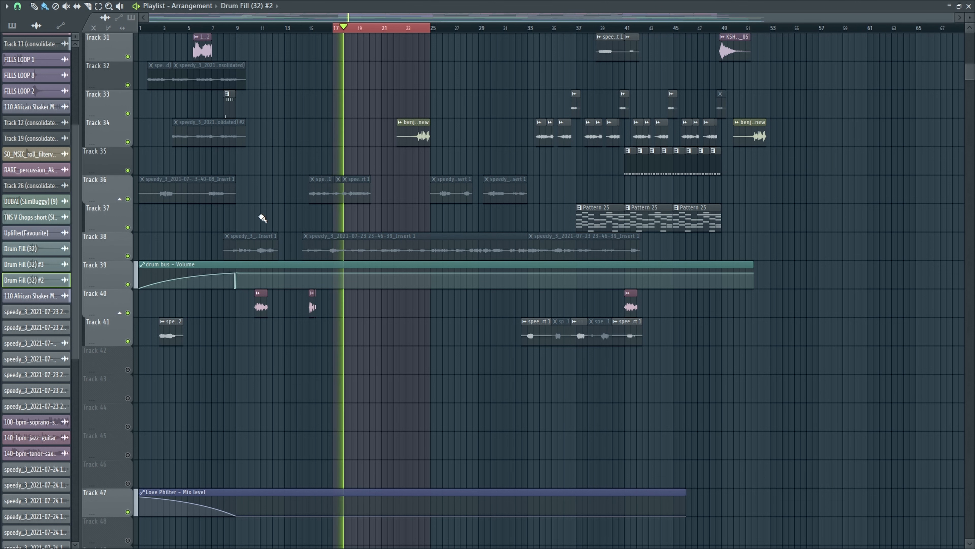
{"action": "scroll", "coordinate": [292, 208], "scroll_direction": "down", "scroll_amount": 6}
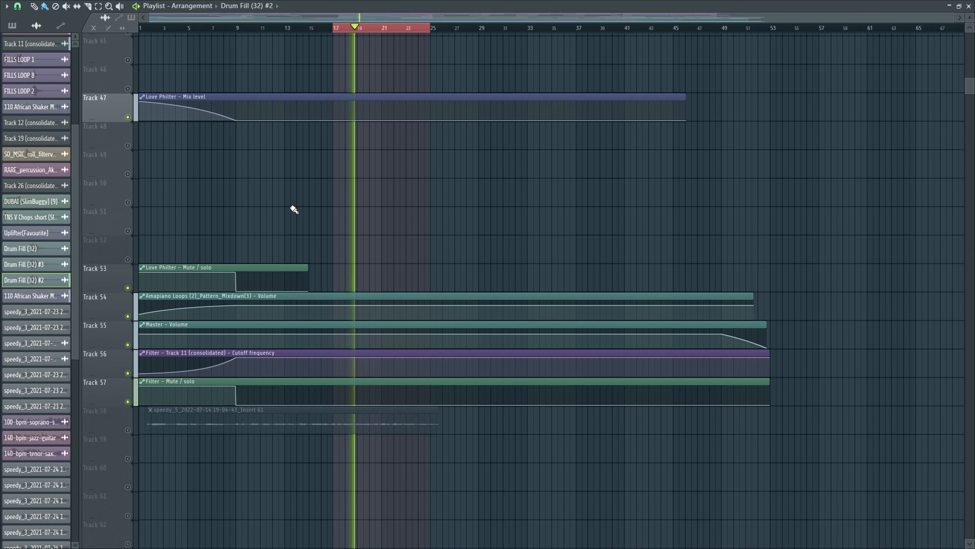
{"action": "scroll", "coordinate": [294, 210], "scroll_direction": "down", "scroll_amount": 2}
{"action": "scroll", "coordinate": [294, 209], "scroll_direction": "up", "scroll_amount": 10}
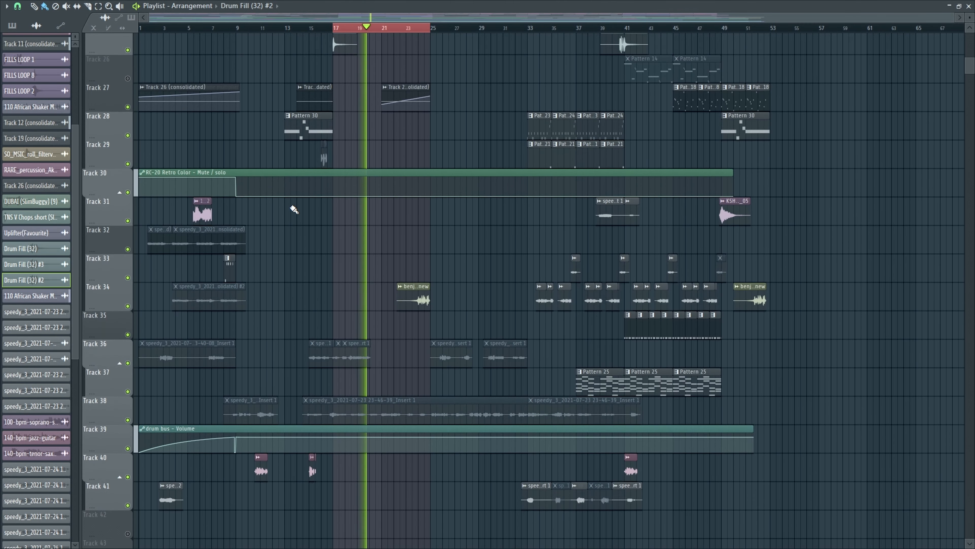
{"action": "scroll", "coordinate": [294, 209], "scroll_direction": "up", "scroll_amount": 5}
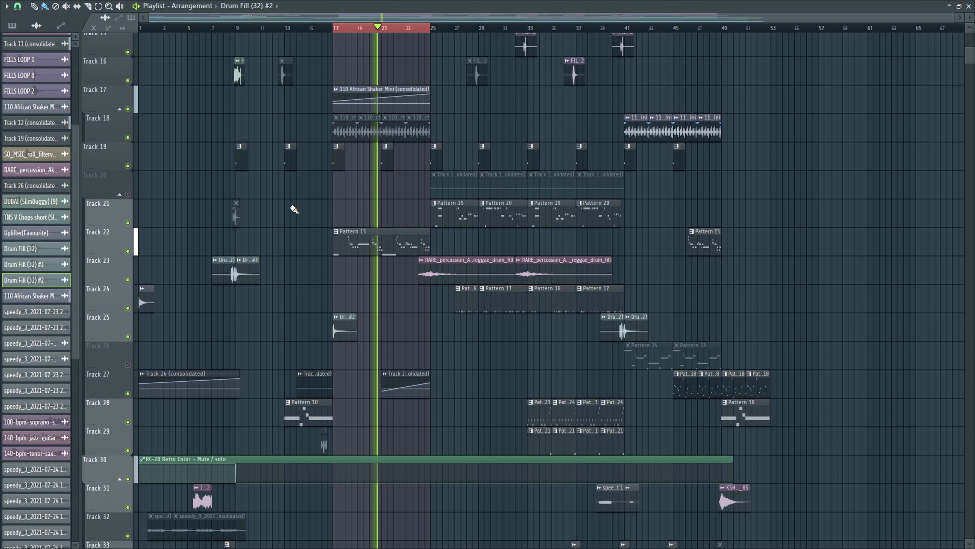
{"action": "scroll", "coordinate": [312, 241], "scroll_direction": "down", "scroll_amount": 8}
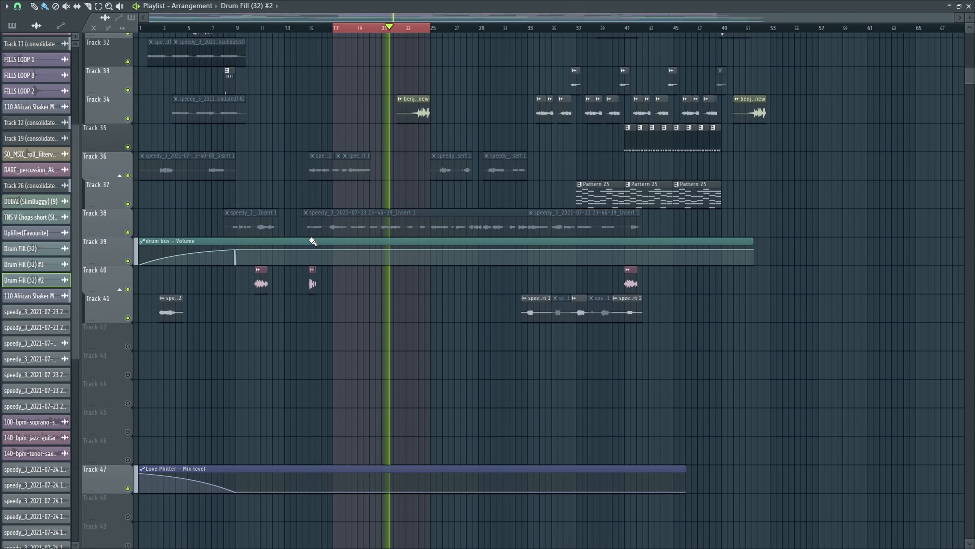
{"action": "scroll", "coordinate": [313, 241], "scroll_direction": "down", "scroll_amount": 2}
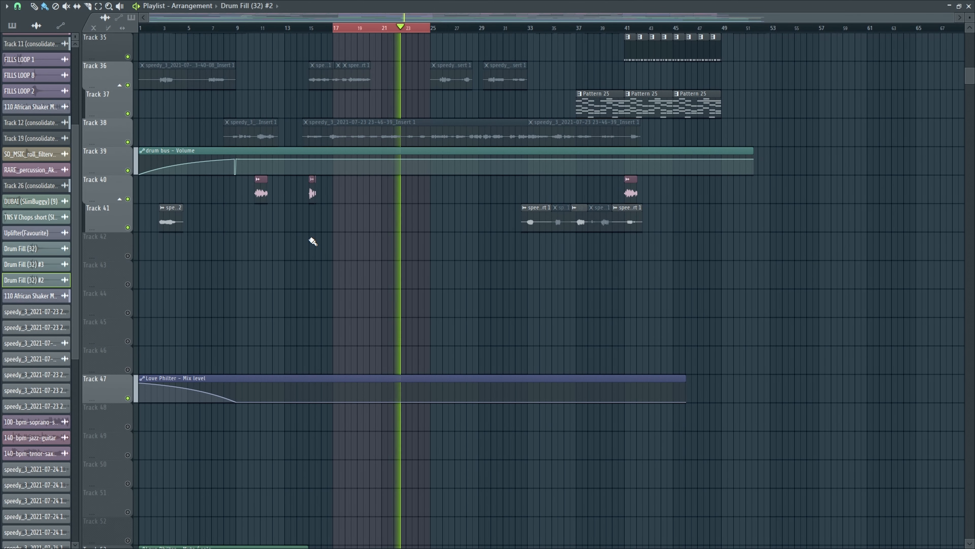
{"action": "scroll", "coordinate": [313, 241], "scroll_direction": "down", "scroll_amount": 4}
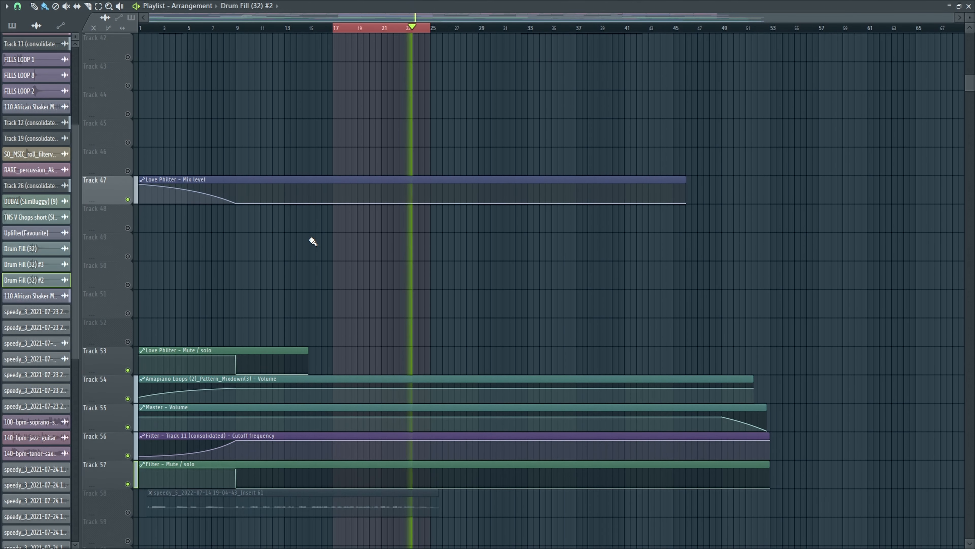
Set the playlist time selection from bar 25 to bar 41 and leave the clips inside it unselected.
{"action": "scroll", "coordinate": [311, 240], "scroll_direction": "up", "scroll_amount": 7}
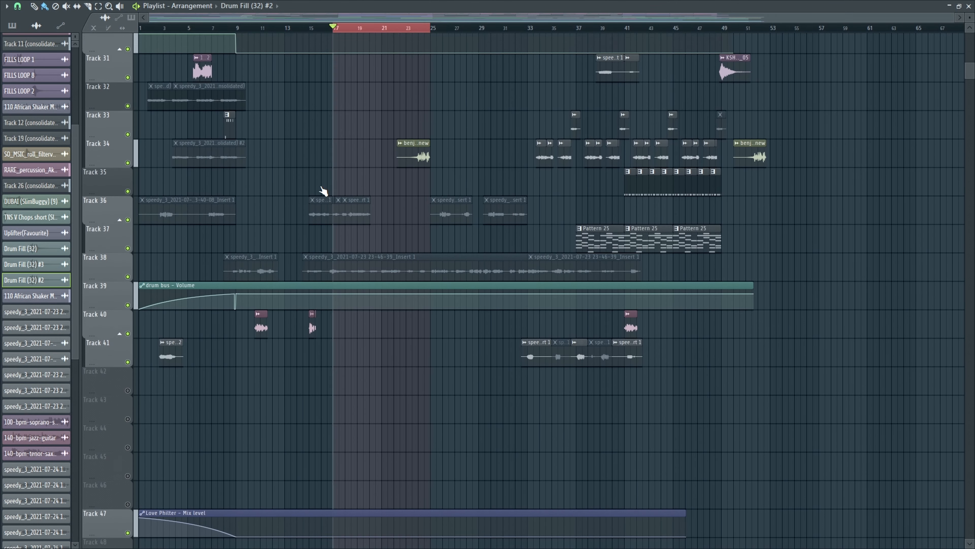
{"action": "scroll", "coordinate": [389, 81], "scroll_direction": "up", "scroll_amount": 5}
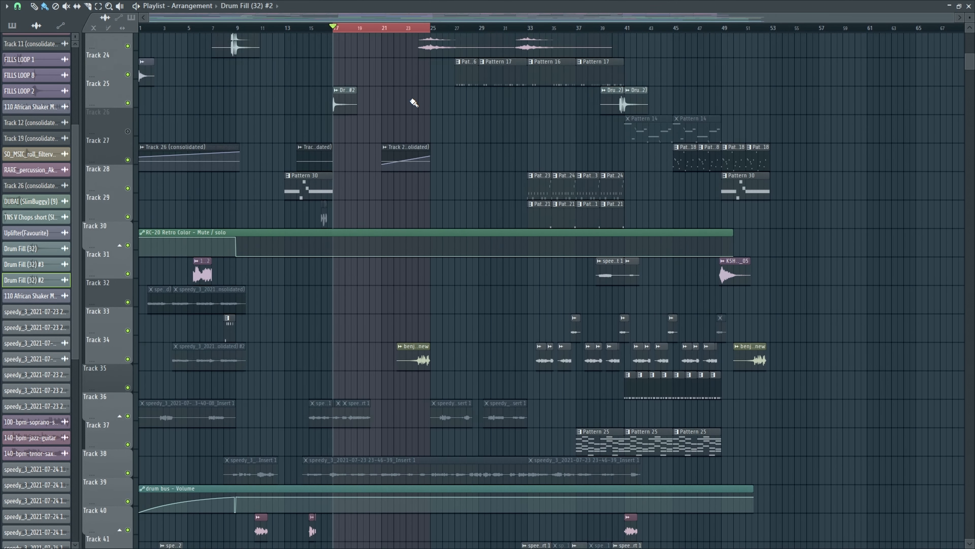
{"action": "scroll", "coordinate": [413, 103], "scroll_direction": "up", "scroll_amount": 15}
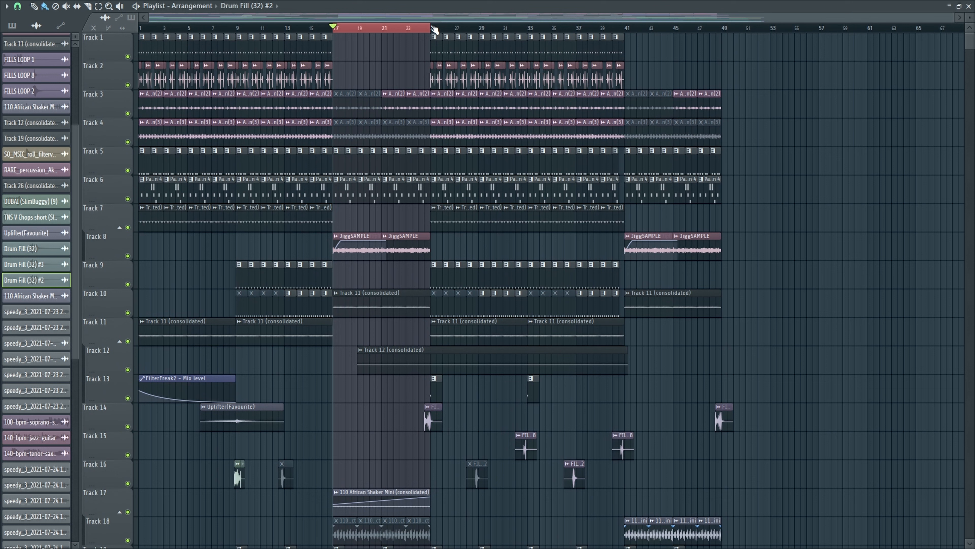
{"action": "left_click_drag", "start_coordinate": [433, 30], "coordinate": [623, 112]}
{"action": "scroll", "coordinate": [574, 131], "scroll_direction": "down", "scroll_amount": 7}
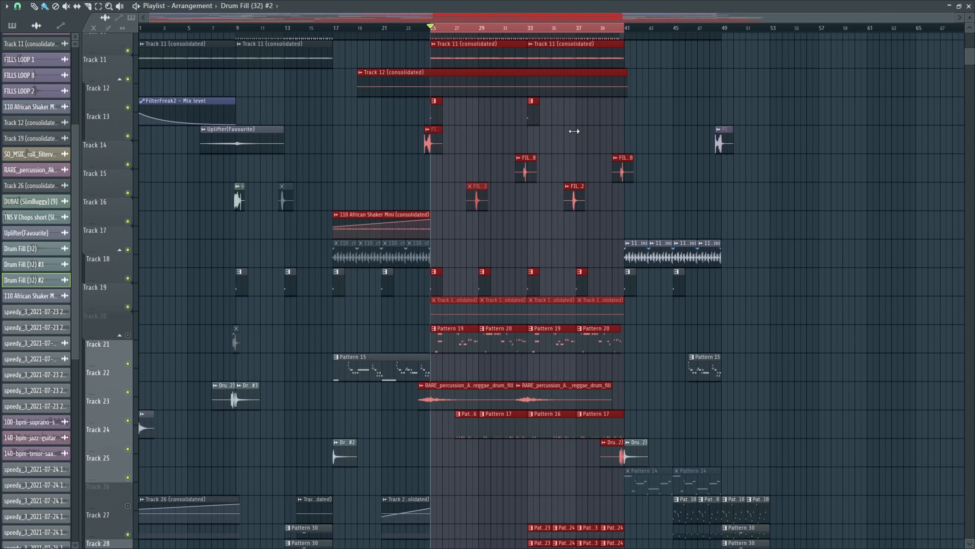
{"action": "scroll", "coordinate": [574, 131], "scroll_direction": "down", "scroll_amount": 5}
{"action": "left_click", "coordinate": [457, 311], "text": "ctrl"}
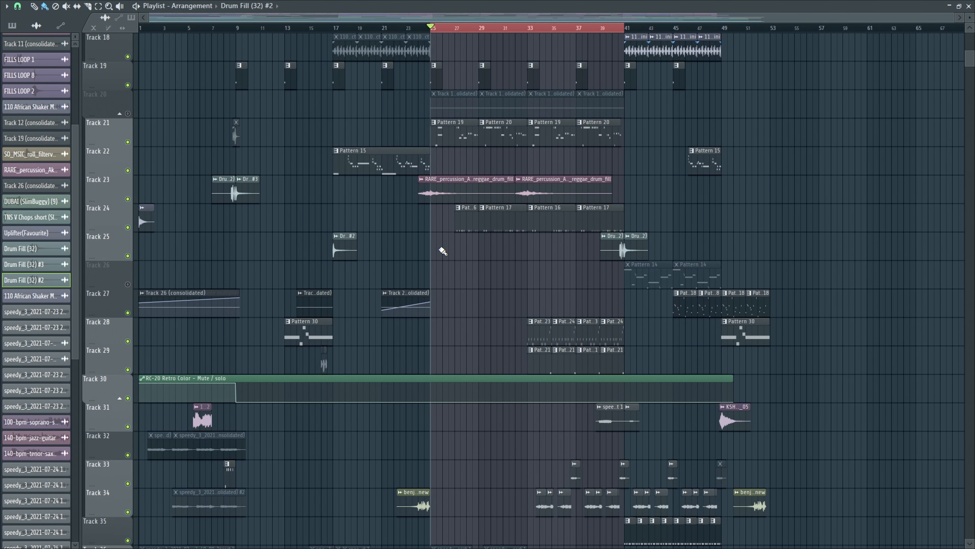
View the RARE_percussion_Akete_bongo_reggae_drum_fill channel settings and move that window clear of the channel rack and mixer.
{"action": "left_click", "coordinate": [441, 200]}
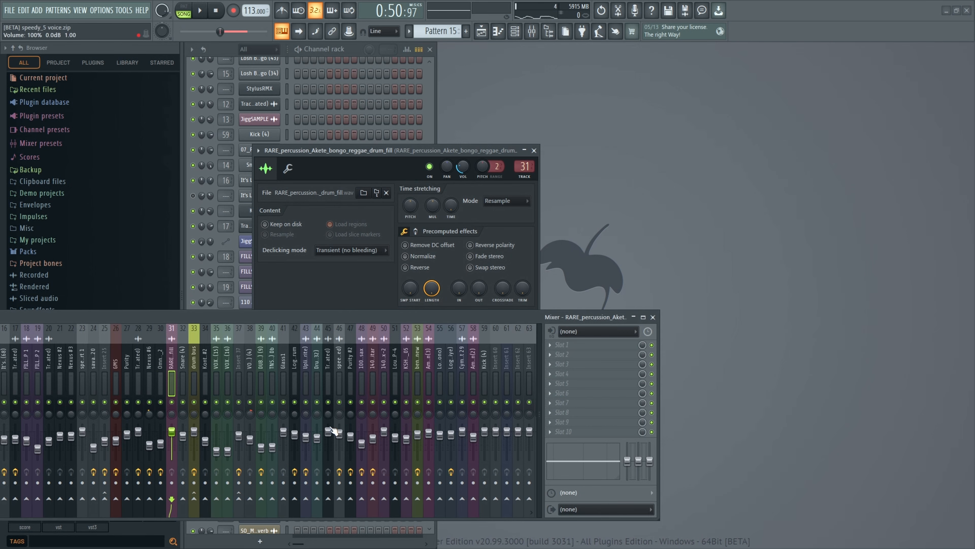
{"action": "left_click_drag", "start_coordinate": [402, 150], "coordinate": [809, 53]}
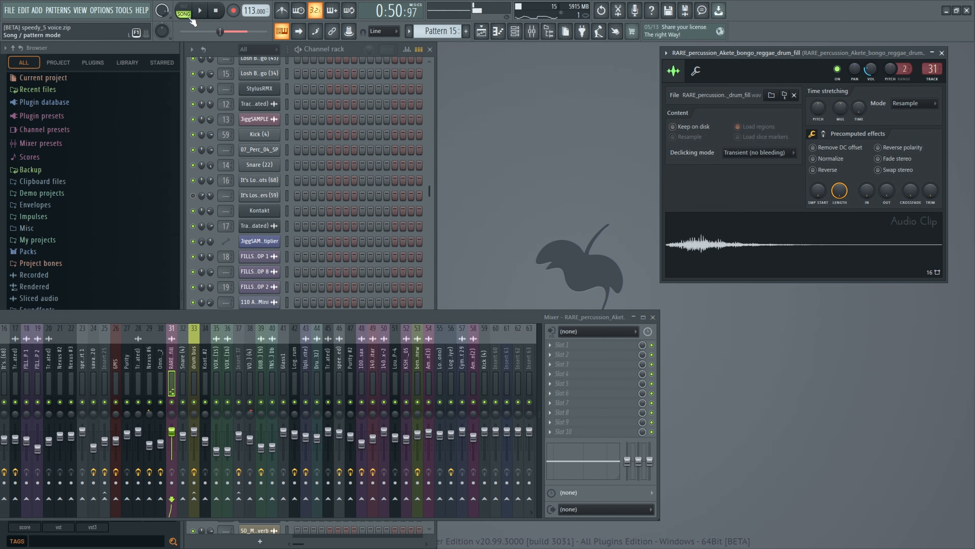
{"action": "key", "text": "F5"}
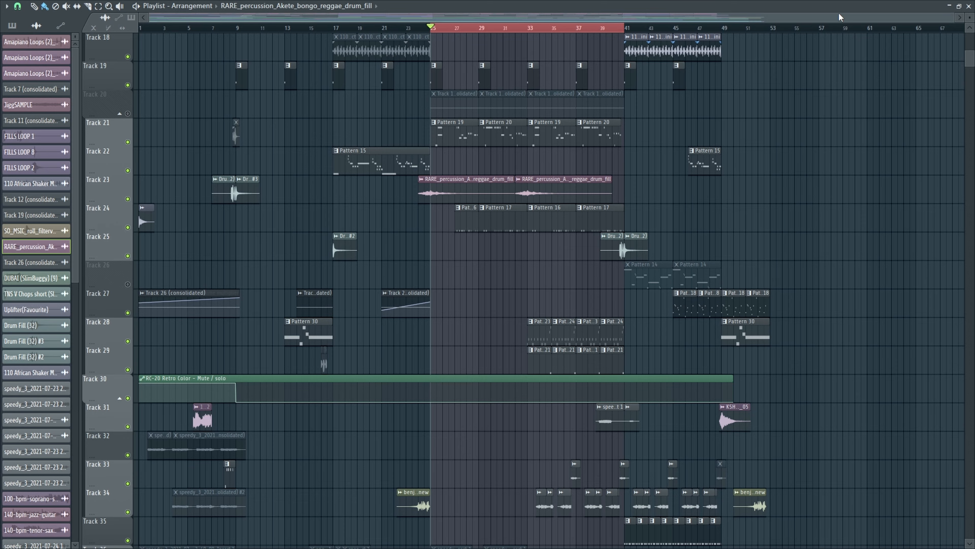
{"action": "left_click", "coordinate": [969, 6]}
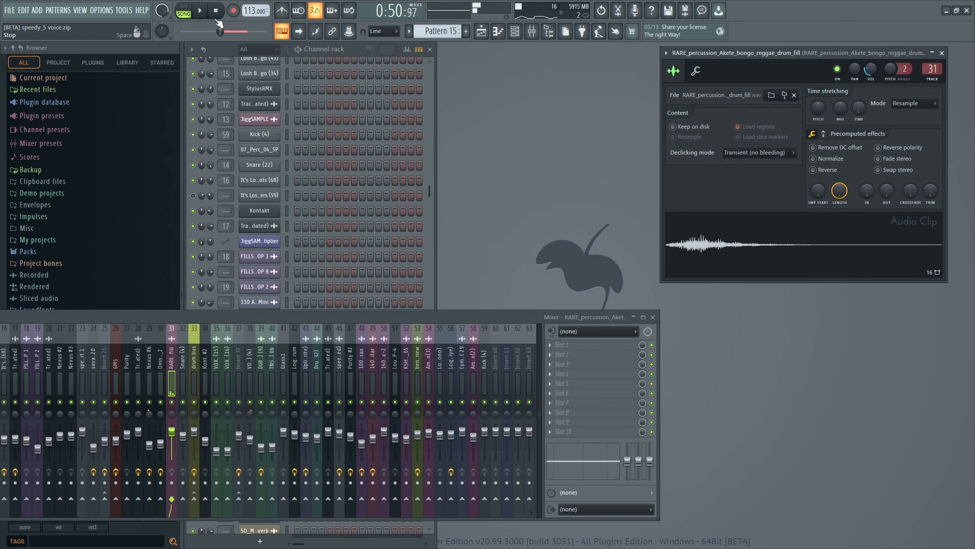
Bring the playlist back and play the lead-in to the percussion fill from about bar 22.
{"action": "key", "text": "F5"}
{"action": "key", "text": "space"}
{"action": "left_click", "coordinate": [401, 27]}
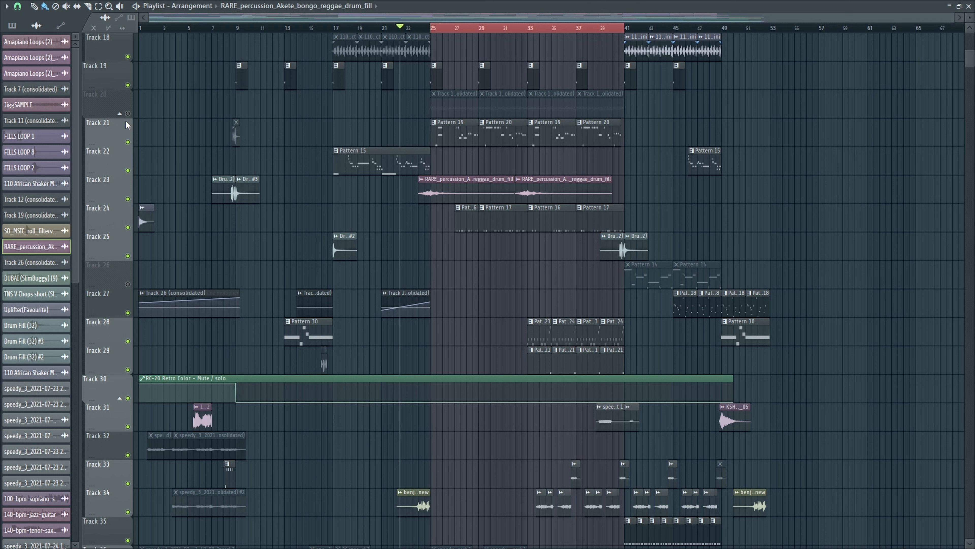
Unmute Track 20, open its Track 19 (consolidated) clip settings, and arrange the playlist and settings windows so both can be seen.
{"action": "left_click", "coordinate": [128, 113]}
{"action": "left_click", "coordinate": [466, 113]}
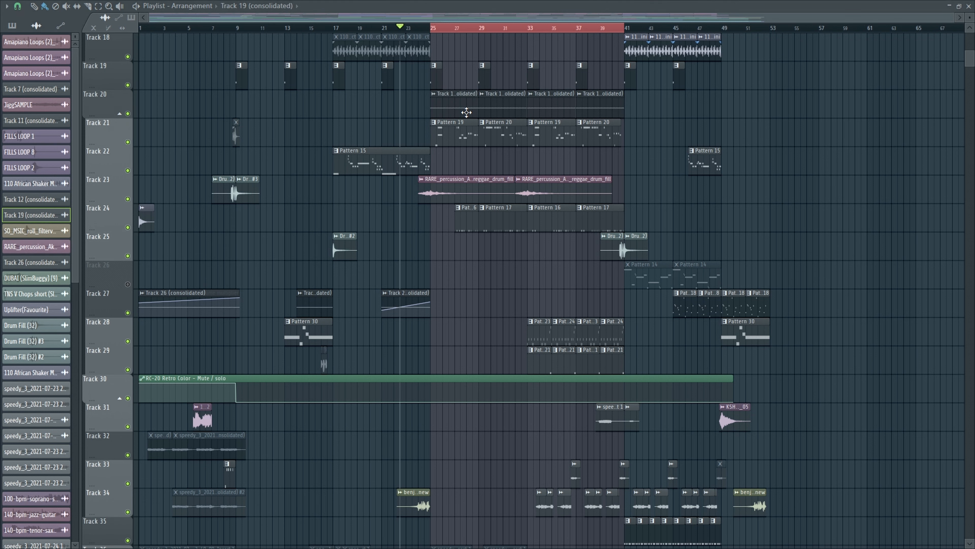
{"action": "double_click", "coordinate": [814, 8]}
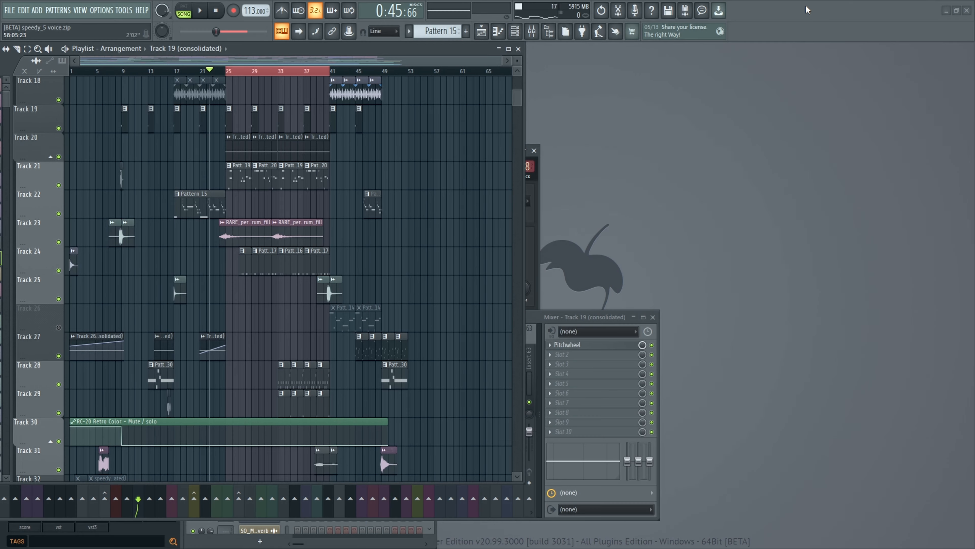
{"action": "left_click_drag", "start_coordinate": [422, 48], "coordinate": [618, 221]}
{"action": "left_click_drag", "start_coordinate": [486, 148], "coordinate": [899, 92]}
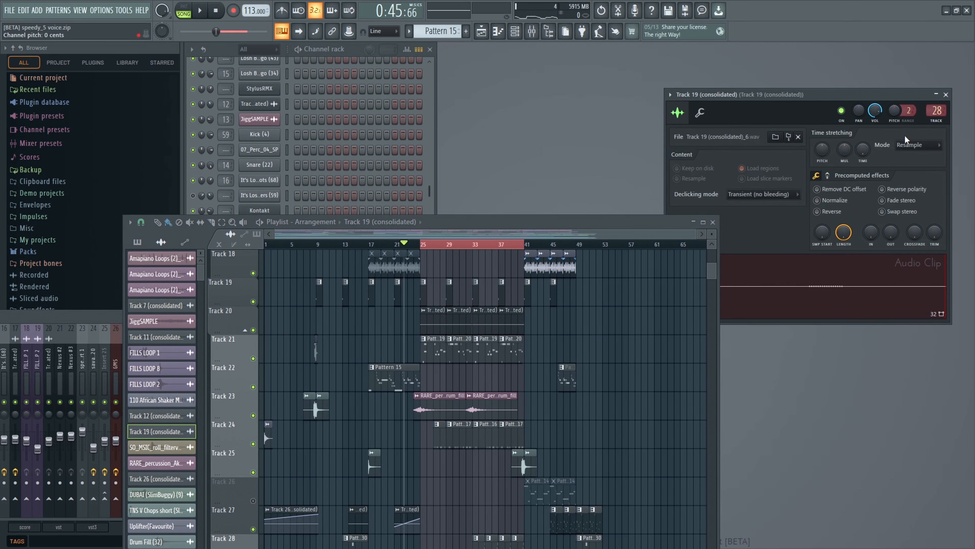
{"action": "left_click_drag", "start_coordinate": [576, 226], "coordinate": [594, 74]}
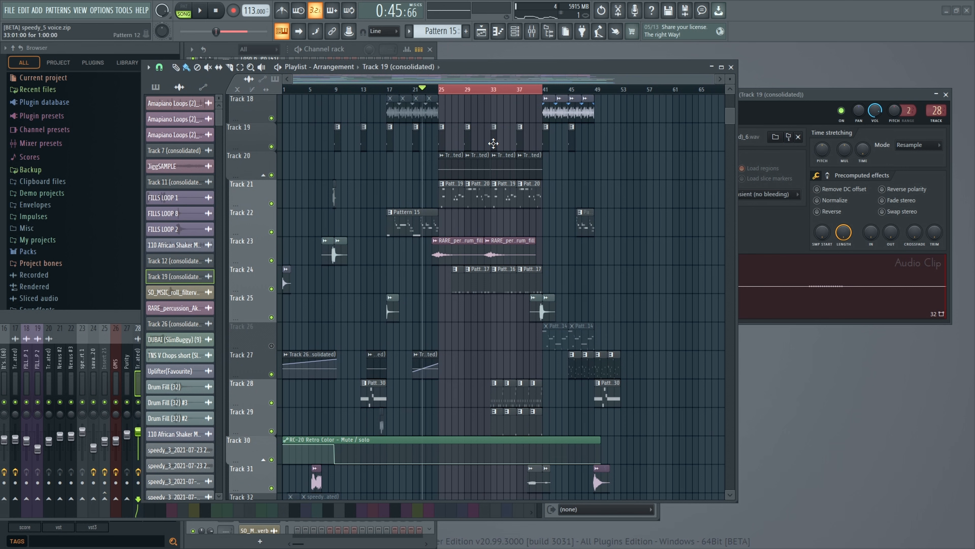
Review the clips within the bar 25 to 41 selection and play that section from bar 25.
{"action": "scroll", "coordinate": [476, 144], "scroll_direction": "up", "scroll_amount": 6}
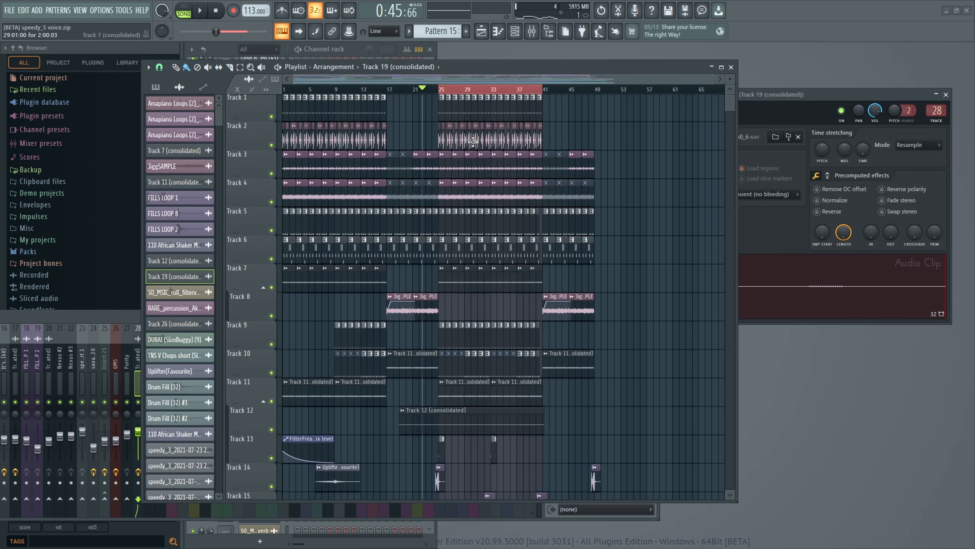
{"action": "scroll", "coordinate": [473, 141], "scroll_direction": "down", "scroll_amount": 7}
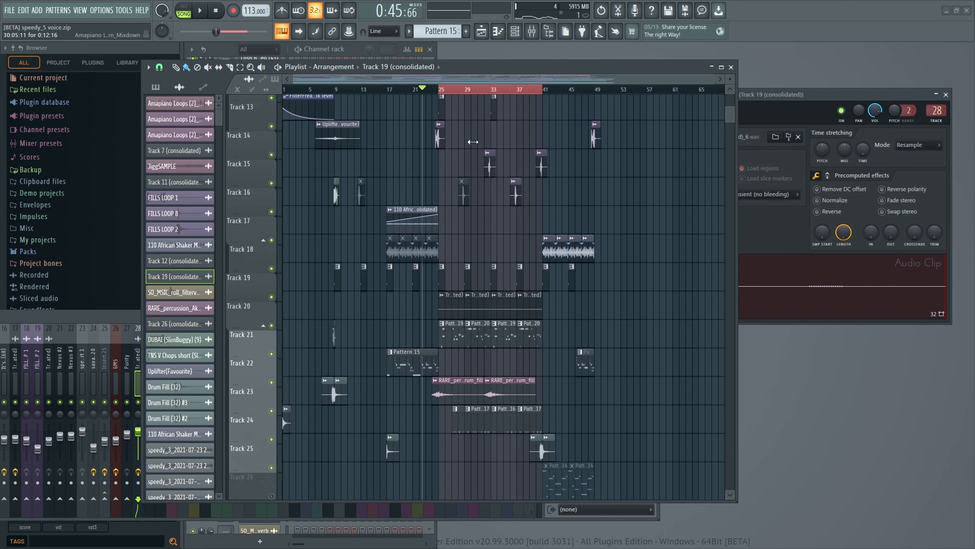
{"action": "scroll", "coordinate": [473, 142], "scroll_direction": "up", "scroll_amount": 1}
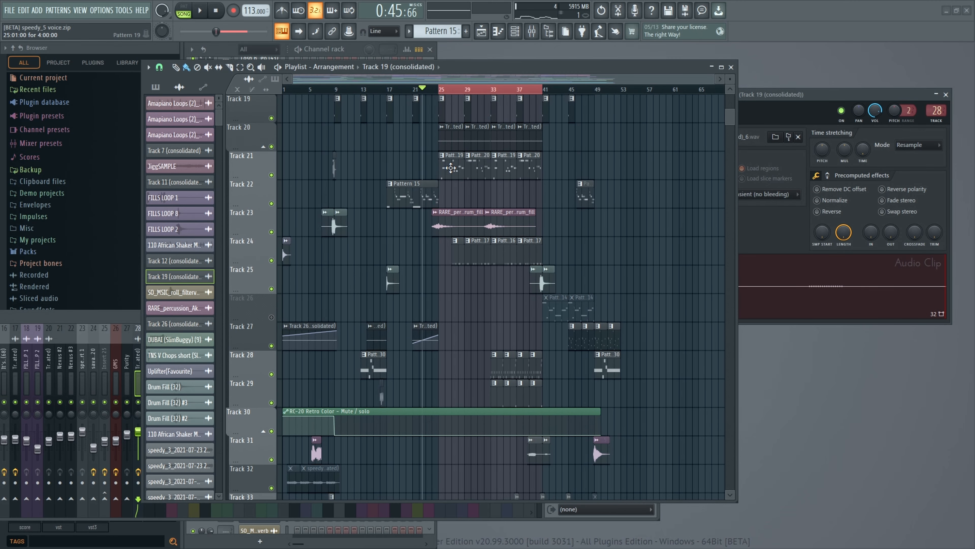
{"action": "scroll", "coordinate": [451, 167], "scroll_direction": "down", "scroll_amount": 3}
{"action": "scroll", "coordinate": [451, 168], "scroll_direction": "up", "scroll_amount": 3}
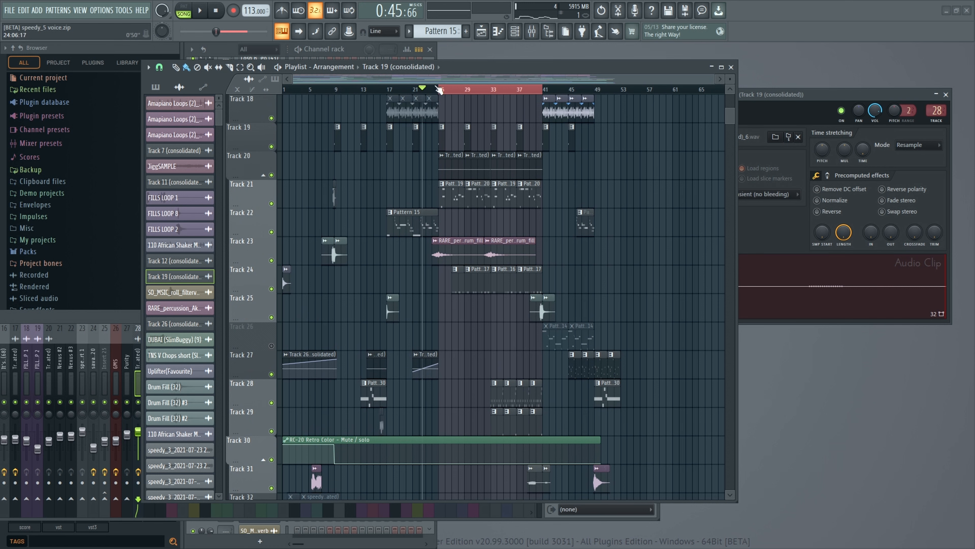
{"action": "left_click", "coordinate": [443, 91]}
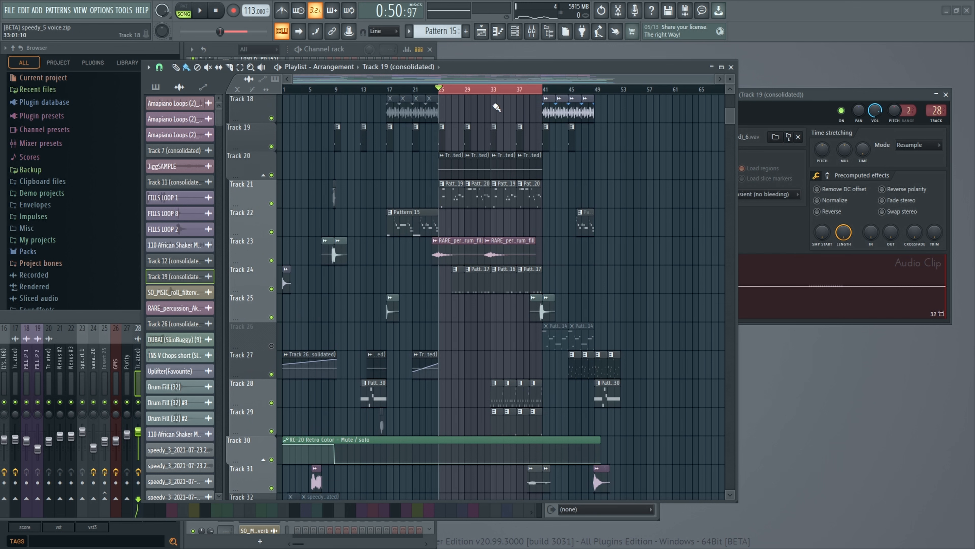
{"action": "mouse_move", "coordinate": [826, 100]}
{"action": "left_mouse_down"}
{"action": "mouse_move", "coordinate": [804, 116]}
{"action": "mouse_move", "coordinate": [816, 115]}
{"action": "left_mouse_up"}
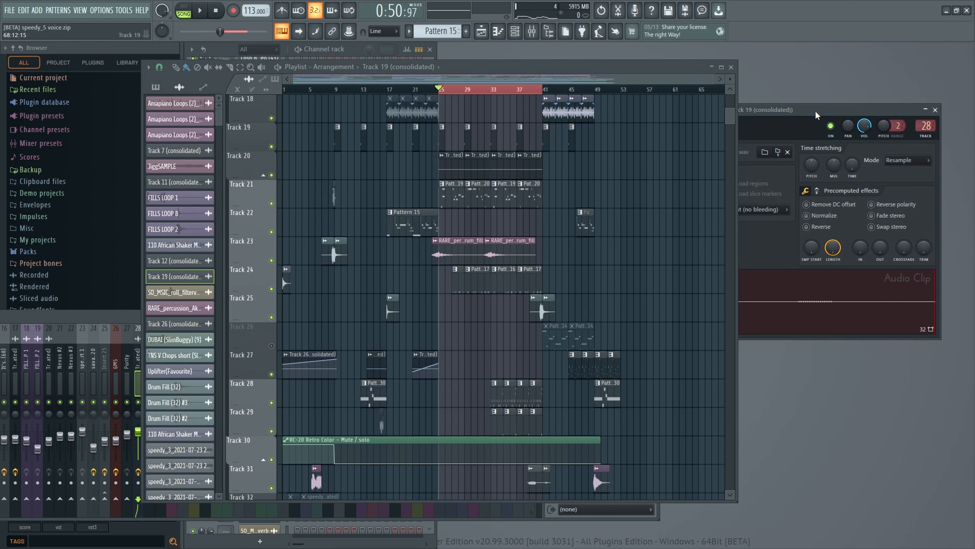
{"action": "key", "text": "space"}
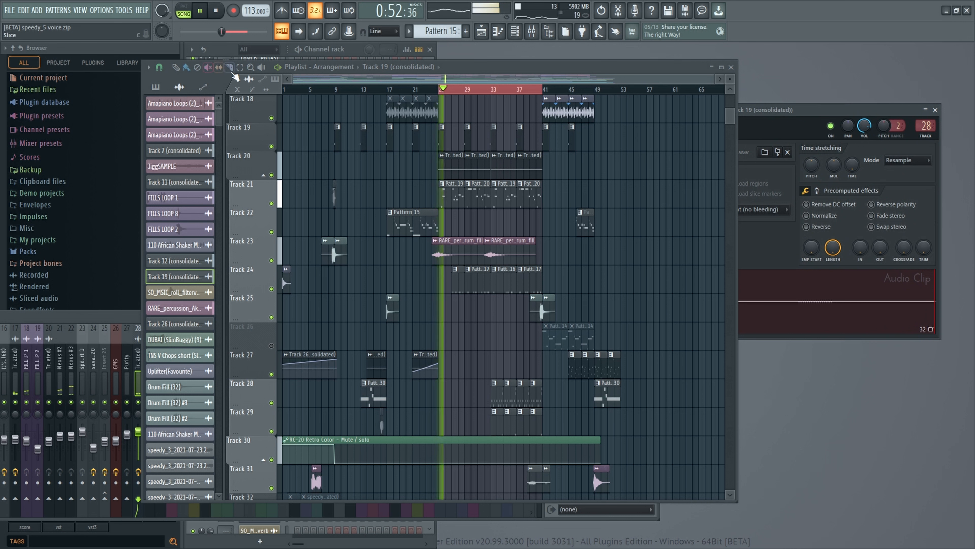
Audition the Track 19 (consolidated) clips on Track 20 in isolation with the playback tool.
{"action": "left_click", "coordinate": [262, 68]}
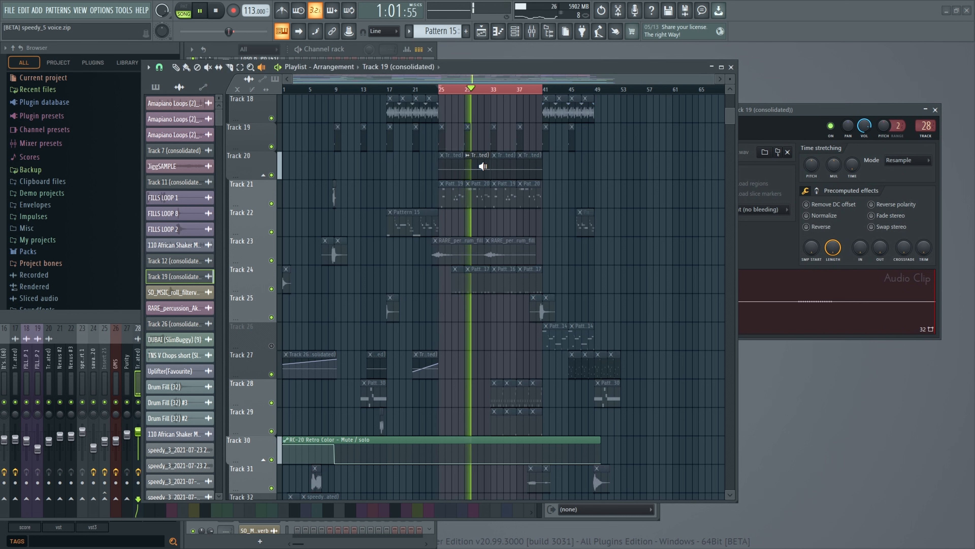
{"action": "left_click", "coordinate": [492, 167]}
{"action": "left_click_drag", "start_coordinate": [492, 167], "coordinate": [547, 165]}
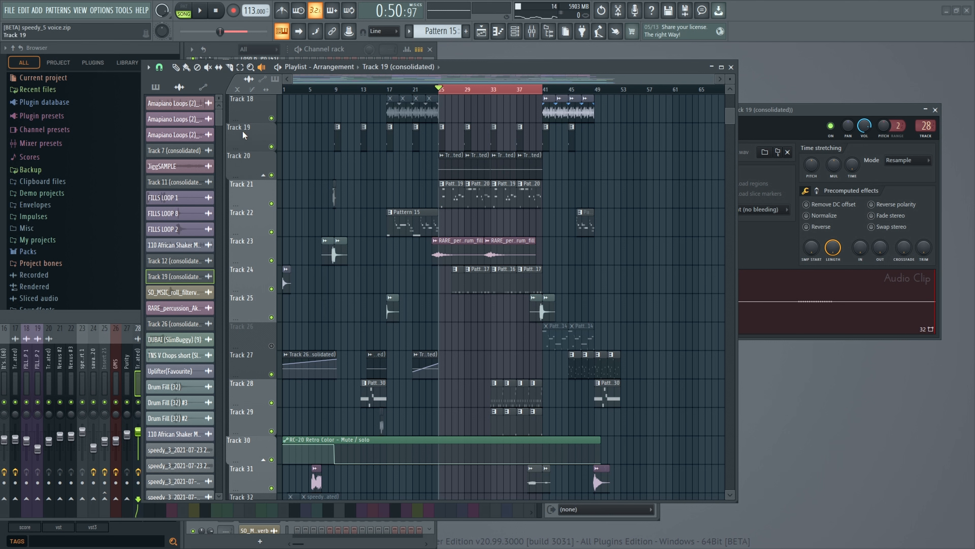
Replay the section from bar 25 and view the notes of Pattern 19 from Track 21 in the piano roll.
{"action": "key", "text": "space"}
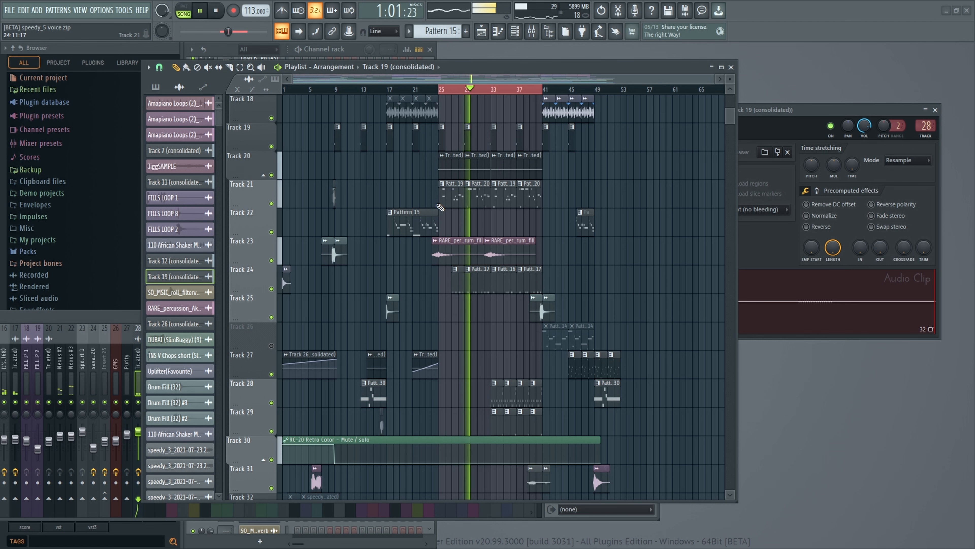
{"action": "double_click", "coordinate": [454, 199]}
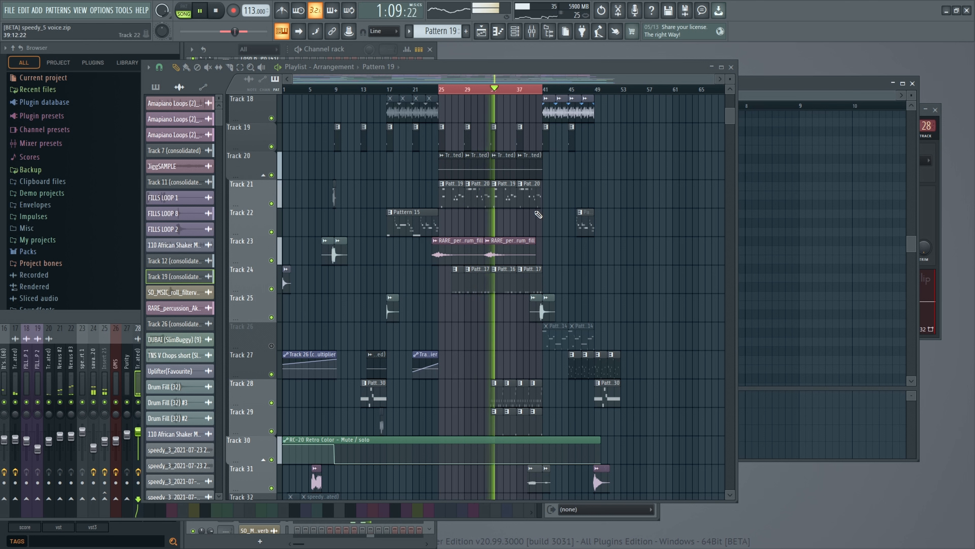
{"action": "key", "text": "space"}
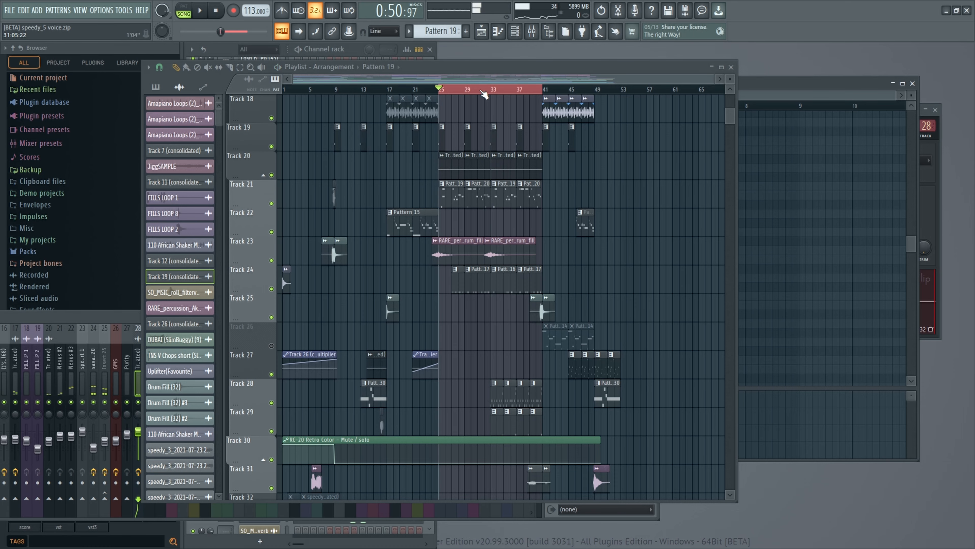
Delete the FILLS LOOP 8 clip at bar 32 on Track 15.
{"action": "scroll", "coordinate": [483, 86], "scroll_direction": "up", "scroll_amount": 5}
{"action": "scroll", "coordinate": [483, 209], "scroll_direction": "down", "scroll_amount": 4}
{"action": "scroll", "coordinate": [482, 209], "scroll_direction": "down", "scroll_amount": 5}
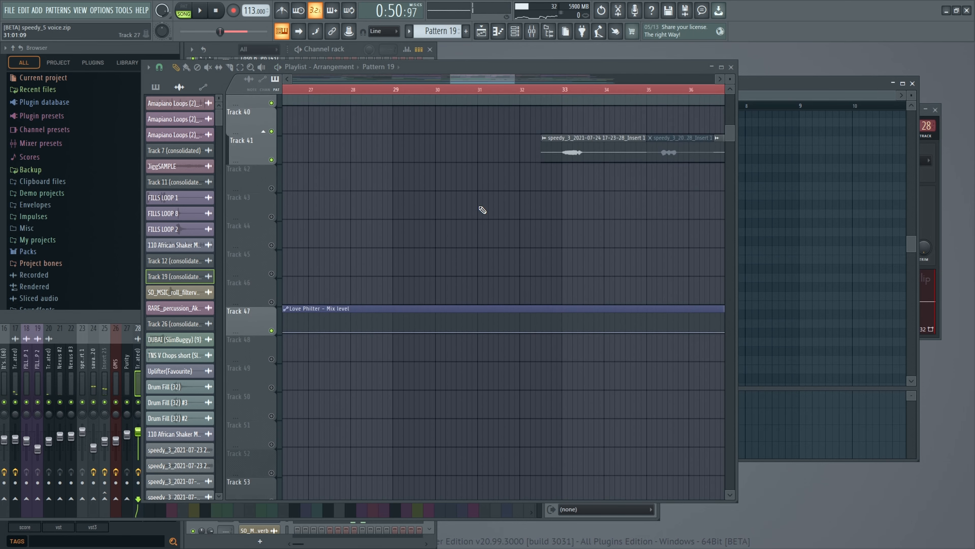
{"action": "scroll", "coordinate": [483, 209], "scroll_direction": "up", "scroll_amount": 10}
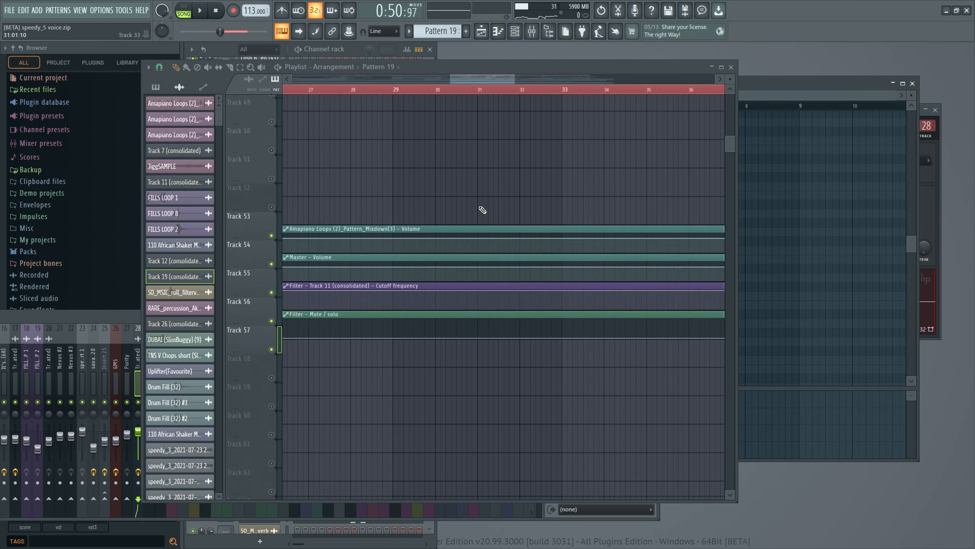
{"action": "scroll", "coordinate": [483, 209], "scroll_direction": "up", "scroll_amount": 13}
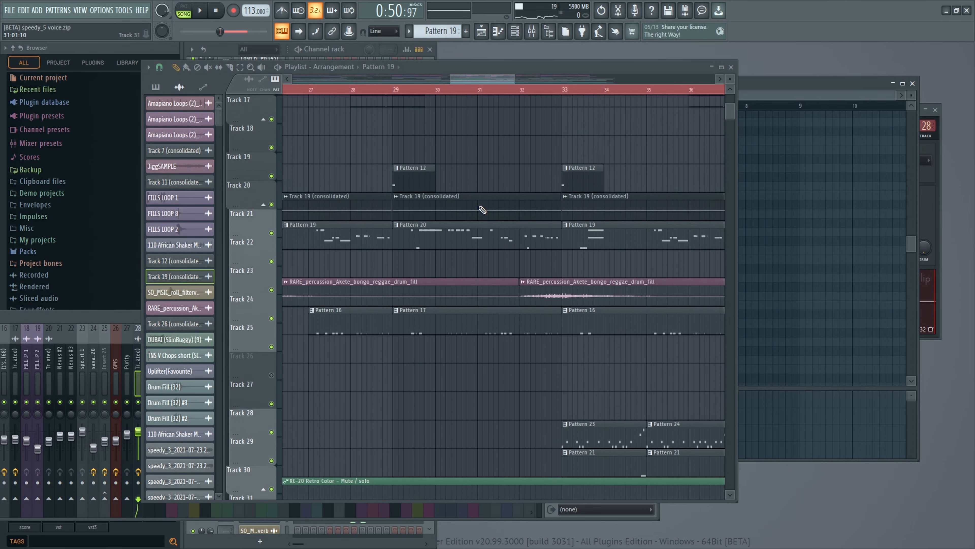
{"action": "left_click", "coordinate": [528, 196]}
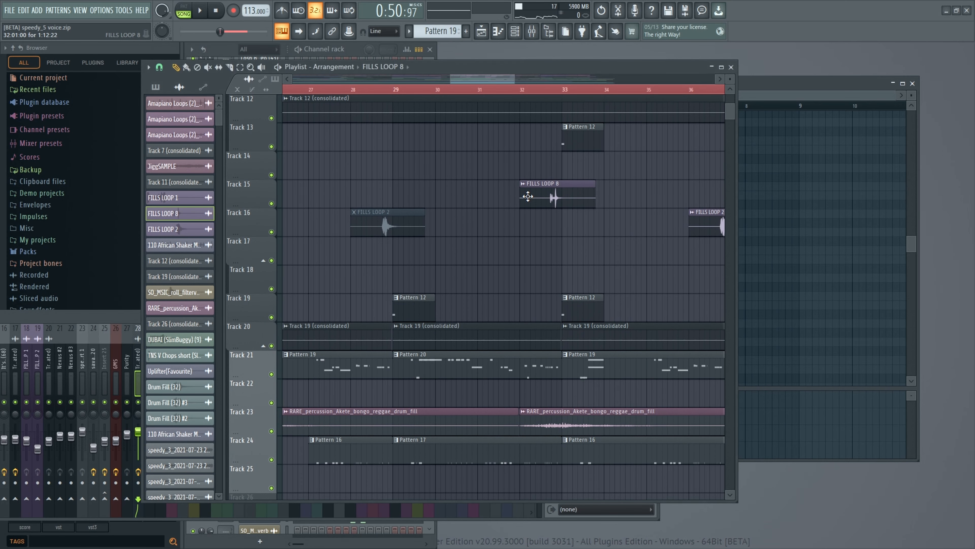
{"action": "right_click", "coordinate": [540, 192]}
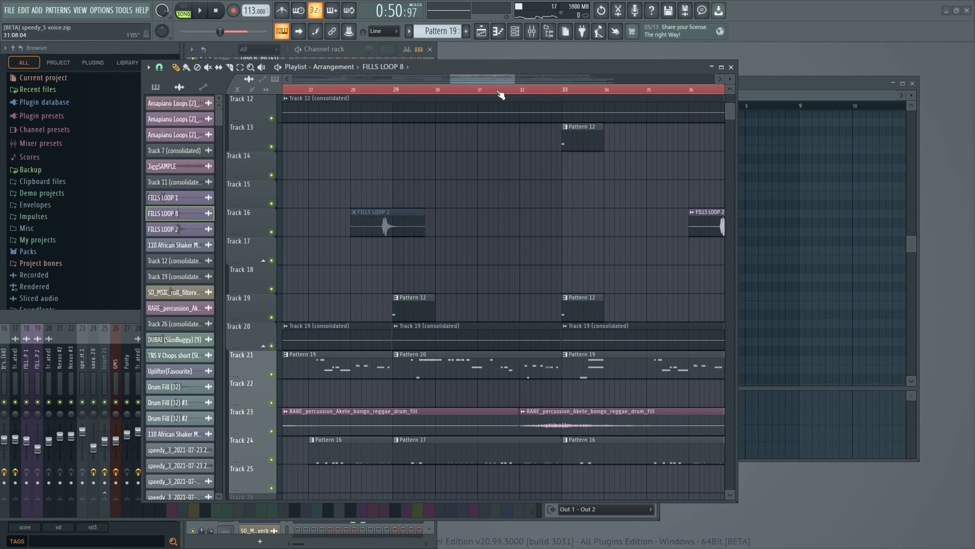
Play the arrangement from about bar 31 and mute Track 15 in the playlist.
{"action": "left_click", "coordinate": [499, 91]}
{"action": "scroll", "coordinate": [519, 93], "scroll_direction": "down", "scroll_amount": 3}
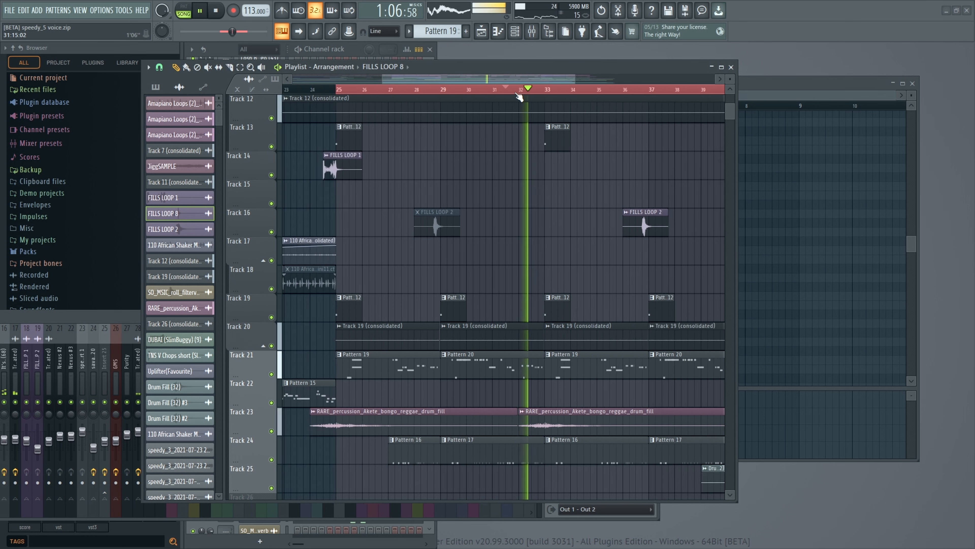
{"action": "scroll", "coordinate": [519, 94], "scroll_direction": "down", "scroll_amount": 4}
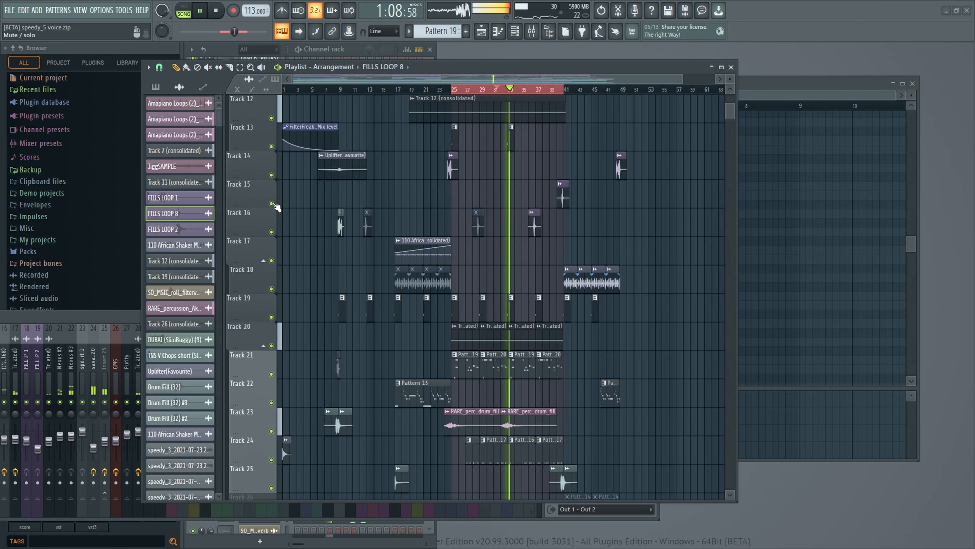
{"action": "scroll", "coordinate": [276, 207], "scroll_direction": "down", "scroll_amount": 5}
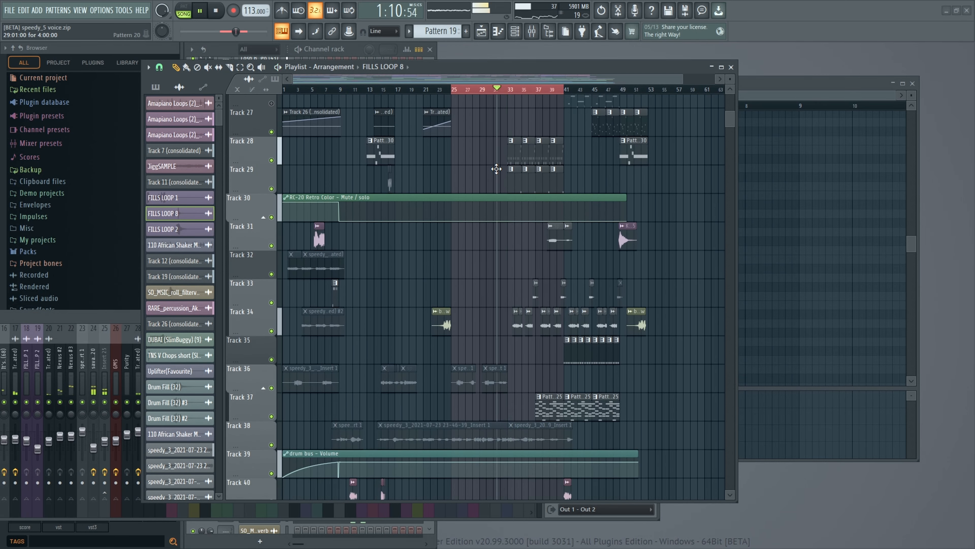
{"action": "scroll", "coordinate": [497, 169], "scroll_direction": "up", "scroll_amount": 5}
{"action": "key", "text": "space"}
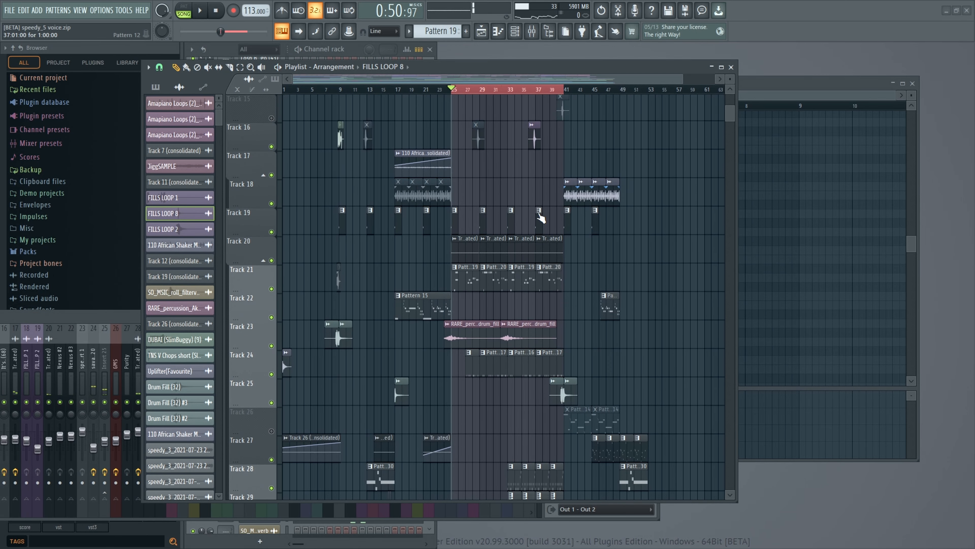
Mute Track 34 in the playlist and play the looped section from bar 25.
{"action": "scroll", "coordinate": [541, 217], "scroll_direction": "down", "scroll_amount": 6}
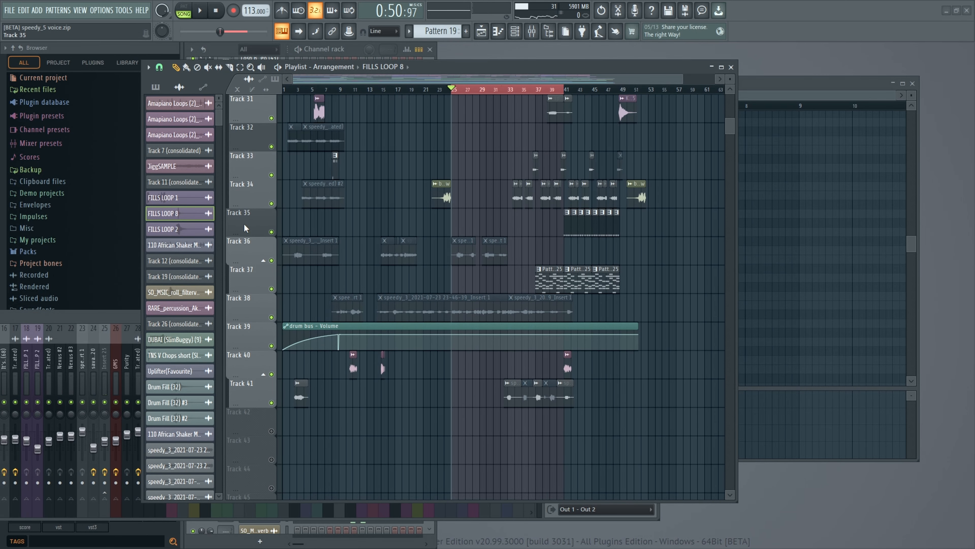
{"action": "left_click", "coordinate": [271, 203]}
{"action": "key", "text": "space"}
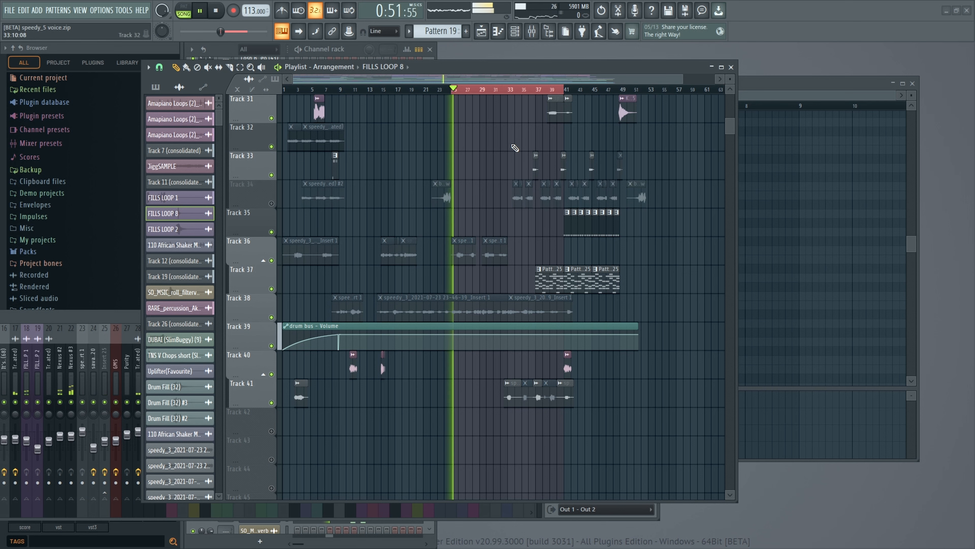
Select Pattern 19 on Track 21, close the playlist and mixer, and view the pattern's Log Drum channels in the channel rack.
{"action": "scroll", "coordinate": [374, 206], "scroll_direction": "up", "scroll_amount": 5}
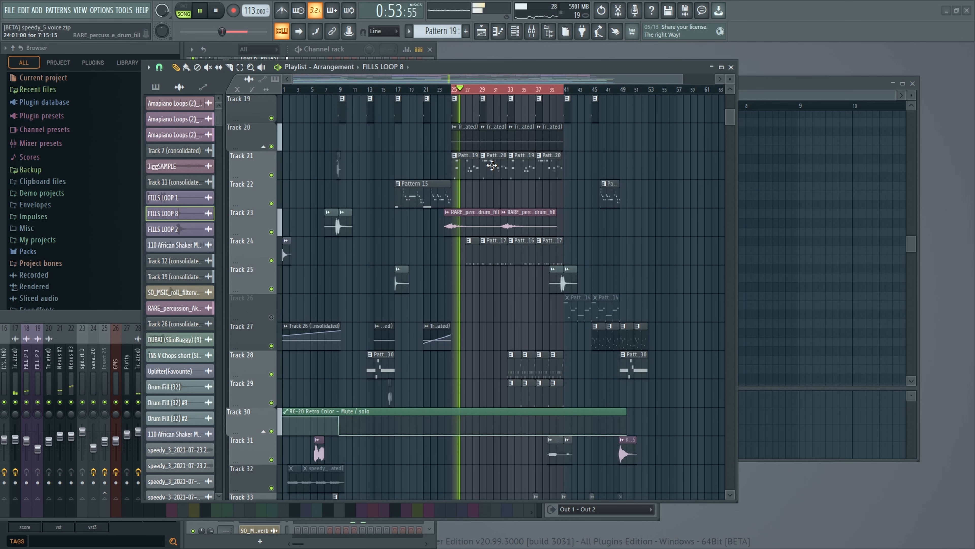
{"action": "left_click", "coordinate": [473, 171]}
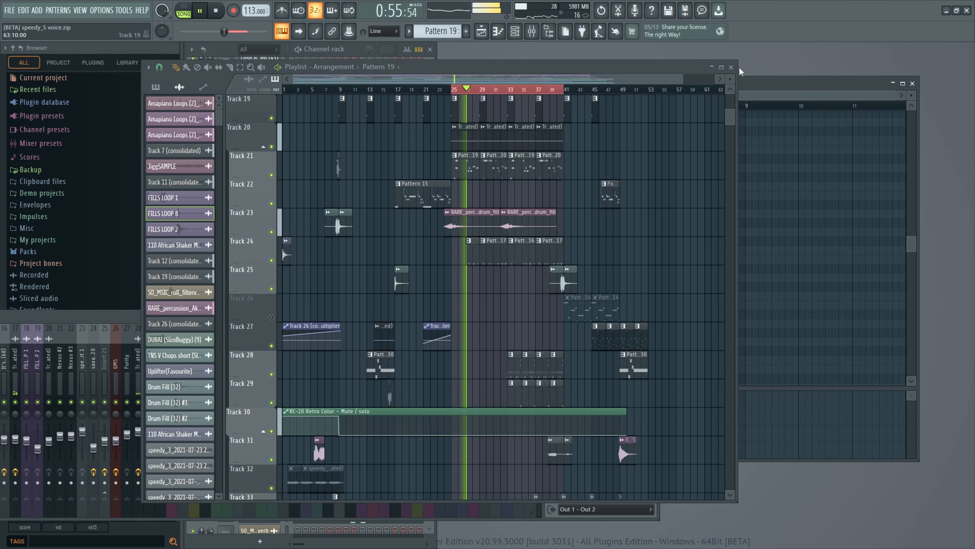
{"action": "left_click", "coordinate": [731, 68]}
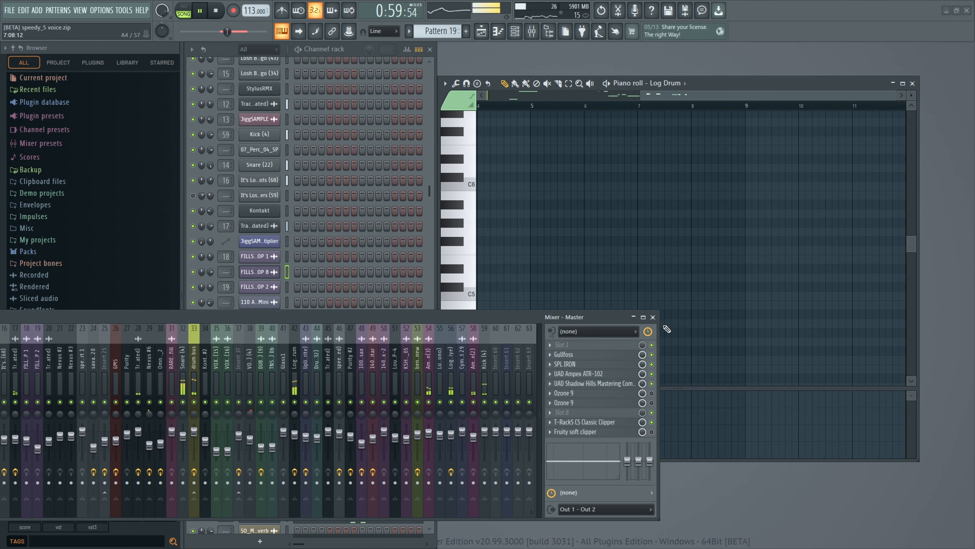
{"action": "left_click", "coordinate": [653, 317]}
{"action": "scroll", "coordinate": [323, 221], "scroll_direction": "down", "scroll_amount": 7}
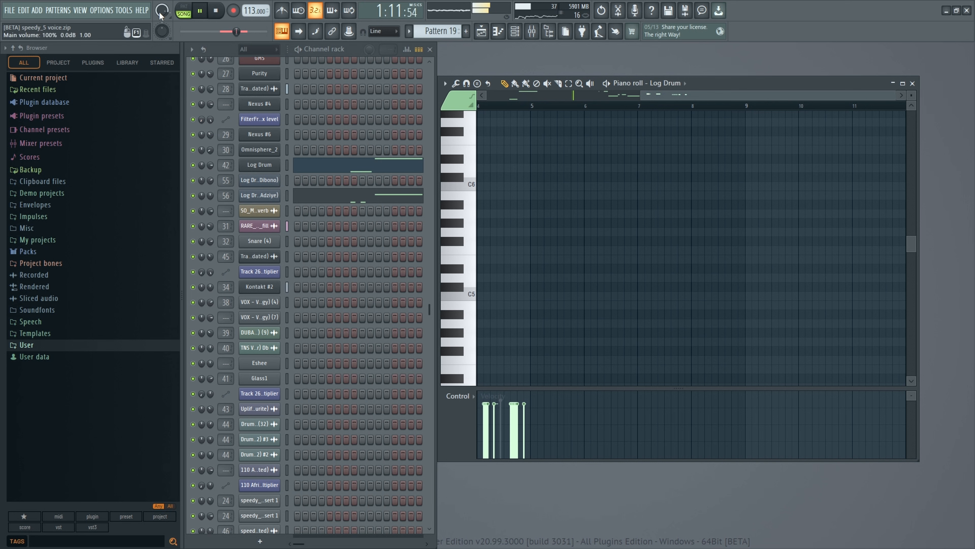
Reopen the playlist, briefly mute and unmute Track 33, and unmute Track 34 while the section plays.
{"action": "key", "text": "F5"}
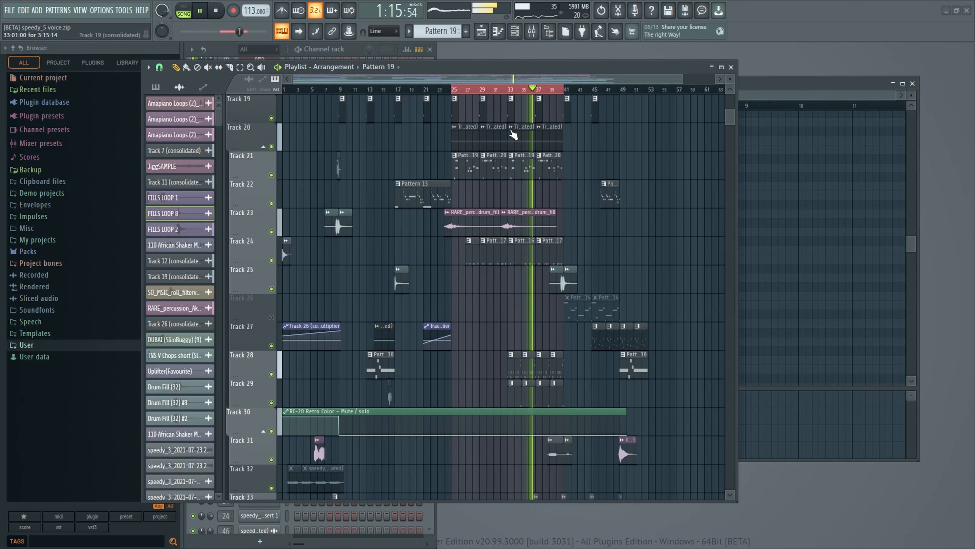
{"action": "scroll", "coordinate": [499, 95], "scroll_direction": "up", "scroll_amount": 3}
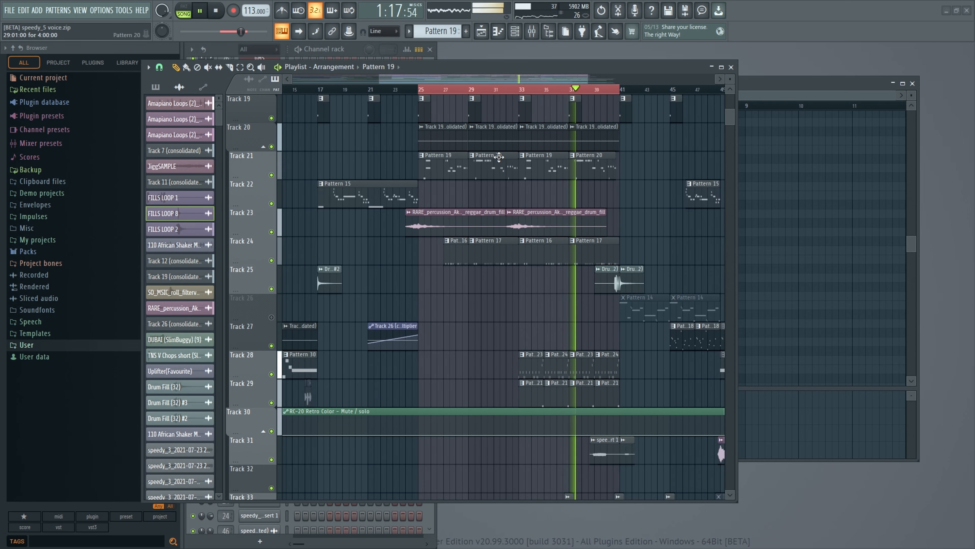
{"action": "scroll", "coordinate": [461, 213], "scroll_direction": "down", "scroll_amount": 5}
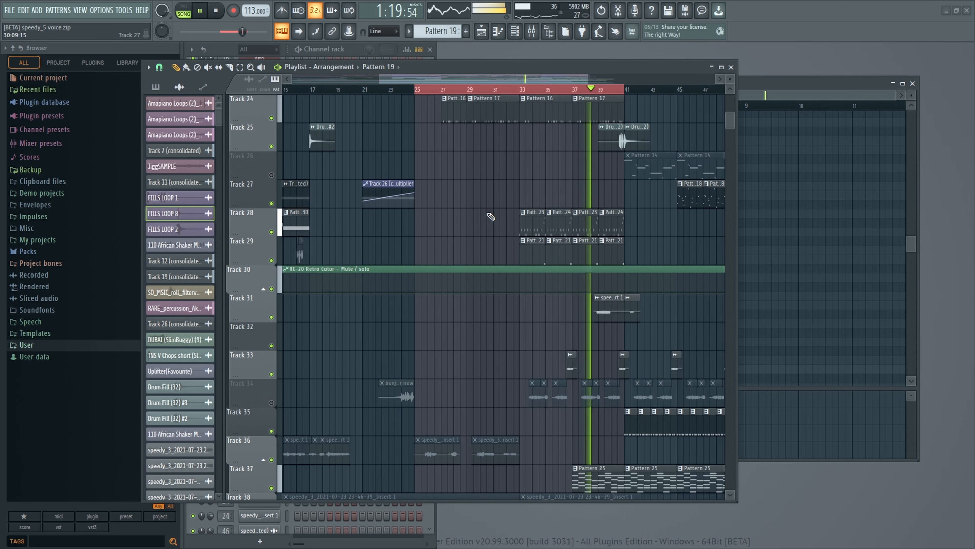
{"action": "scroll", "coordinate": [464, 213], "scroll_direction": "down", "scroll_amount": 4}
{"action": "left_click", "coordinate": [271, 261]}
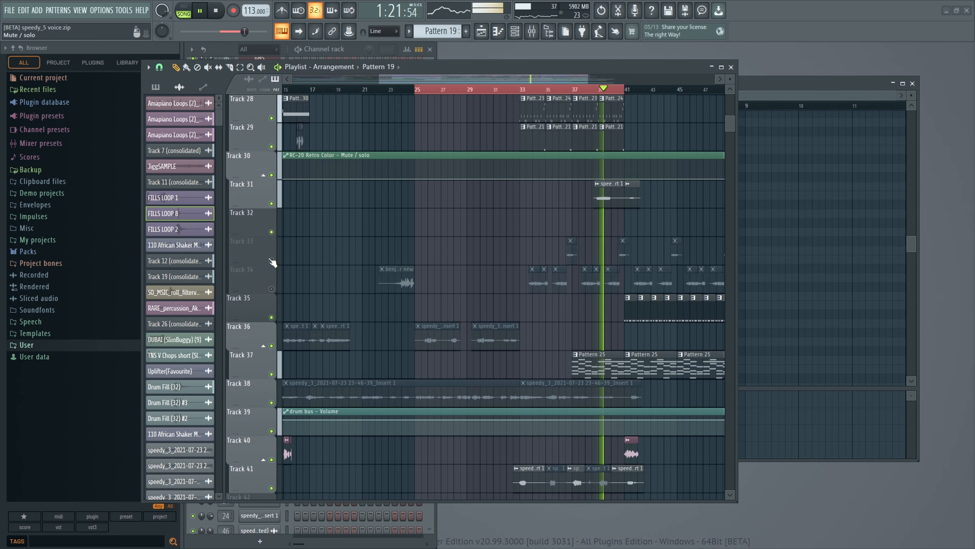
{"action": "left_click", "coordinate": [272, 260]}
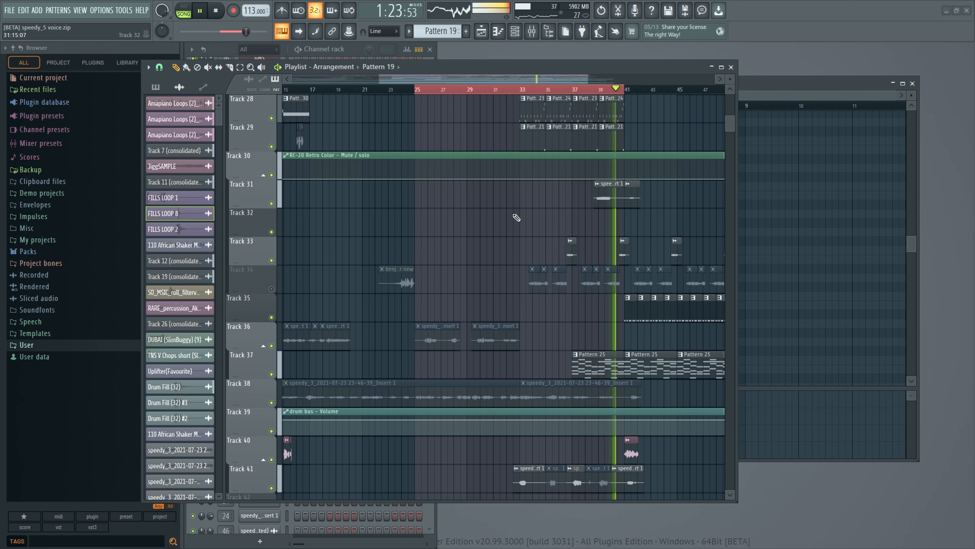
{"action": "left_click", "coordinate": [272, 289]}
Audition the looped section from bar 25 while reviewing the tracks from Track 47 up to Track 11, and stop playback.
{"action": "scroll", "coordinate": [502, 154], "scroll_direction": "down", "scroll_amount": 6}
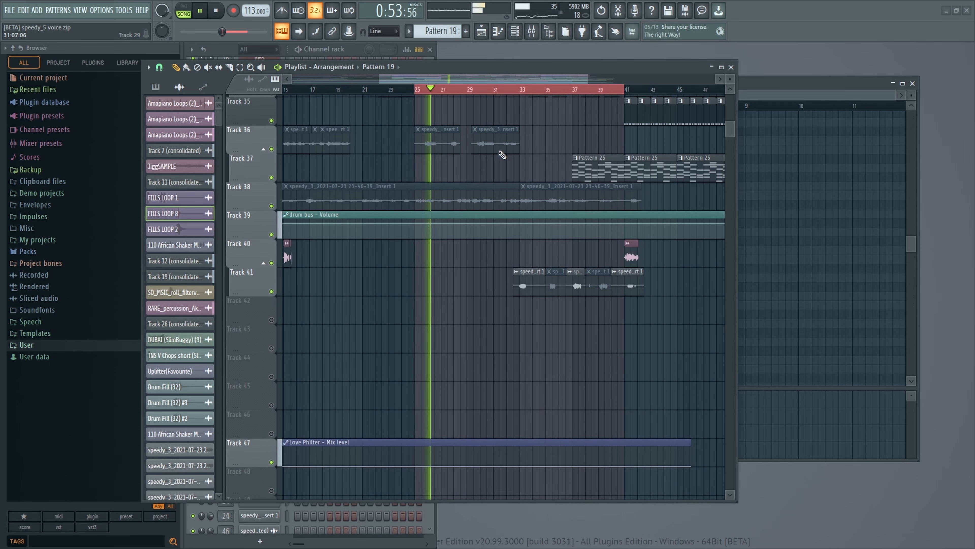
{"action": "scroll", "coordinate": [502, 154], "scroll_direction": "up", "scroll_amount": 5}
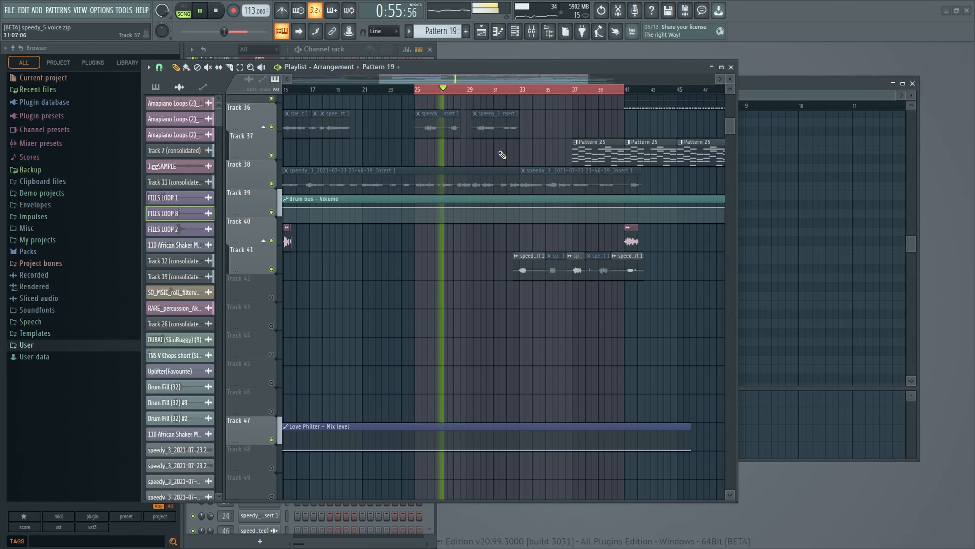
{"action": "scroll", "coordinate": [502, 155], "scroll_direction": "up", "scroll_amount": 10}
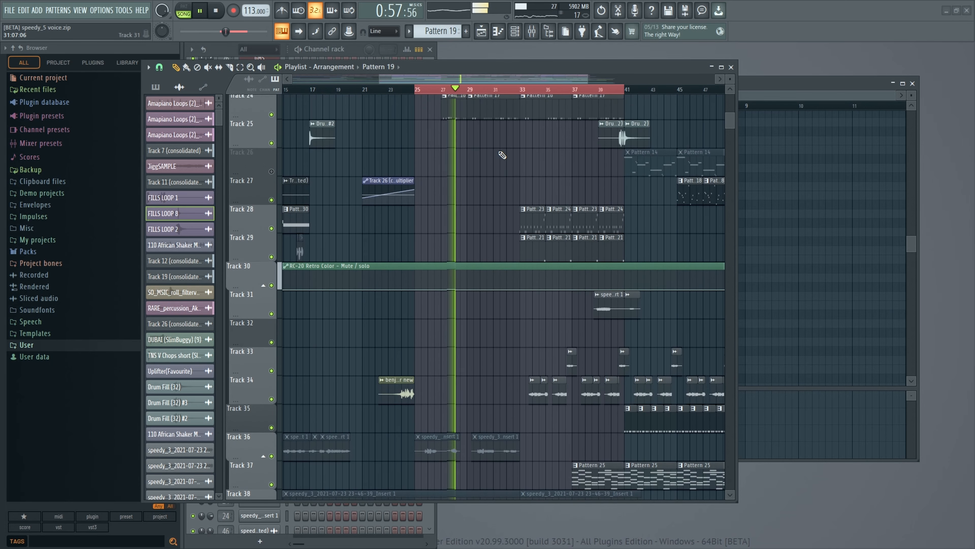
{"action": "scroll", "coordinate": [502, 155], "scroll_direction": "up", "scroll_amount": 8}
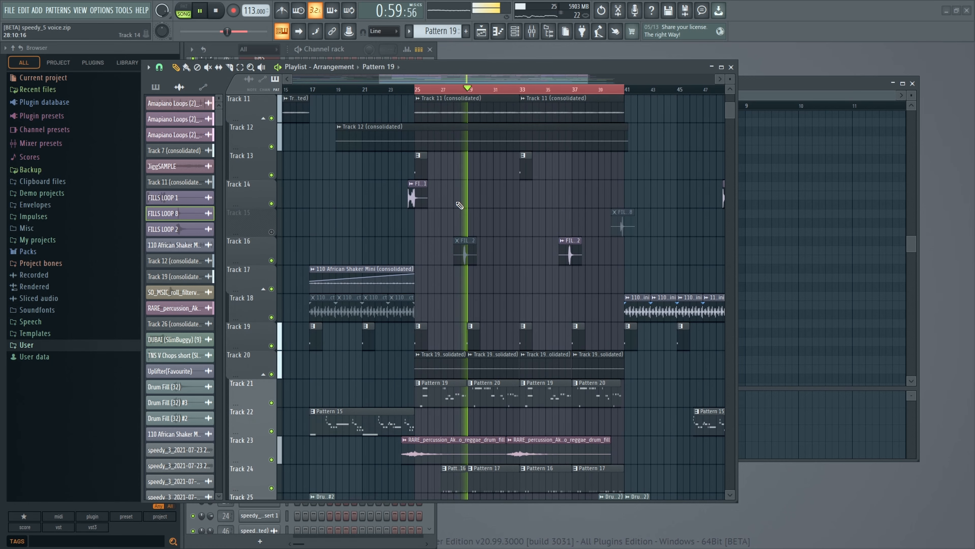
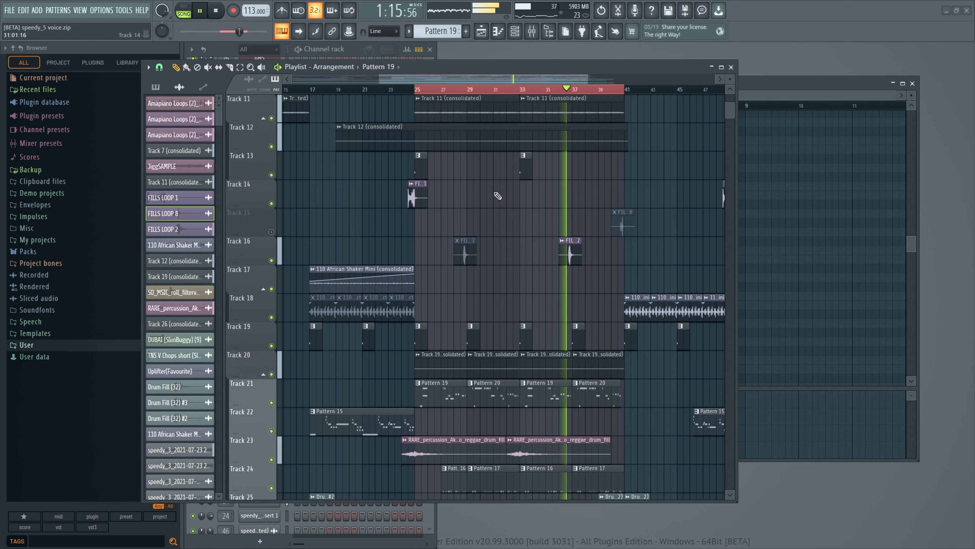
{"action": "scroll", "coordinate": [514, 207], "scroll_direction": "down", "scroll_amount": 4}
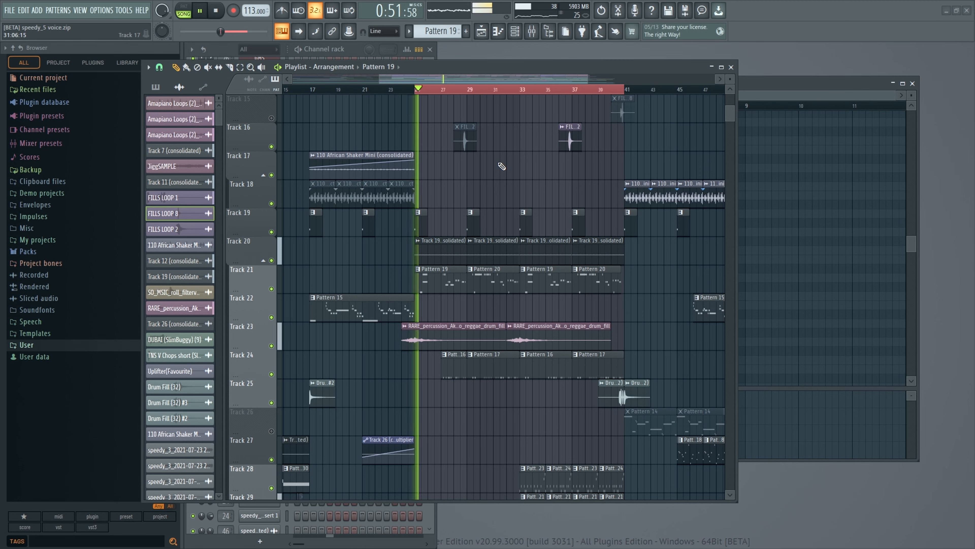
{"action": "key", "text": "space"}
Play Pattern 19 on its own in pattern mode, open the Log Drum channel's piano roll, and stop playback.
{"action": "scroll", "coordinate": [502, 166], "scroll_direction": "down", "scroll_amount": 5}
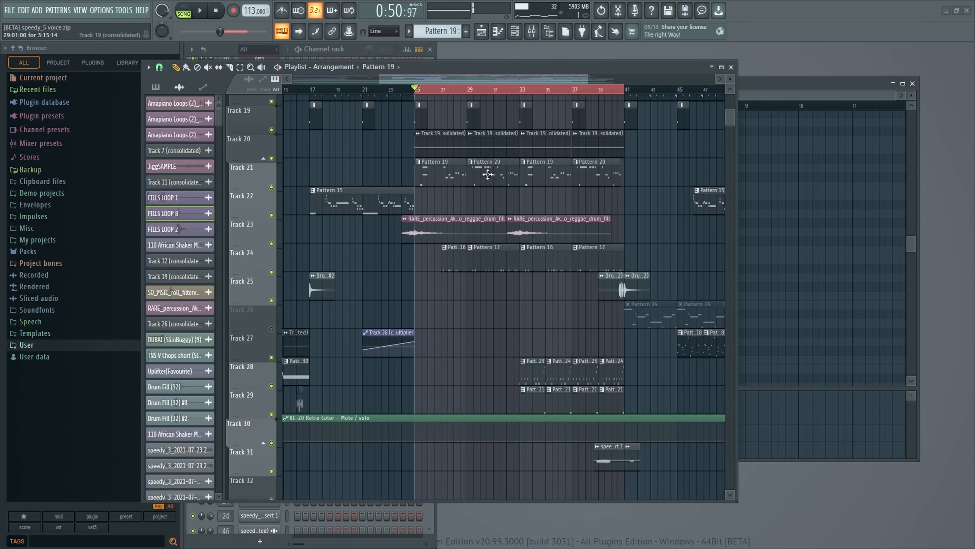
{"action": "left_click", "coordinate": [445, 144]}
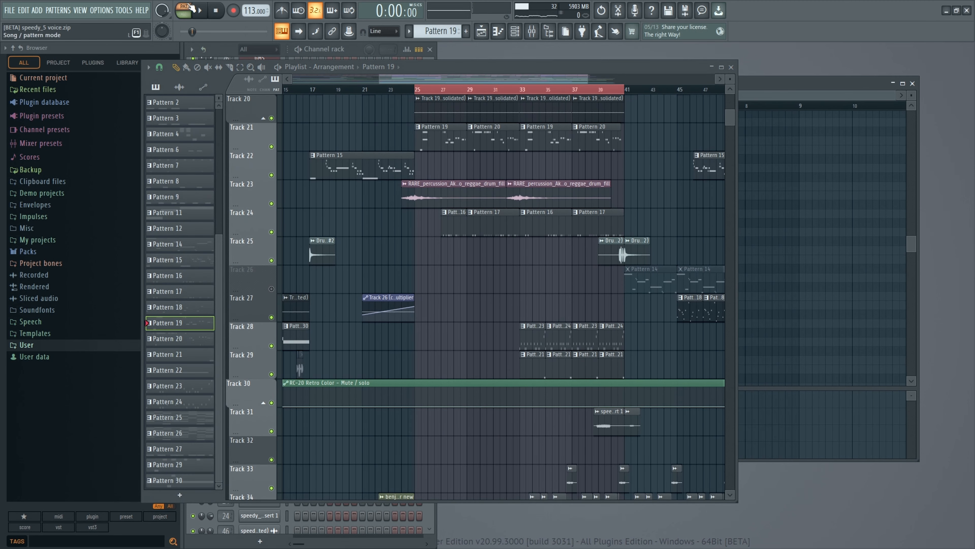
{"action": "left_click", "coordinate": [731, 68]}
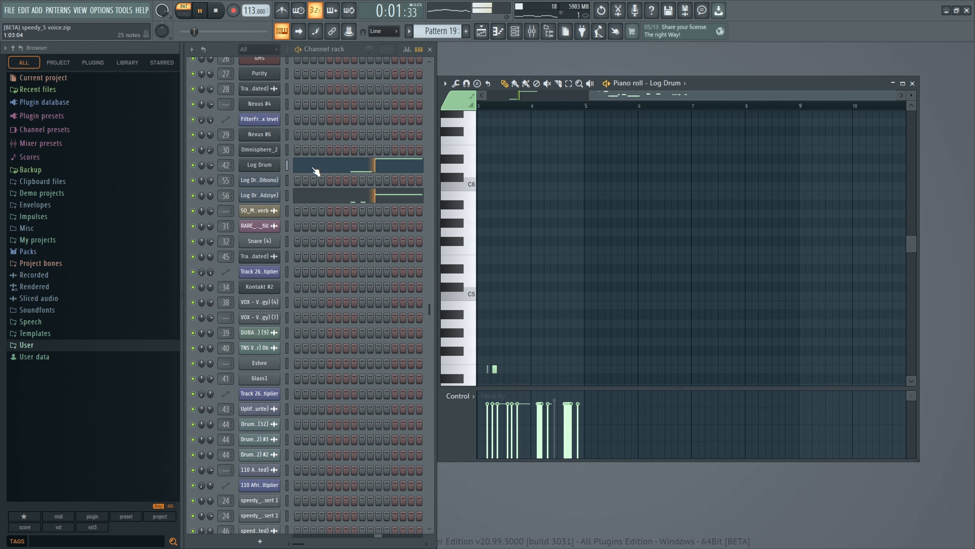
{"action": "left_click", "coordinate": [315, 171]}
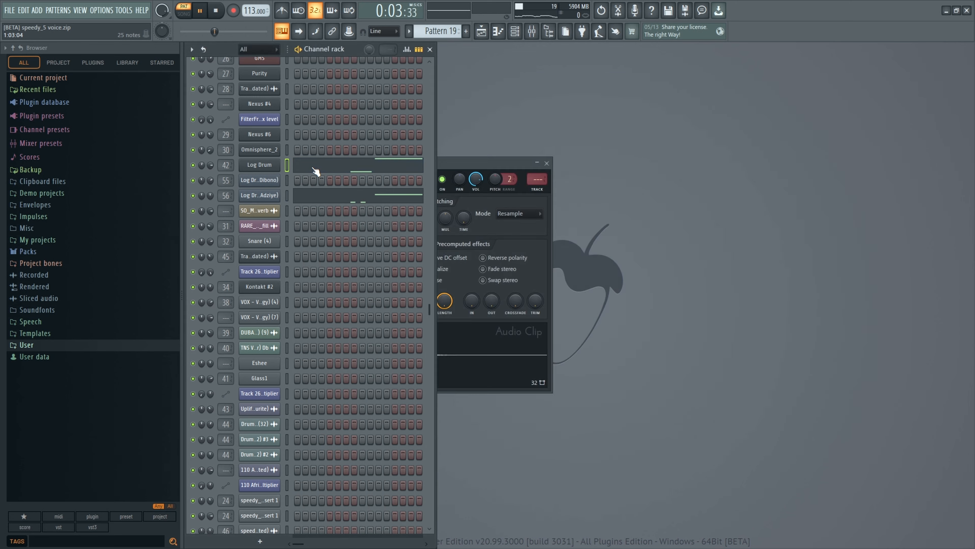
{"action": "left_click", "coordinate": [316, 171]}
{"action": "key", "text": "space"}
Examine the Log Drum notes of Pattern 19 up close and audition them from bar 3 in the piano roll.
{"action": "scroll", "coordinate": [587, 167], "scroll_direction": "up", "scroll_amount": 1}
{"action": "scroll", "coordinate": [587, 166], "scroll_direction": "down", "scroll_amount": 6}
{"action": "scroll", "coordinate": [512, 122], "scroll_direction": "down", "scroll_amount": 3}
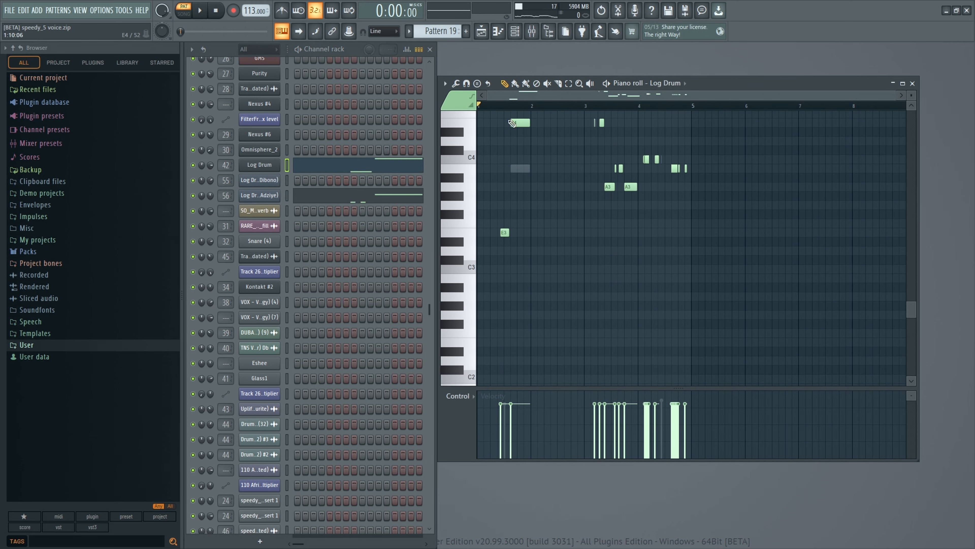
{"action": "scroll", "coordinate": [539, 150], "scroll_direction": "up", "scroll_amount": 5}
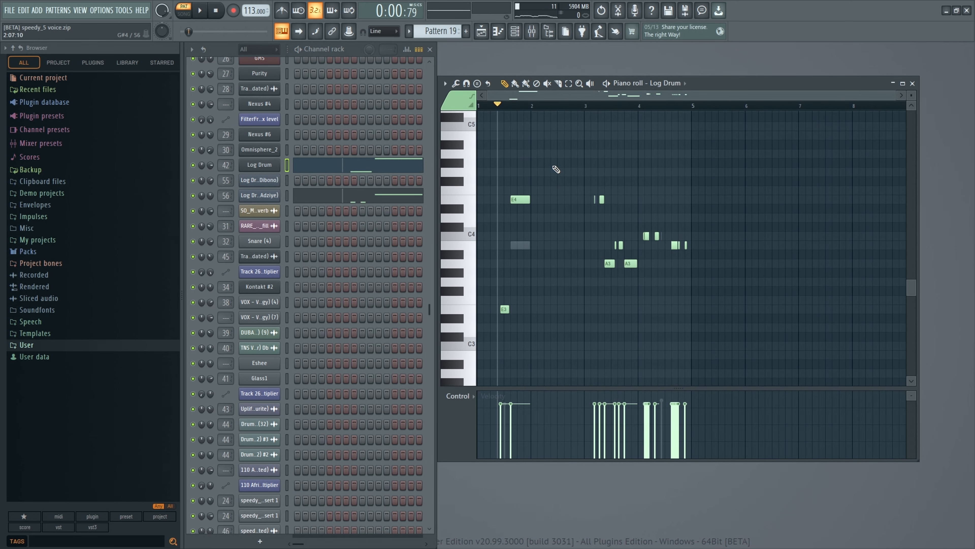
{"action": "scroll", "coordinate": [606, 109], "scroll_direction": "up", "scroll_amount": 8}
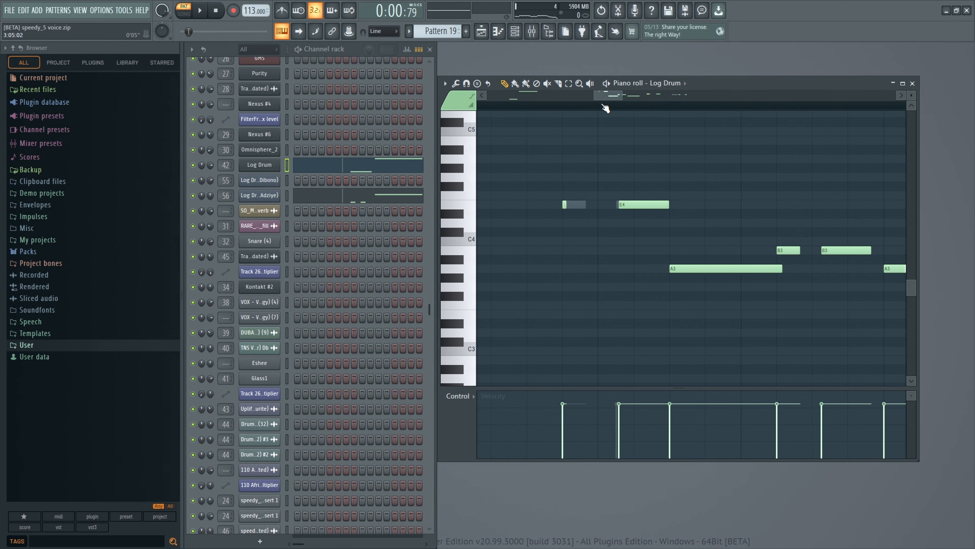
{"action": "scroll", "coordinate": [605, 109], "scroll_direction": "down", "scroll_amount": 1}
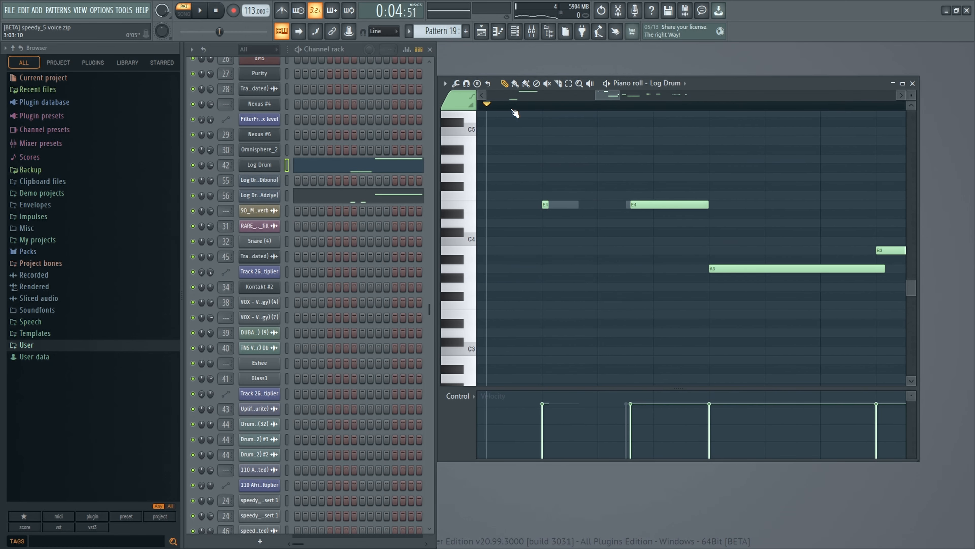
{"action": "scroll", "coordinate": [515, 113], "scroll_direction": "down", "scroll_amount": 3}
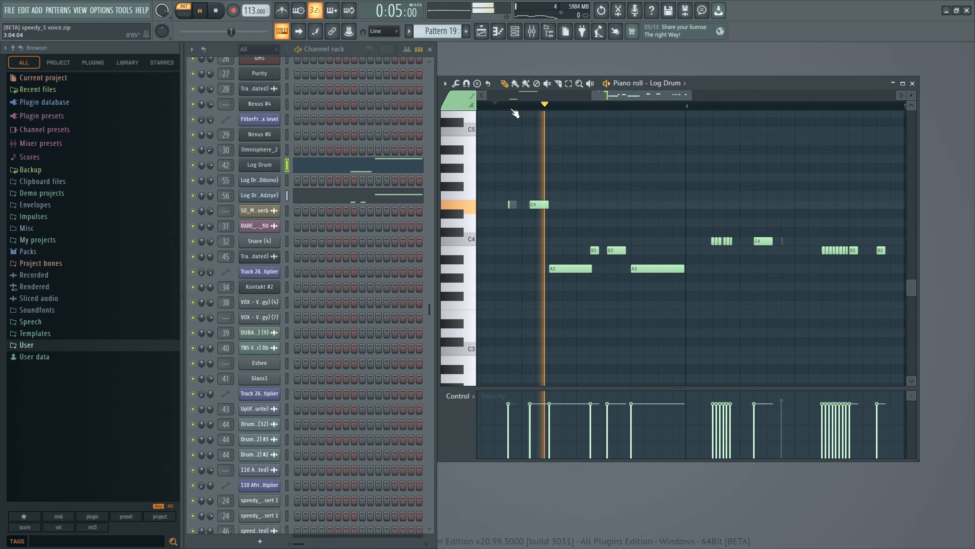
{"action": "key", "text": "space"}
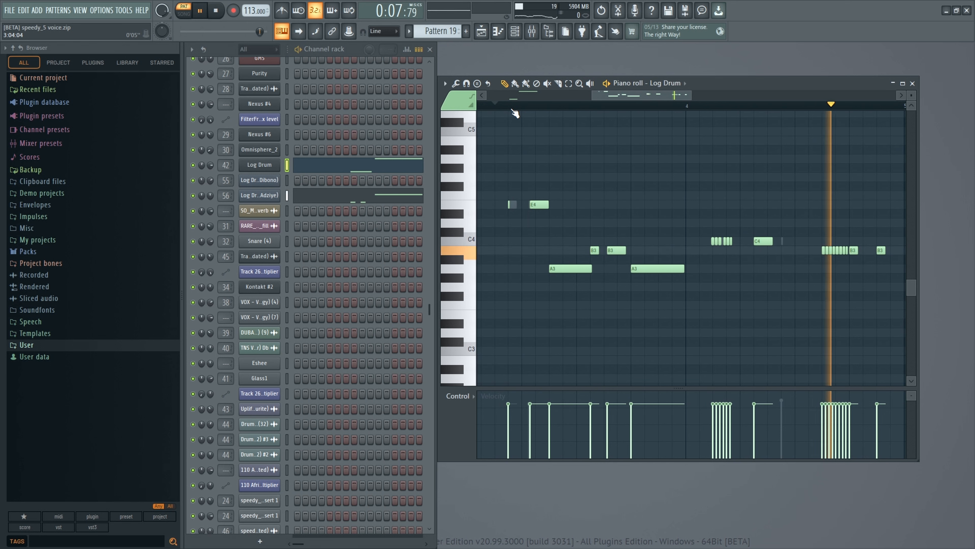
{"action": "scroll", "coordinate": [515, 113], "scroll_direction": "down", "scroll_amount": 2}
{"action": "key", "text": "space"}
{"action": "scroll", "coordinate": [514, 112], "scroll_direction": "up", "scroll_amount": 3}
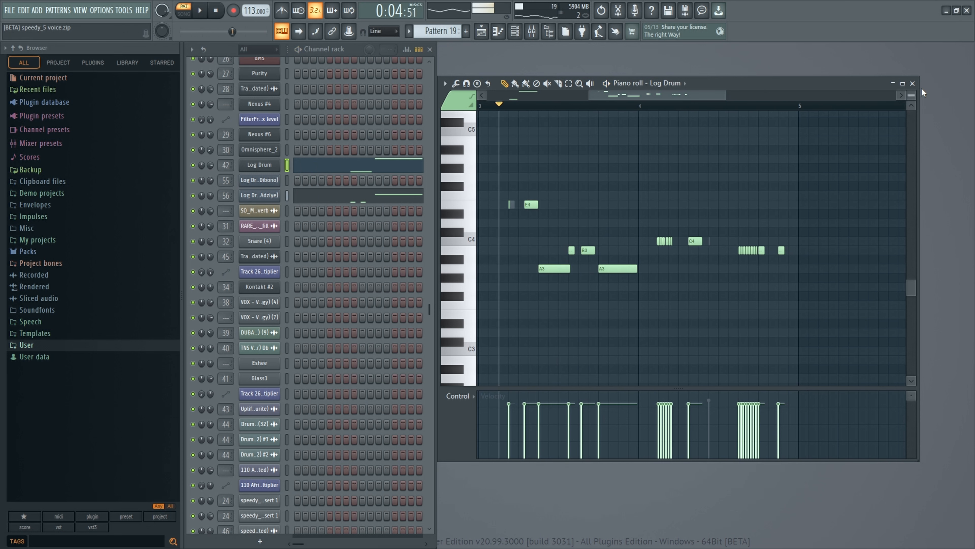
Close the piano roll and view the Fruity DX10 settings of the Log Drum channels on mixer tracks 56 and 42.
{"action": "left_click", "coordinate": [913, 84]}
{"action": "left_click", "coordinate": [278, 198]}
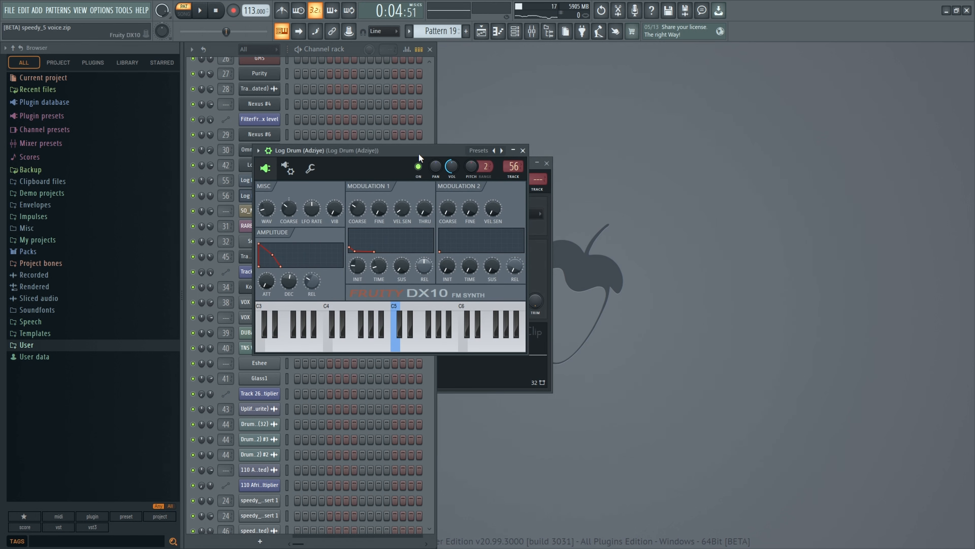
{"action": "left_click_drag", "start_coordinate": [418, 151], "coordinate": [673, 121]}
{"action": "left_click", "coordinate": [272, 167]}
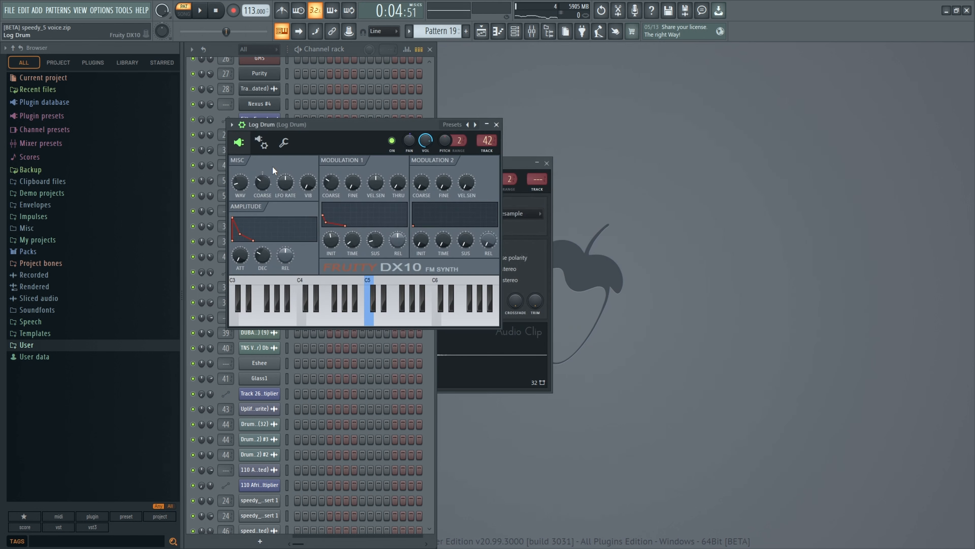
Show the mixer and review the effects on the Log Drum tracks 42 and 56.
{"action": "left_click", "coordinate": [533, 37]}
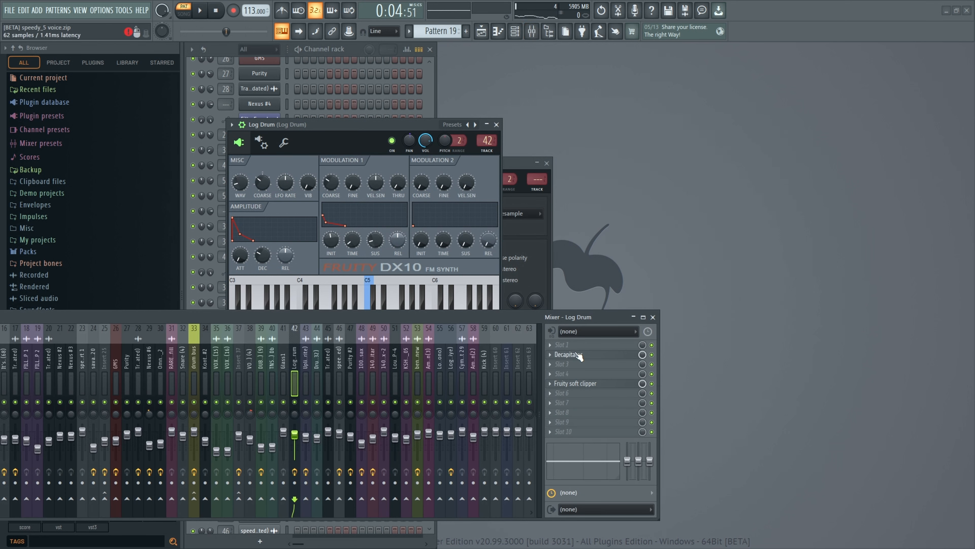
{"action": "left_click", "coordinate": [497, 125]}
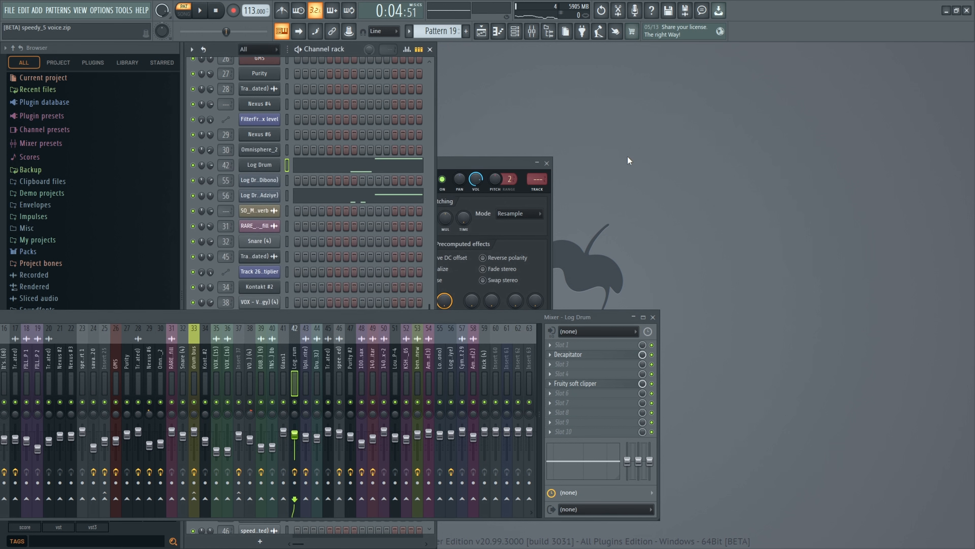
{"action": "left_click", "coordinate": [258, 209]}
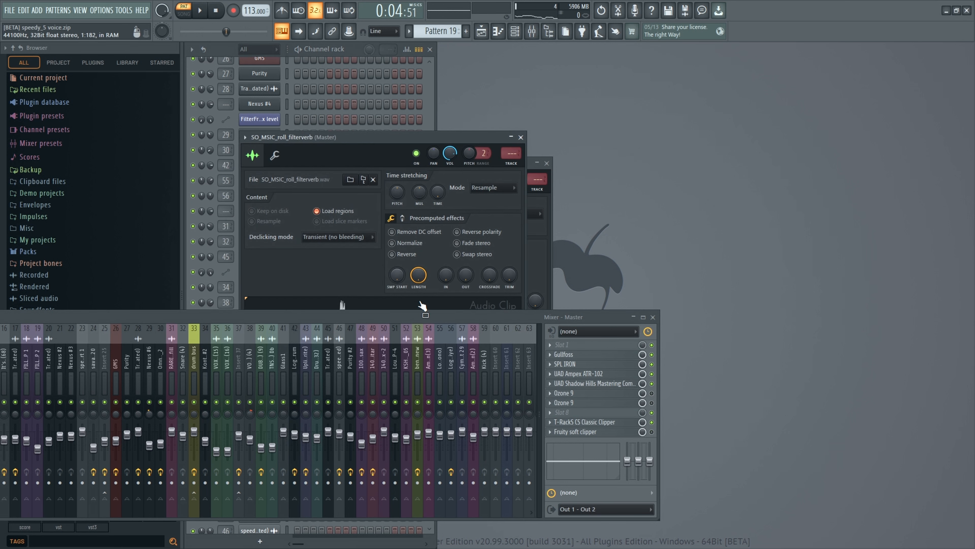
{"action": "left_click", "coordinate": [520, 137]}
{"action": "left_click", "coordinate": [277, 199]}
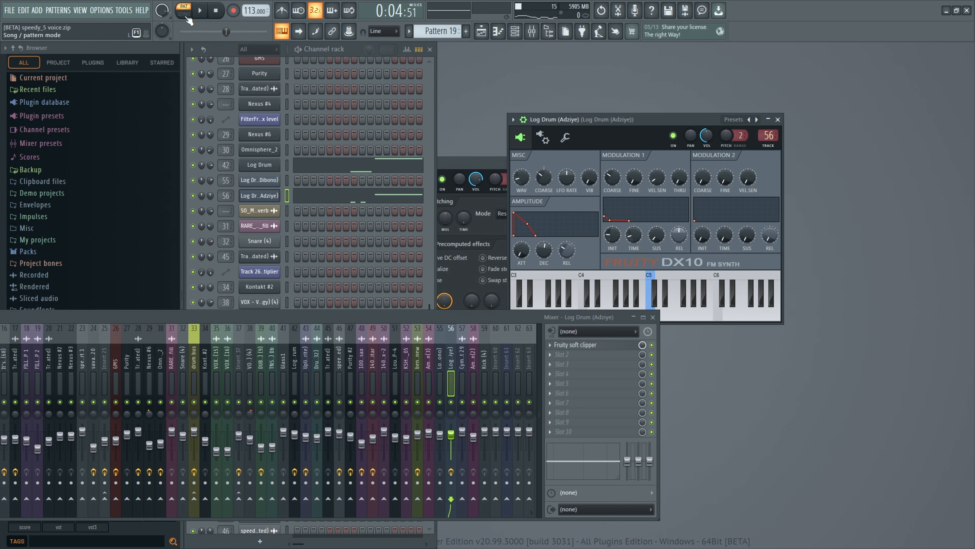
Reopen the playlist and open the Pattern 16 clip on Track 24 in the piano roll.
{"action": "key", "text": "F5"}
{"action": "scroll", "coordinate": [489, 170], "scroll_direction": "down", "scroll_amount": 2}
{"action": "double_click", "coordinate": [466, 170]}
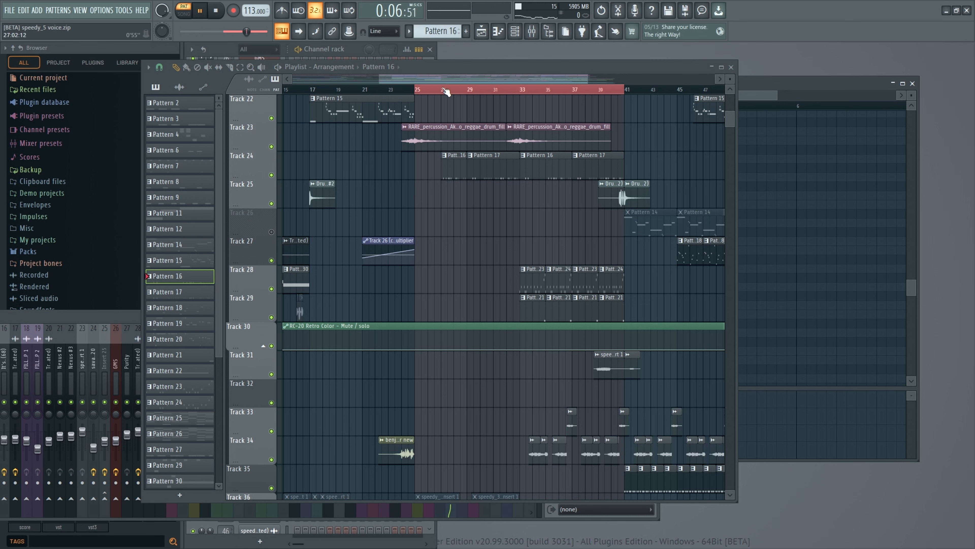
View the Snare (4) notes of Pattern 16 and of the Pattern 17 clip on Track 24 in the piano roll, and close the mixer.
{"action": "left_click", "coordinate": [731, 68]}
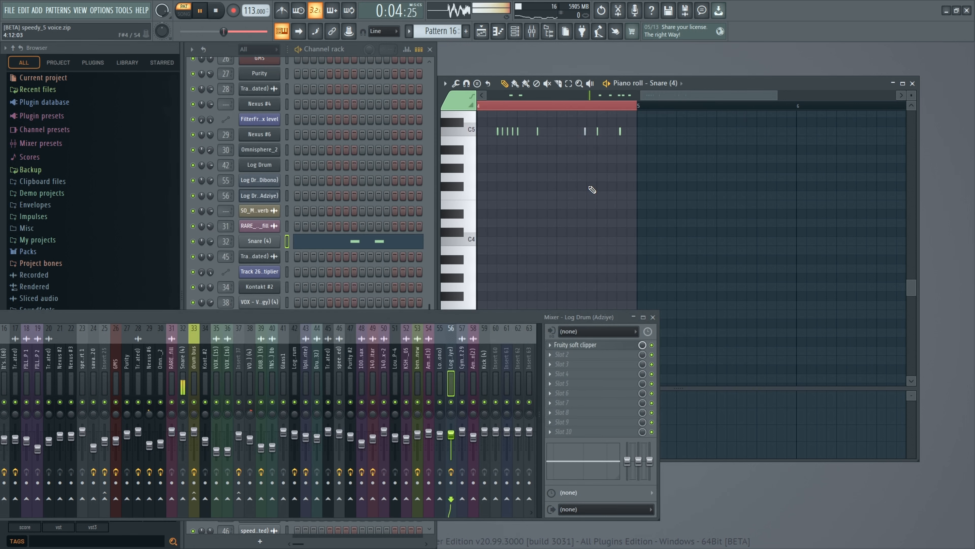
{"action": "key", "text": "F5"}
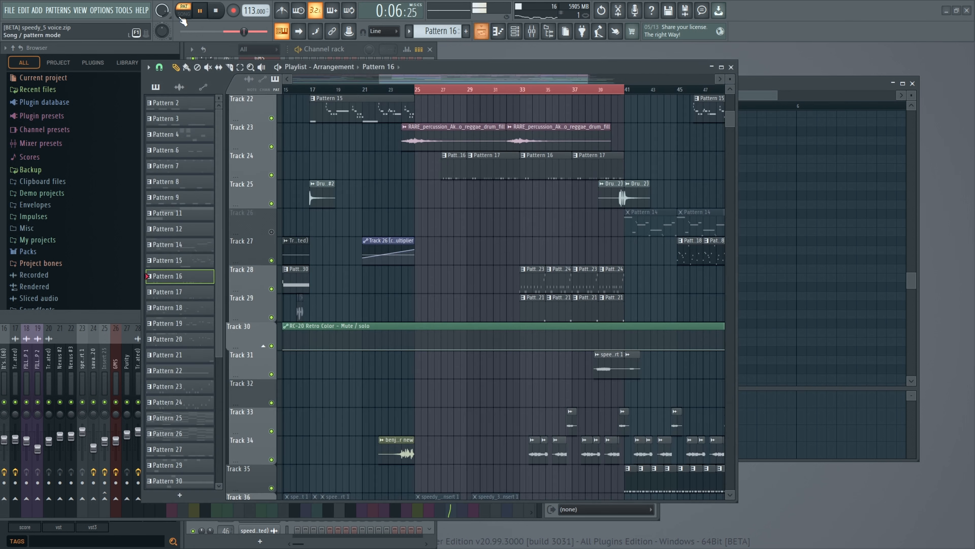
{"action": "left_click", "coordinate": [502, 169]}
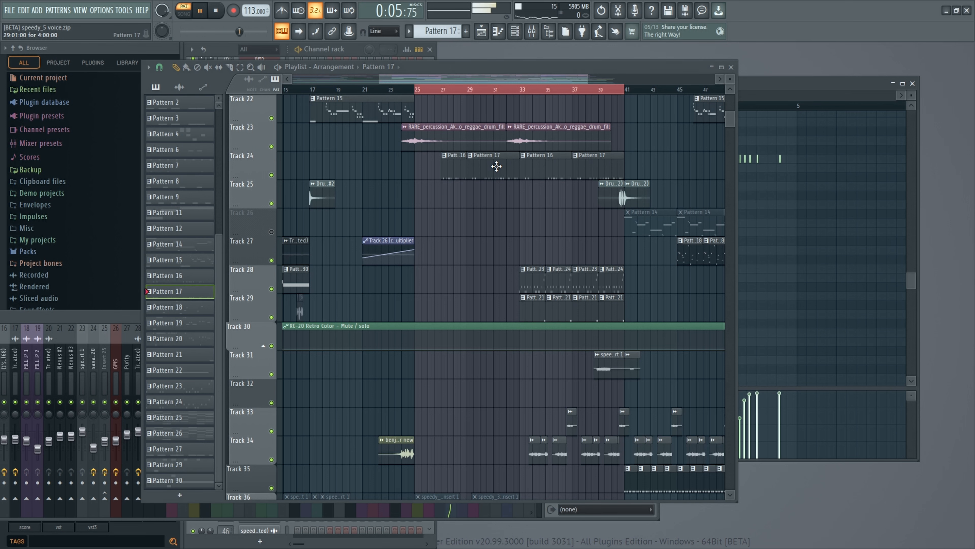
{"action": "left_click", "coordinate": [731, 68]}
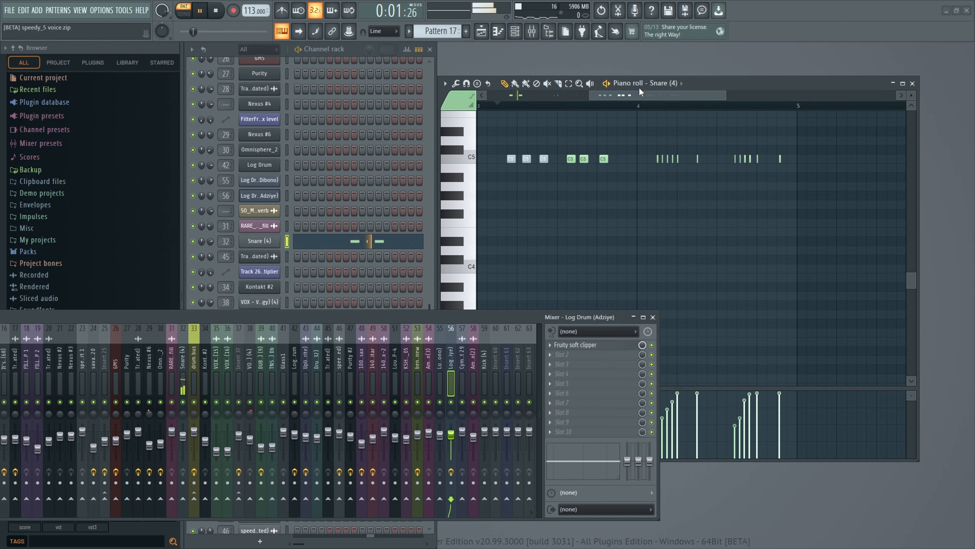
{"action": "left_click_drag", "start_coordinate": [636, 95], "coordinate": [515, 104]}
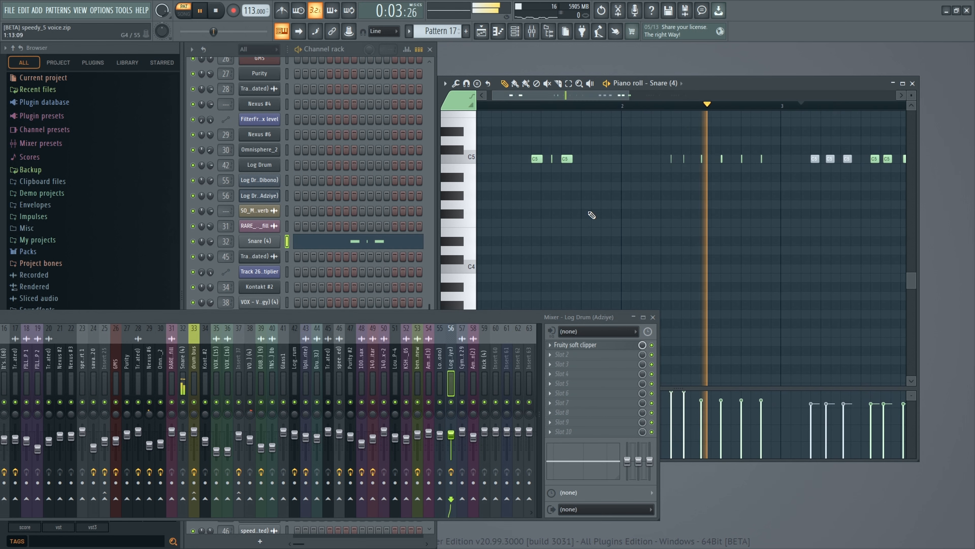
{"action": "left_click", "coordinate": [653, 317]}
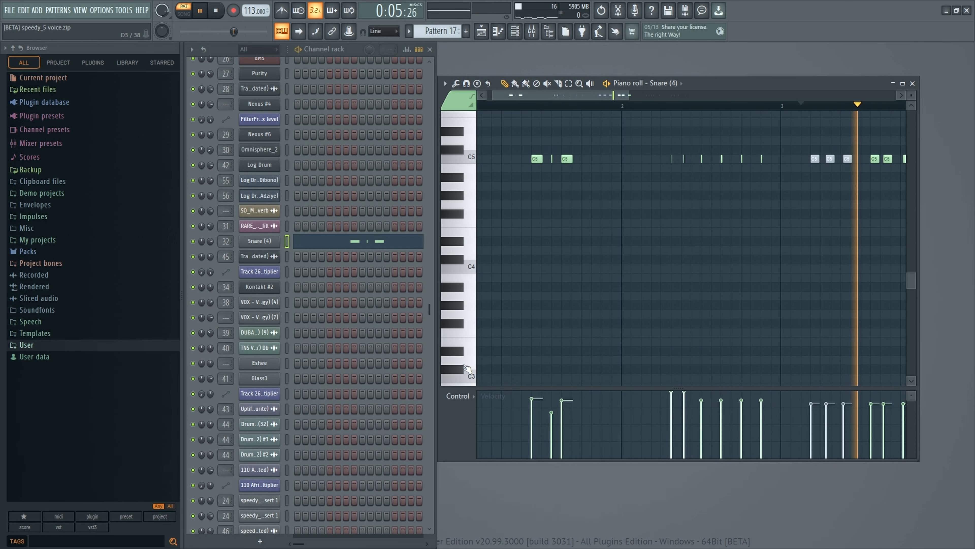
Inspect the panning and velocity of the Snare (4) notes across all of Pattern 17, and close the piano roll.
{"action": "left_click", "coordinate": [460, 397]}
{"action": "left_click", "coordinate": [472, 415]}
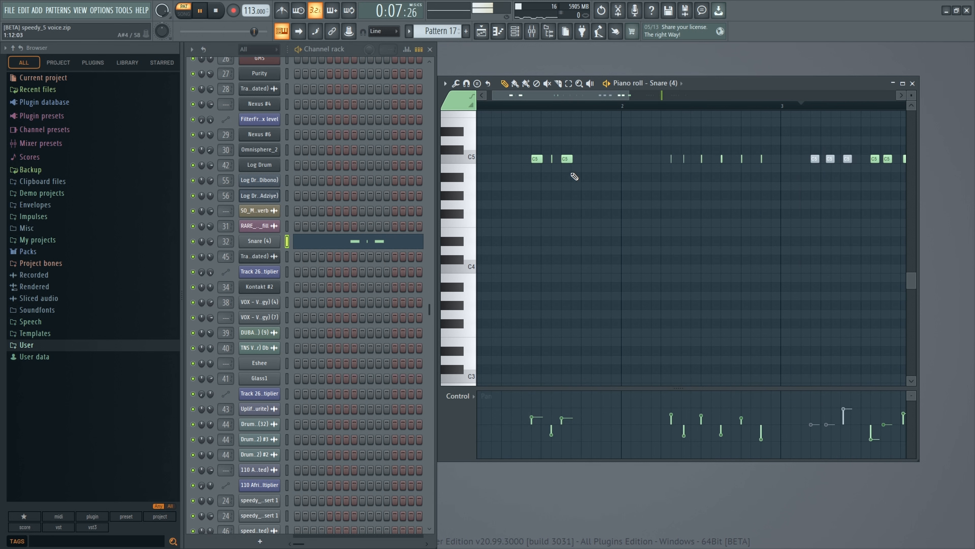
{"action": "scroll", "coordinate": [533, 110], "scroll_direction": "down", "scroll_amount": 4}
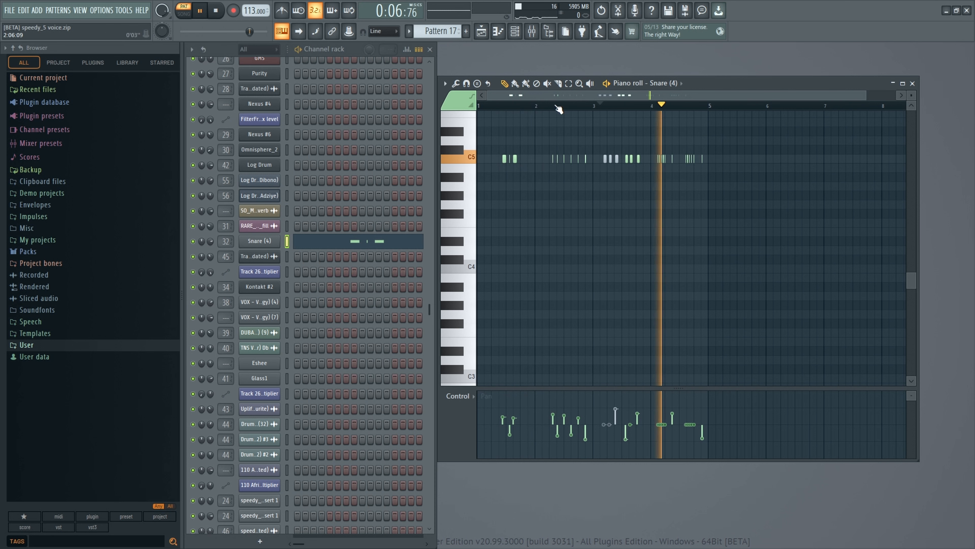
{"action": "left_click", "coordinate": [459, 395]}
{"action": "left_click", "coordinate": [476, 426]}
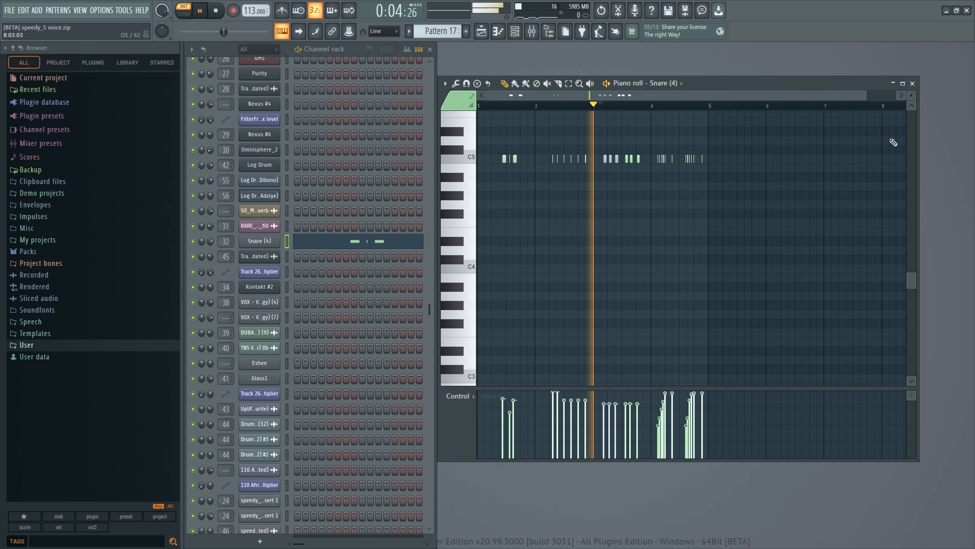
{"action": "left_click", "coordinate": [913, 84]}
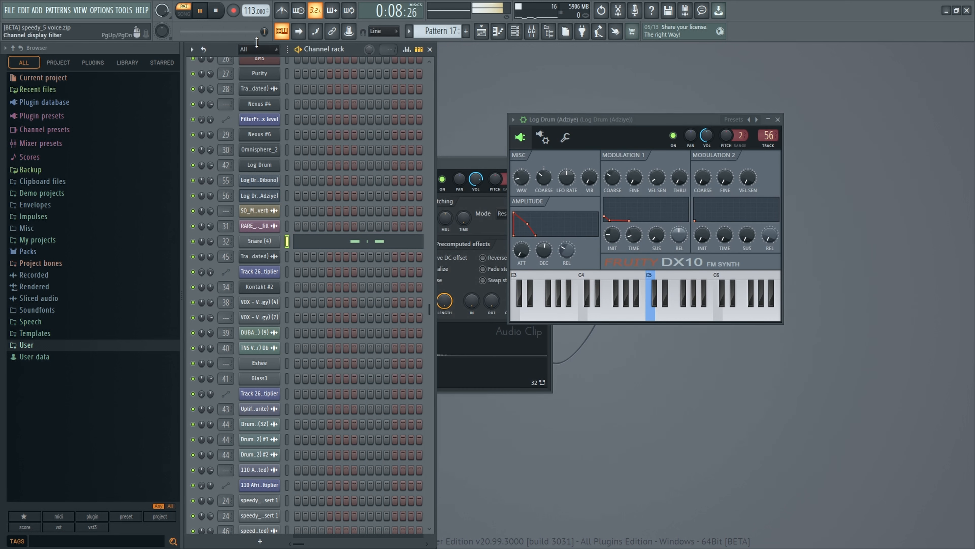
Play the arrangement from bar 27 in the playlist and mute Tracks 34, 33 and 41.
{"action": "key", "text": "F5"}
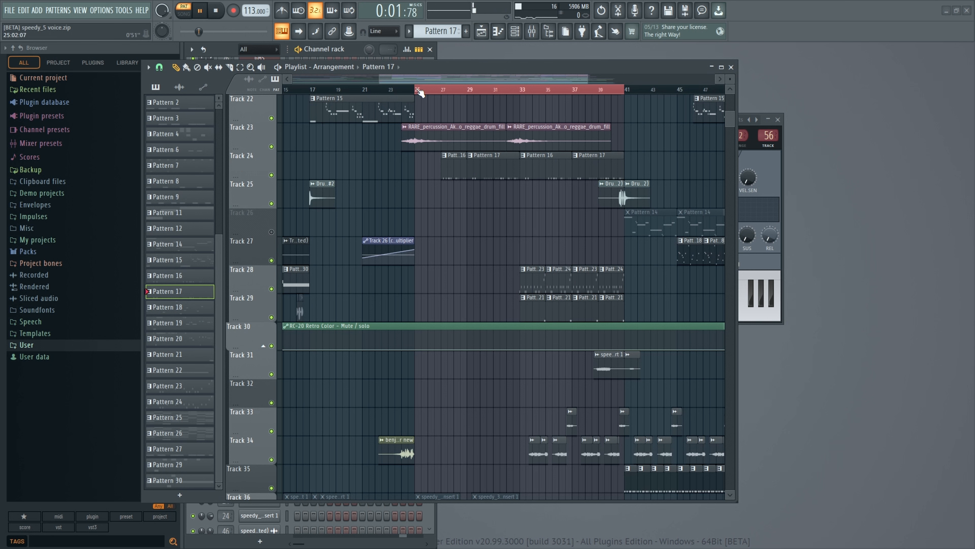
{"action": "left_click", "coordinate": [443, 92]}
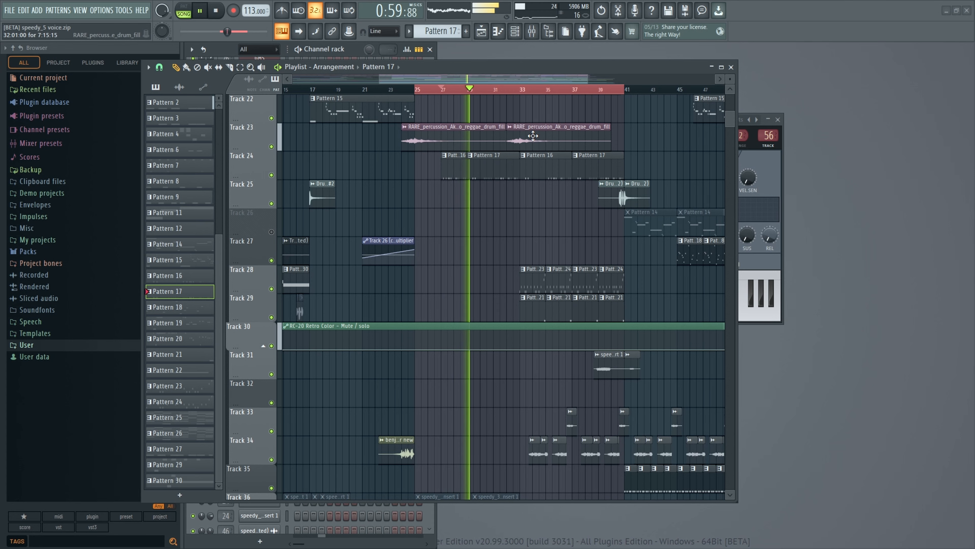
{"action": "scroll", "coordinate": [533, 136], "scroll_direction": "down", "scroll_amount": 3}
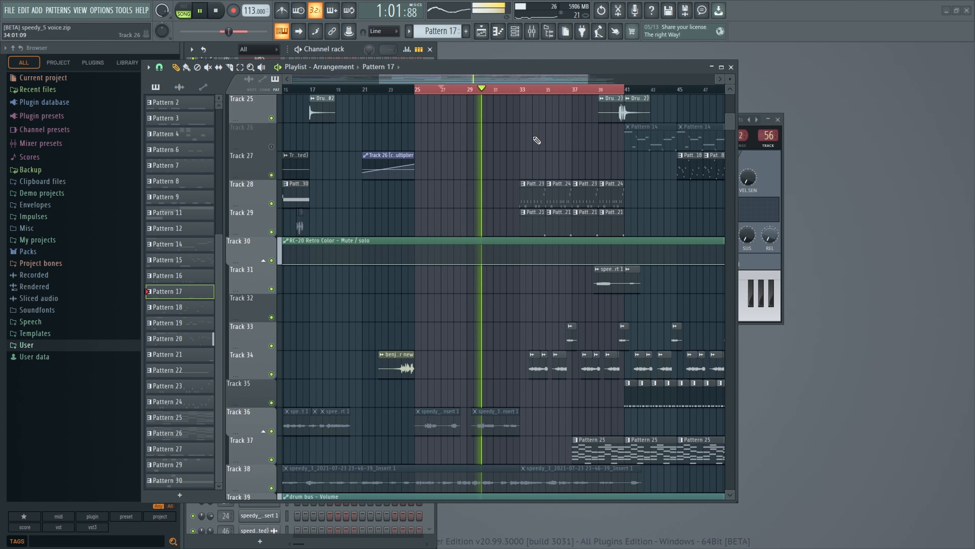
{"action": "left_click", "coordinate": [271, 374]}
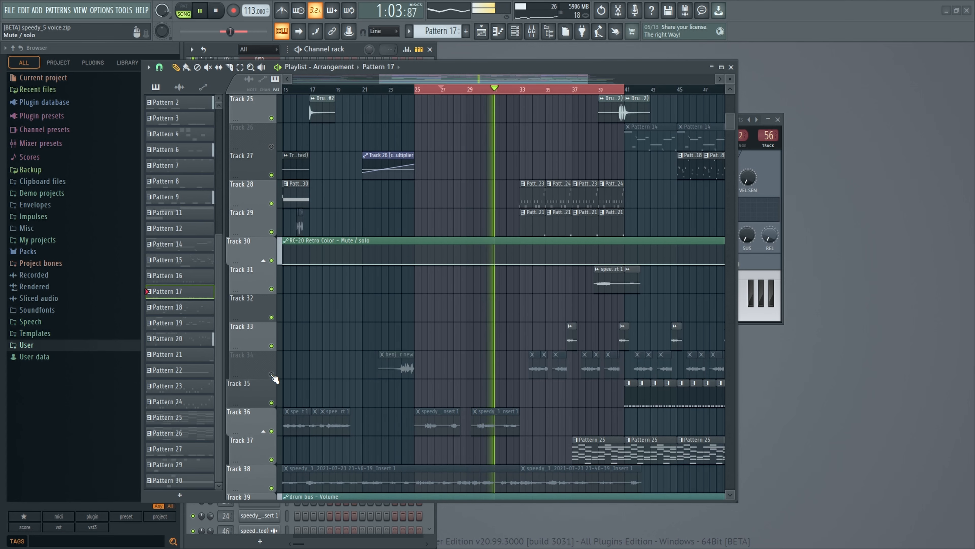
{"action": "left_click", "coordinate": [271, 345]}
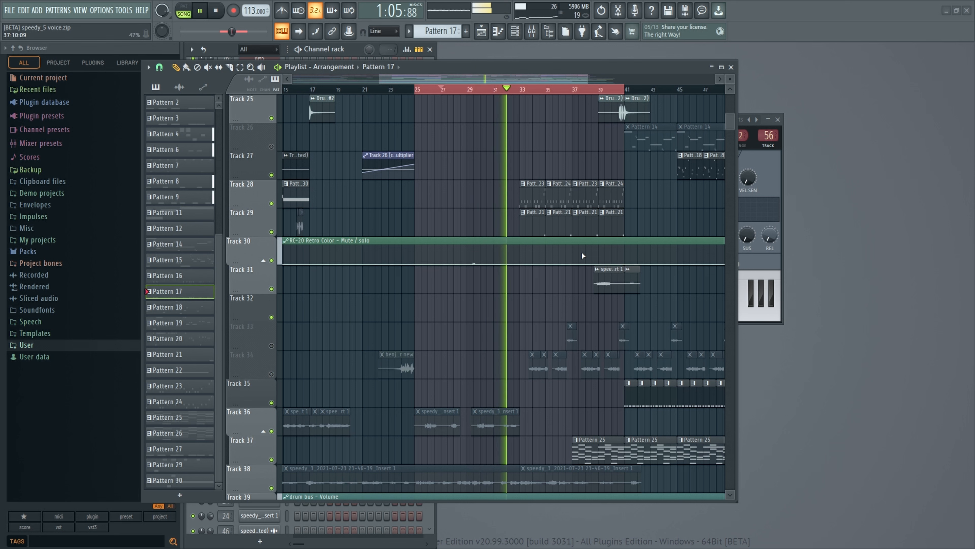
{"action": "scroll", "coordinate": [549, 165], "scroll_direction": "down", "scroll_amount": 5}
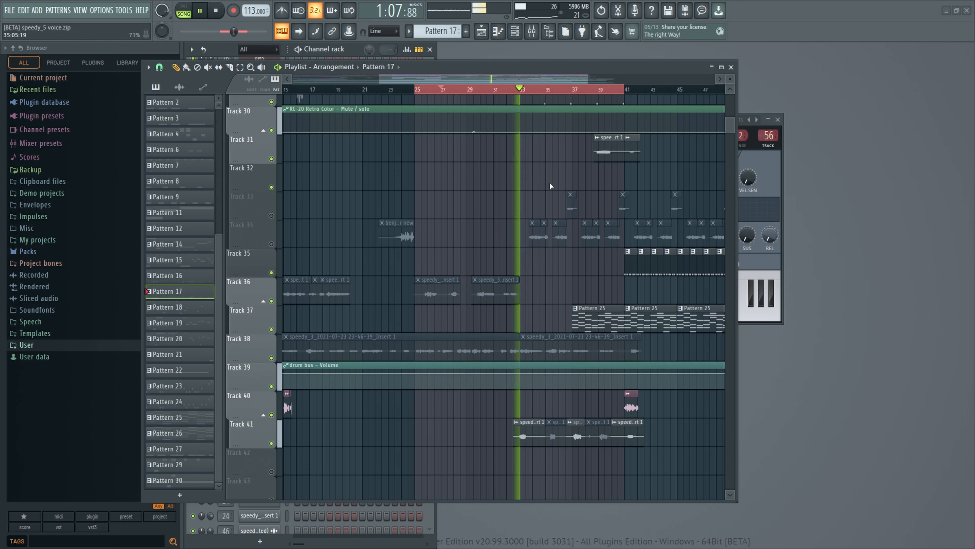
{"action": "left_click", "coordinate": [272, 431]}
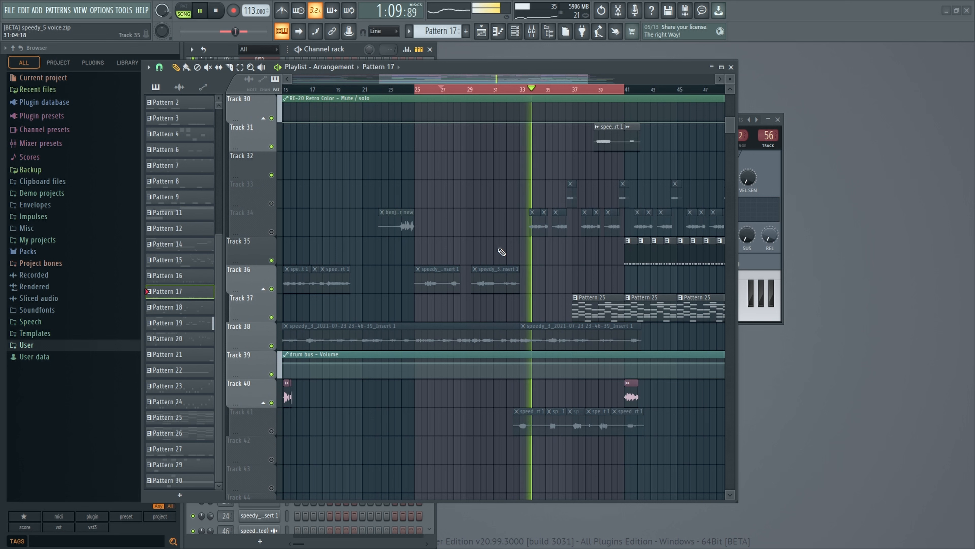
Open the Pattern 23 clip on Track 28 in the piano roll and audition it on its own in pattern mode.
{"action": "scroll", "coordinate": [537, 200], "scroll_direction": "up", "scroll_amount": 5}
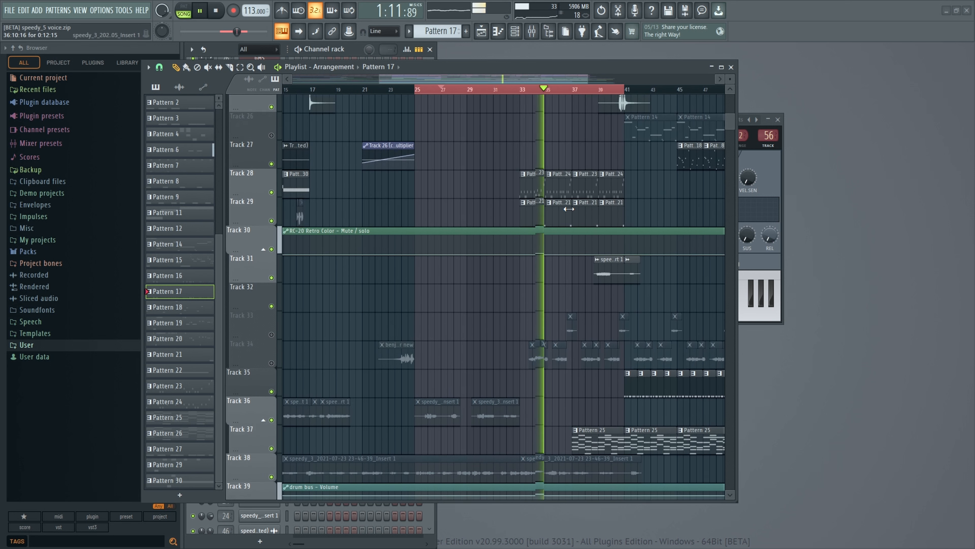
{"action": "left_click", "coordinate": [538, 196]}
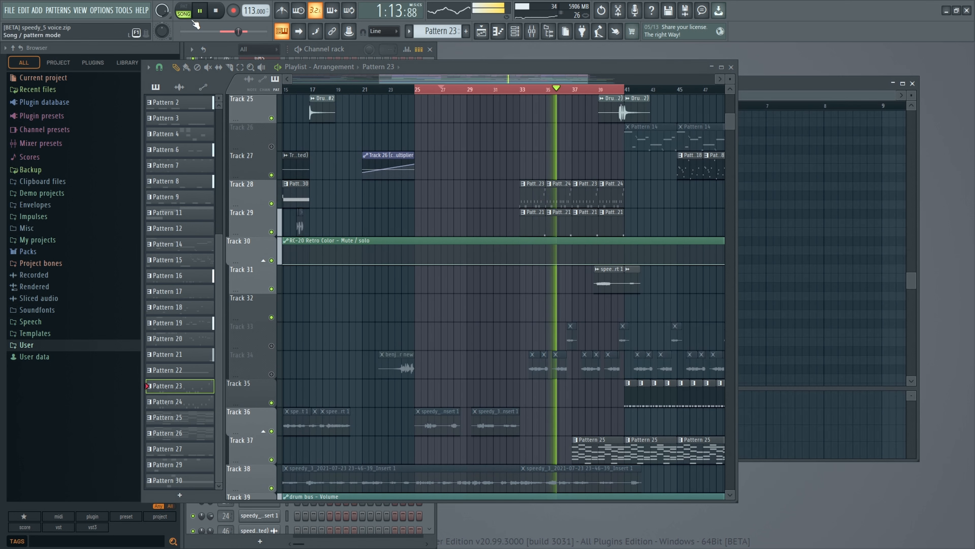
{"action": "left_click", "coordinate": [189, 10]}
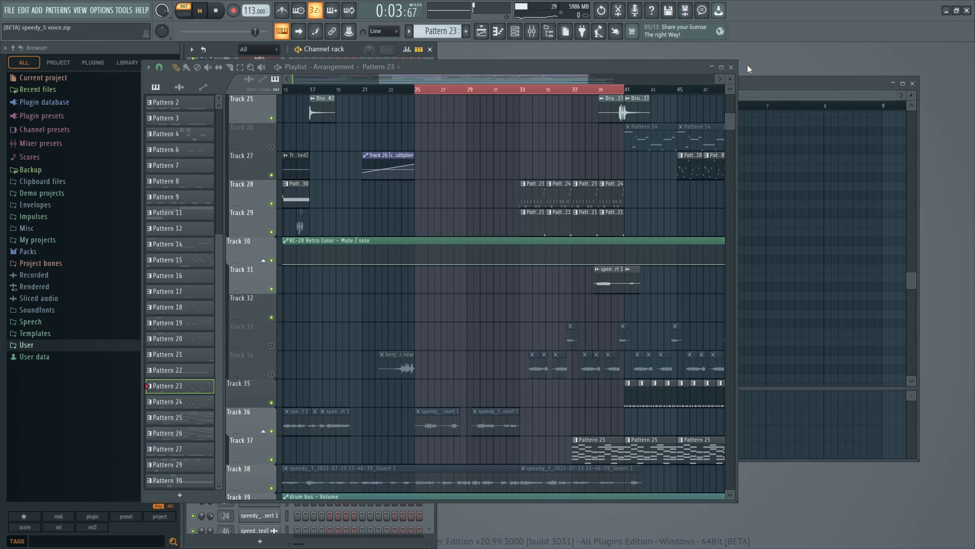
{"action": "left_click", "coordinate": [731, 67]}
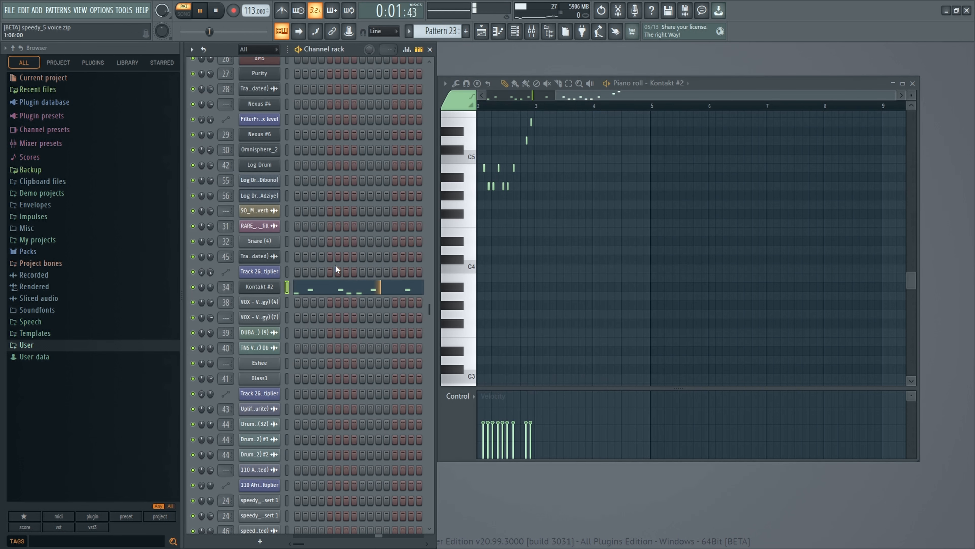
View the full Shreddage 3 Archtop instrument in the Kontakt #2 channel with the quick-load browser hidden, and close the plugin.
{"action": "left_click", "coordinate": [273, 287]}
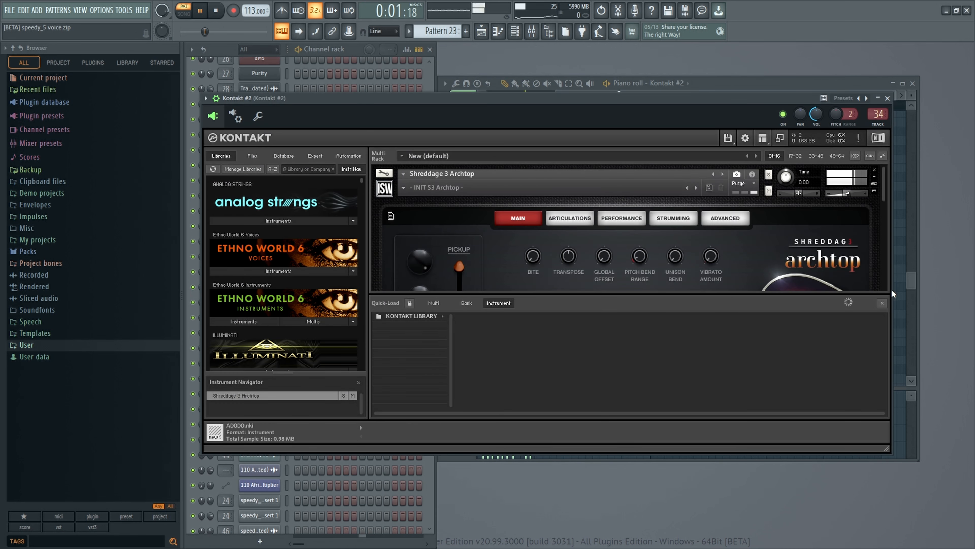
{"action": "left_click", "coordinate": [882, 304]}
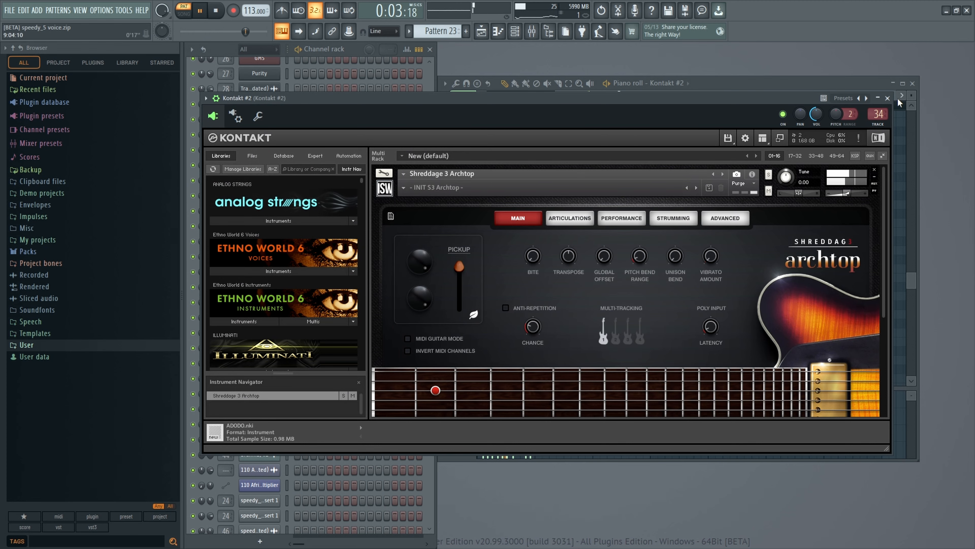
{"action": "left_click", "coordinate": [888, 99]}
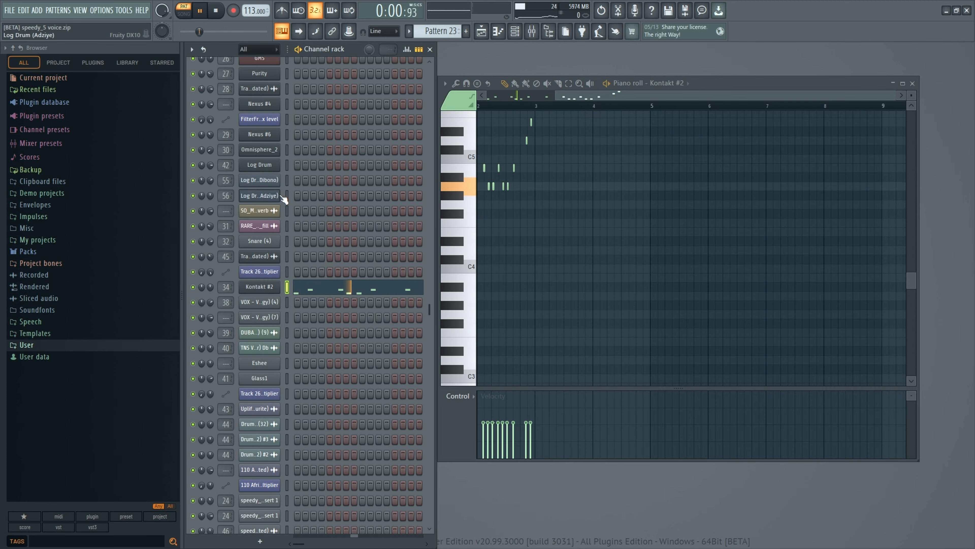
Audition the arrangement from bar 32 in the playlist, and play the Pattern 21 clip on Track 29 on its own.
{"action": "key", "text": "F5"}
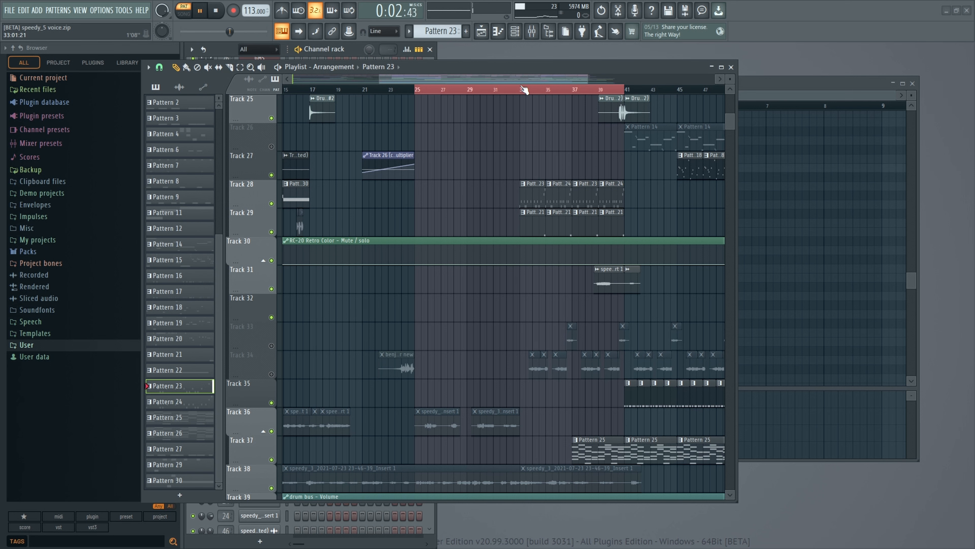
{"action": "left_click_drag", "start_coordinate": [524, 90], "coordinate": [523, 131]}
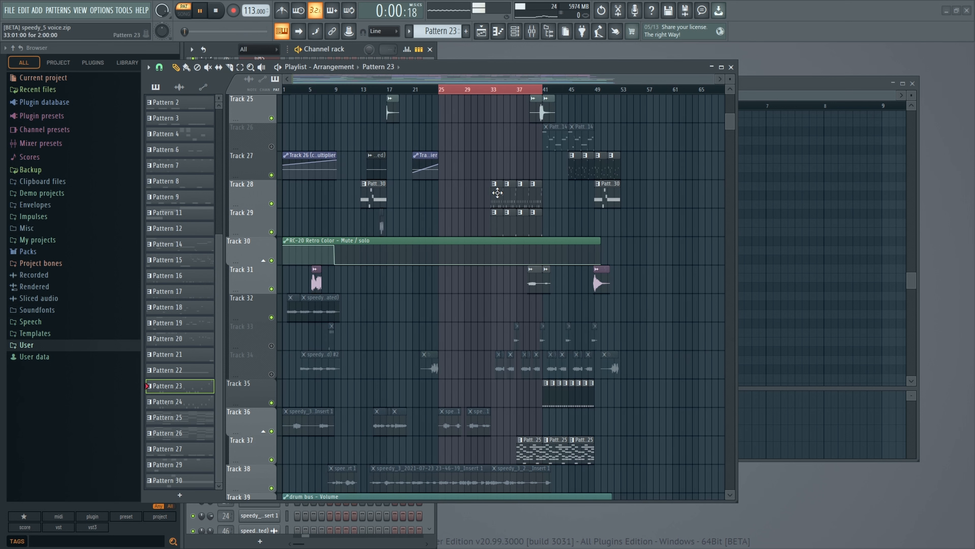
{"action": "left_click", "coordinate": [488, 90]}
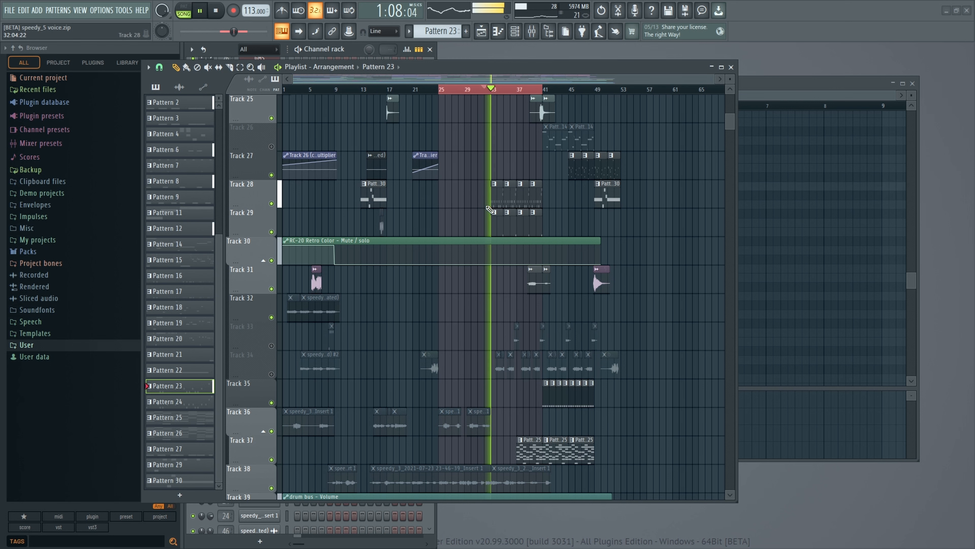
{"action": "scroll", "coordinate": [501, 226], "scroll_direction": "down", "scroll_amount": 3}
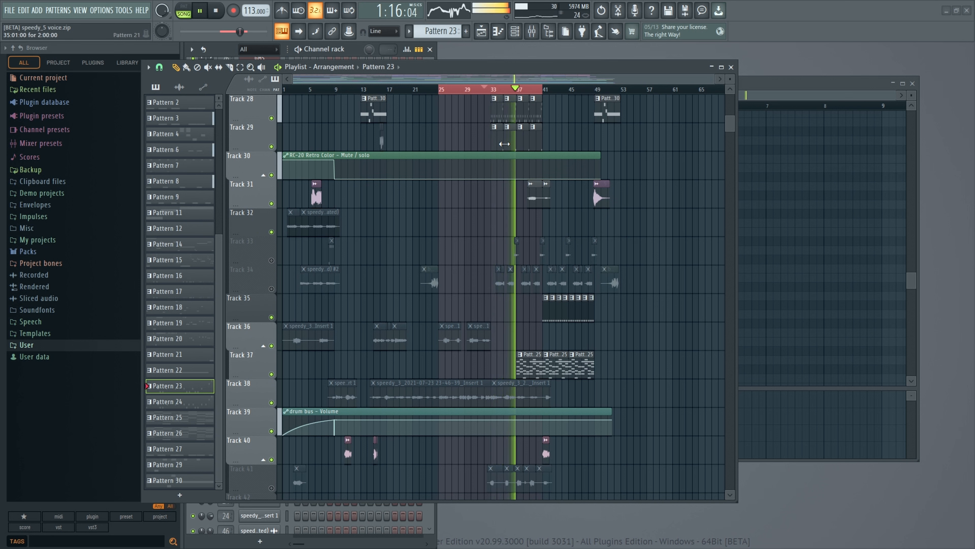
{"action": "key", "text": "space"}
{"action": "double_click", "coordinate": [505, 143]}
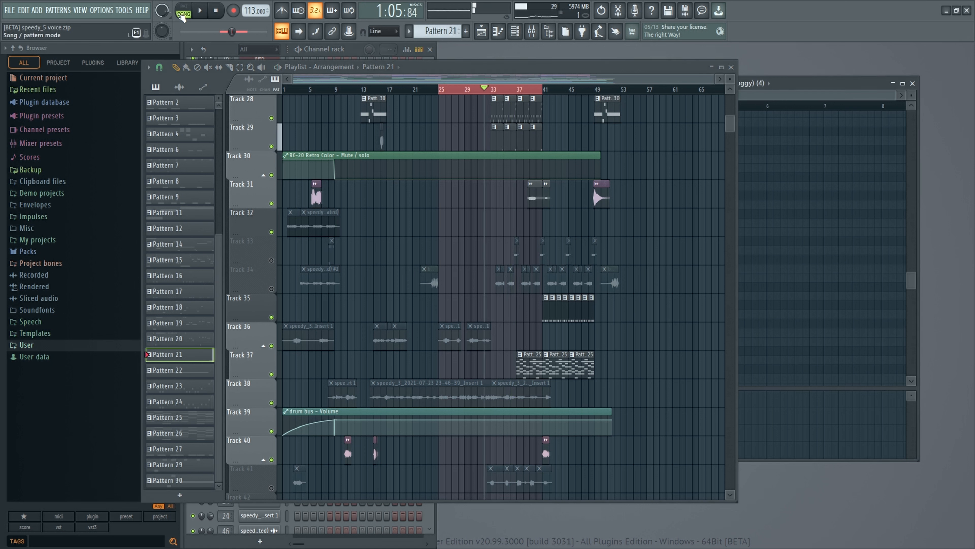
{"action": "left_click", "coordinate": [181, 16]}
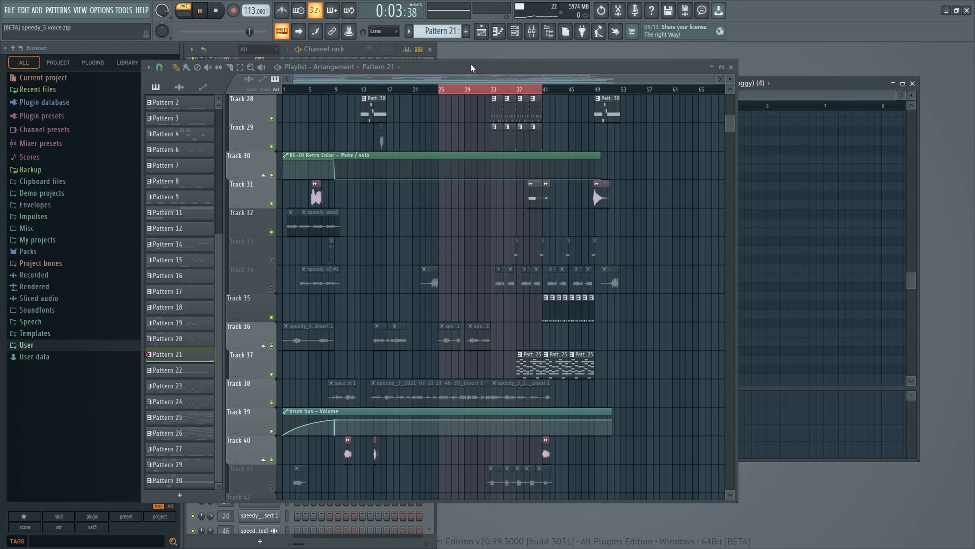
Play the song from bar 33 while viewing the clips on Tracks 33 to 47, and stop playback.
{"action": "left_click", "coordinate": [497, 88]}
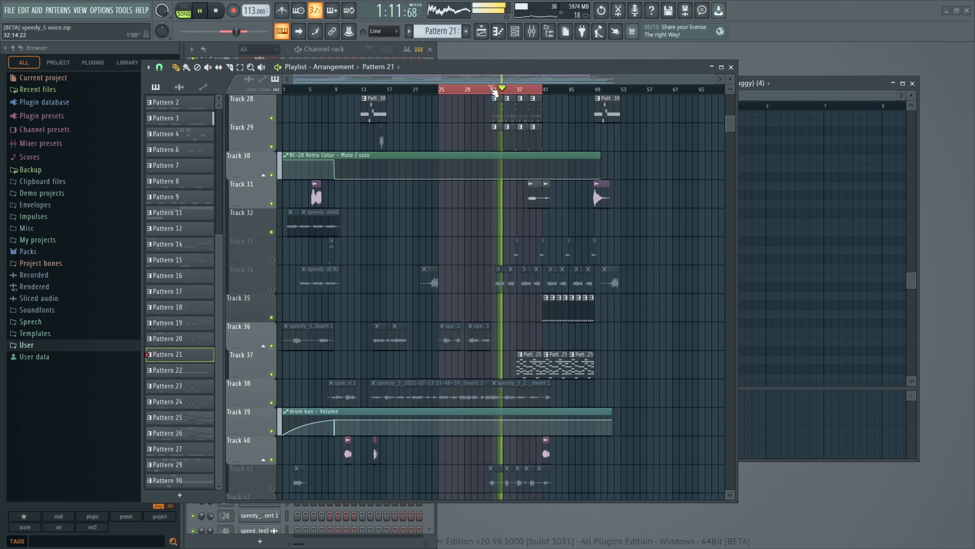
{"action": "scroll", "coordinate": [528, 190], "scroll_direction": "down", "scroll_amount": 5}
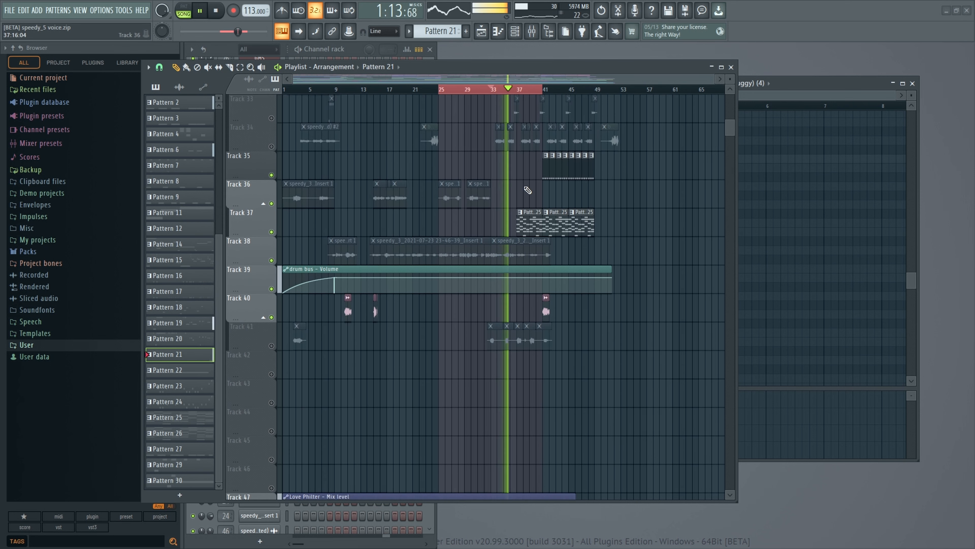
{"action": "key", "text": "space"}
Play the Pattern 25 clip from Track 37 on its own and examine its Purity #2 chord notes in the piano roll.
{"action": "left_click", "coordinate": [526, 214]}
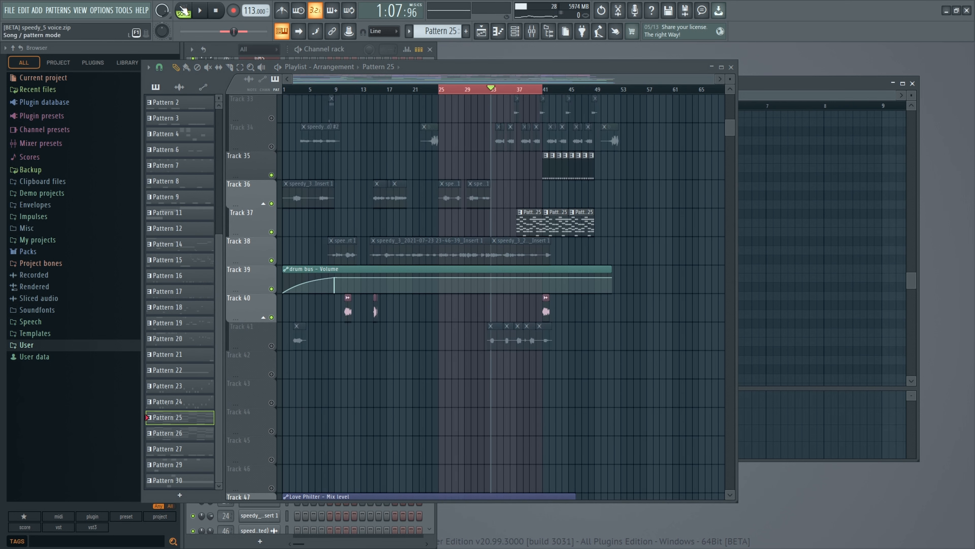
{"action": "left_click", "coordinate": [183, 8]}
{"action": "left_click", "coordinate": [204, 14]}
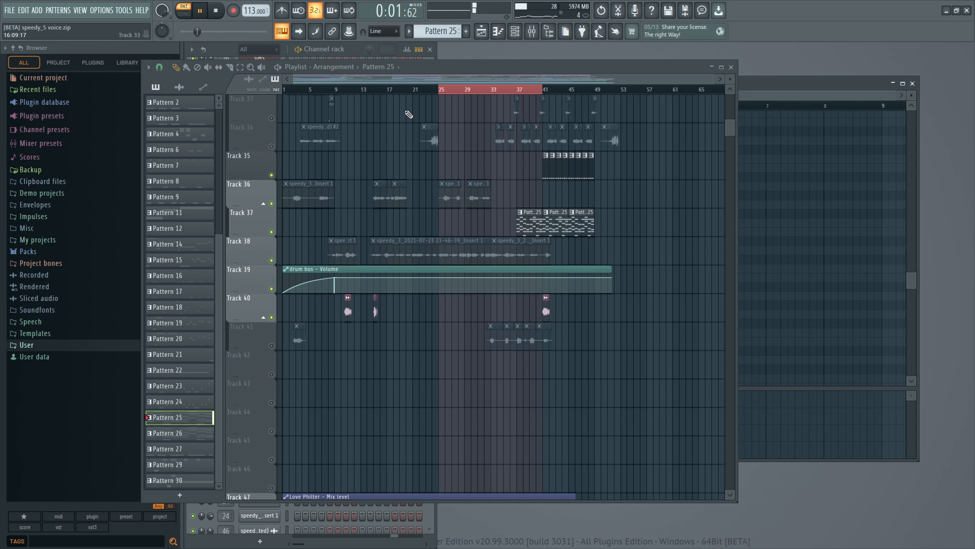
{"action": "left_click", "coordinate": [731, 67]}
{"action": "scroll", "coordinate": [529, 186], "scroll_direction": "up", "scroll_amount": 3}
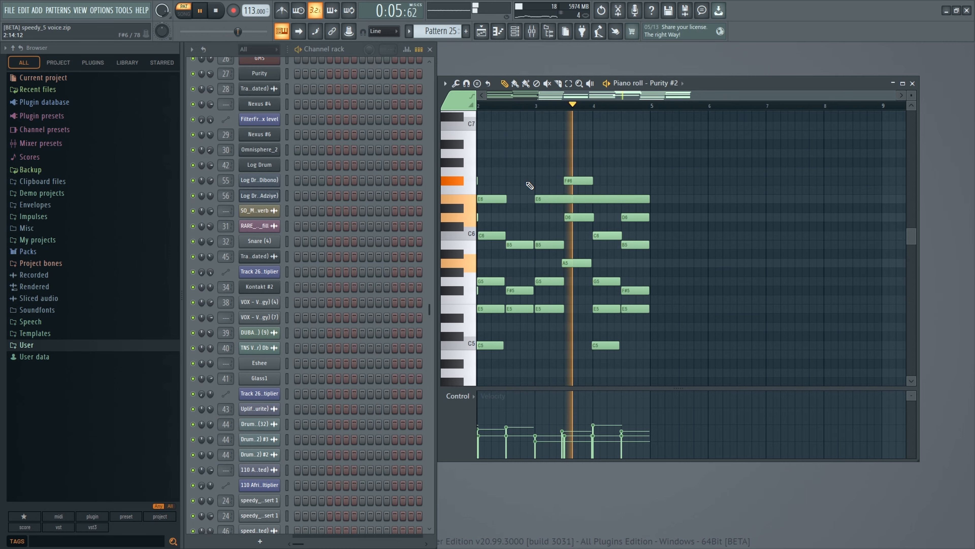
Review the Purity #2 notes of Pattern 25 from bar 1 in the piano roll, and return to the playlist.
{"action": "scroll", "coordinate": [529, 186], "scroll_direction": "down", "scroll_amount": 1}
{"action": "scroll", "coordinate": [530, 185], "scroll_direction": "up", "scroll_amount": 1}
{"action": "scroll", "coordinate": [529, 109], "scroll_direction": "down", "scroll_amount": 1}
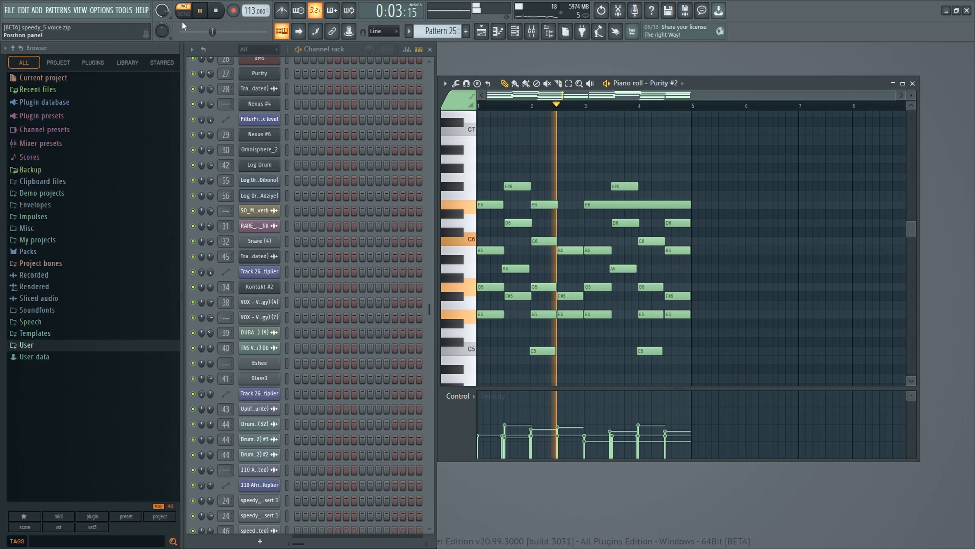
{"action": "key", "text": "F5"}
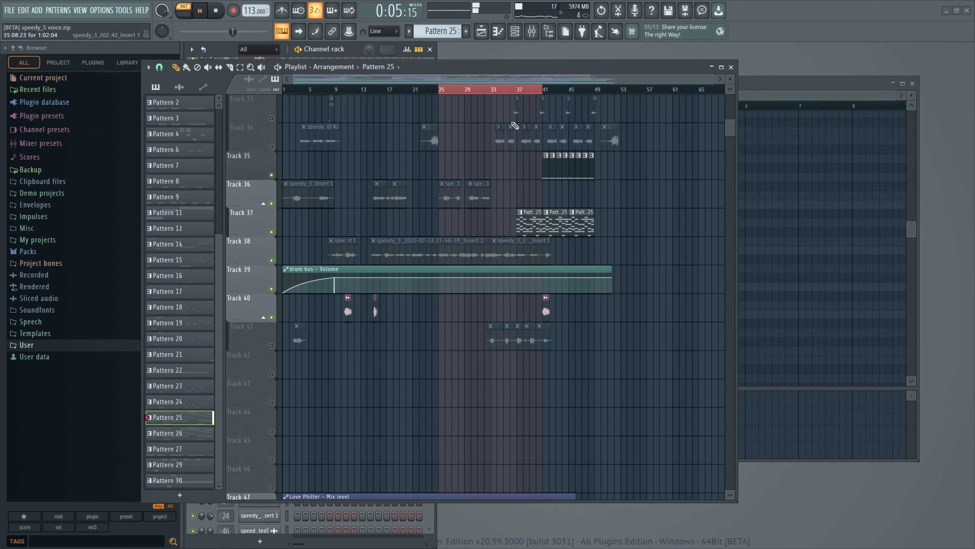
Play the song from about bar 36 and mark a time selection from about bar 38 to bar 50, leaving no clips selected.
{"action": "scroll", "coordinate": [503, 90], "scroll_direction": "up", "scroll_amount": 3}
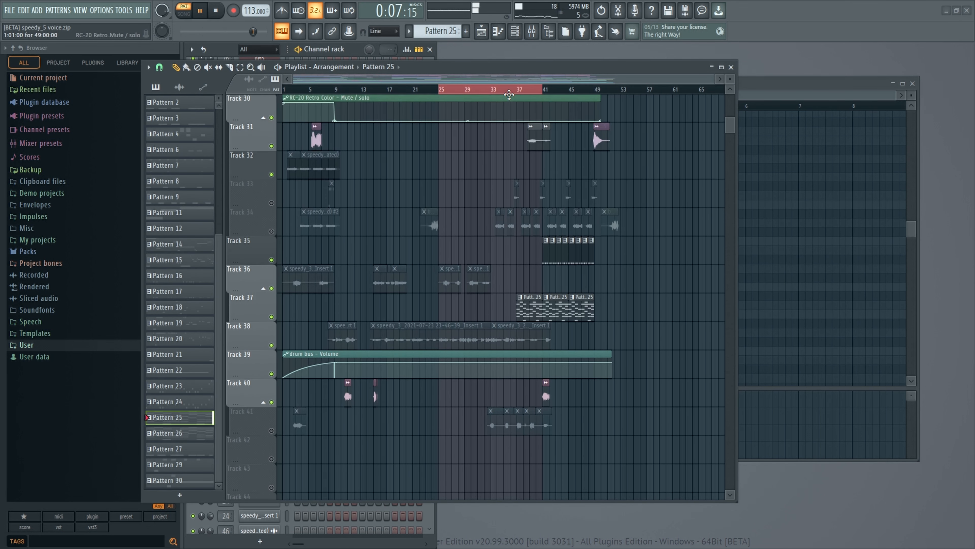
{"action": "left_click", "coordinate": [514, 90]}
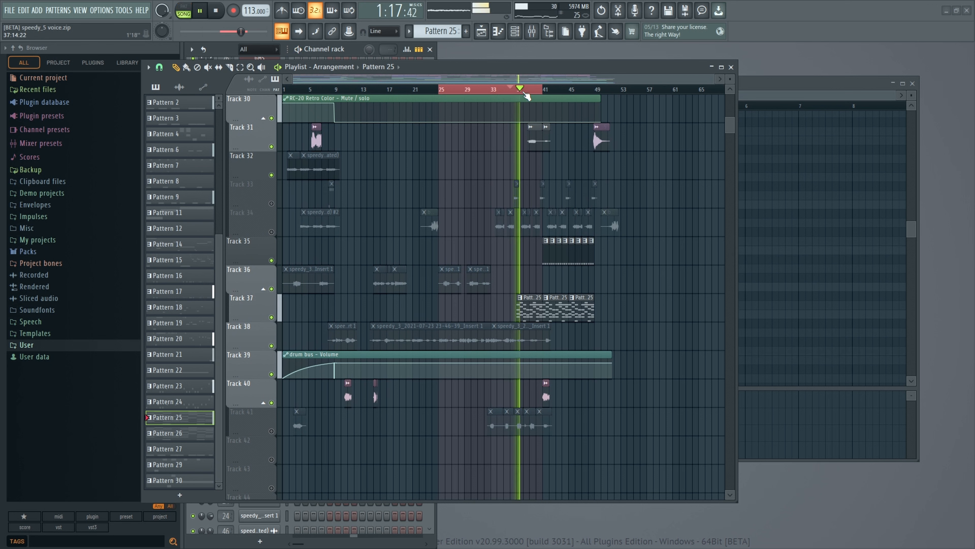
{"action": "left_click_drag", "start_coordinate": [529, 93], "coordinate": [600, 117]}
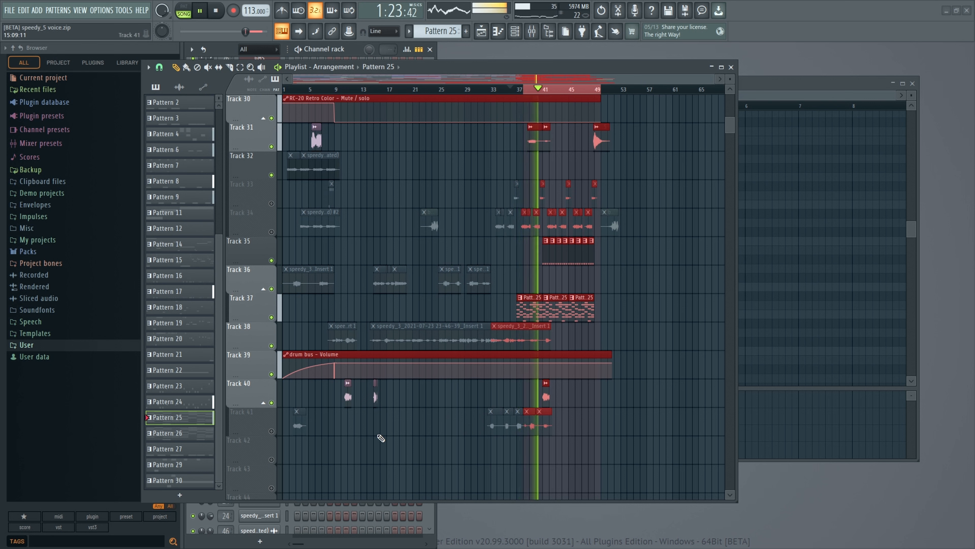
{"action": "left_click", "coordinate": [395, 428], "text": "ctrl"}
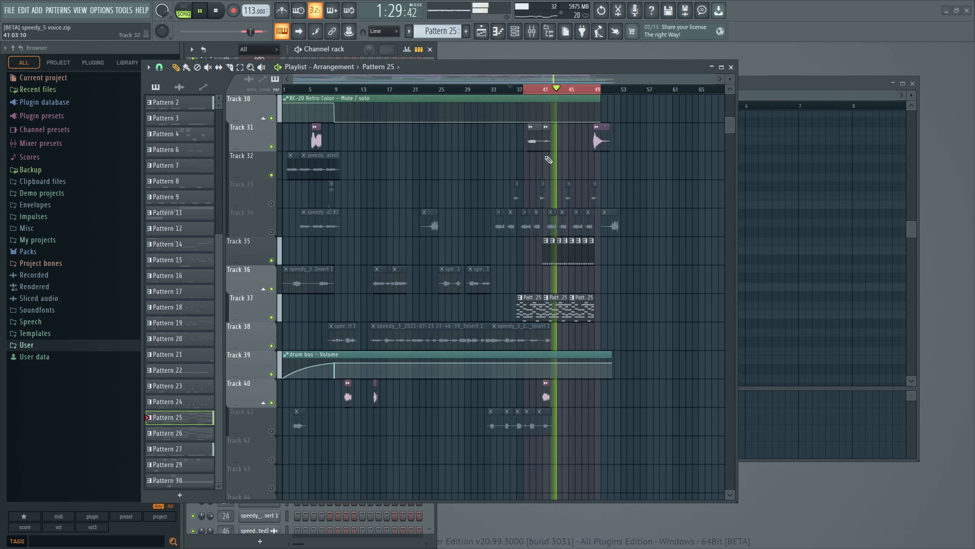
Stop the song, play the Pattern 27 clip from Track 35 on its own, and view its Glass1 notes with the playlist closed.
{"action": "scroll", "coordinate": [572, 220], "scroll_direction": "down", "scroll_amount": 4}
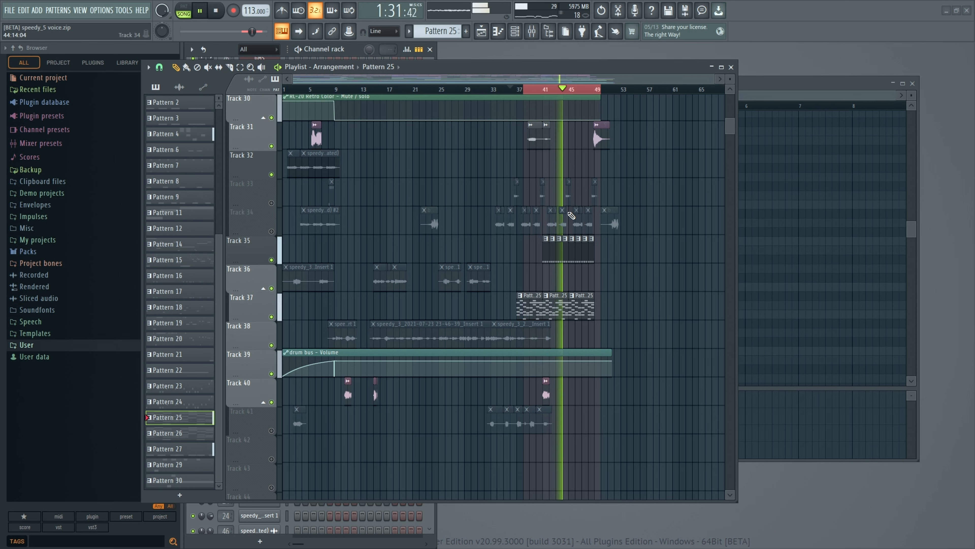
{"action": "key", "text": "space"}
{"action": "left_click", "coordinate": [557, 139]}
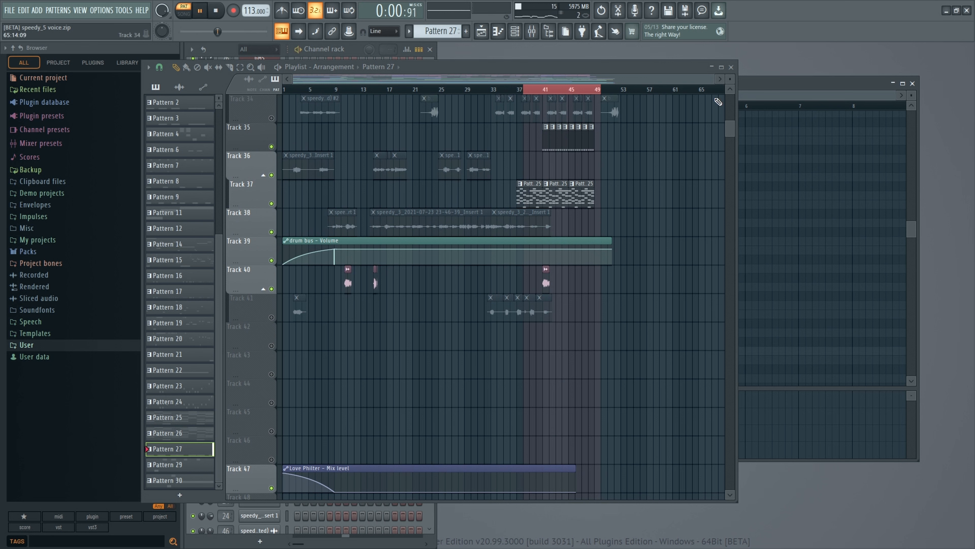
{"action": "left_click", "coordinate": [730, 66]}
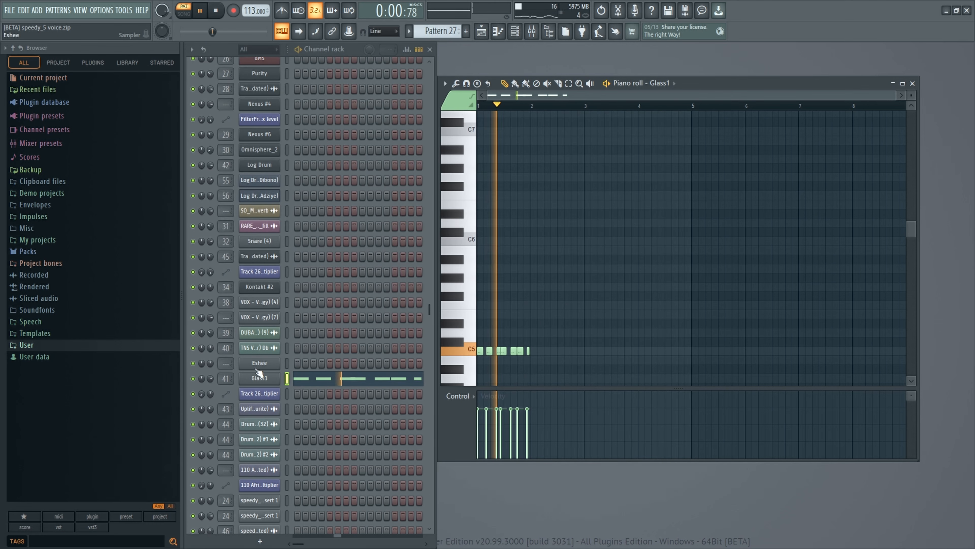
View the Glass1 channel's sampler settings and check its mixer track 41 for effects, leaving the mixer closed.
{"action": "left_click", "coordinate": [258, 378]}
{"action": "left_click", "coordinate": [227, 129]}
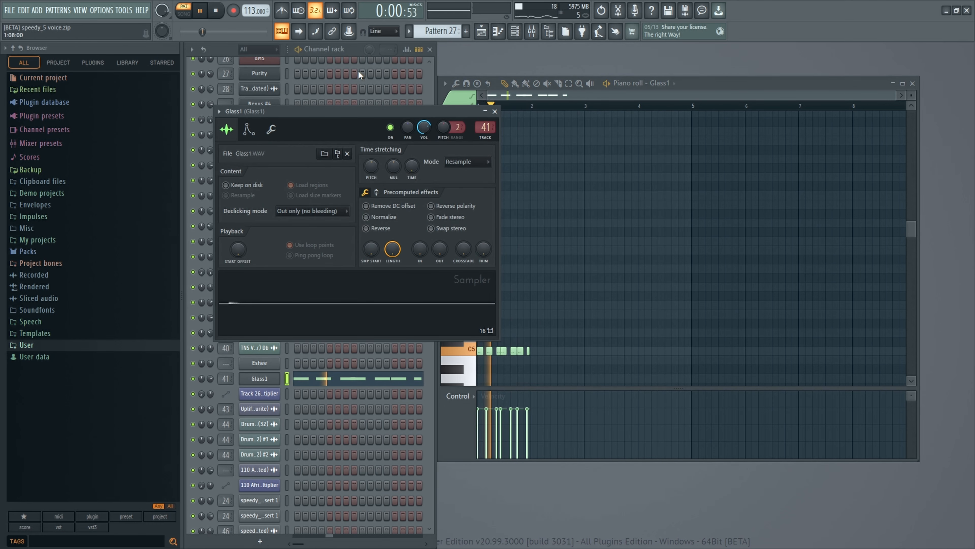
{"action": "left_click", "coordinate": [536, 32]}
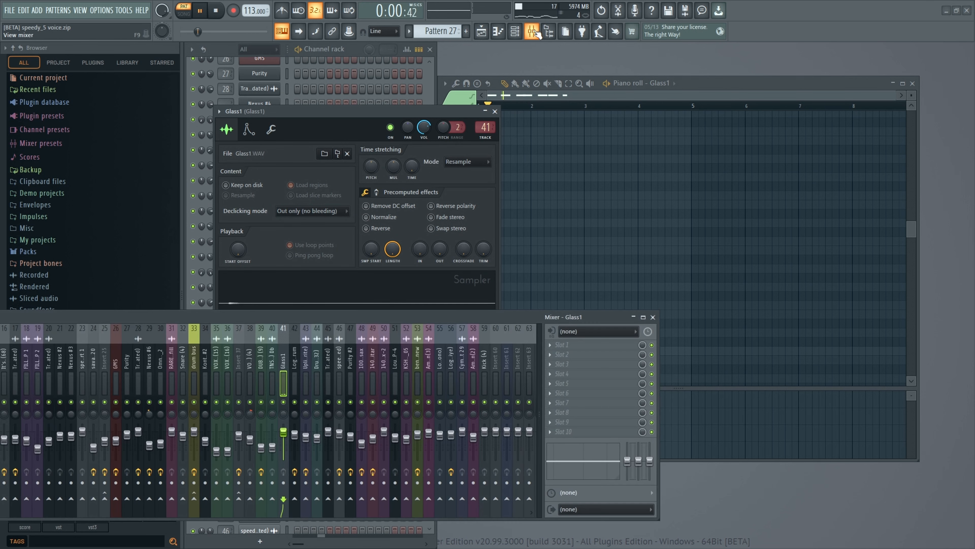
{"action": "left_click", "coordinate": [536, 32]}
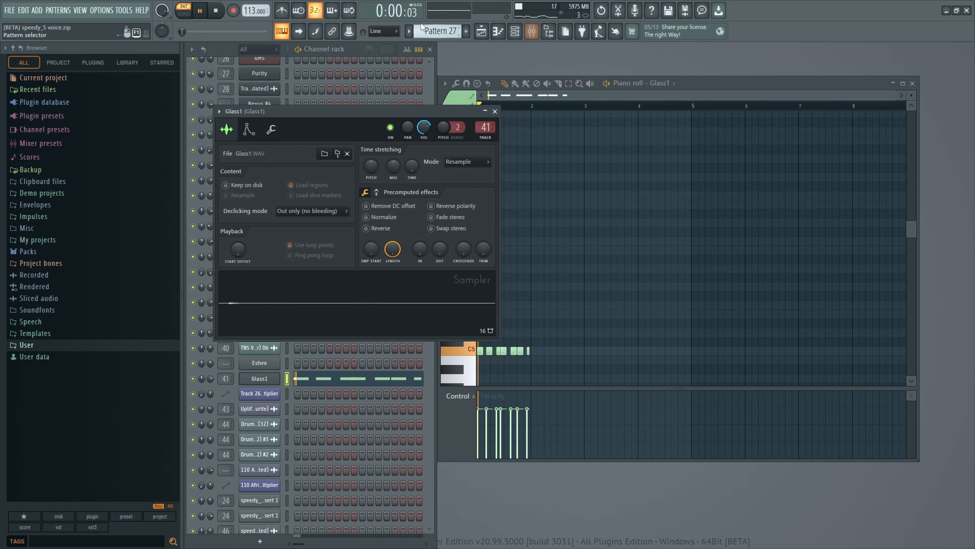
Reopen the playlist, play the song from bar 38 while viewing the lower tracks, and stop playback.
{"action": "key", "text": "F5"}
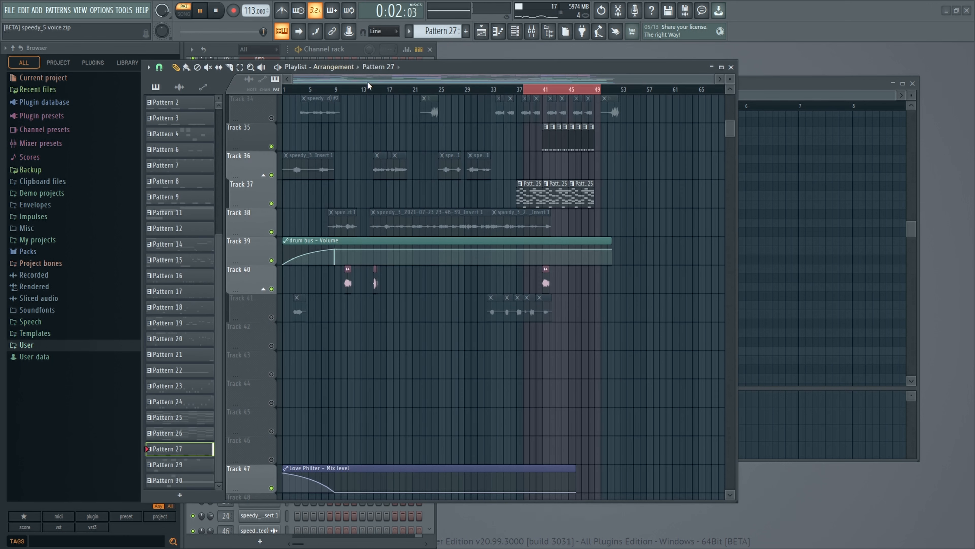
{"action": "left_click", "coordinate": [526, 90]}
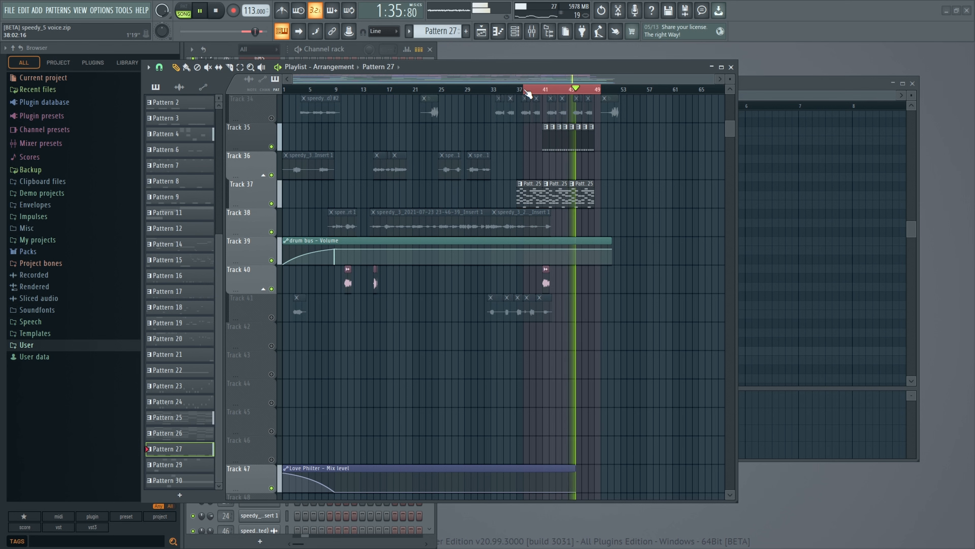
{"action": "scroll", "coordinate": [641, 181], "scroll_direction": "up", "scroll_amount": 5}
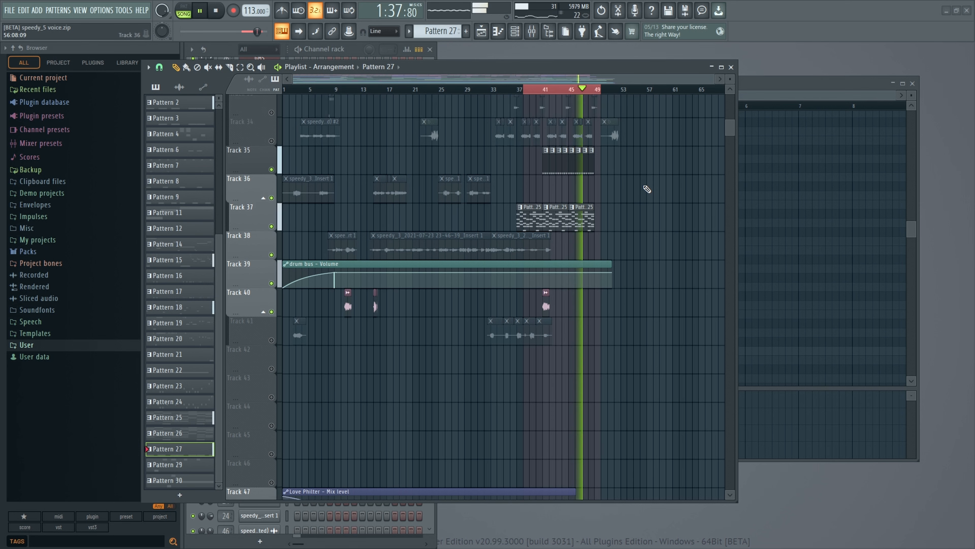
{"action": "key", "text": "space"}
Pick the Pattern 15 clip on Track 22 and the Pattern 18 clip on Track 27 in the playlist.
{"action": "scroll", "coordinate": [653, 184], "scroll_direction": "up", "scroll_amount": 5}
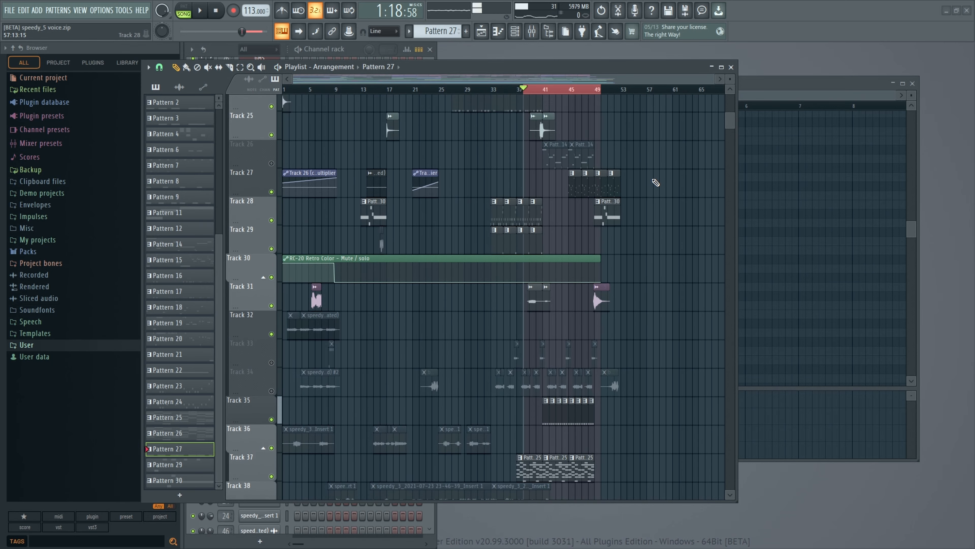
{"action": "scroll", "coordinate": [652, 184], "scroll_direction": "up", "scroll_amount": 5}
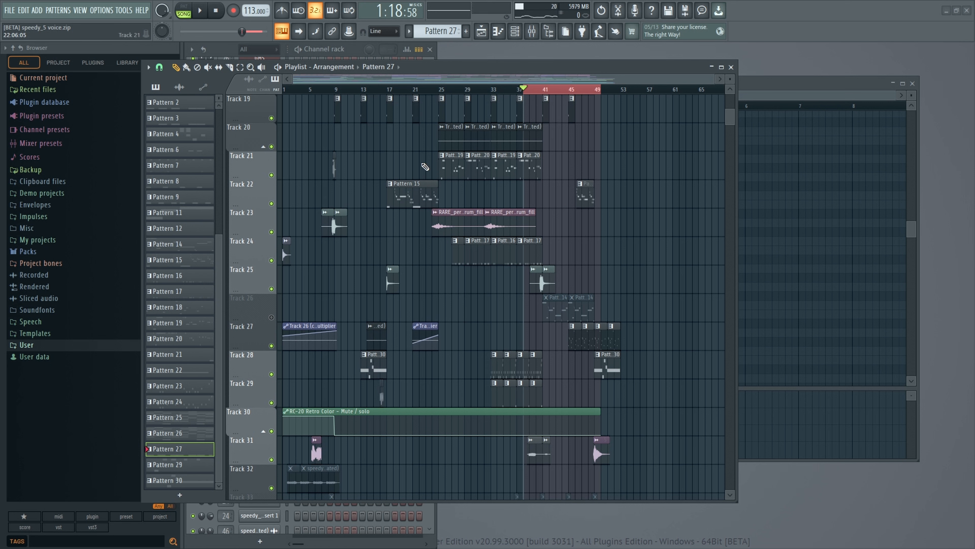
{"action": "left_click", "coordinate": [587, 195]}
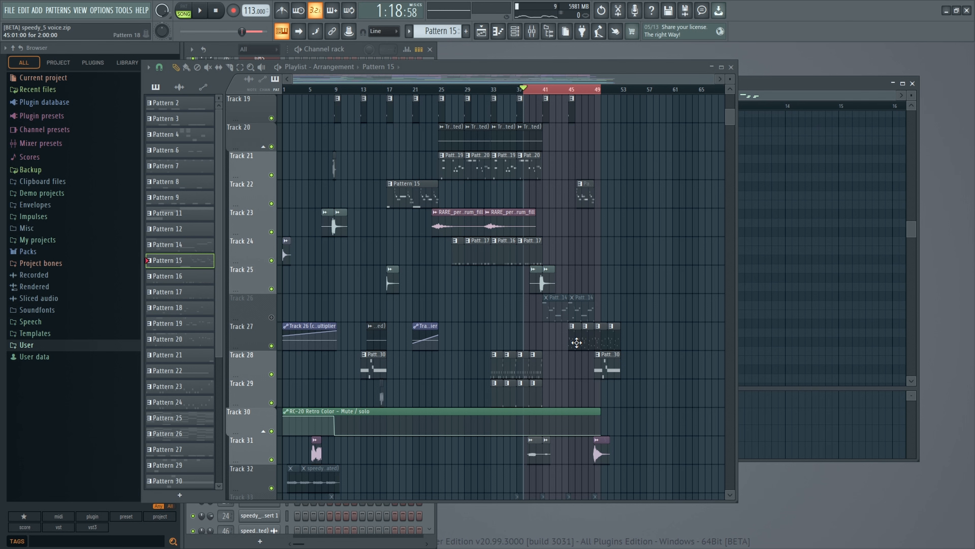
{"action": "left_click", "coordinate": [576, 342]}
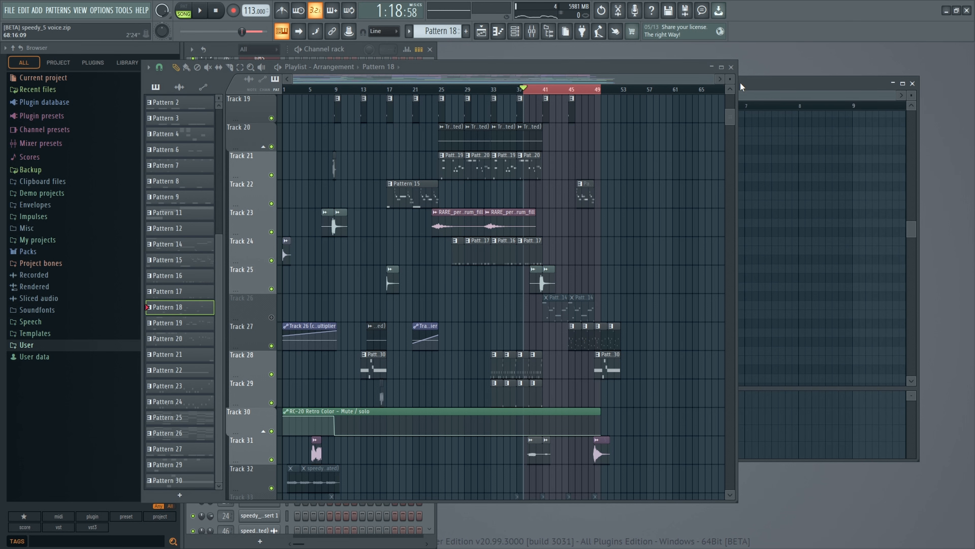
Play Pattern 18 on its own, examine its Chromaphone 2 notes, and close the piano roll and the Log Drum (Adziye) plugin.
{"action": "left_click", "coordinate": [732, 67]}
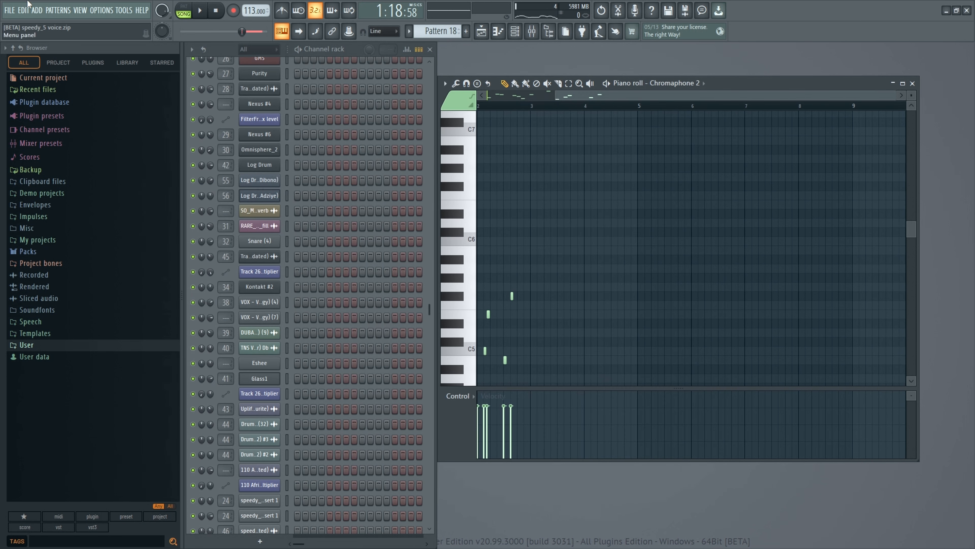
{"action": "left_click", "coordinate": [188, 11]}
{"action": "key", "text": "space"}
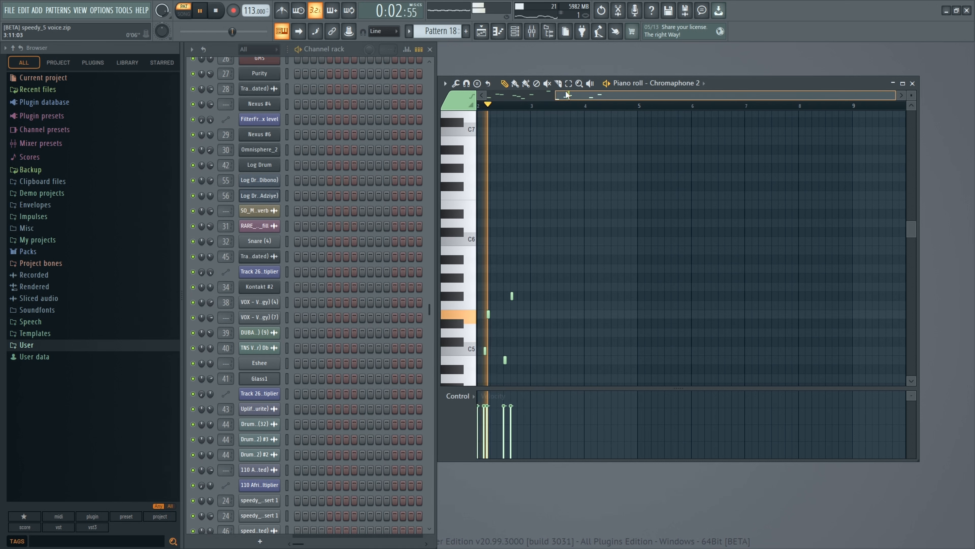
{"action": "scroll", "coordinate": [576, 153], "scroll_direction": "down", "scroll_amount": 5}
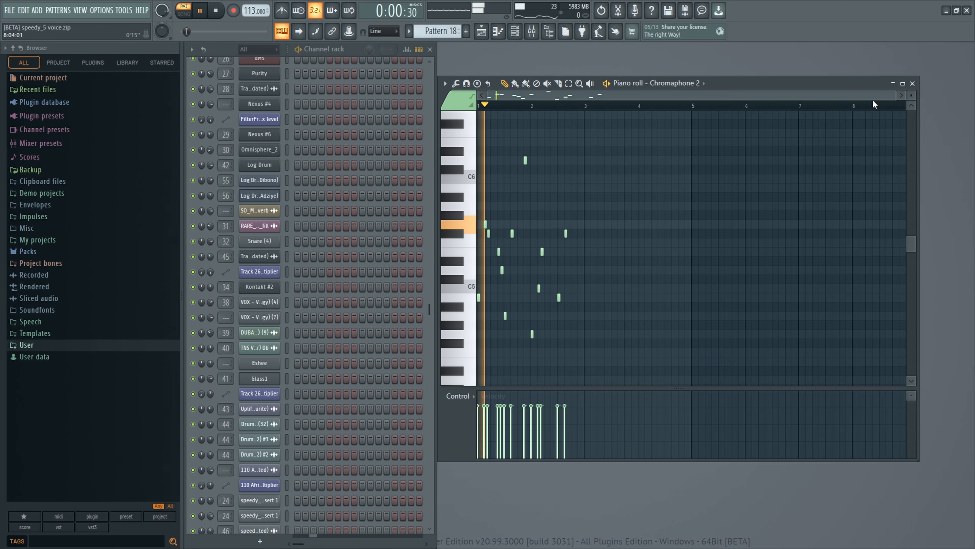
{"action": "left_click", "coordinate": [913, 82]}
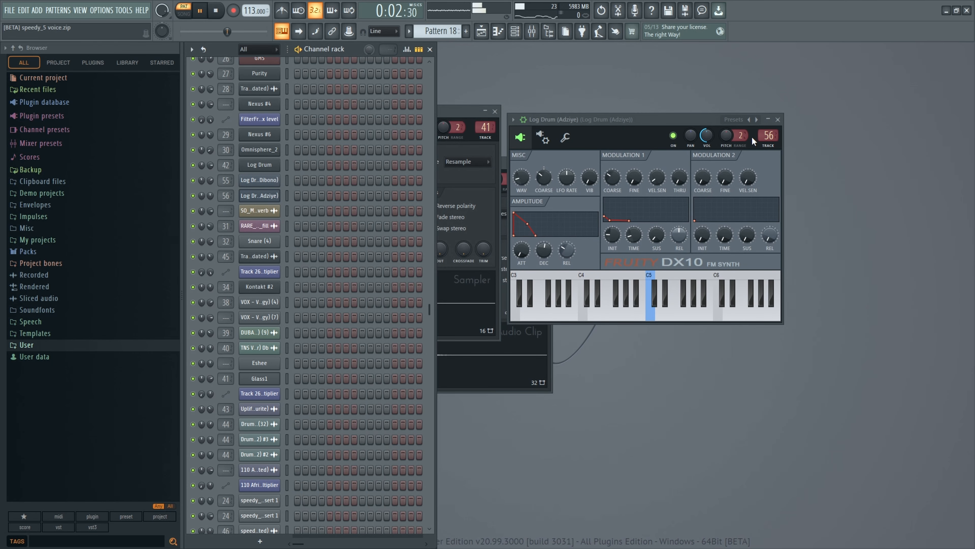
{"action": "left_click", "coordinate": [778, 120]}
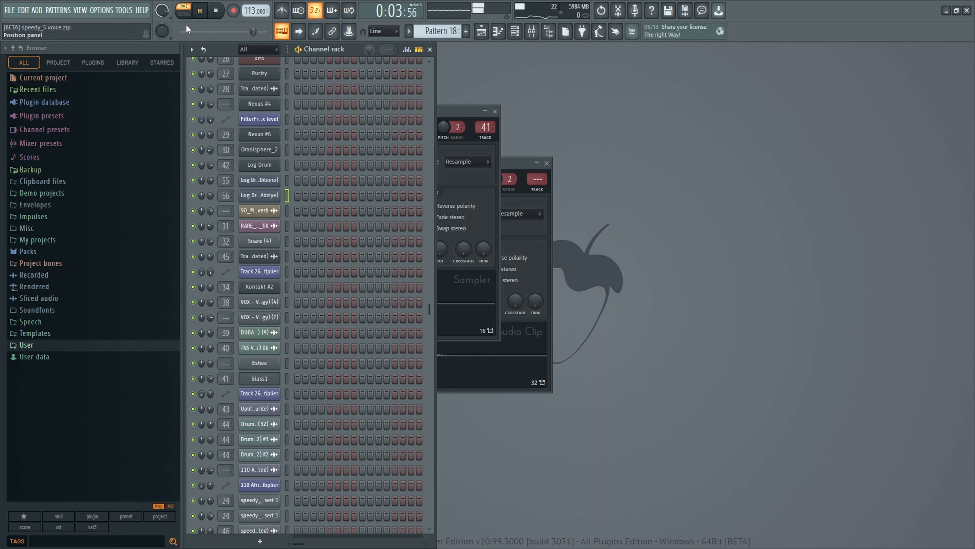
Return to the playlist, audition the arrangement from about bar 45, and stop playback.
{"action": "key", "text": "F5"}
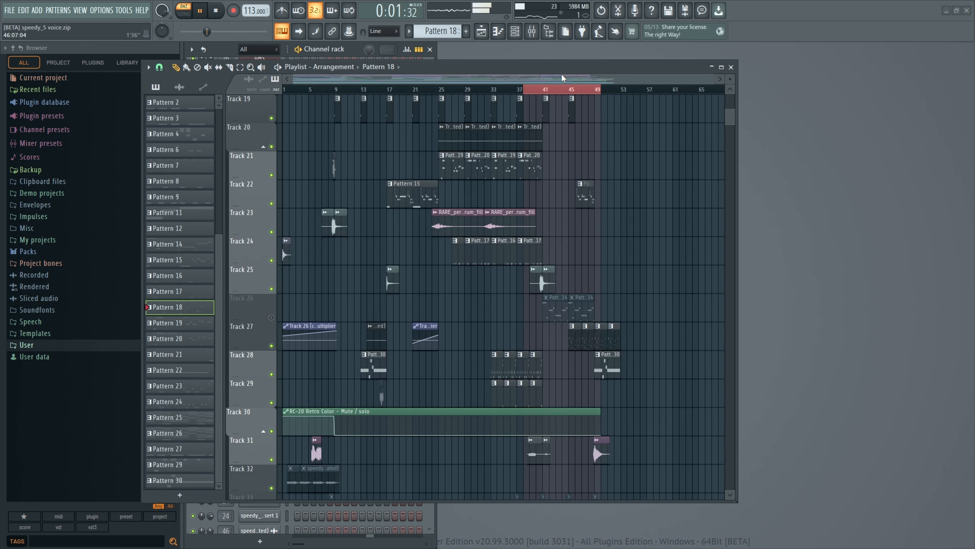
{"action": "left_click", "coordinate": [567, 90]}
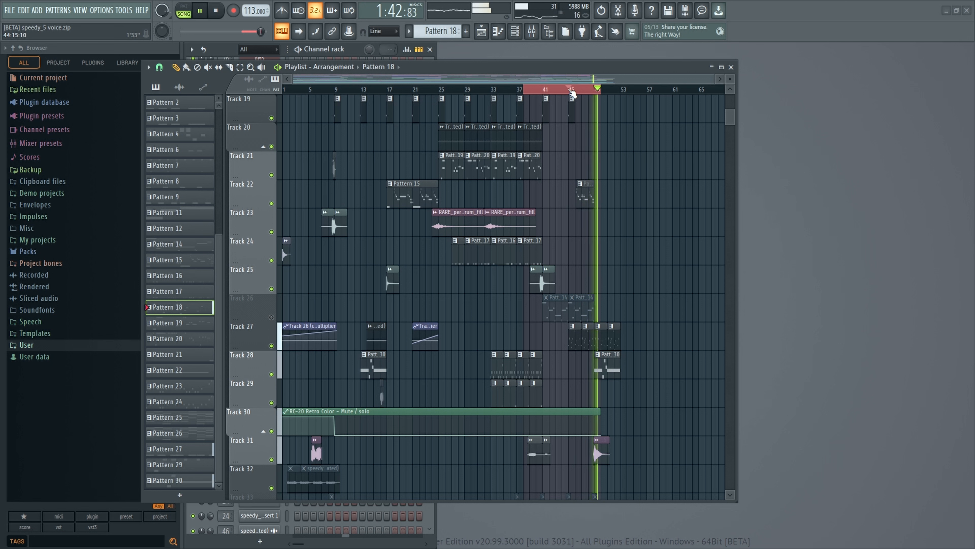
{"action": "key", "text": "space"}
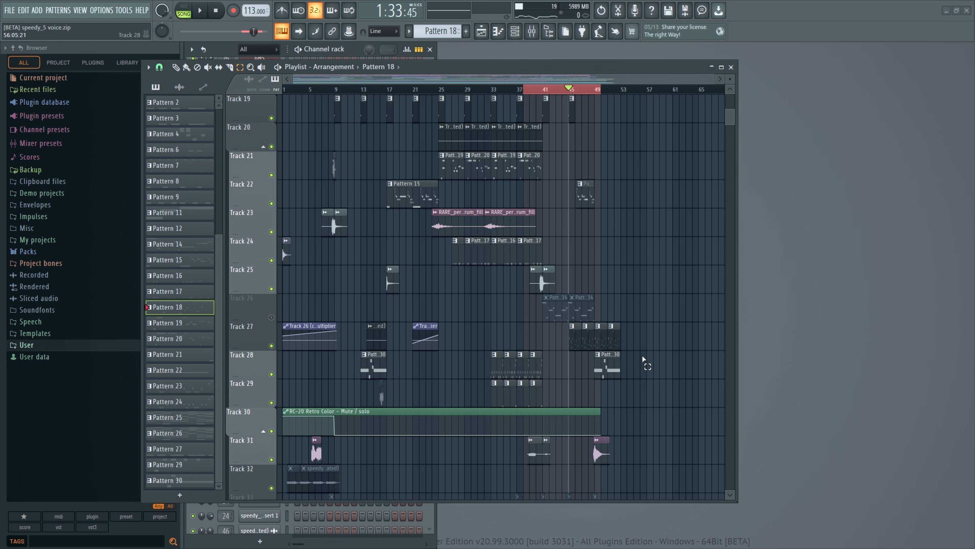
Clear the time selection in the playlist and play the song from about bar 45.
{"action": "scroll", "coordinate": [623, 364], "scroll_direction": "down", "scroll_amount": 6}
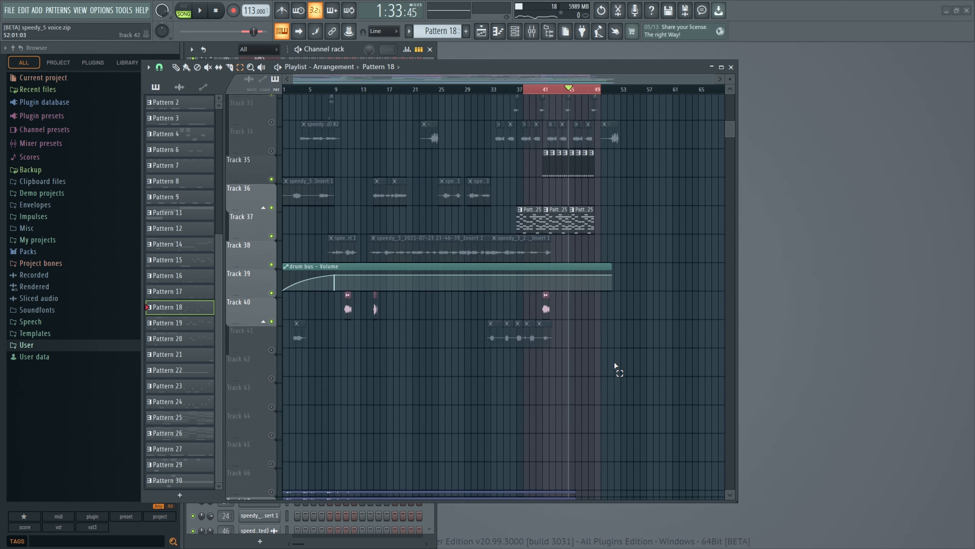
{"action": "left_click", "coordinate": [523, 87]}
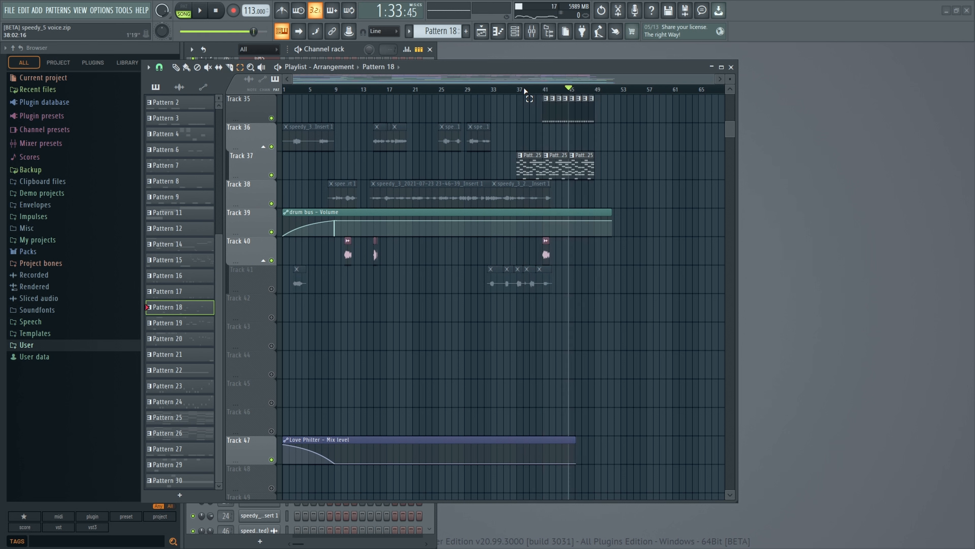
{"action": "key", "text": "space"}
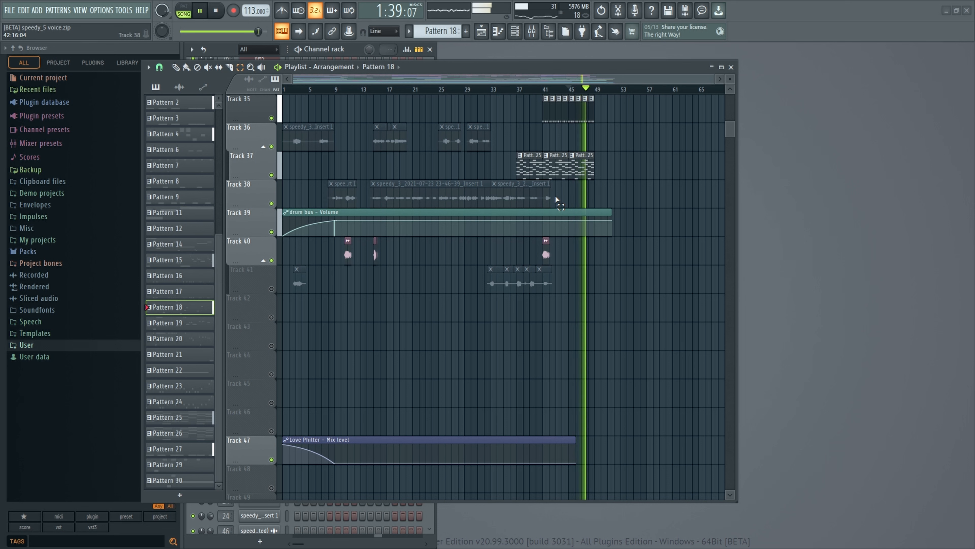
Unmute Track 34, stop playback, and unmute Track 33 in the playlist.
{"action": "scroll", "coordinate": [555, 195], "scroll_direction": "up", "scroll_amount": 1}
{"action": "scroll", "coordinate": [555, 199], "scroll_direction": "up", "scroll_amount": 12}
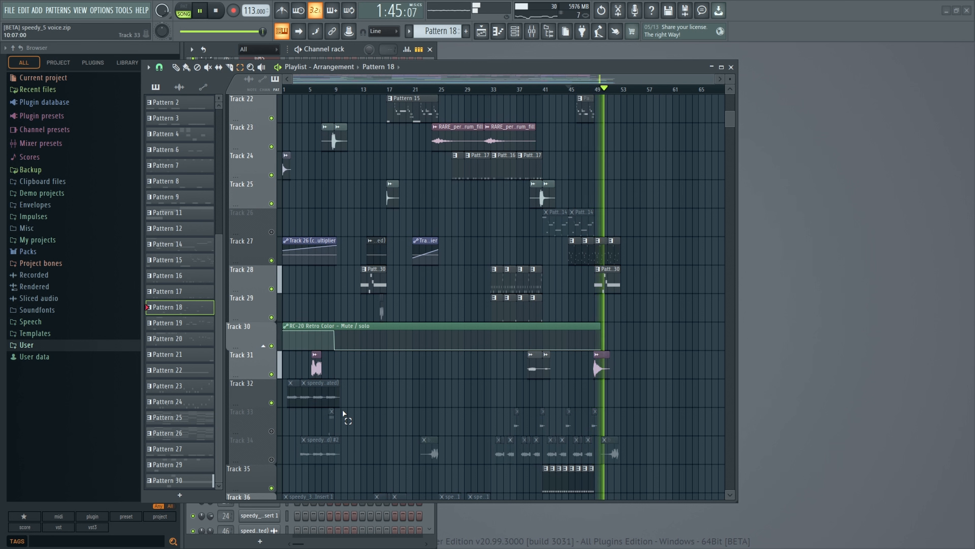
{"action": "left_click", "coordinate": [279, 447]}
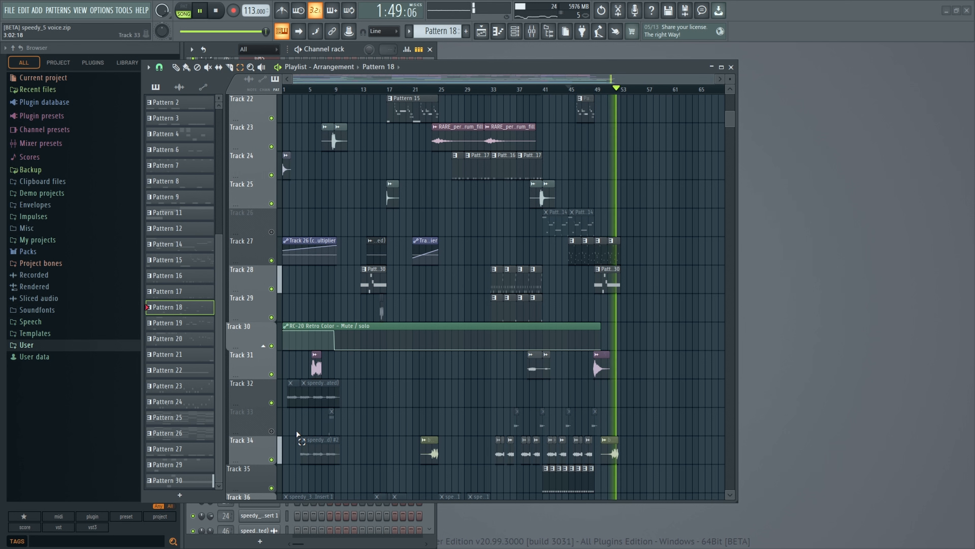
{"action": "key", "text": "ctrl+s"}
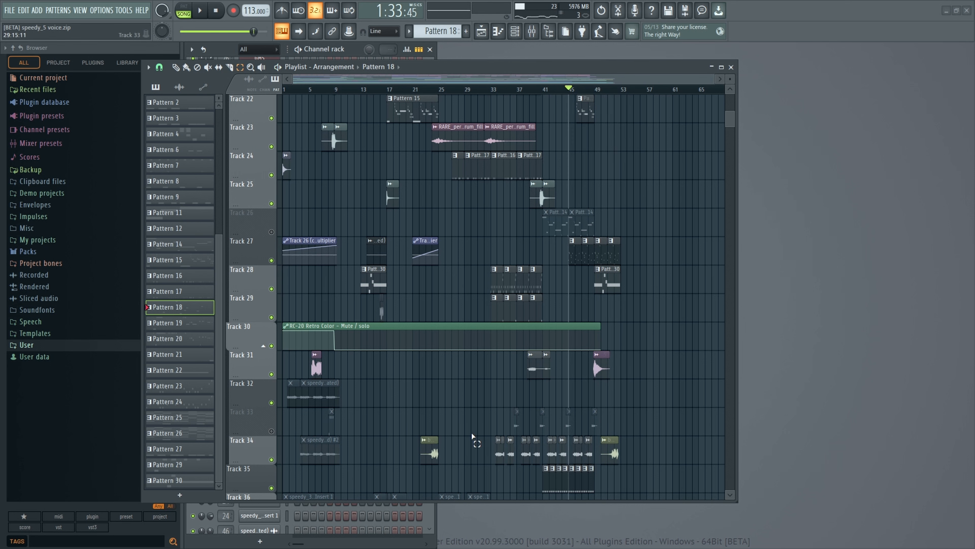
{"action": "scroll", "coordinate": [280, 415], "scroll_direction": "down", "scroll_amount": 1}
{"action": "left_click", "coordinate": [271, 402]}
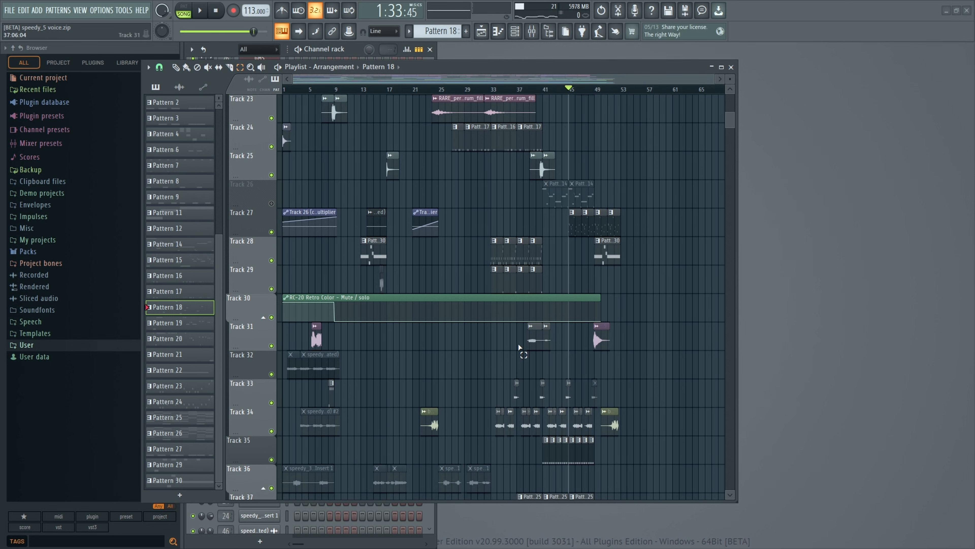
{"action": "scroll", "coordinate": [519, 347], "scroll_direction": "down", "scroll_amount": 3}
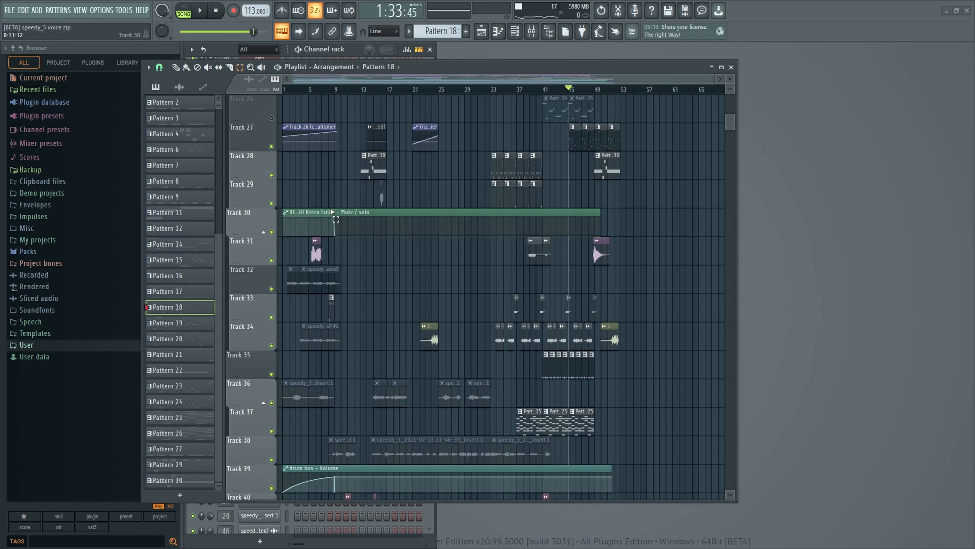
Unmute Track 41 and look over the automation clips on the tracks below it.
{"action": "scroll", "coordinate": [426, 325], "scroll_direction": "down", "scroll_amount": 11}
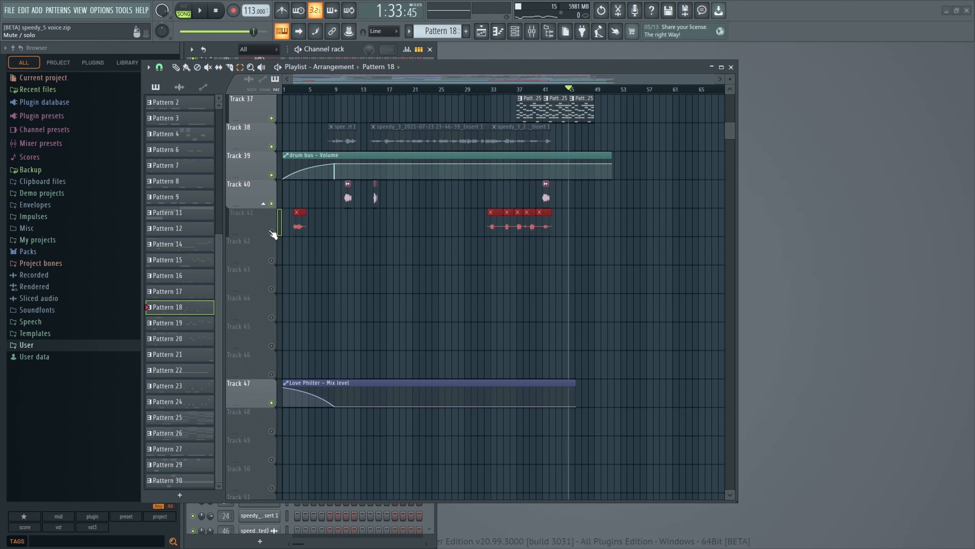
{"action": "left_click", "coordinate": [272, 232]}
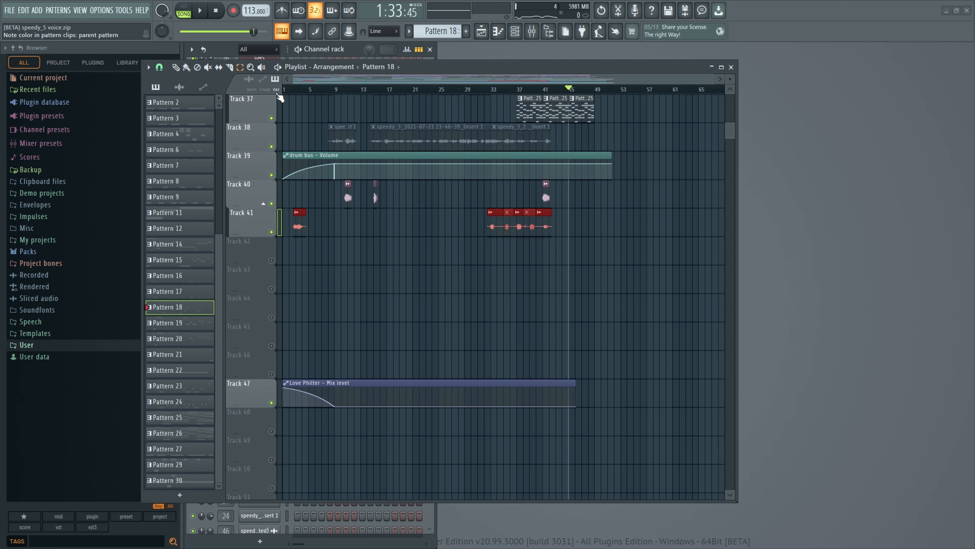
{"action": "scroll", "coordinate": [532, 263], "scroll_direction": "down", "scroll_amount": 12}
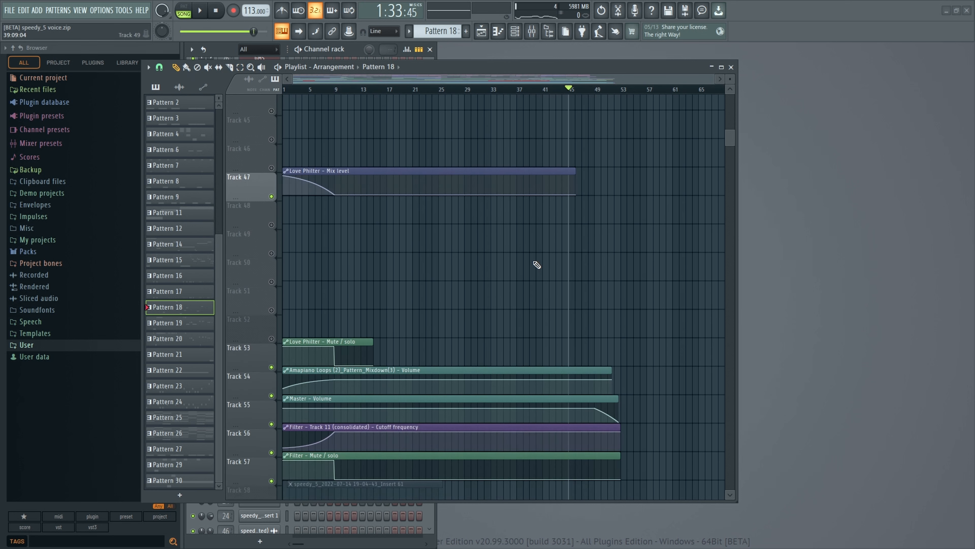
{"action": "scroll", "coordinate": [528, 259], "scroll_direction": "down", "scroll_amount": 4}
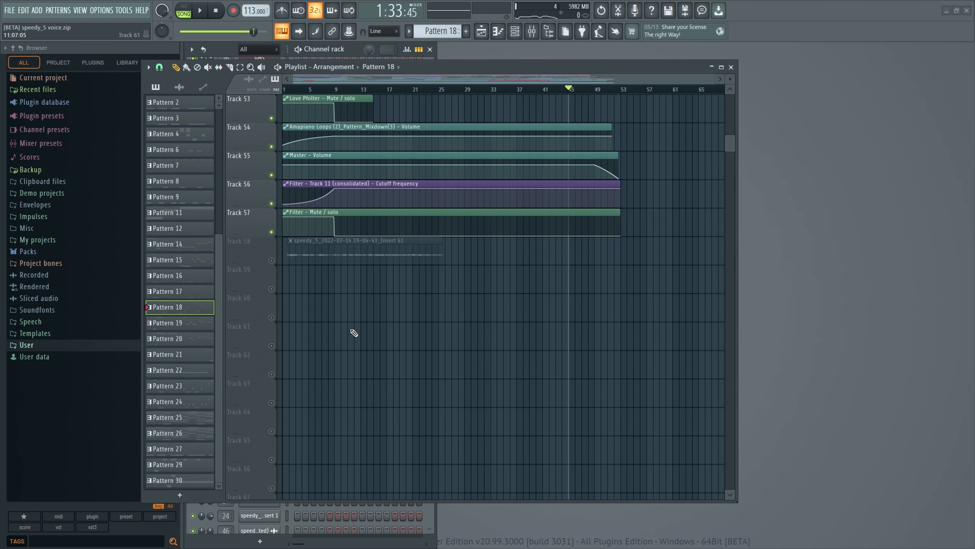
{"action": "scroll", "coordinate": [430, 277], "scroll_direction": "up", "scroll_amount": 20}
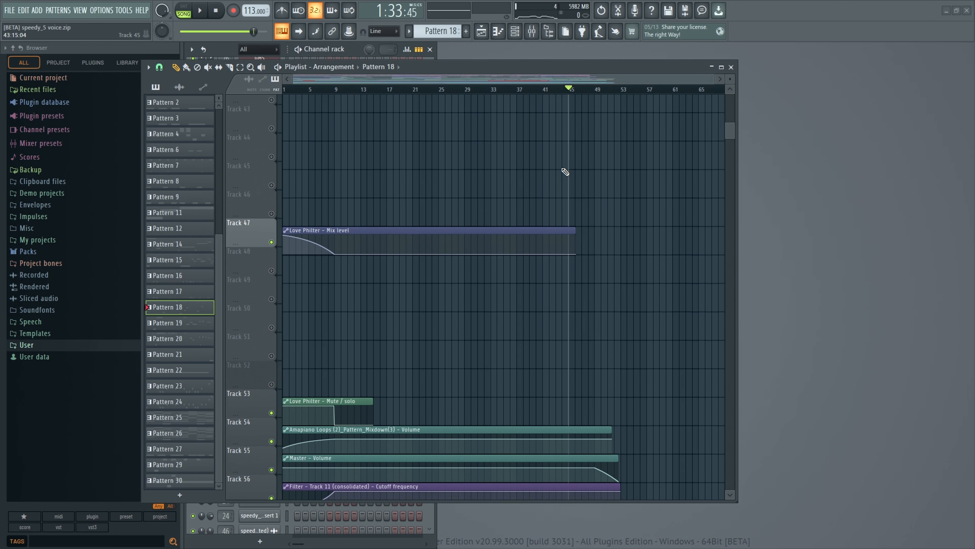
Play the song from about bar 33 to audition the Track 41 clips in context, and stop playback.
{"action": "scroll", "coordinate": [550, 150], "scroll_direction": "up", "scroll_amount": 2}
{"action": "left_click", "coordinate": [492, 89]}
{"action": "key", "text": "space"}
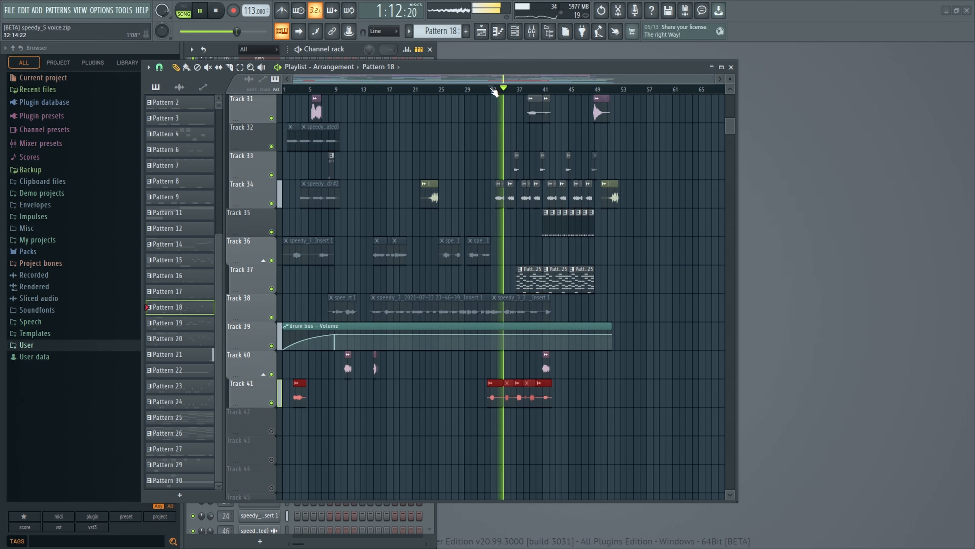
{"action": "scroll", "coordinate": [625, 273], "scroll_direction": "down", "scroll_amount": 4}
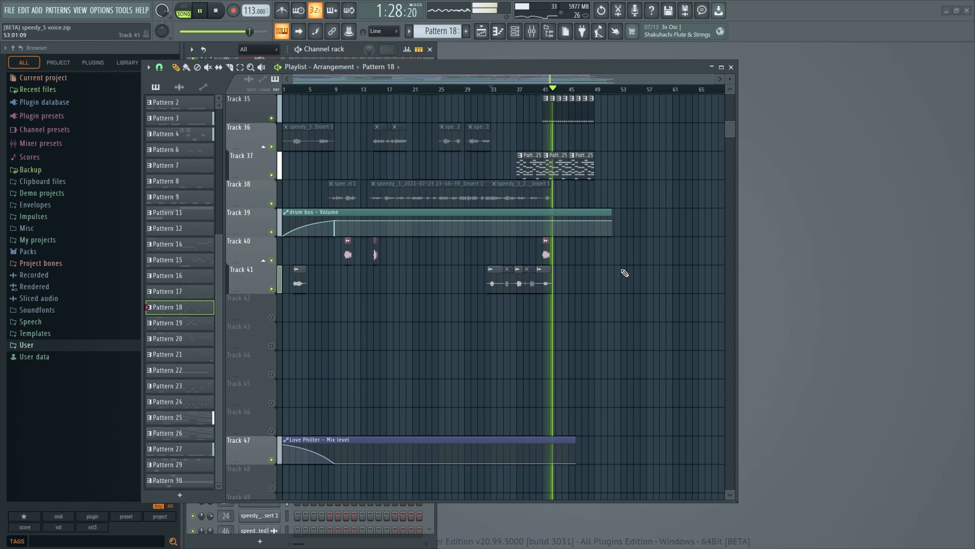
{"action": "scroll", "coordinate": [625, 273], "scroll_direction": "up", "scroll_amount": 10}
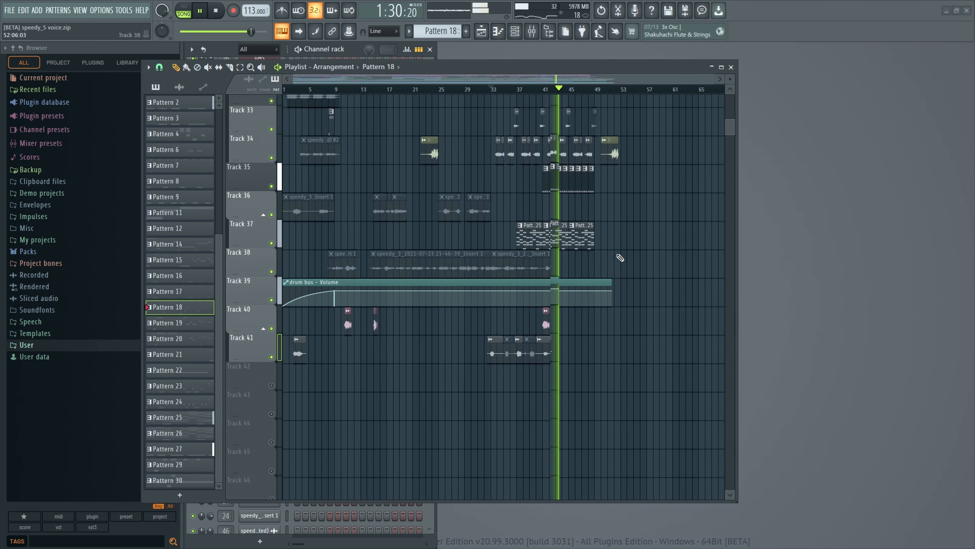
{"action": "scroll", "coordinate": [614, 209], "scroll_direction": "up", "scroll_amount": 4}
{"action": "key", "text": "space"}
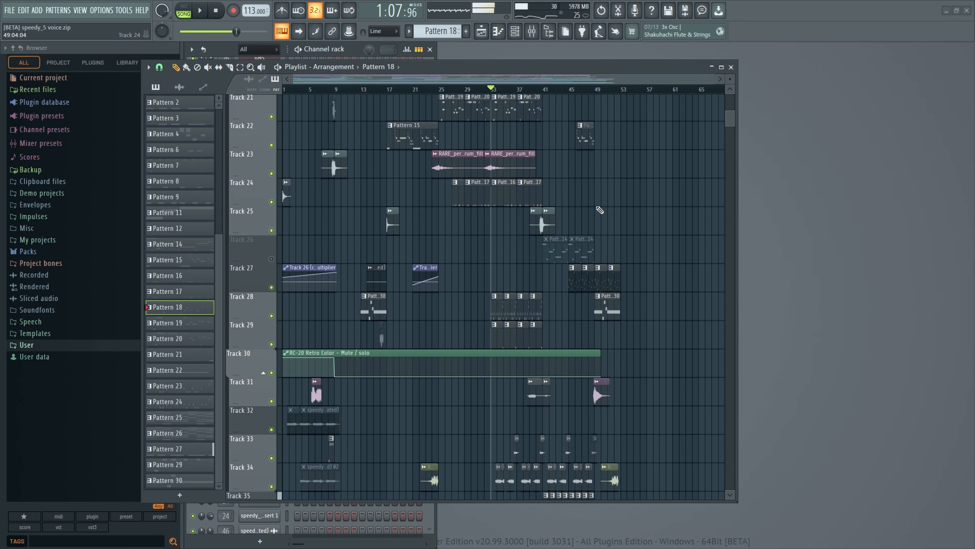
Unmute Track 26 and play the song from about bar 39.
{"action": "left_click", "coordinate": [271, 261]}
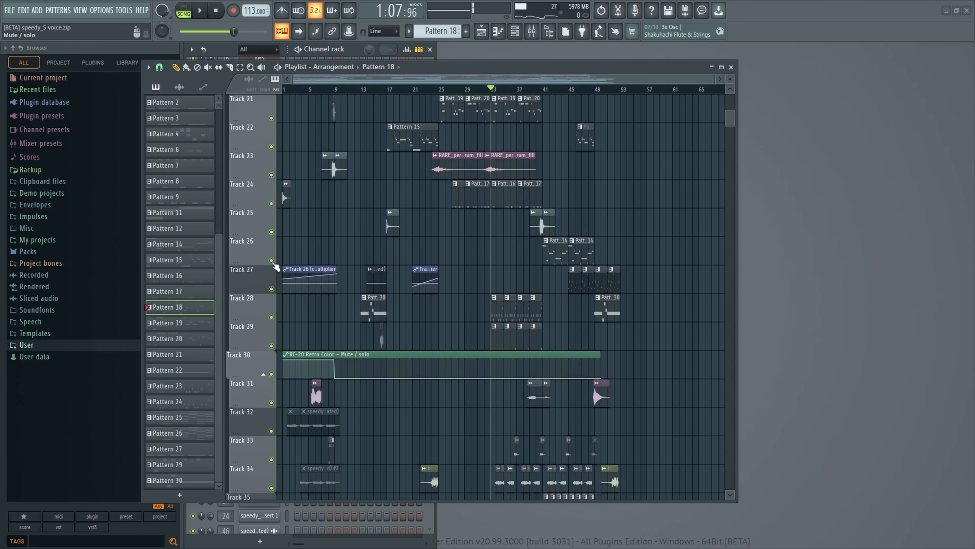
{"action": "scroll", "coordinate": [612, 215], "scroll_direction": "up", "scroll_amount": 6}
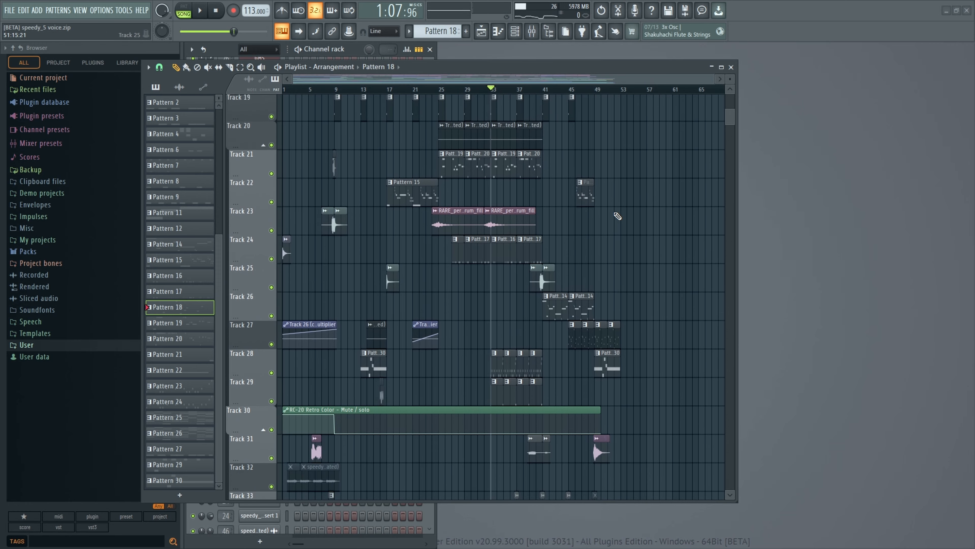
{"action": "scroll", "coordinate": [617, 217], "scroll_direction": "down", "scroll_amount": 1}
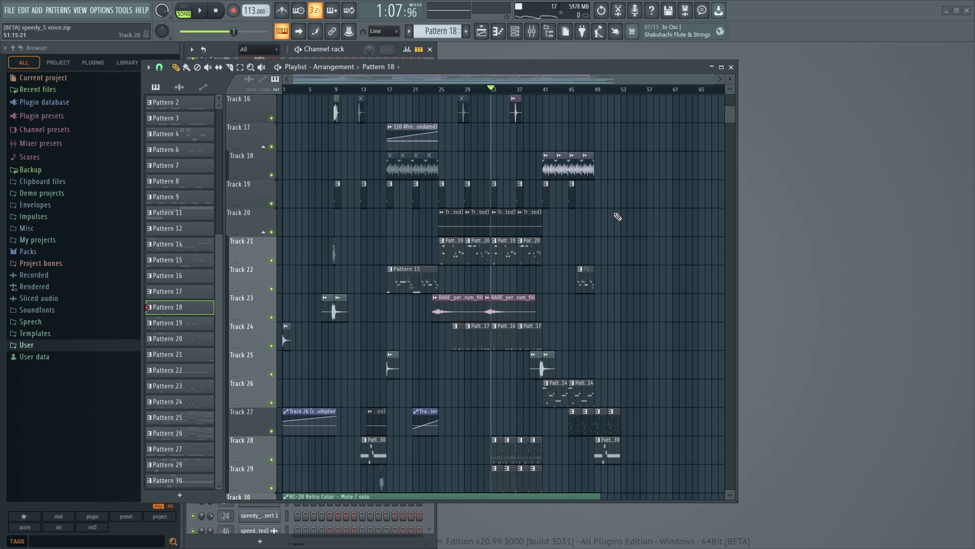
{"action": "scroll", "coordinate": [617, 217], "scroll_direction": "down", "scroll_amount": 9}
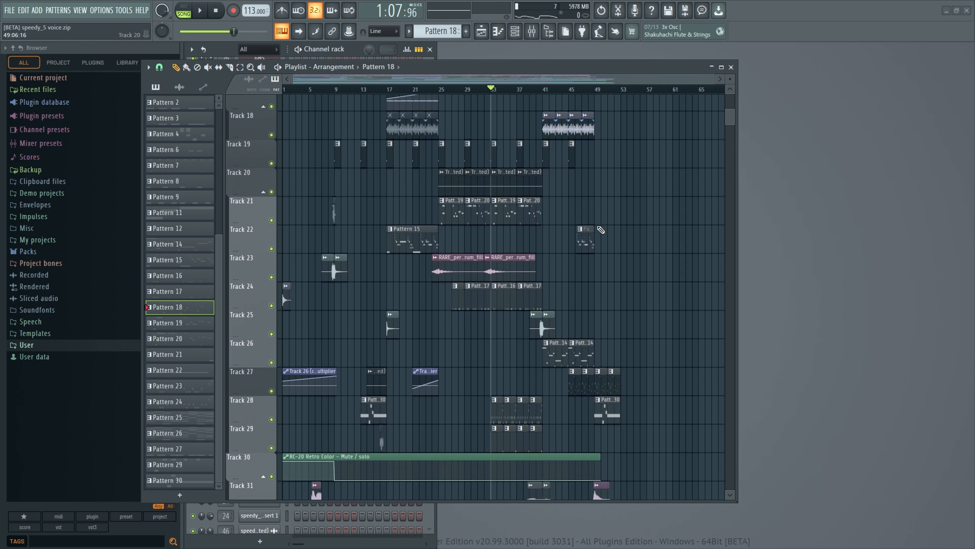
{"action": "left_click", "coordinate": [531, 89]}
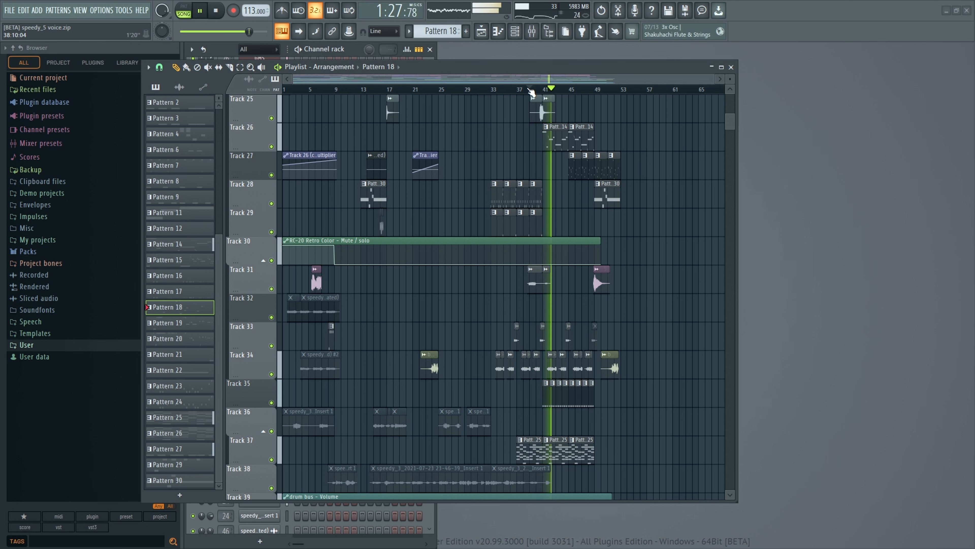
Examine Pattern 14's GMS notes in the piano roll, play the pattern on its own, and close the piano roll.
{"action": "double_click", "coordinate": [554, 137]}
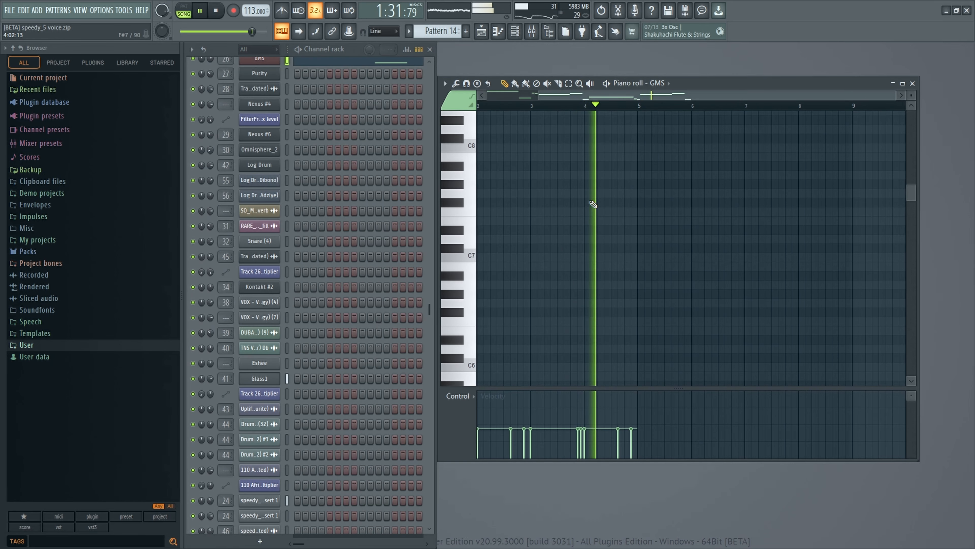
{"action": "scroll", "coordinate": [588, 195], "scroll_direction": "down", "scroll_amount": 5}
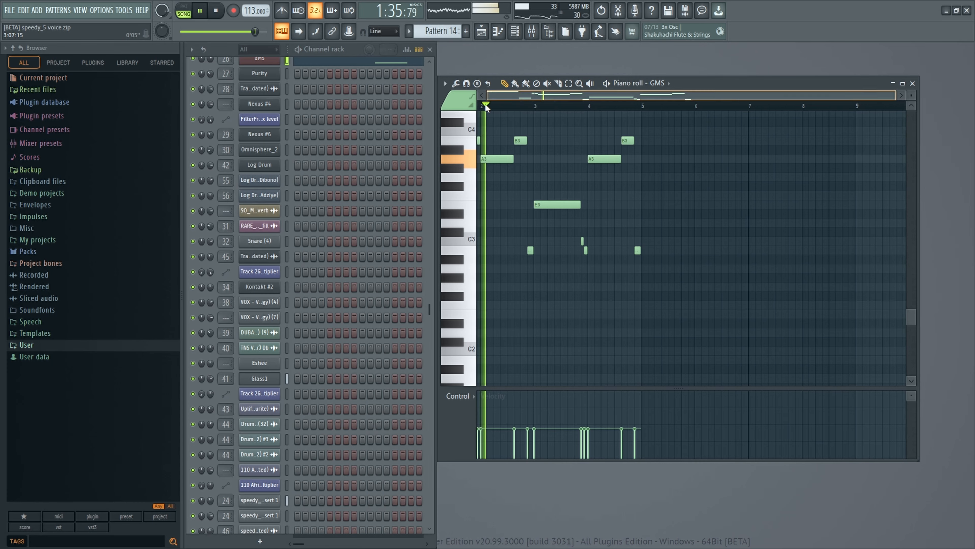
{"action": "key", "text": "space"}
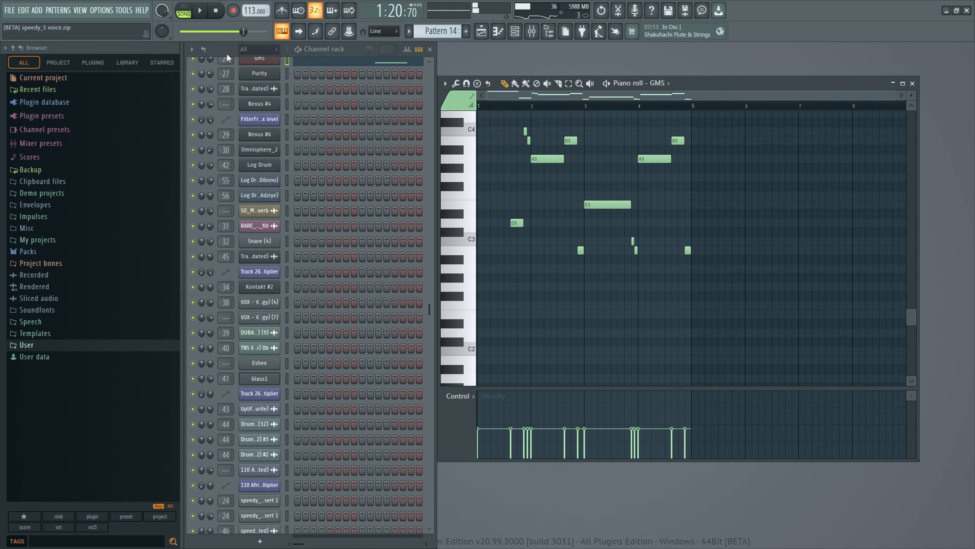
{"action": "left_click", "coordinate": [201, 11]}
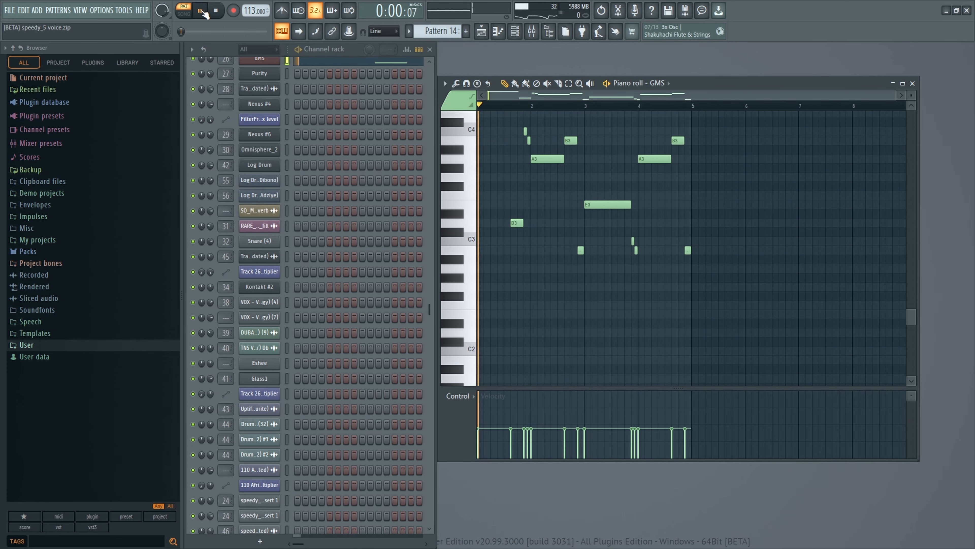
{"action": "scroll", "coordinate": [551, 130], "scroll_direction": "up", "scroll_amount": 3}
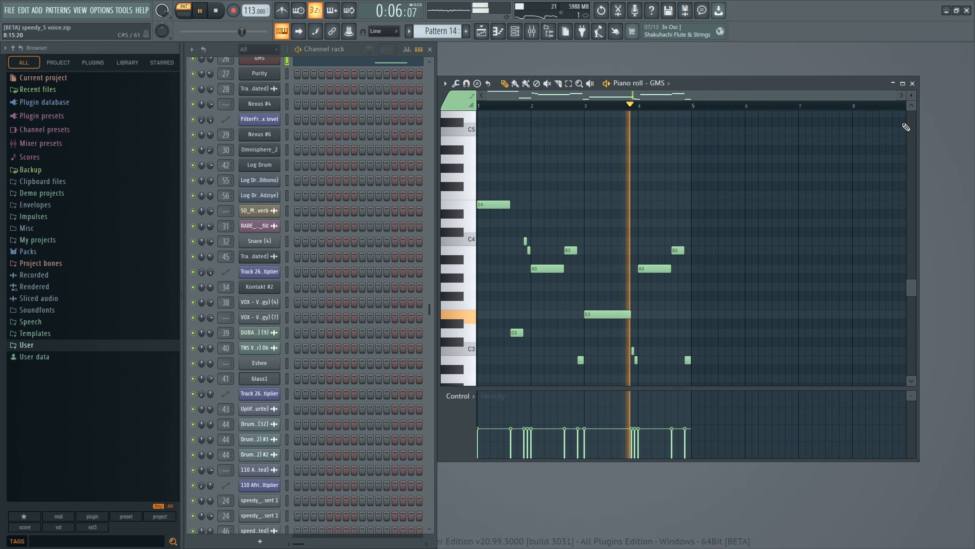
{"action": "left_click", "coordinate": [914, 83]}
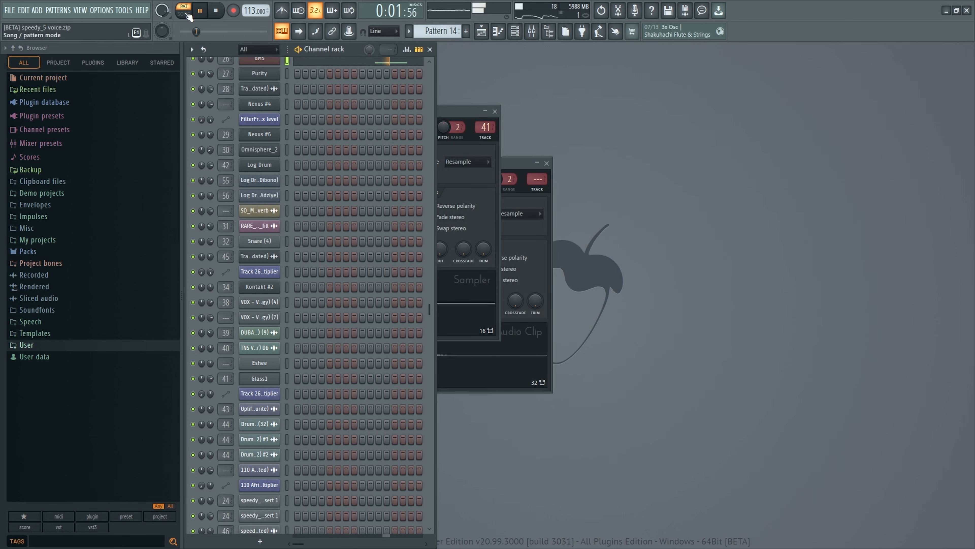
Return to the playlist, play the song from about bar 41 while reviewing all tracks, and stop playback.
{"action": "key", "text": "F5"}
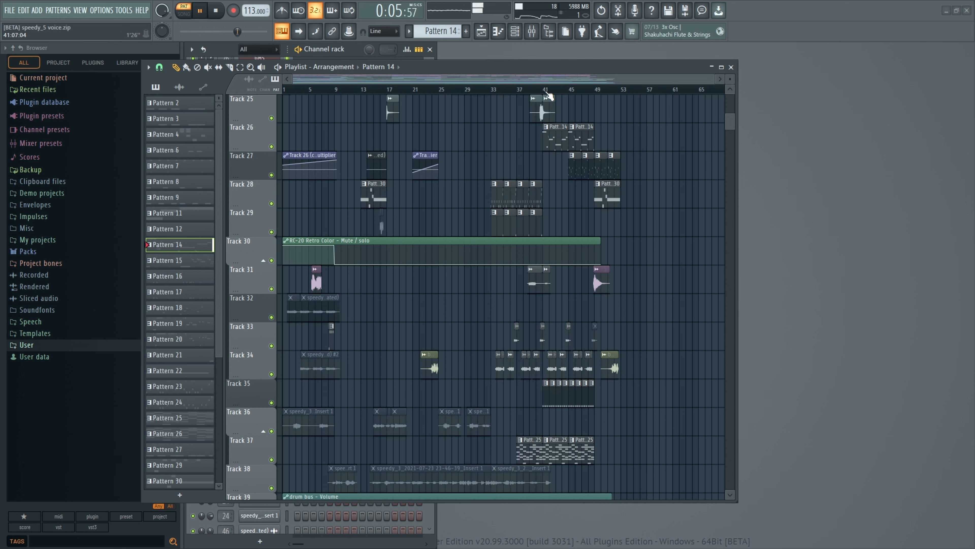
{"action": "left_click", "coordinate": [545, 91]}
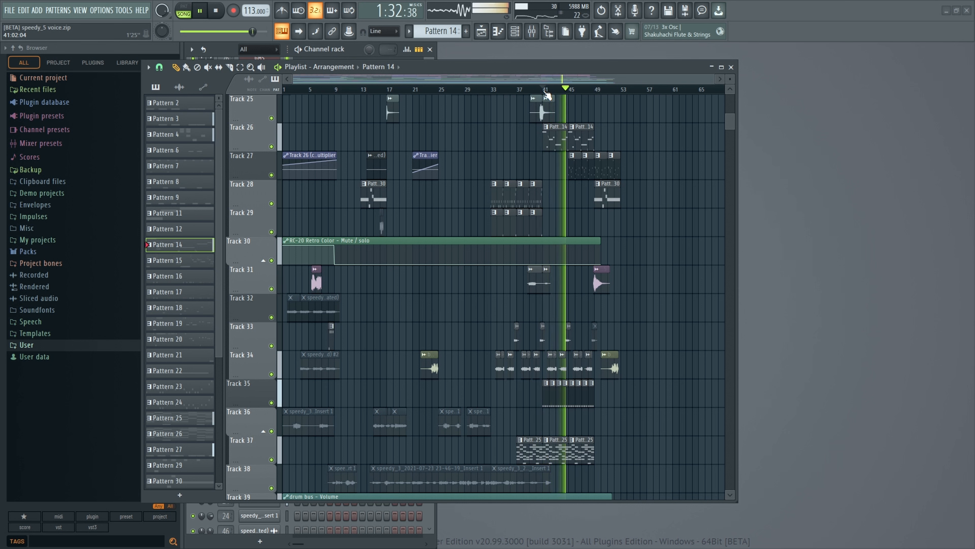
{"action": "scroll", "coordinate": [677, 111], "scroll_direction": "down", "scroll_amount": 5}
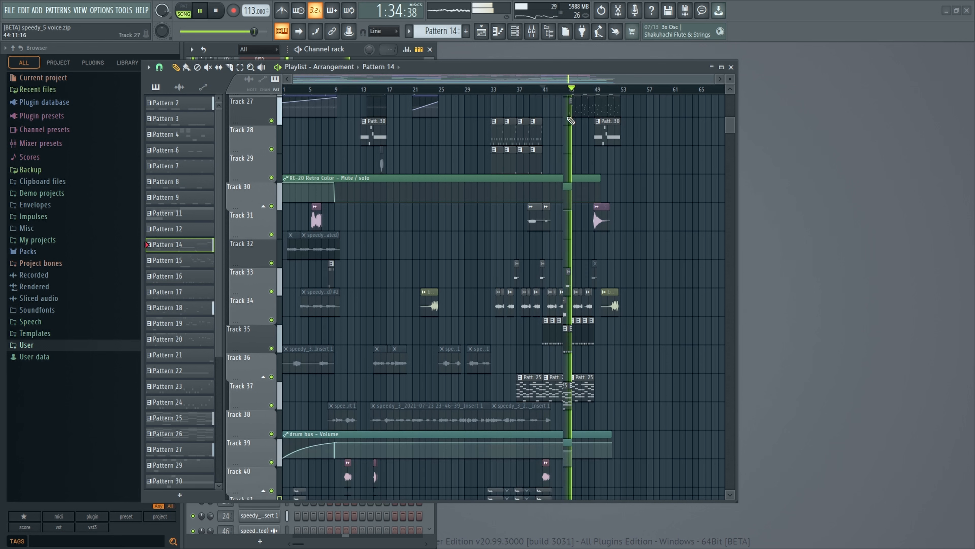
{"action": "scroll", "coordinate": [647, 165], "scroll_direction": "down", "scroll_amount": 8}
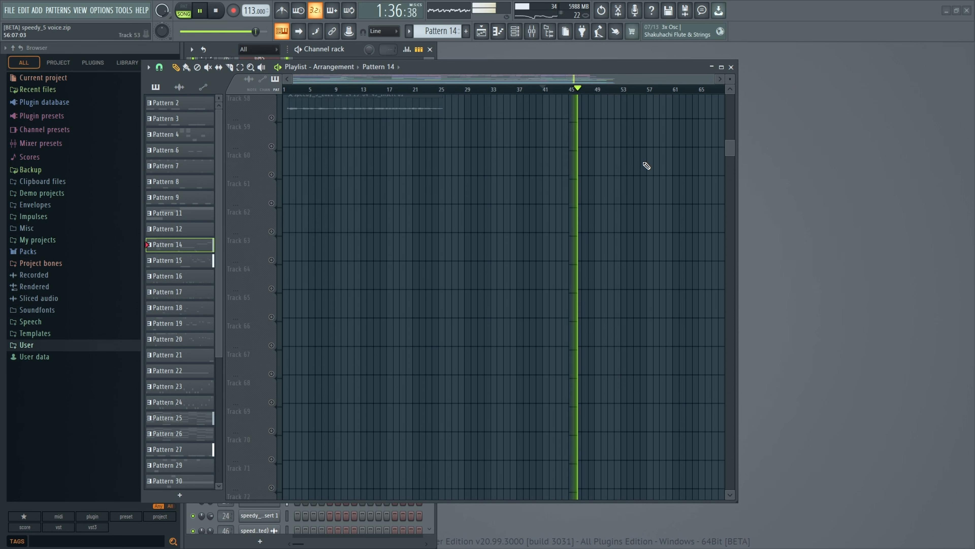
{"action": "scroll", "coordinate": [647, 165], "scroll_direction": "up", "scroll_amount": 16}
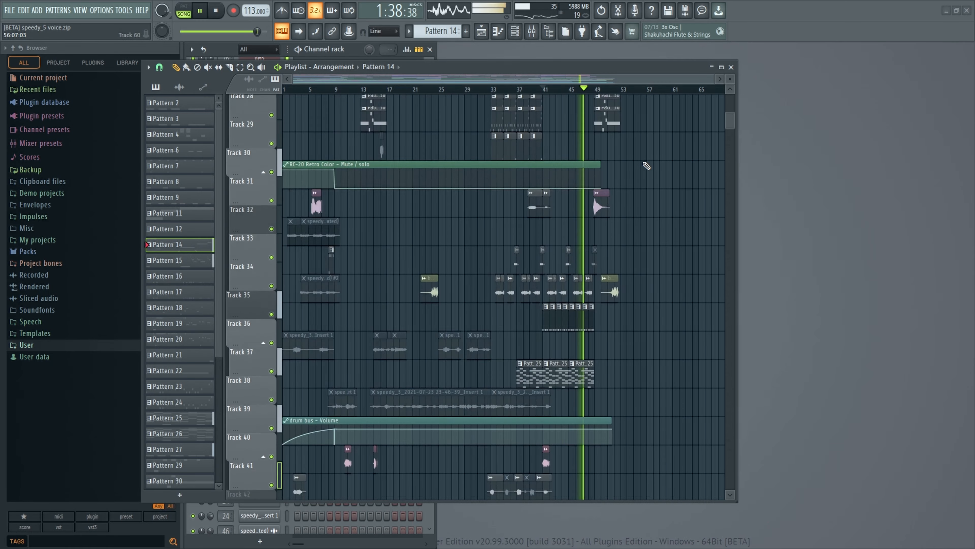
{"action": "scroll", "coordinate": [647, 165], "scroll_direction": "up", "scroll_amount": 9}
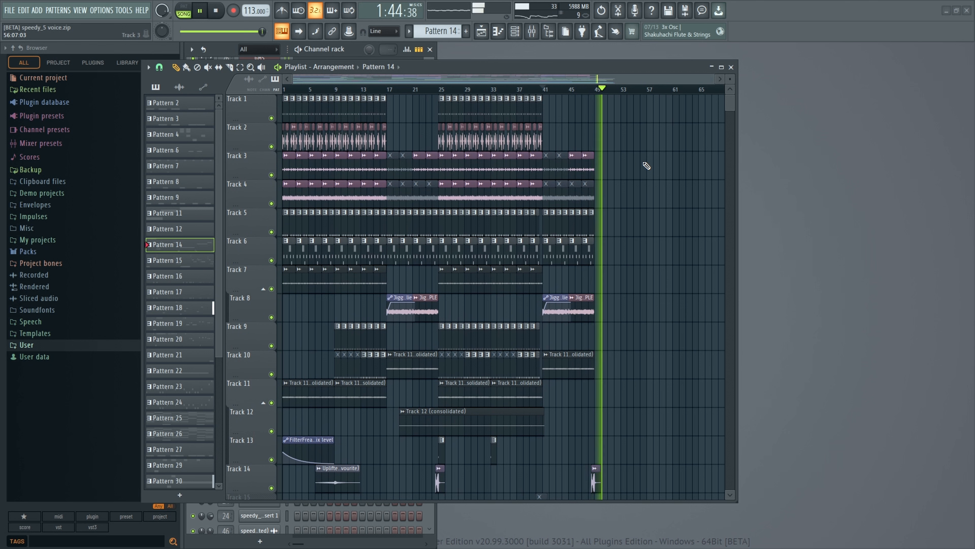
{"action": "key", "text": "space"}
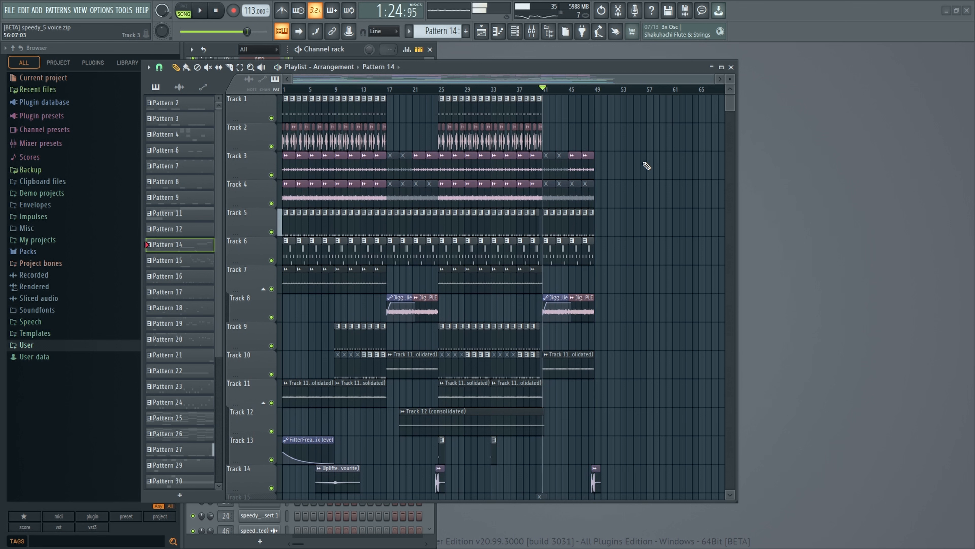